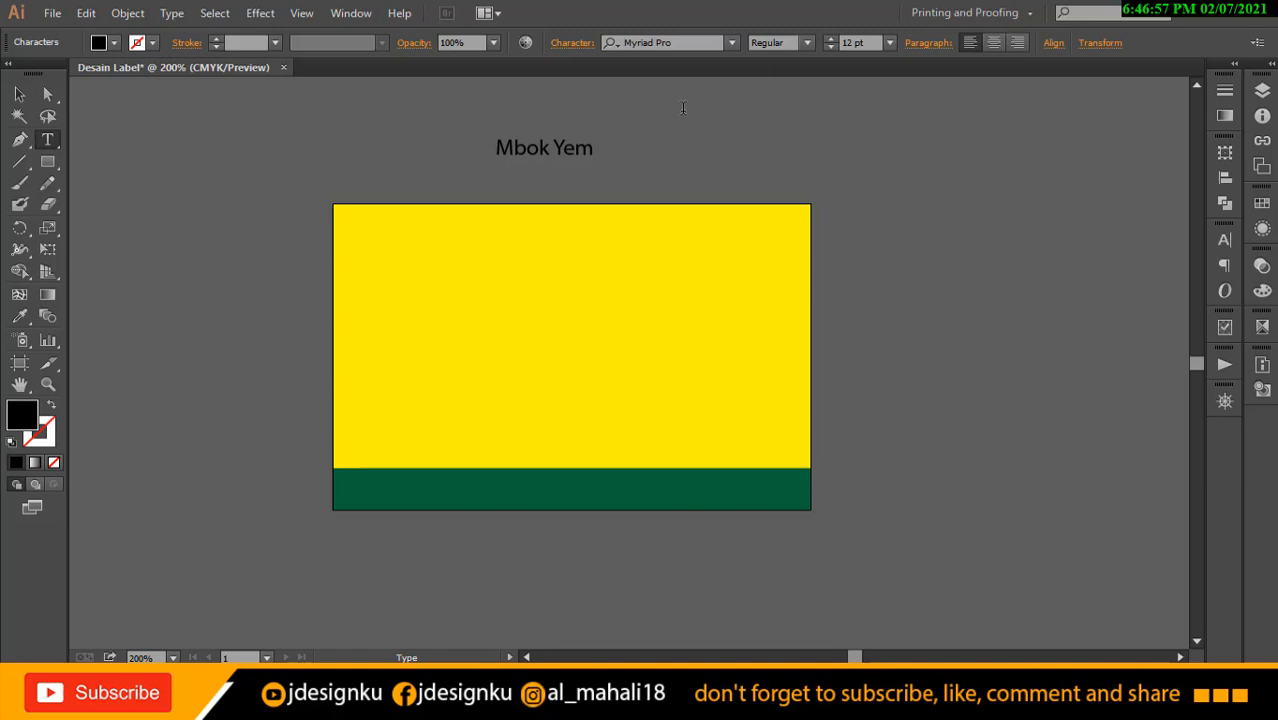
Set the "Mbok Yem" text in the Genty Demo Regular font at 24 pt.
{"action": "left_click", "coordinate": [30, 94]}
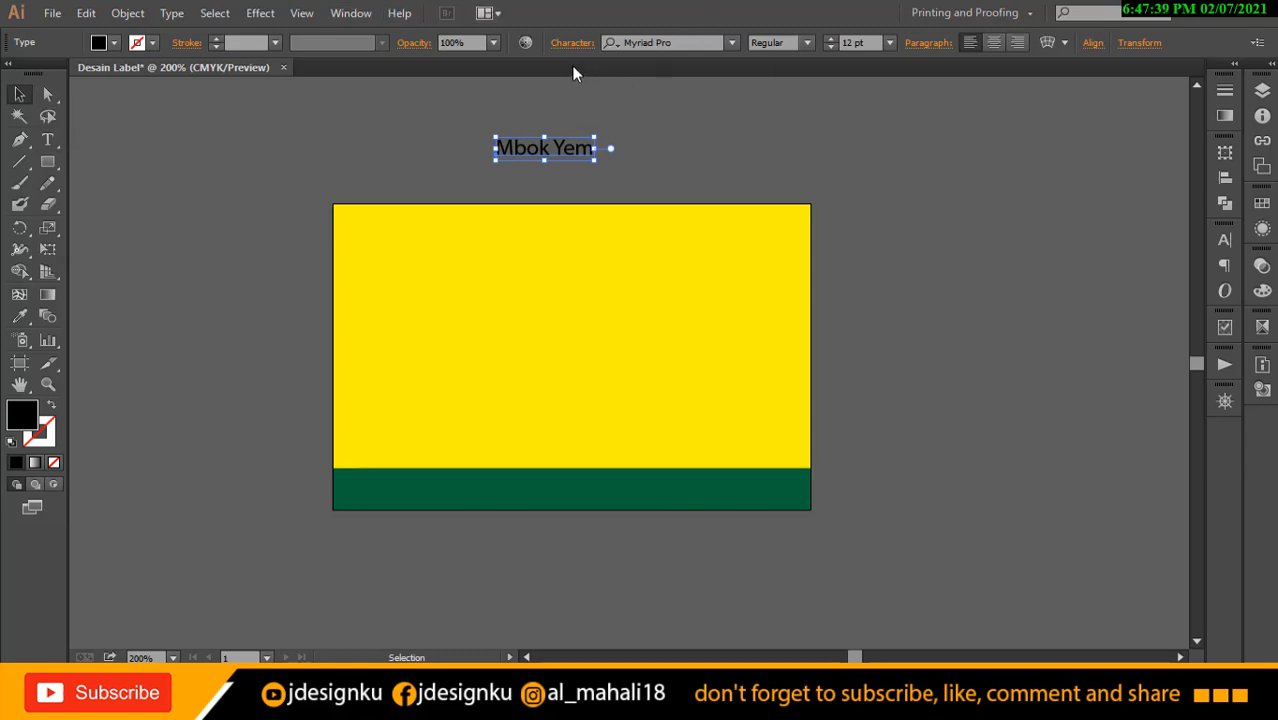
{"action": "left_click", "coordinate": [733, 42]}
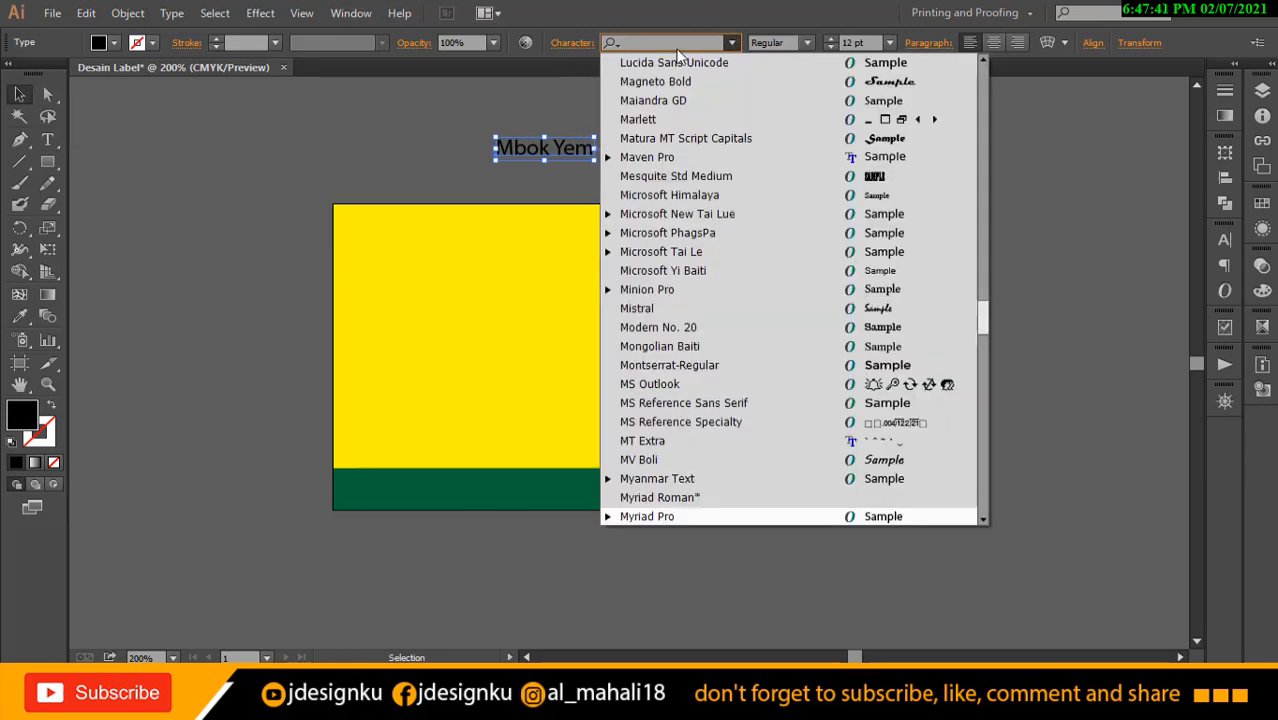
{"action": "type", "text": "de"}
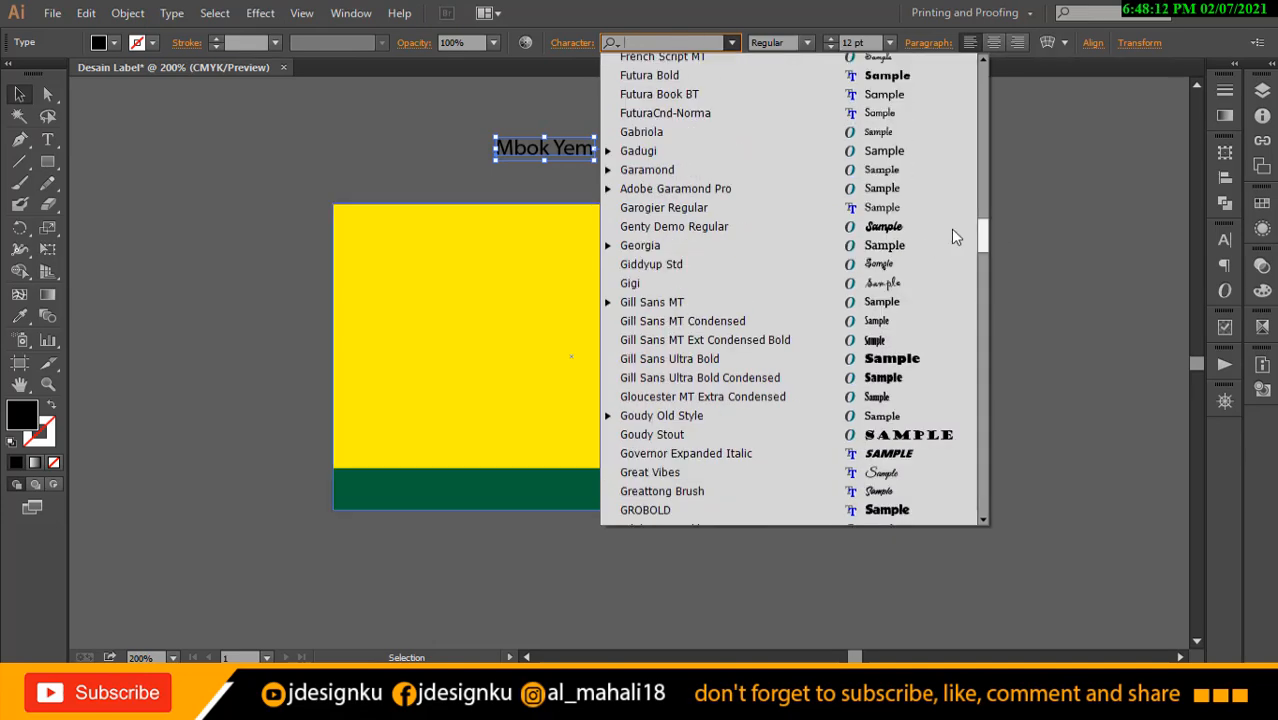
{"action": "left_click", "coordinate": [929, 232]}
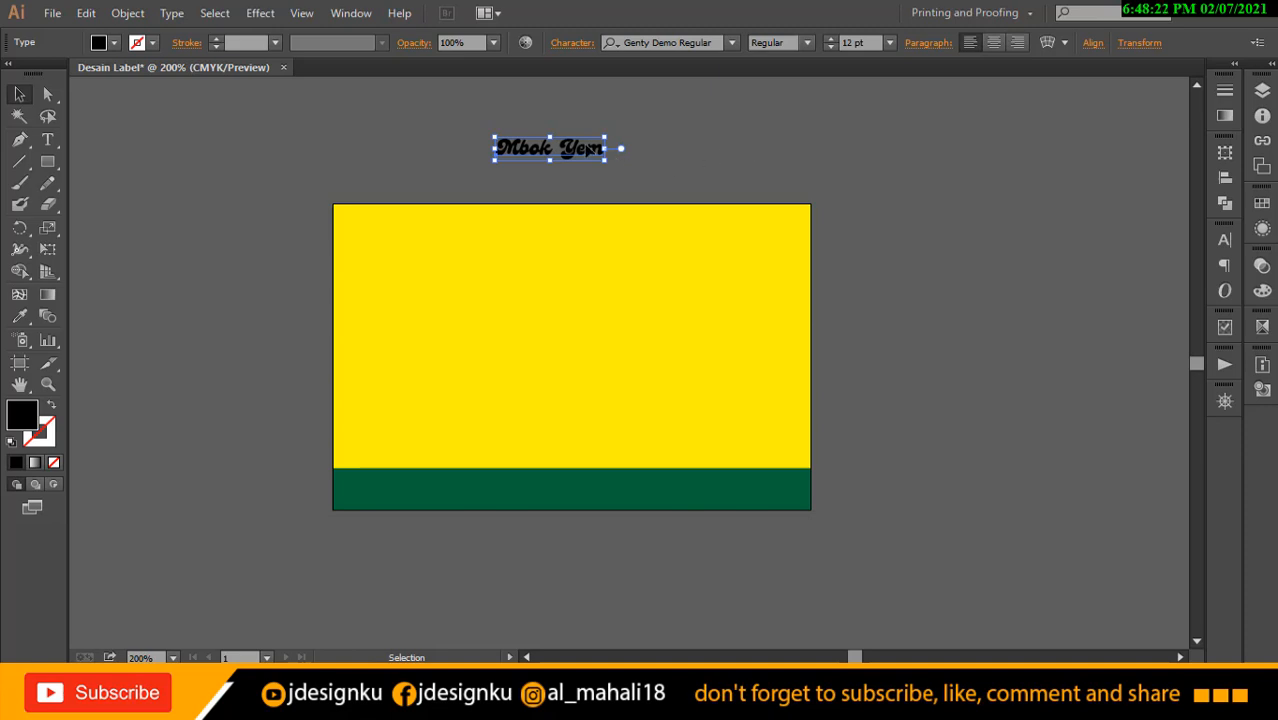
{"action": "left_click", "coordinate": [856, 42]}
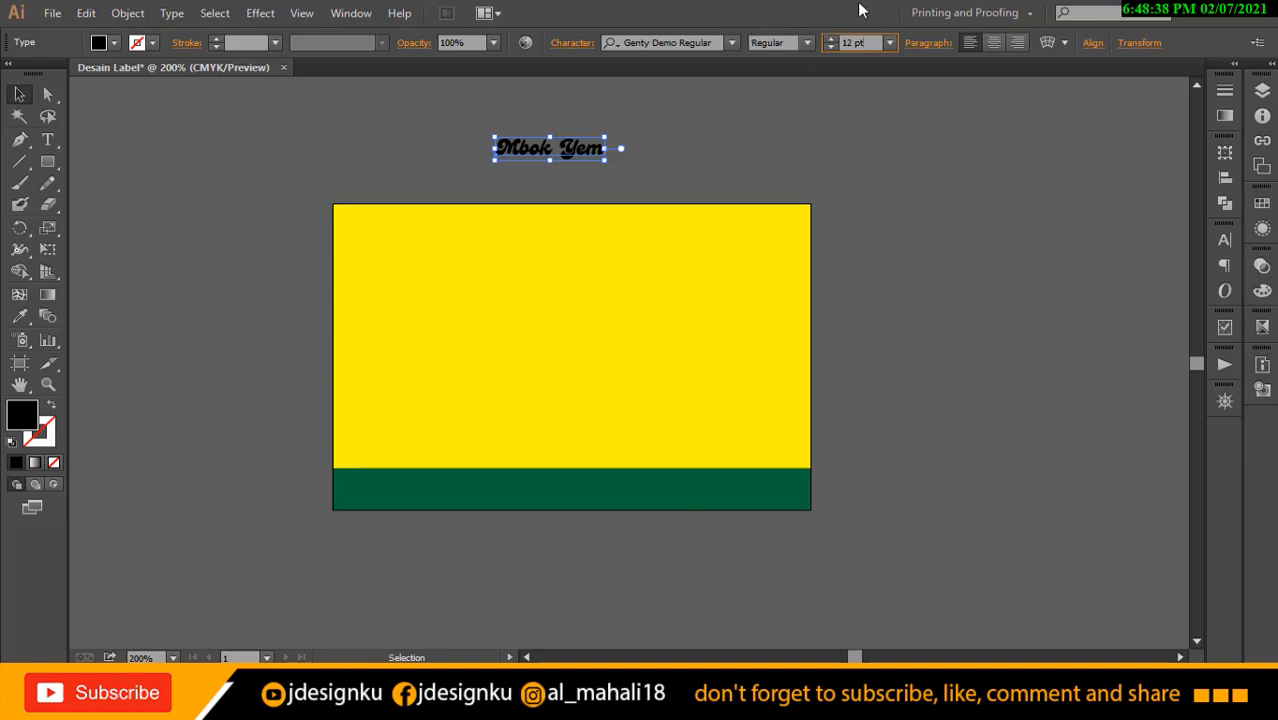
{"action": "left_click", "coordinate": [891, 43]}
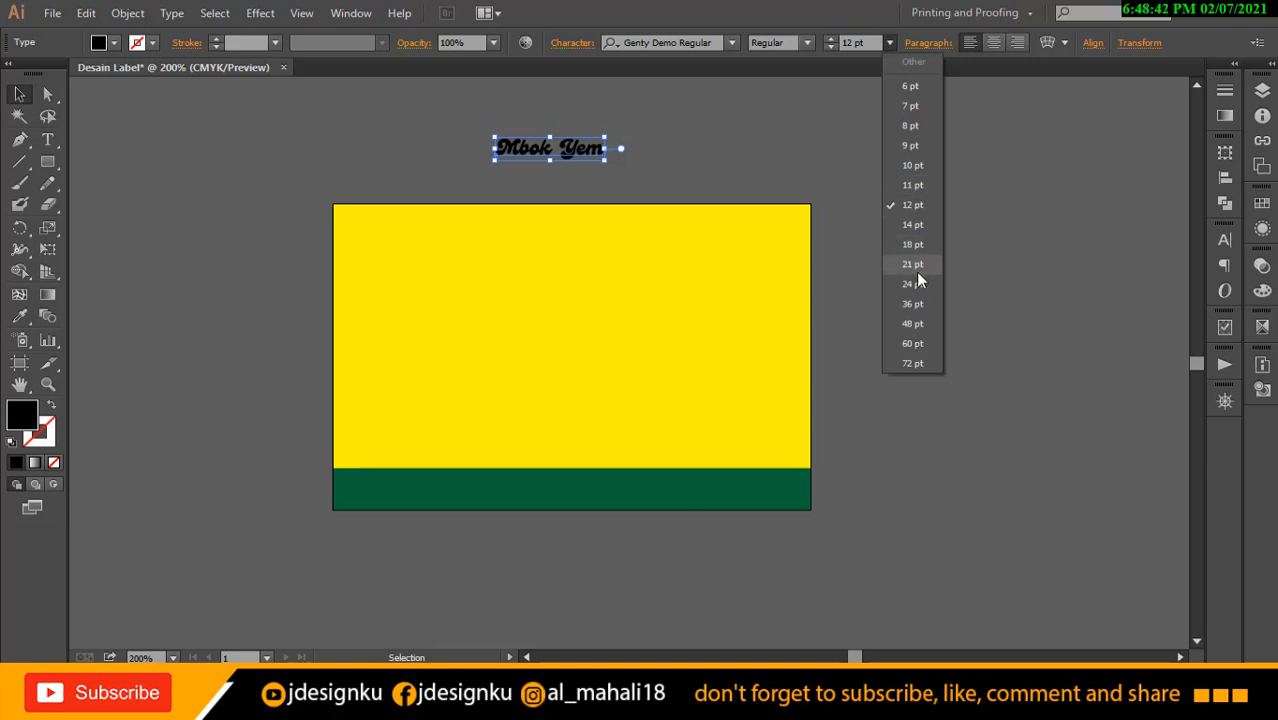
{"action": "left_click", "coordinate": [912, 284]}
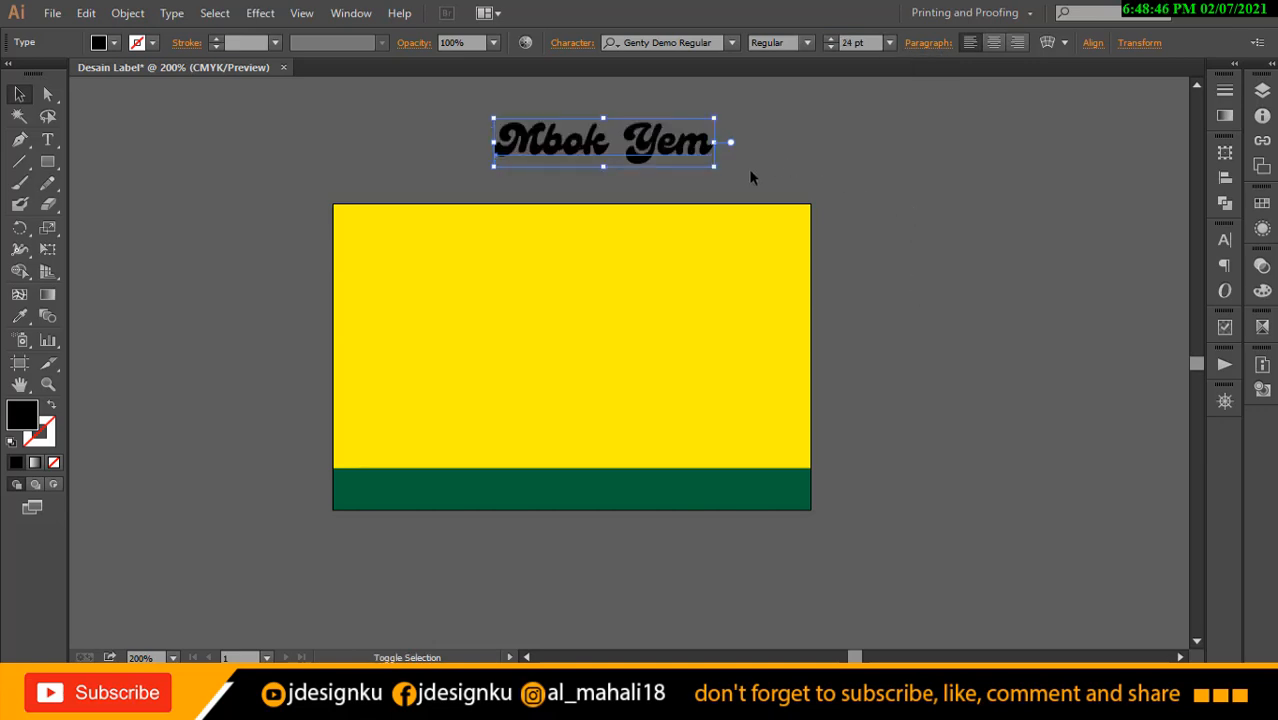
Enlarge the "Mbok Yem" text to about 30 pt and center it horizontally and vertically on the yellow label.
{"action": "left_click_drag", "start_coordinate": [714, 166], "coordinate": [703, 267]}
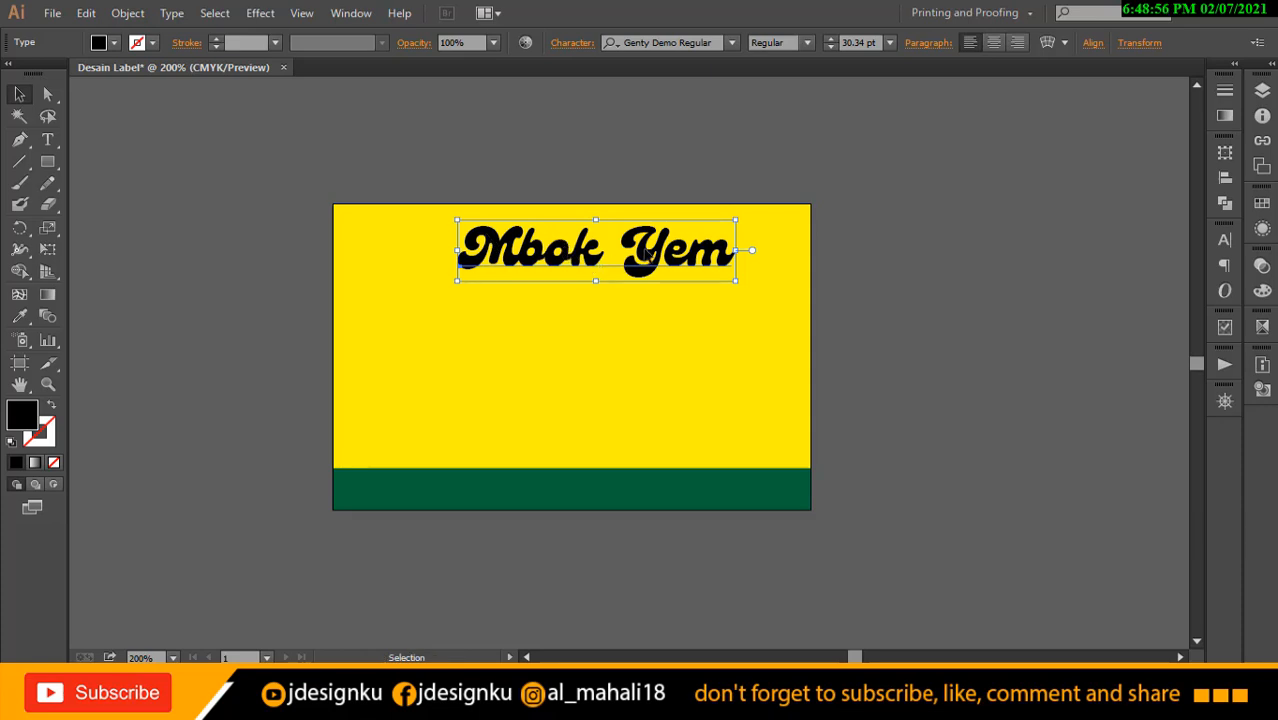
{"action": "mouse_move", "coordinate": [648, 256]}
{"action": "left_mouse_down"}
{"action": "mouse_move", "coordinate": [620, 279]}
{"action": "mouse_move", "coordinate": [644, 251]}
{"action": "left_mouse_up"}
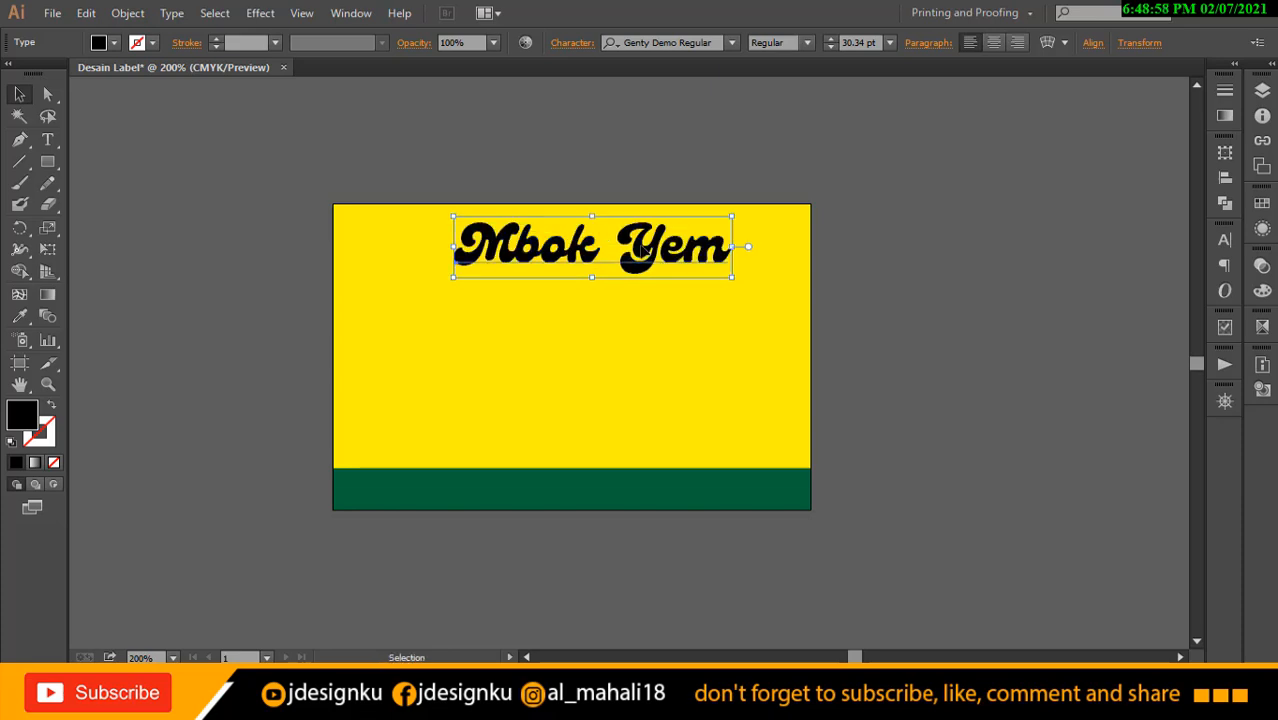
{"action": "left_click", "coordinate": [1093, 43]}
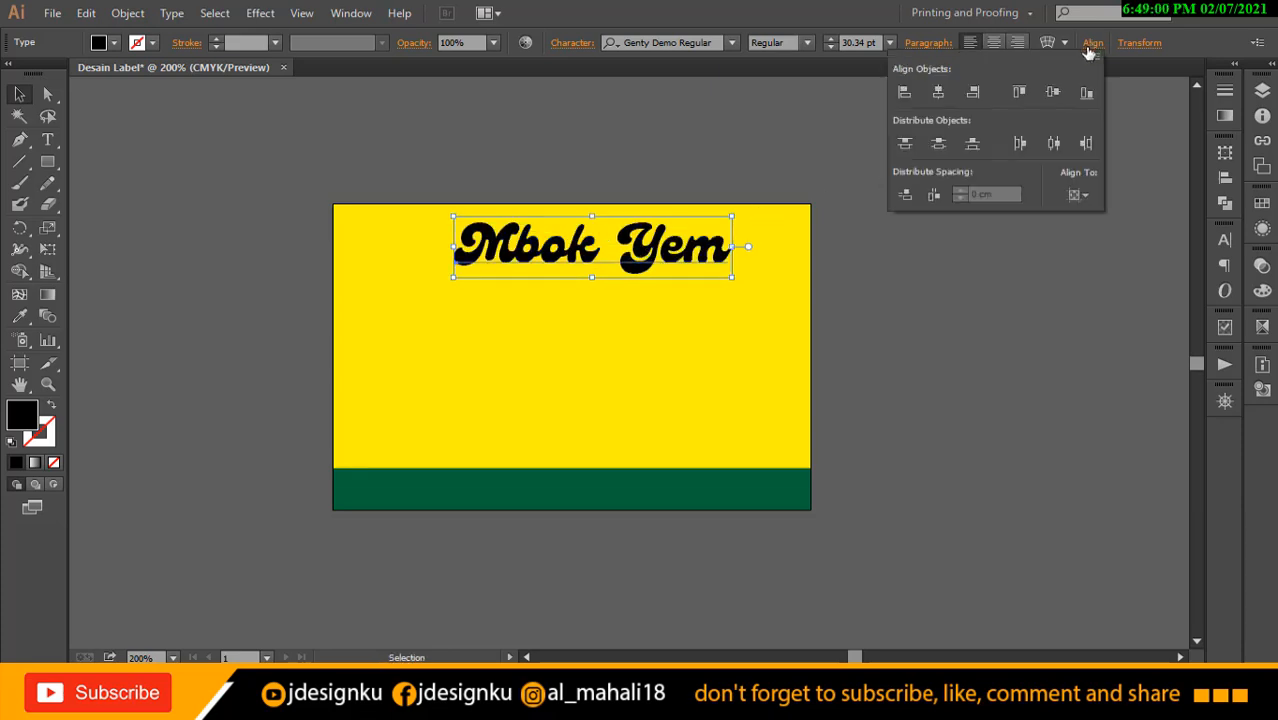
{"action": "left_click", "coordinate": [1054, 93]}
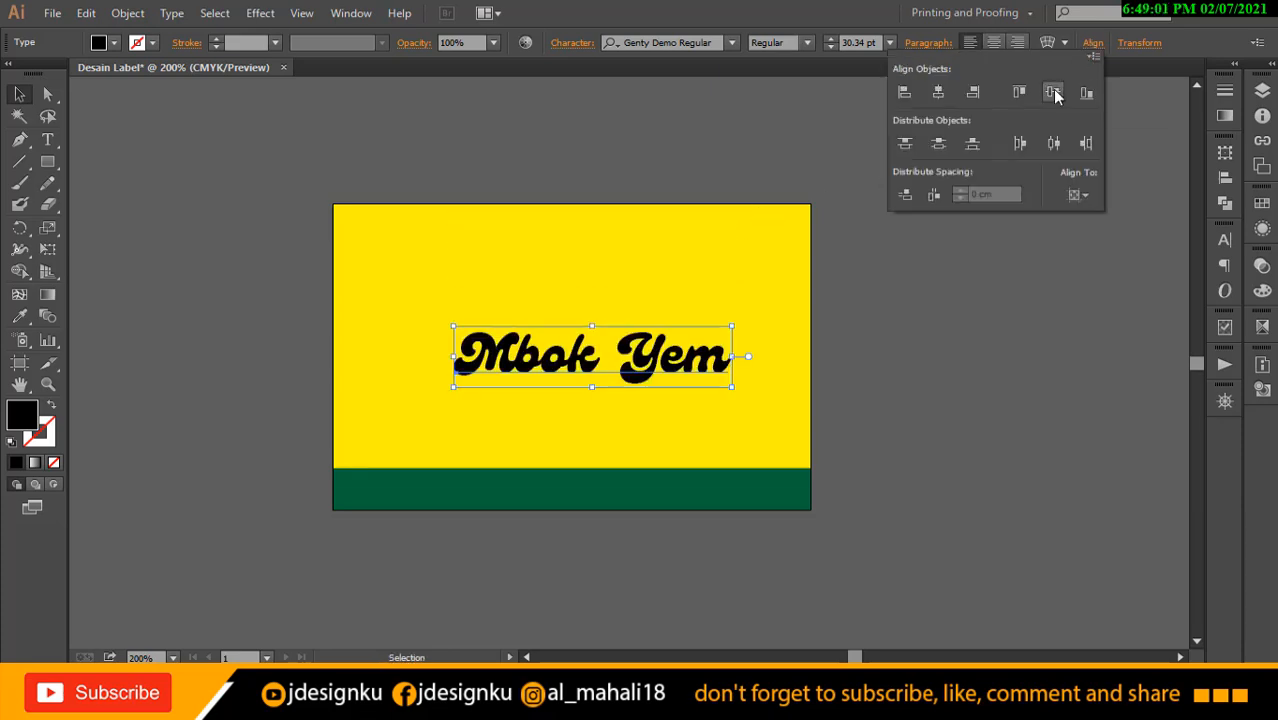
{"action": "left_click", "coordinate": [938, 92]}
{"action": "left_click", "coordinate": [980, 288]}
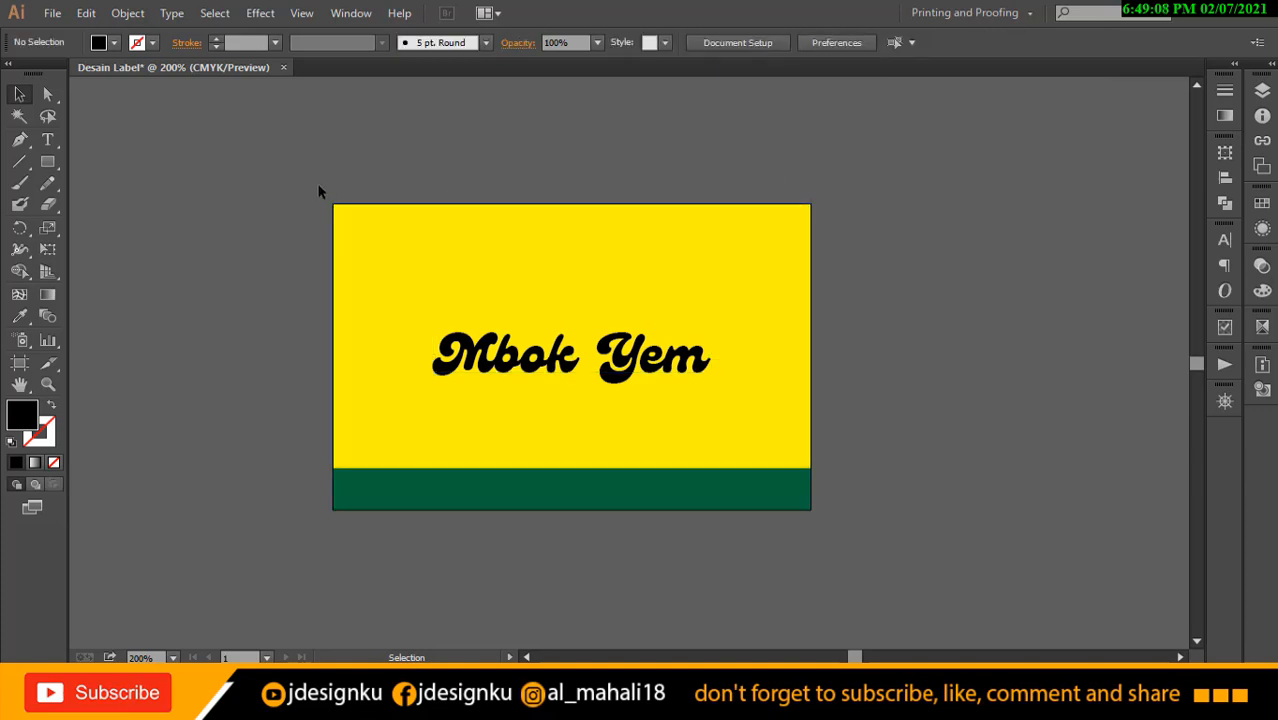
Draw a black ellipse about two thirds of the label's width and place it on the empty canvas beside the label.
{"action": "left_click", "coordinate": [54, 158]}
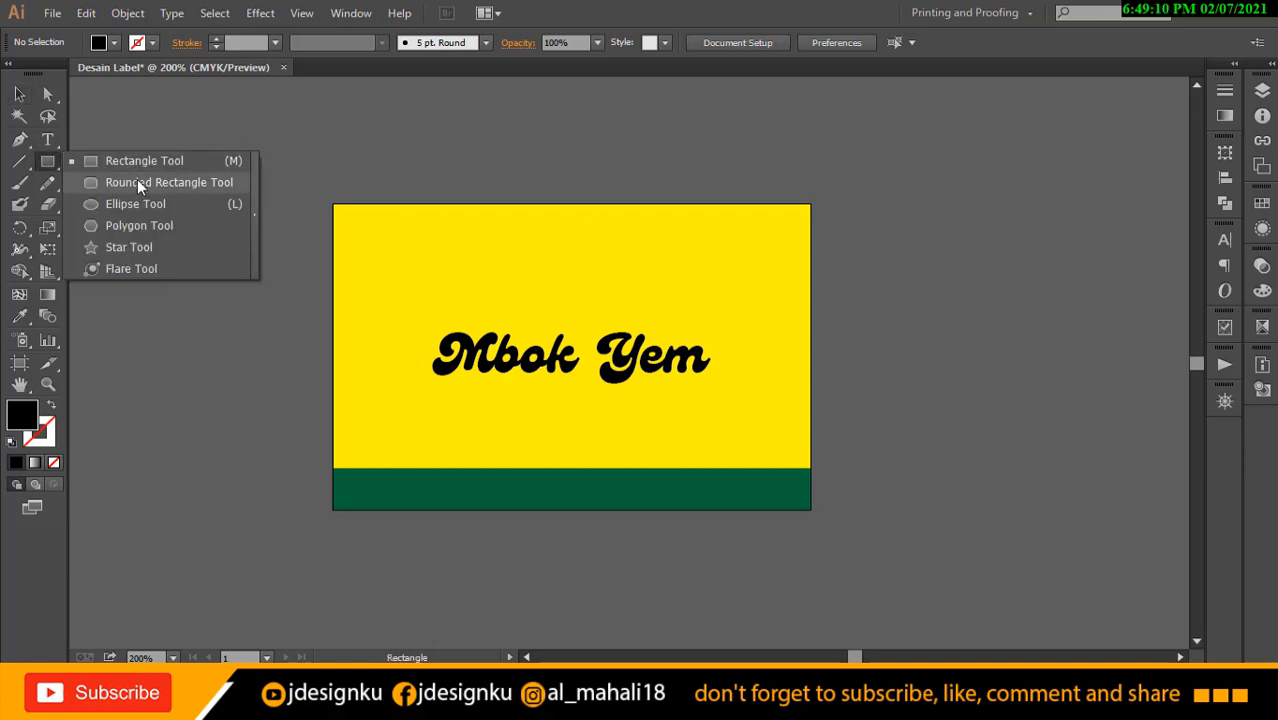
{"action": "left_click", "coordinate": [142, 205]}
{"action": "left_click_drag", "start_coordinate": [435, 163], "coordinate": [750, 312]}
{"action": "left_click", "coordinate": [19, 93]}
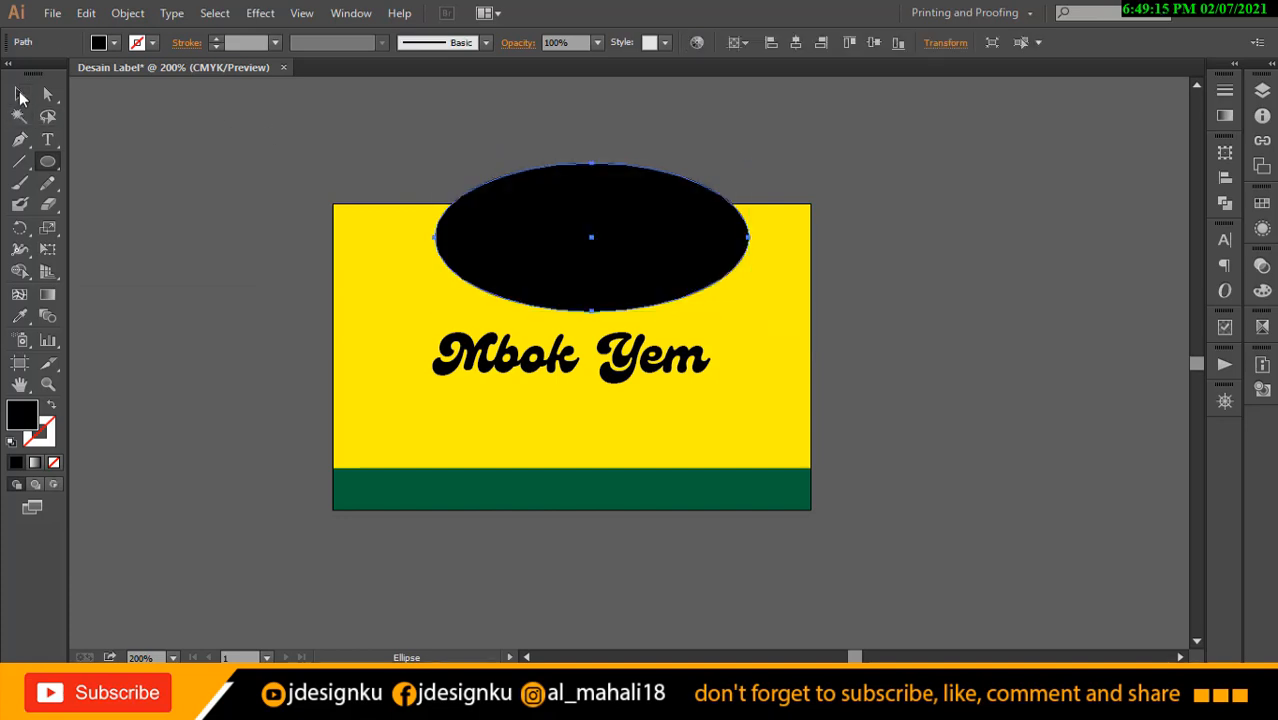
{"action": "left_click", "coordinate": [603, 89]}
{"action": "left_click_drag", "start_coordinate": [685, 205], "coordinate": [1021, 194]}
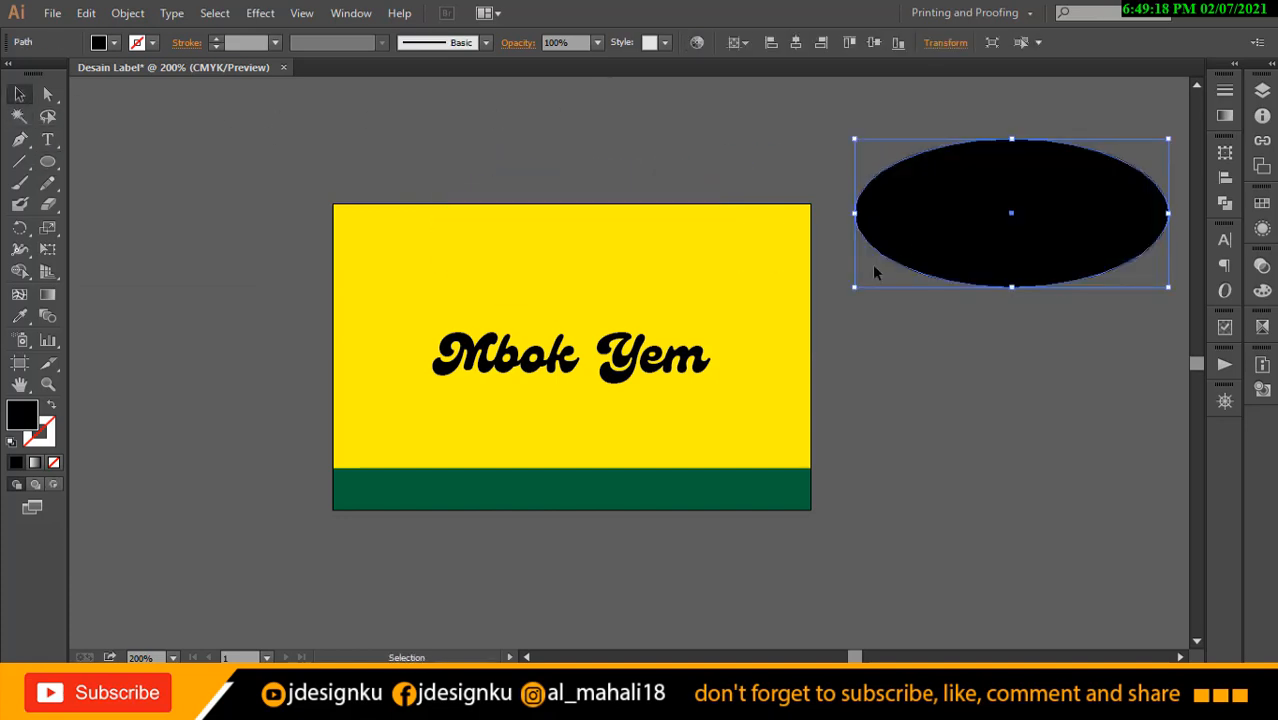
Delete the ellipse's uppermost anchor point to leave only the lower half with a flat upper edge.
{"action": "key", "text": "space"}
{"action": "left_click_drag", "start_coordinate": [889, 315], "coordinate": [707, 335]}
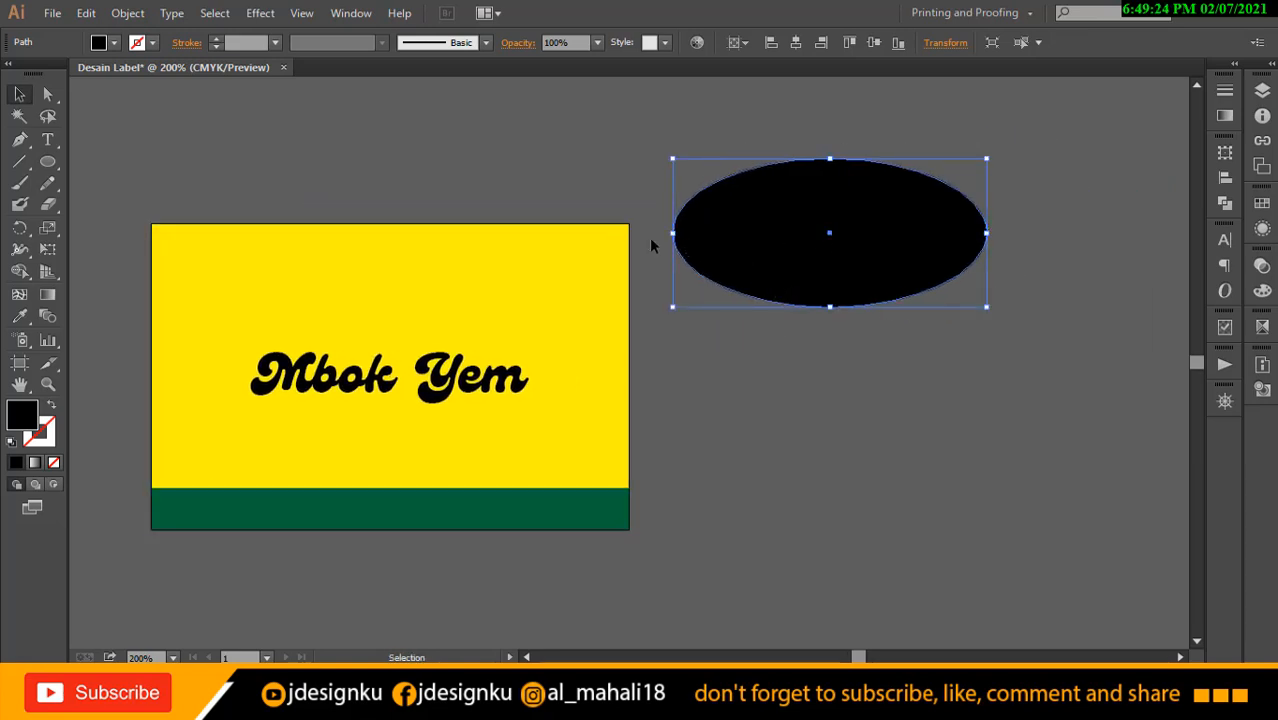
{"action": "left_click", "coordinate": [50, 93]}
{"action": "left_click_drag", "start_coordinate": [50, 93], "coordinate": [140, 99]}
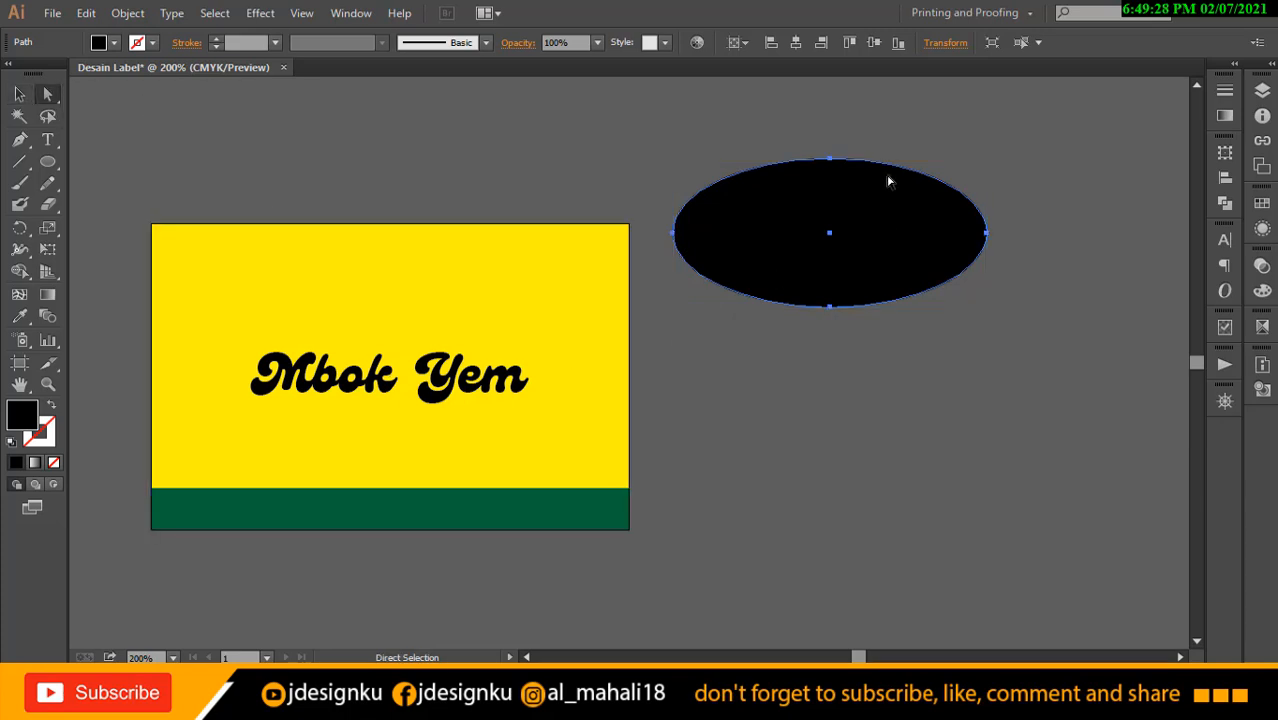
{"action": "left_click", "coordinate": [829, 160]}
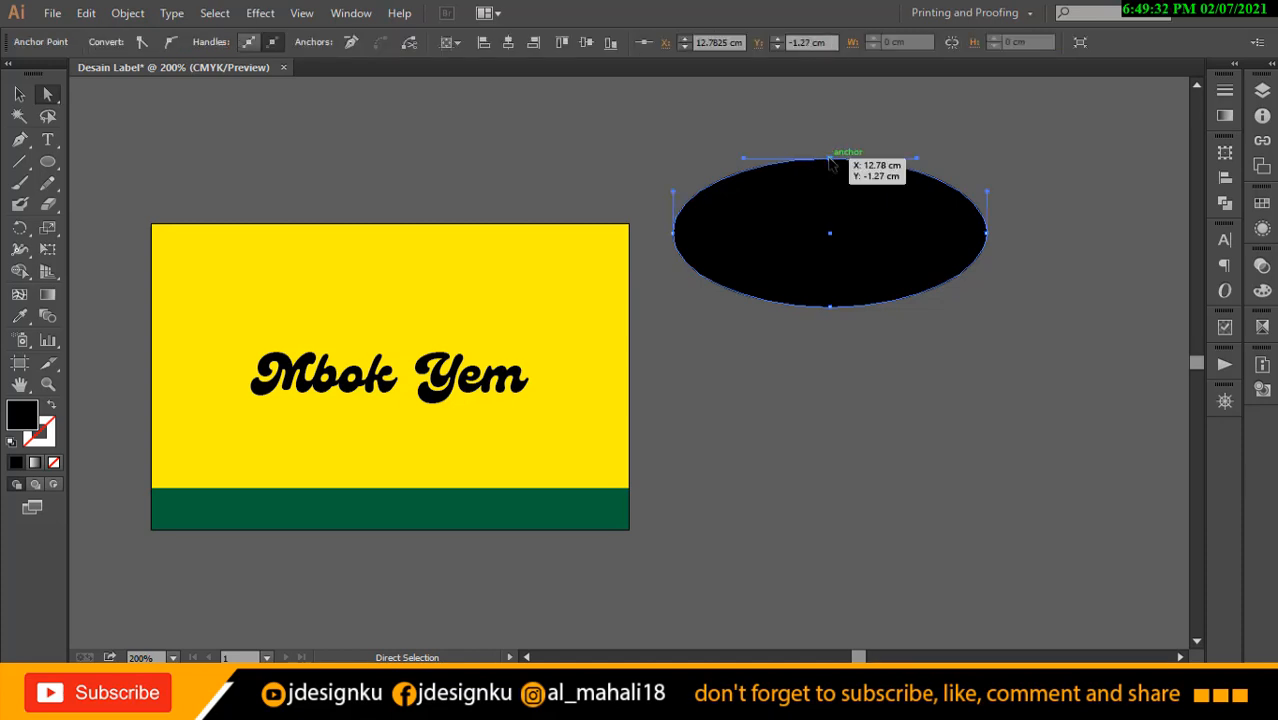
{"action": "key", "text": "Delete"}
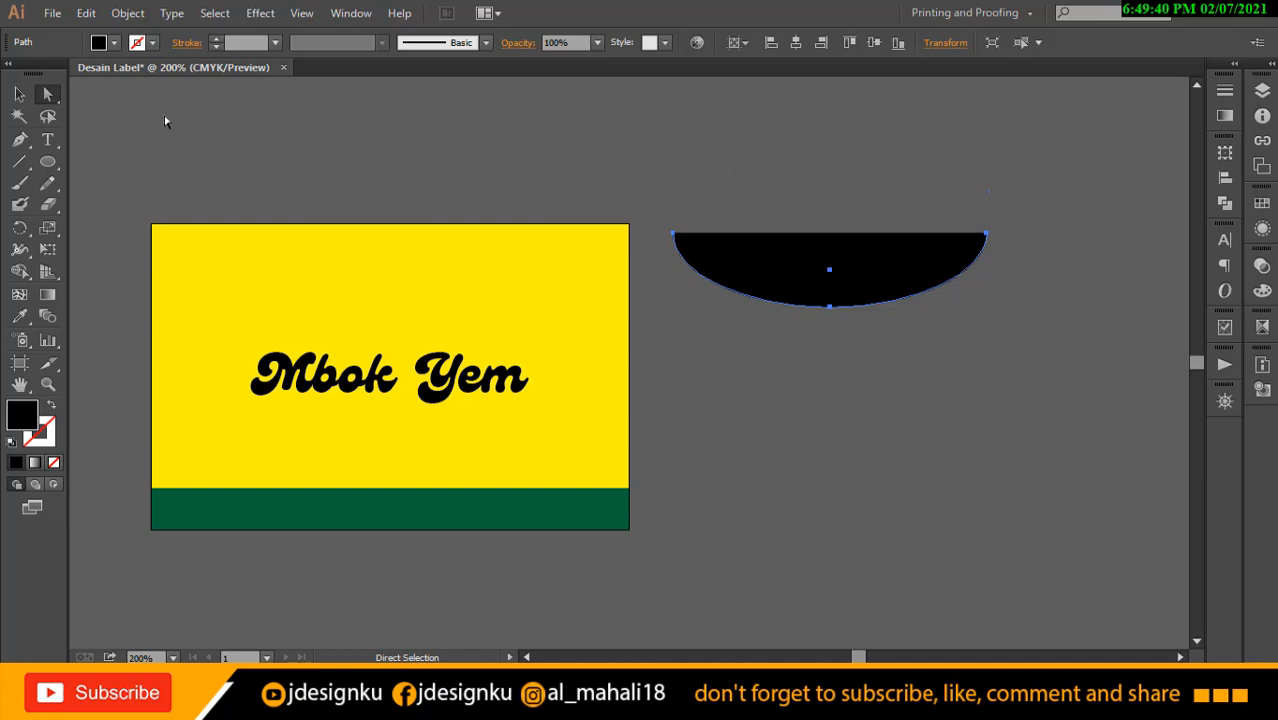
Fill the half-ellipse with the dark red swatch.
{"action": "key", "text": "v"}
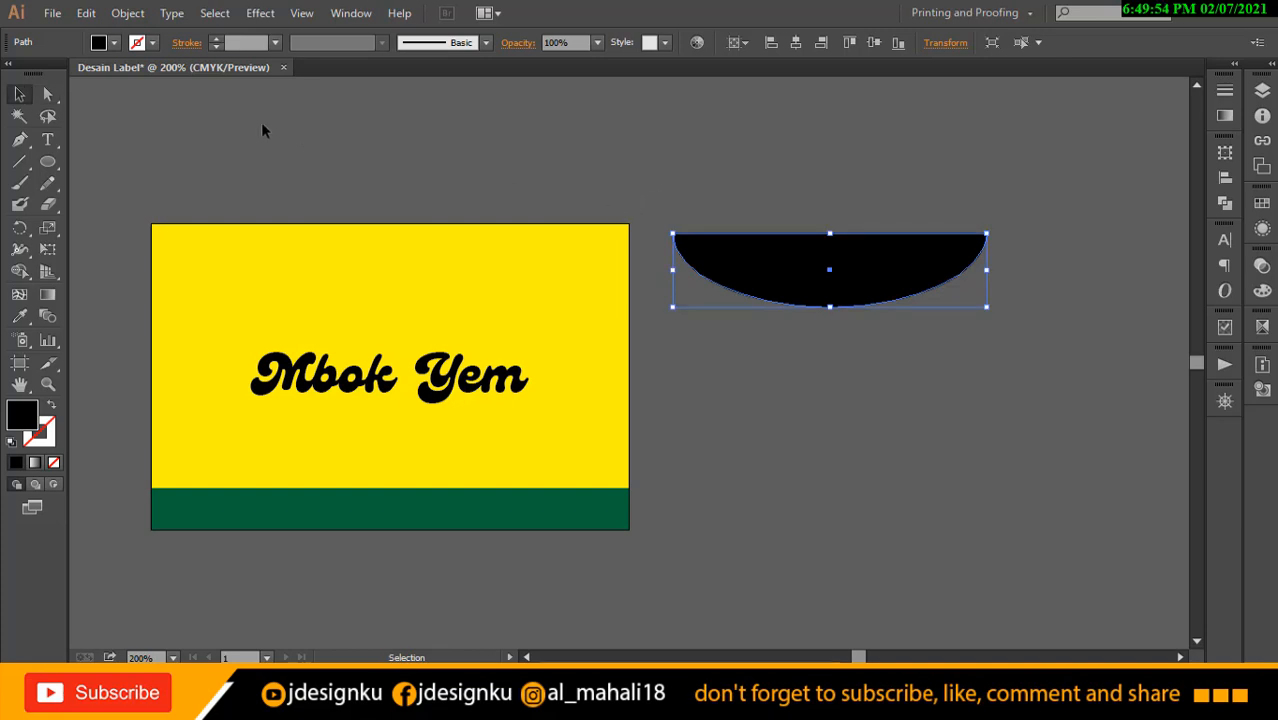
{"action": "left_click", "coordinate": [98, 44]}
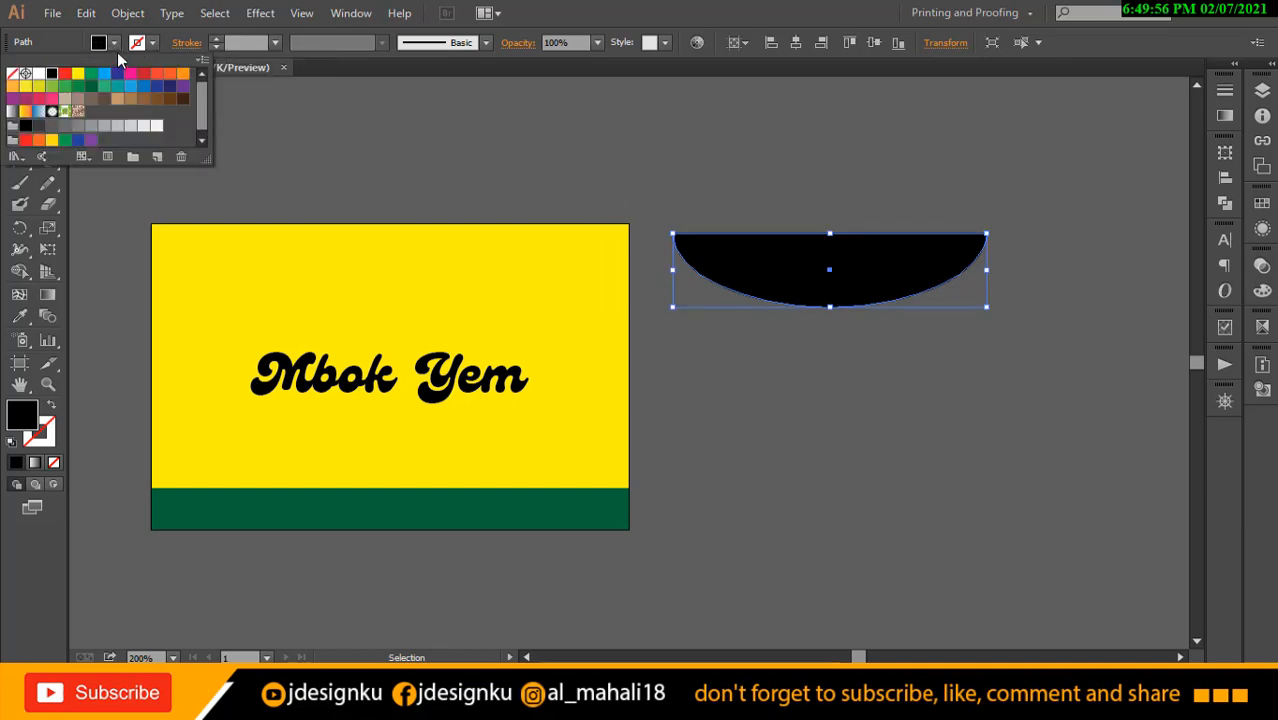
{"action": "left_click", "coordinate": [143, 74]}
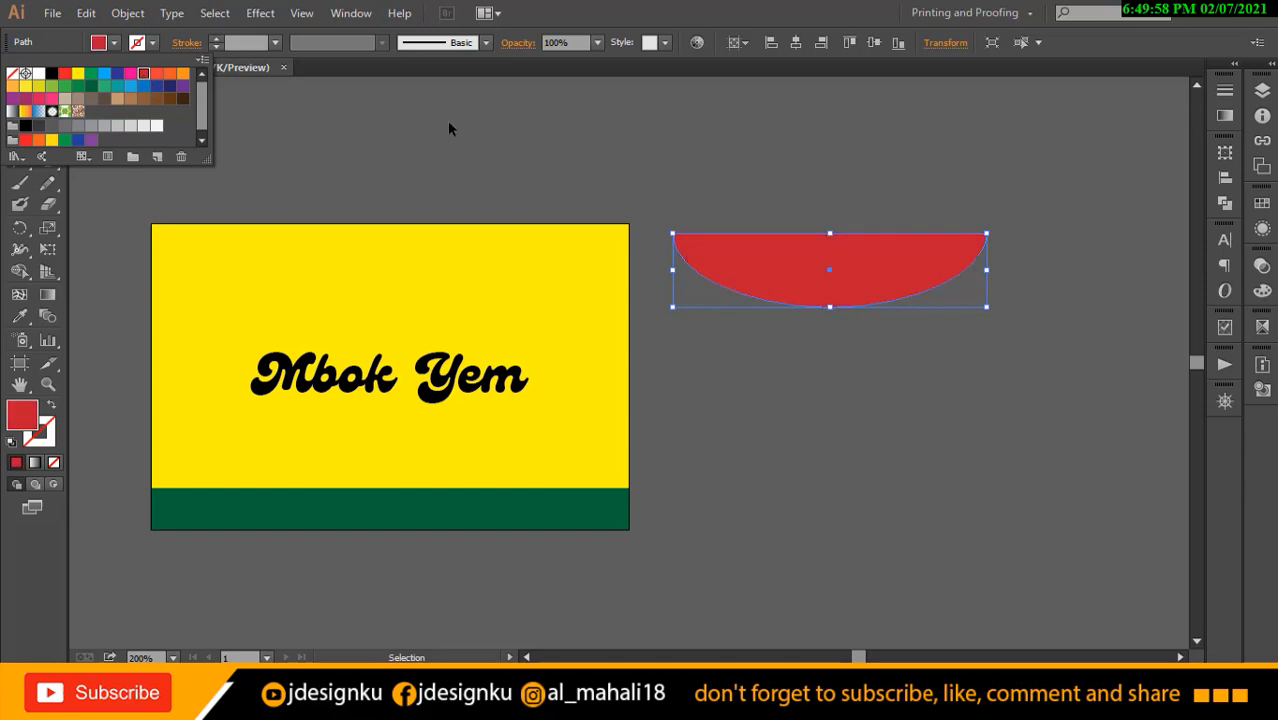
{"action": "left_click", "coordinate": [746, 124]}
{"action": "left_click", "coordinate": [806, 173]}
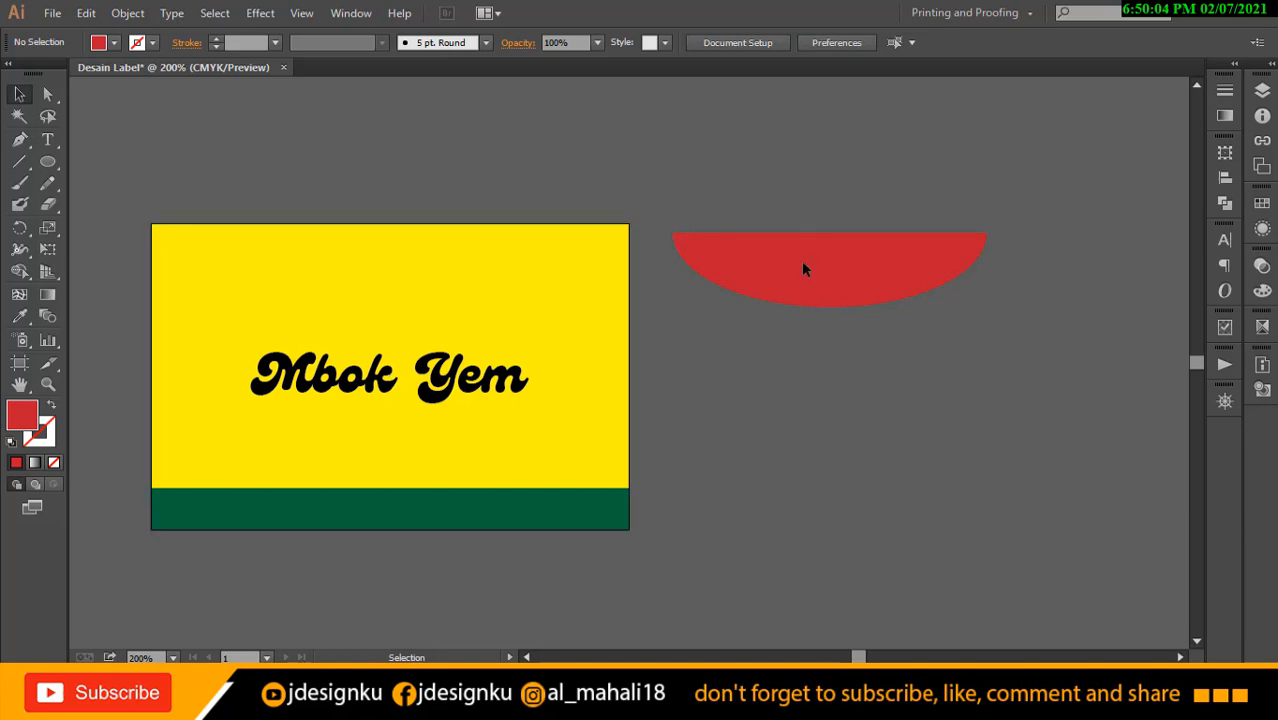
Align the red half-ellipse to the artboard, centered horizontally and flush with its upper edge.
{"action": "left_click", "coordinate": [801, 261]}
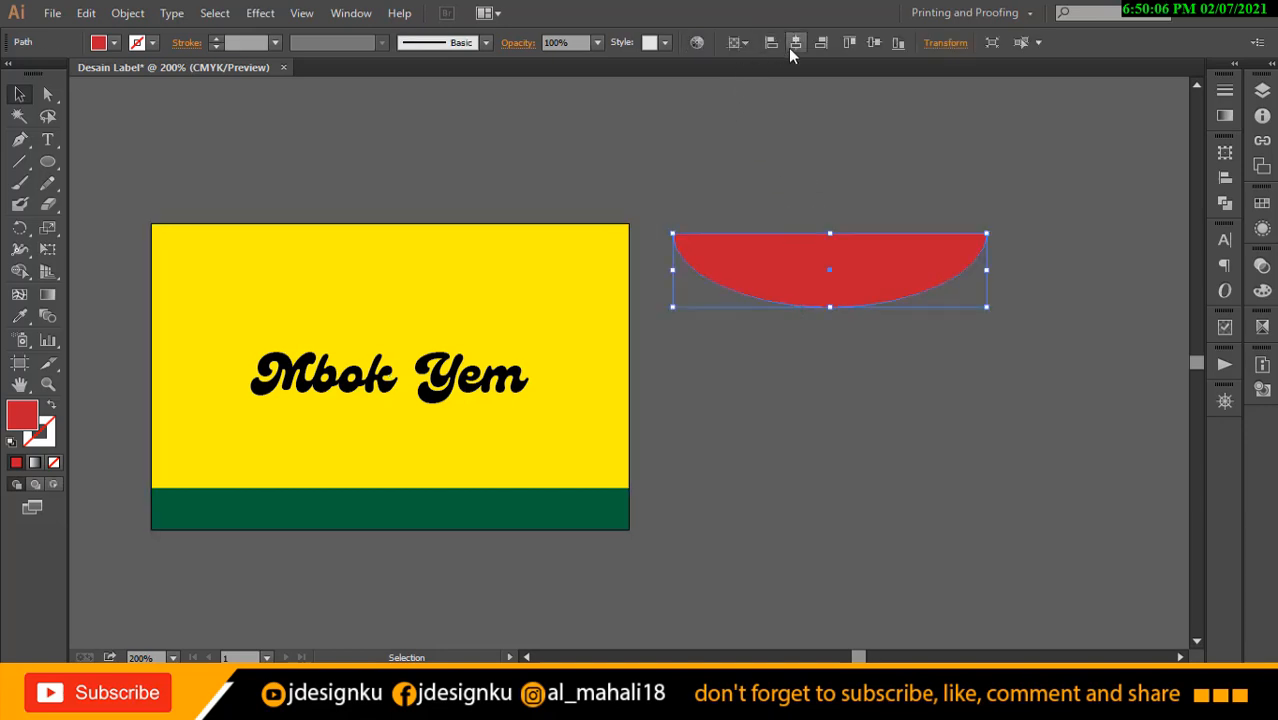
{"action": "left_click", "coordinate": [796, 42]}
{"action": "left_click", "coordinate": [849, 42]}
{"action": "left_click", "coordinate": [722, 206]}
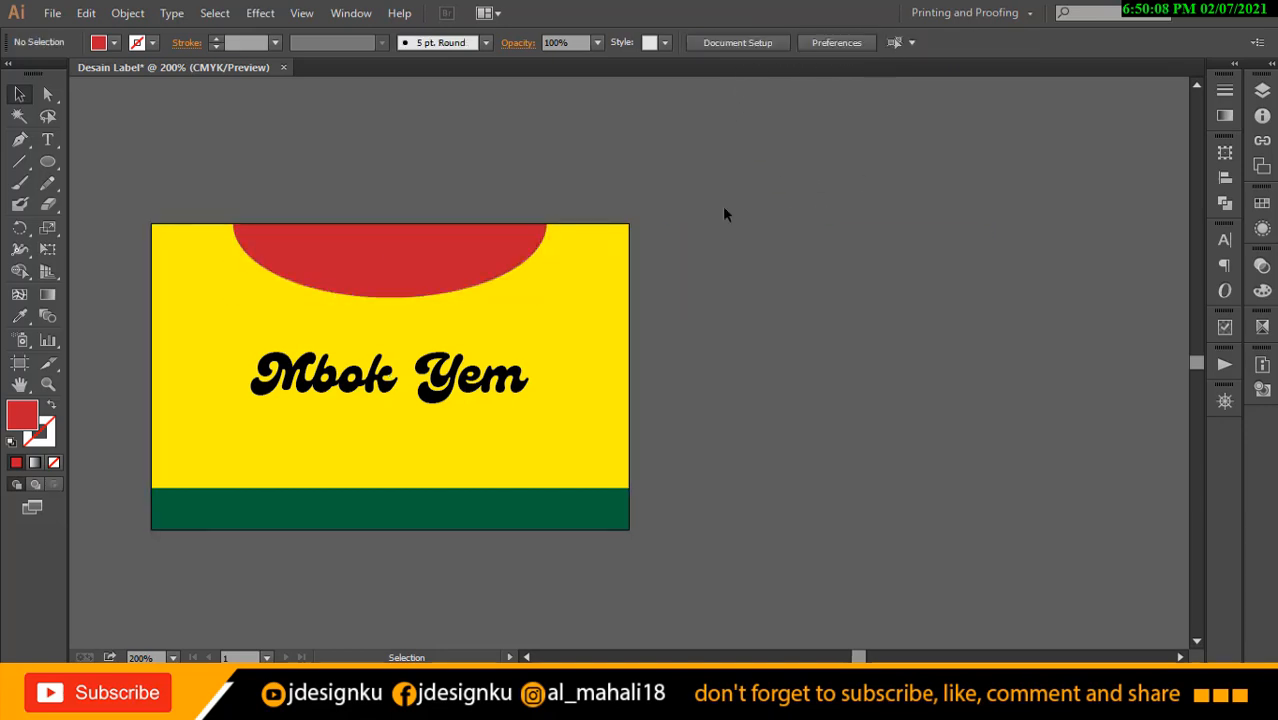
{"action": "left_click", "coordinate": [452, 286]}
{"action": "left_click", "coordinate": [743, 42]}
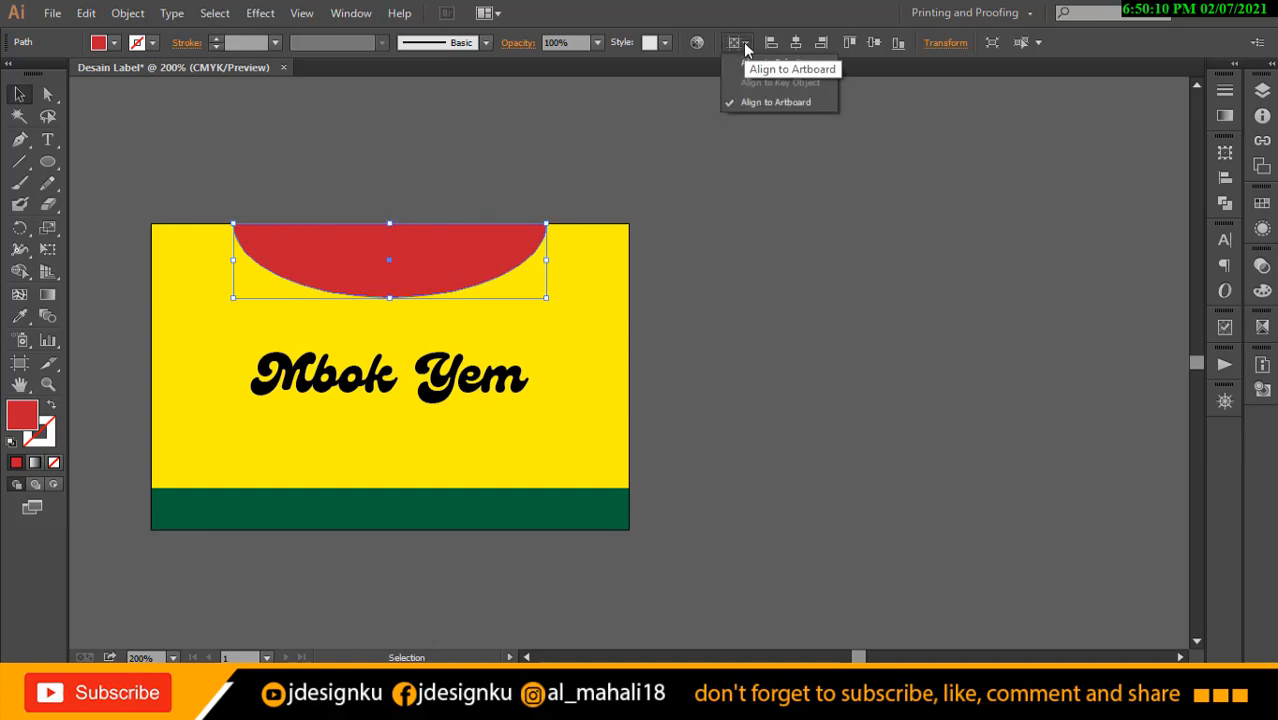
{"action": "left_click", "coordinate": [772, 104]}
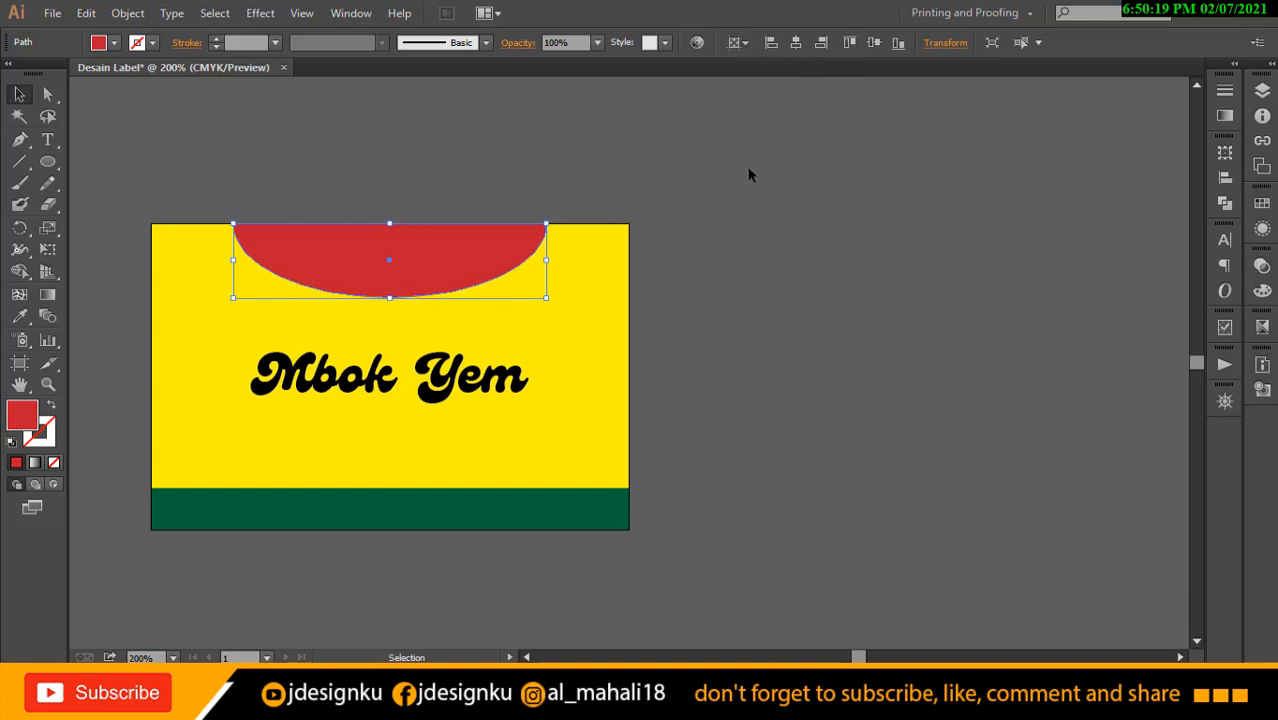
{"action": "left_click", "coordinate": [745, 194]}
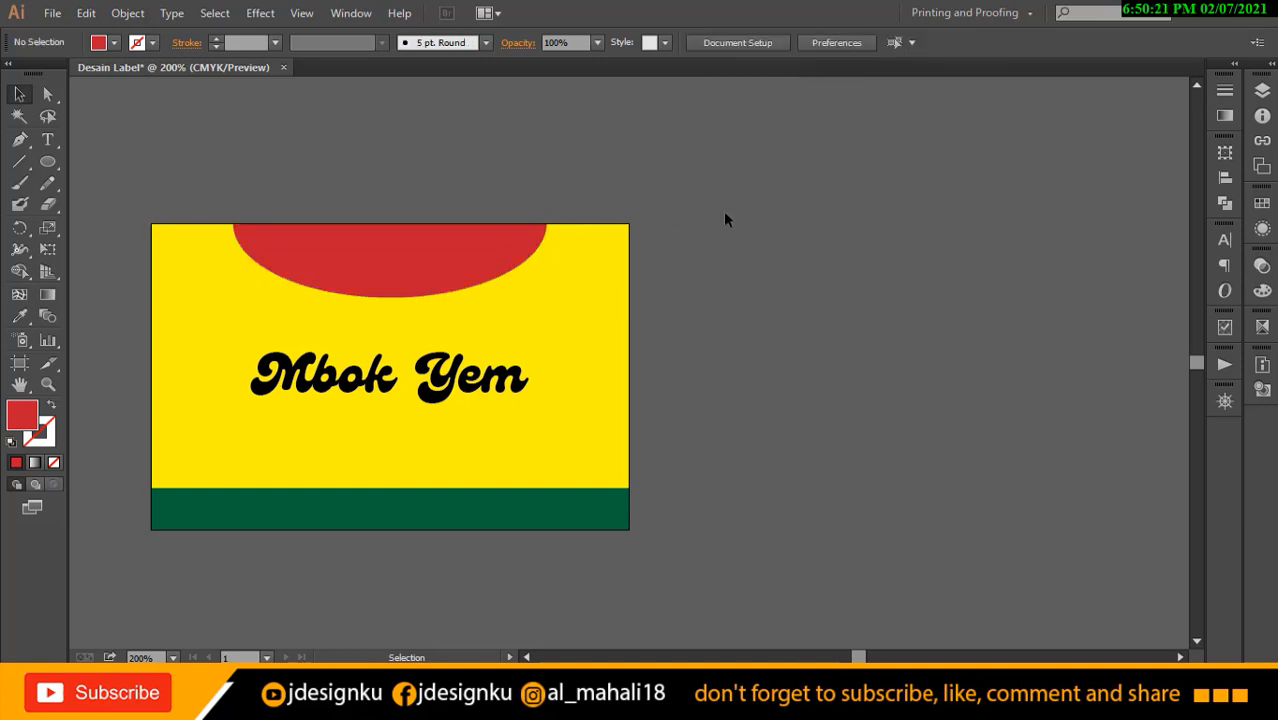
Move the "Mbok Yem" text onto the red half-ellipse and bring it to the front.
{"action": "left_click_drag", "start_coordinate": [423, 380], "coordinate": [440, 294]}
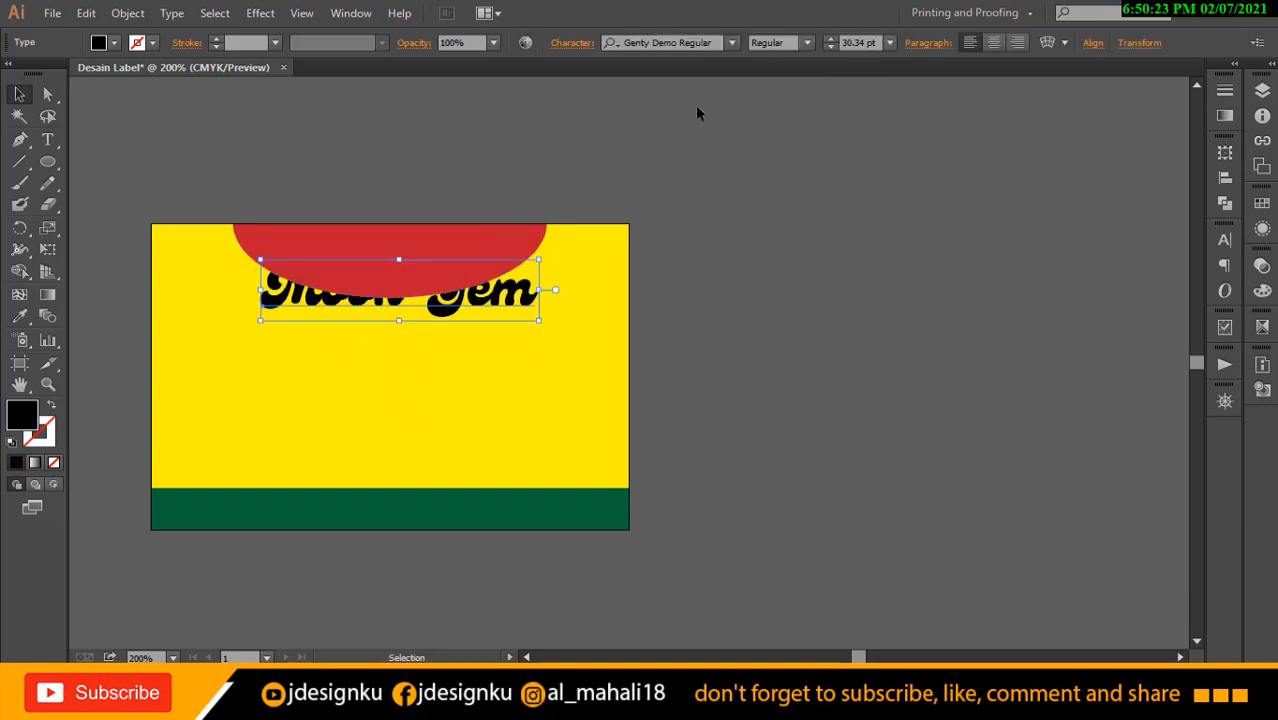
{"action": "right_click", "coordinate": [532, 300]}
{"action": "mouse_move", "coordinate": [645, 465]}
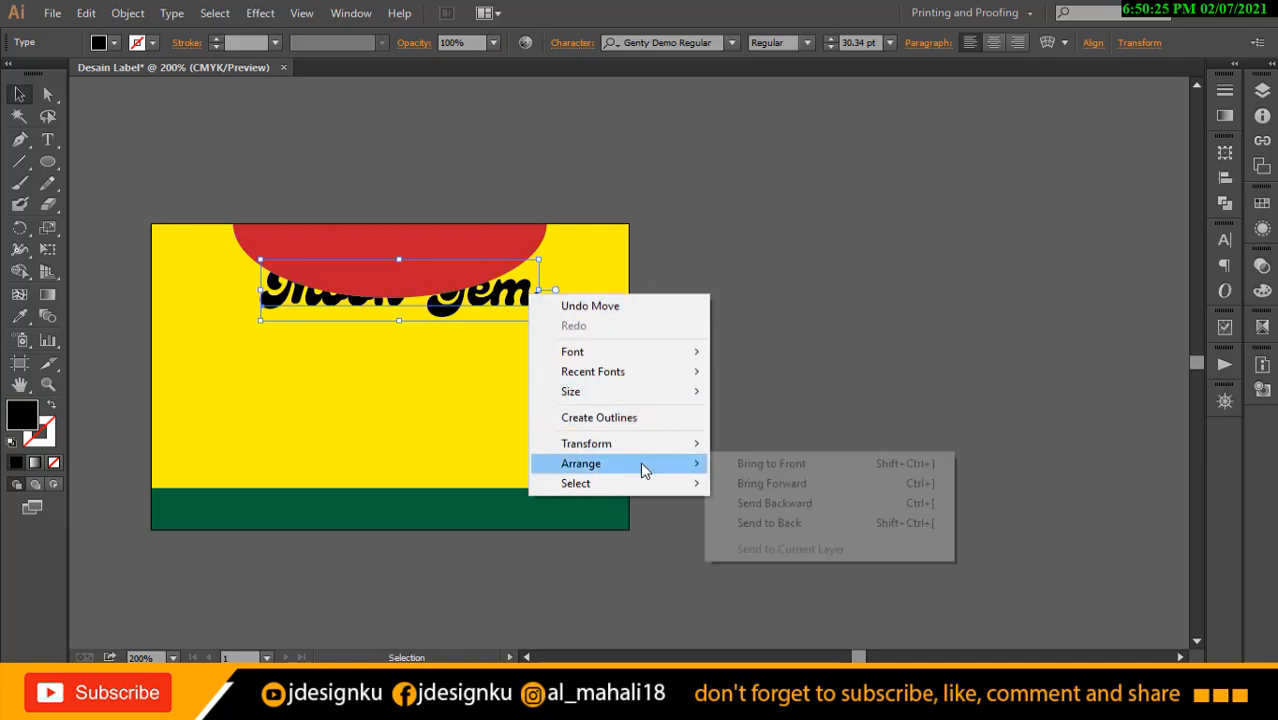
{"action": "left_click", "coordinate": [745, 464]}
{"action": "left_click_drag", "start_coordinate": [531, 306], "coordinate": [502, 296]}
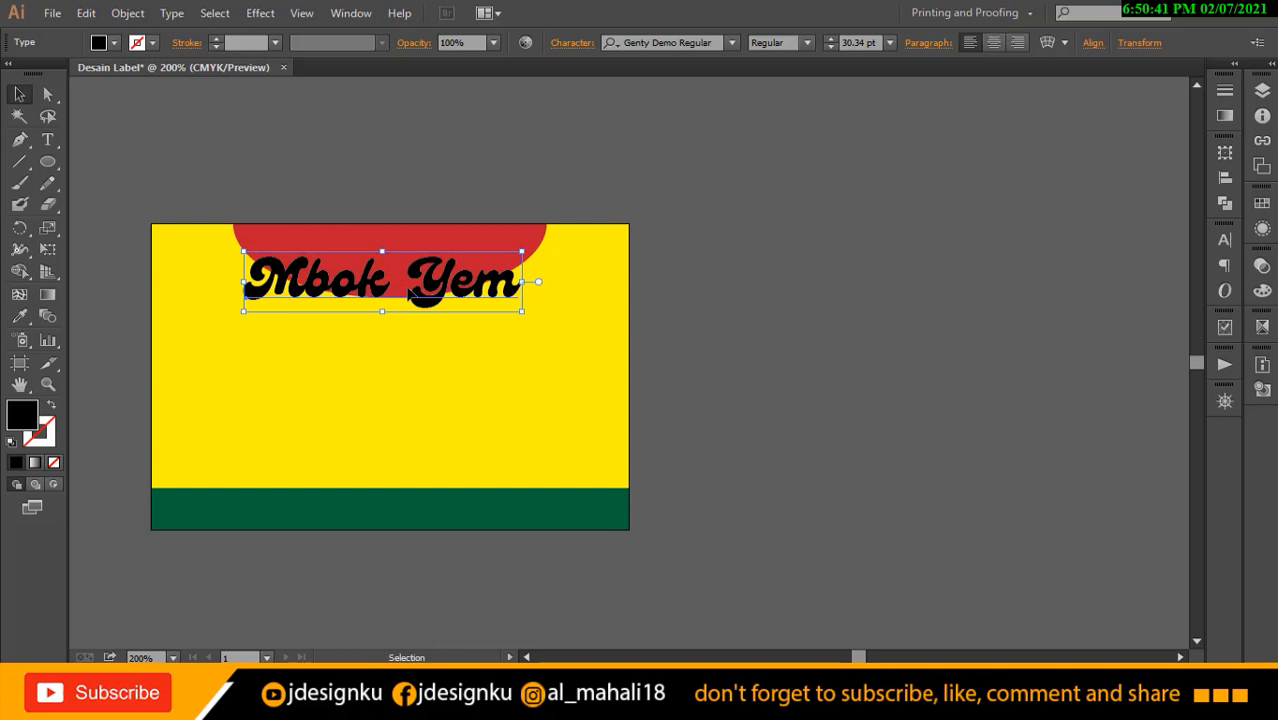
Convert the "Mbok Yem" text to outlines.
{"action": "right_click", "coordinate": [408, 294]}
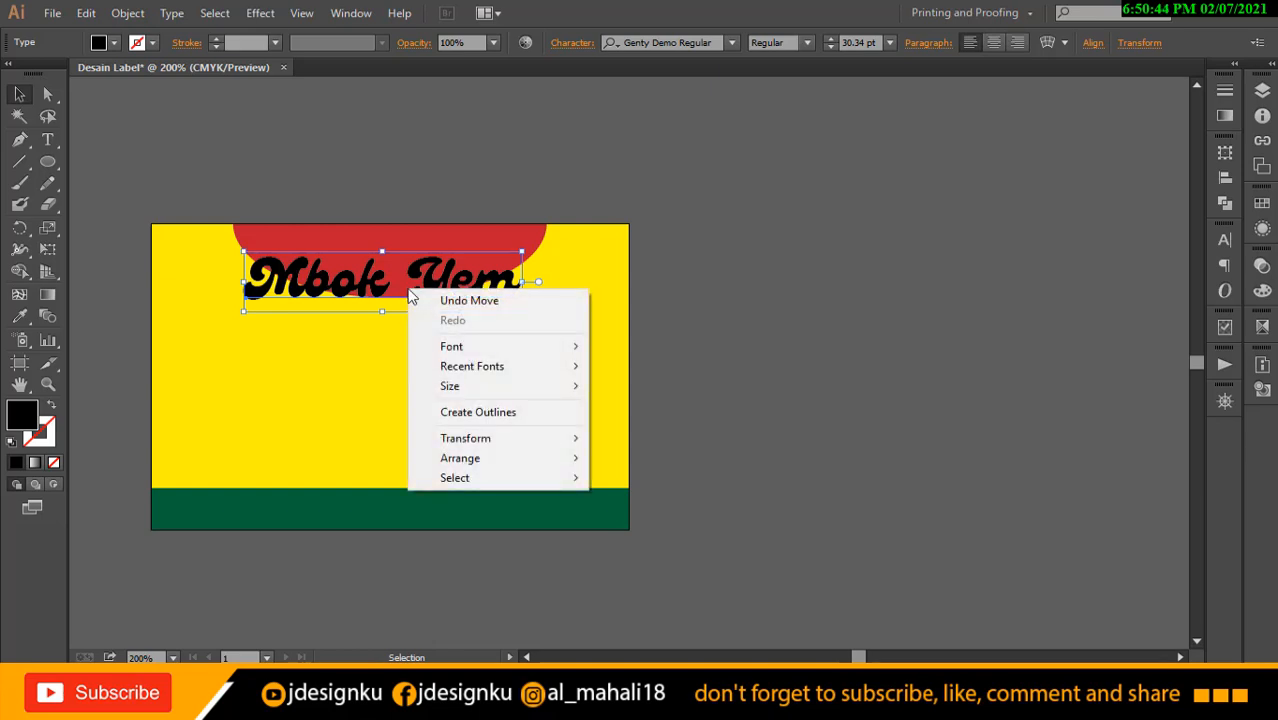
{"action": "left_click", "coordinate": [490, 412]}
{"action": "left_click_drag", "start_coordinate": [490, 280], "coordinate": [465, 206]}
{"action": "key", "text": "ctrl+z"}
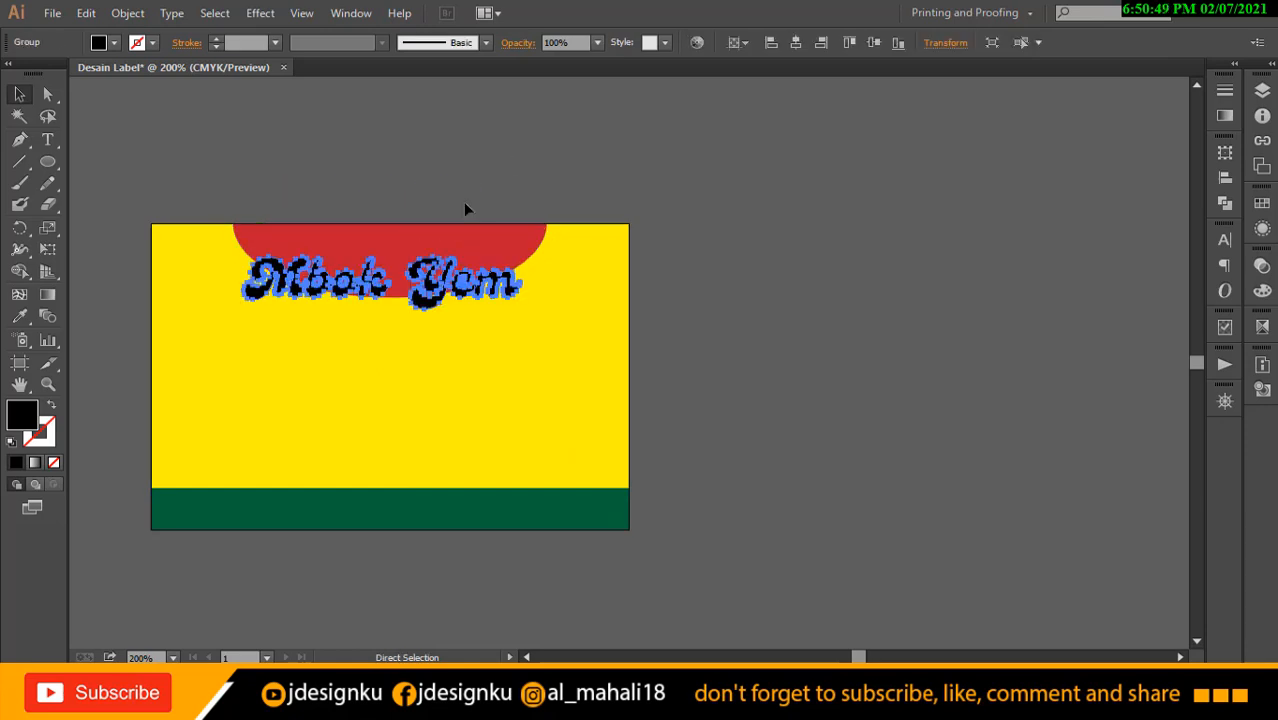
{"action": "left_click", "coordinate": [485, 194]}
Fill the outlined "Mbok Yem" lettering with white.
{"action": "left_click", "coordinate": [456, 276]}
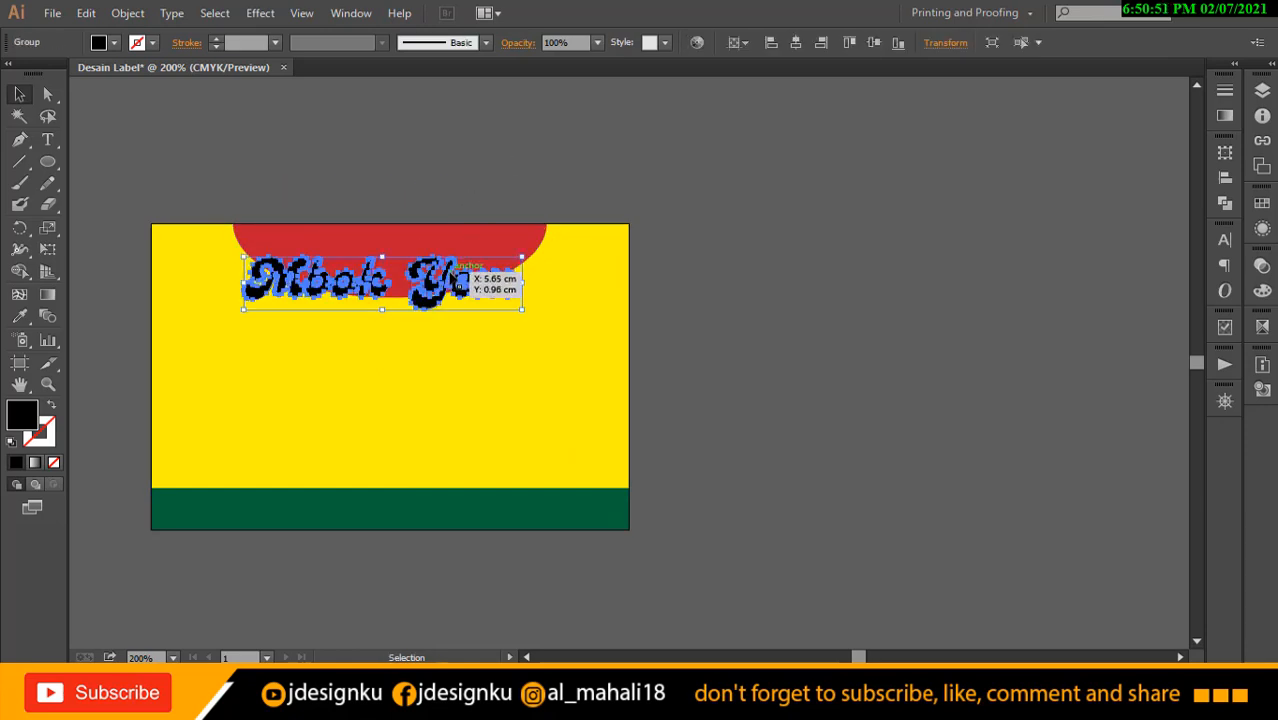
{"action": "left_click", "coordinate": [113, 47]}
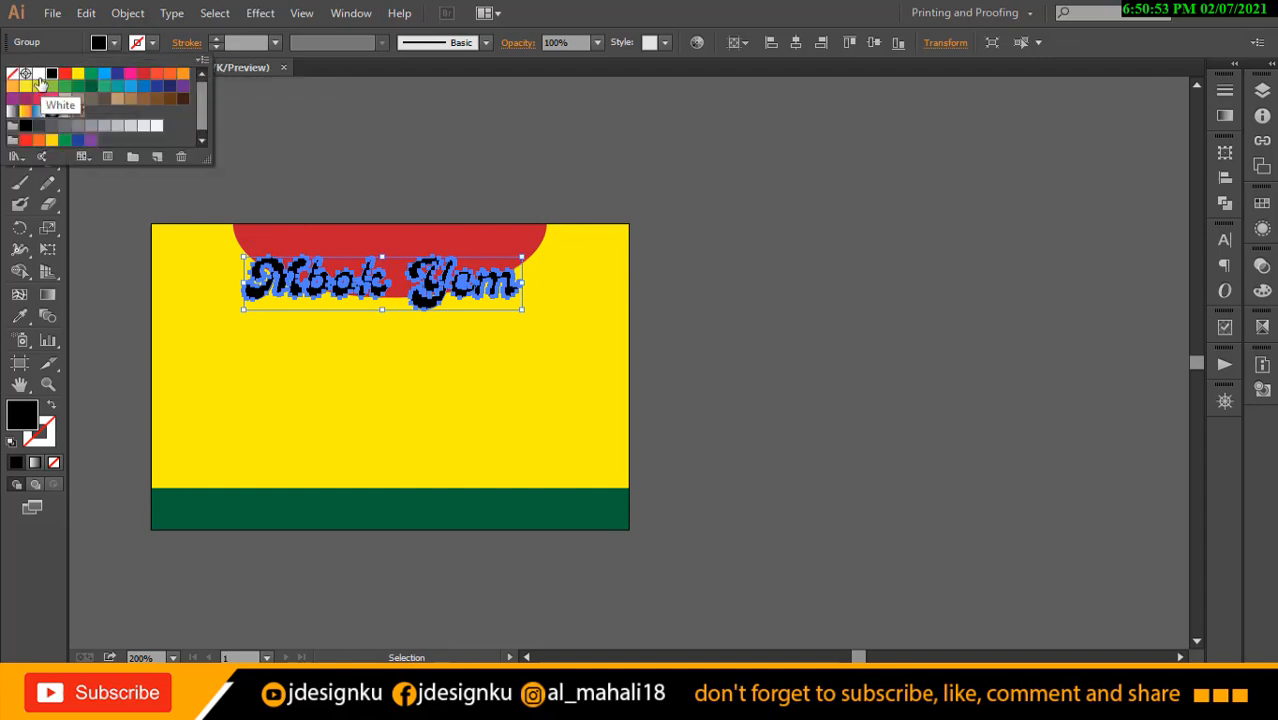
{"action": "left_click", "coordinate": [40, 82]}
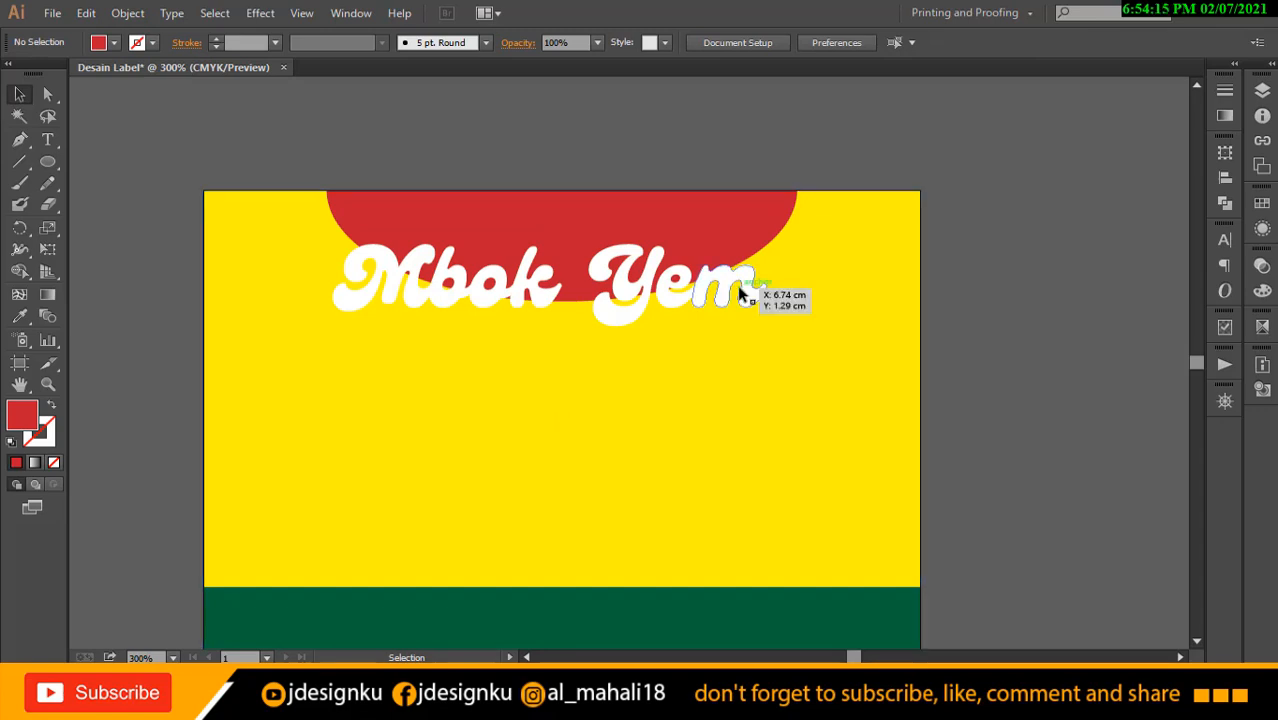
Offset the paths of the white "Mbok Yem" lettering by 0.1 cm with miter joins and a miter limit of 4.
{"action": "left_click", "coordinate": [743, 295]}
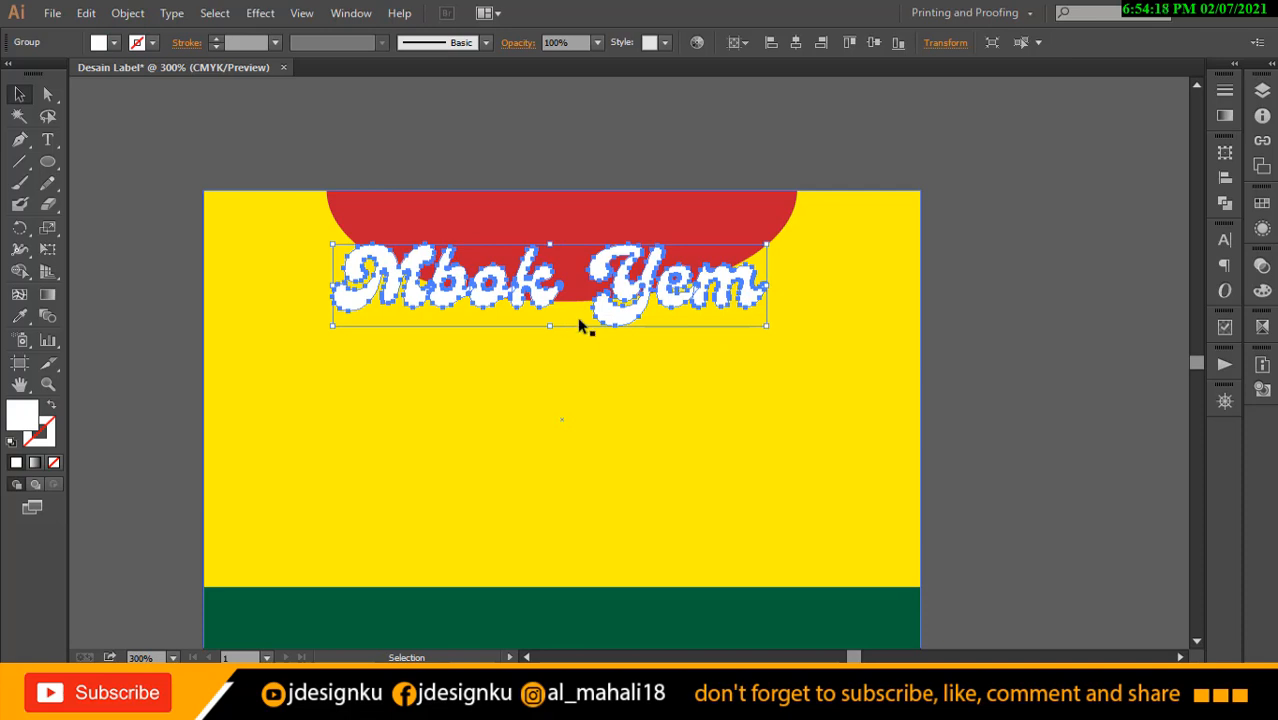
{"action": "left_click", "coordinate": [127, 13]}
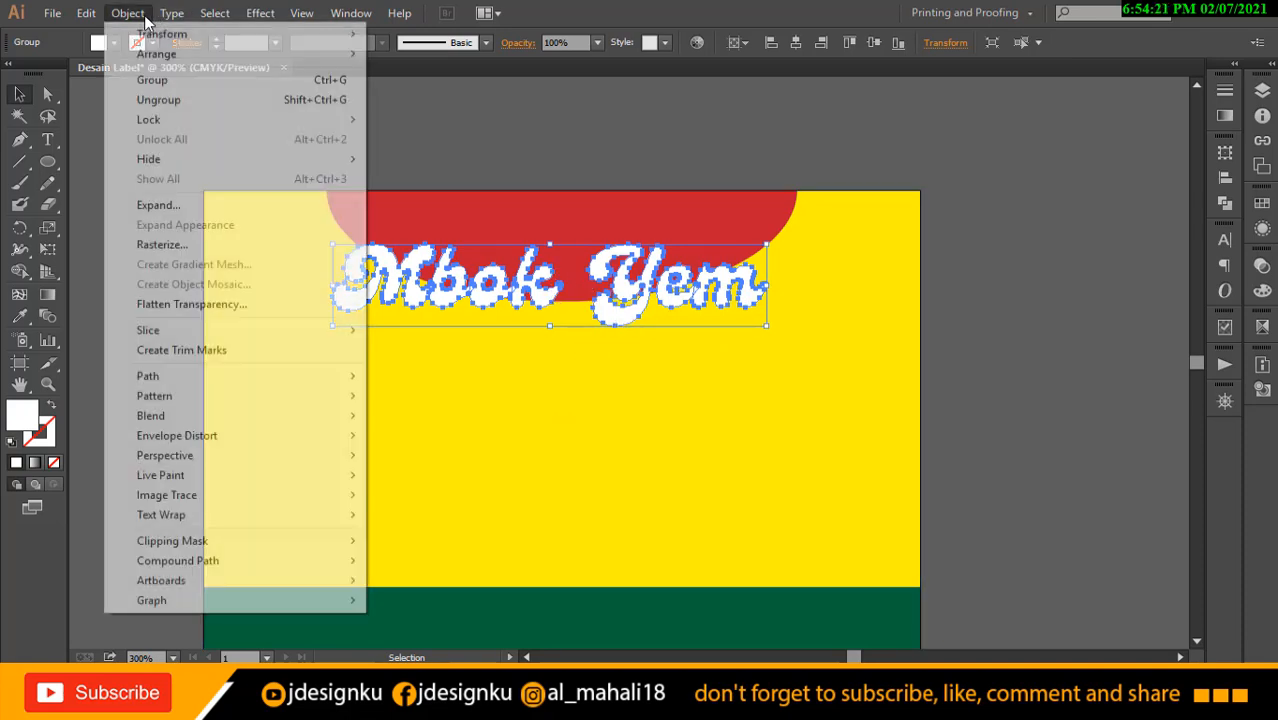
{"action": "mouse_move", "coordinate": [312, 383]}
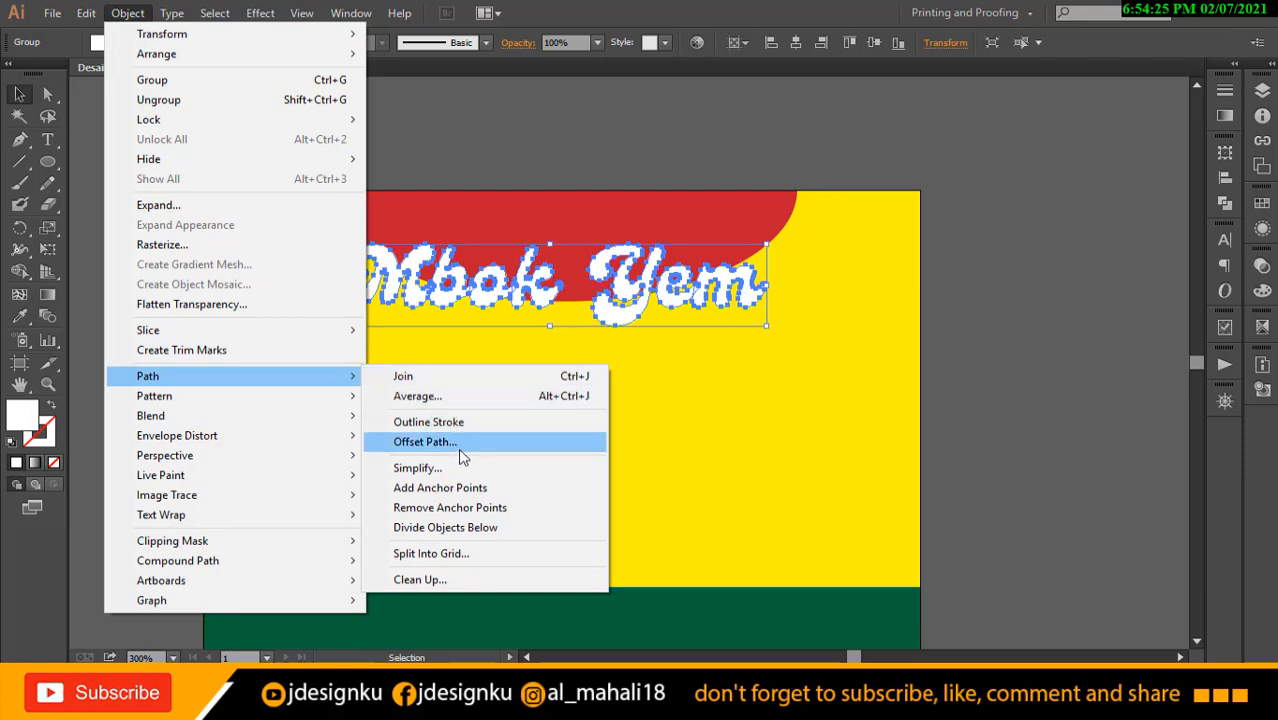
{"action": "left_click", "coordinate": [430, 442]}
{"action": "left_click", "coordinate": [731, 181]}
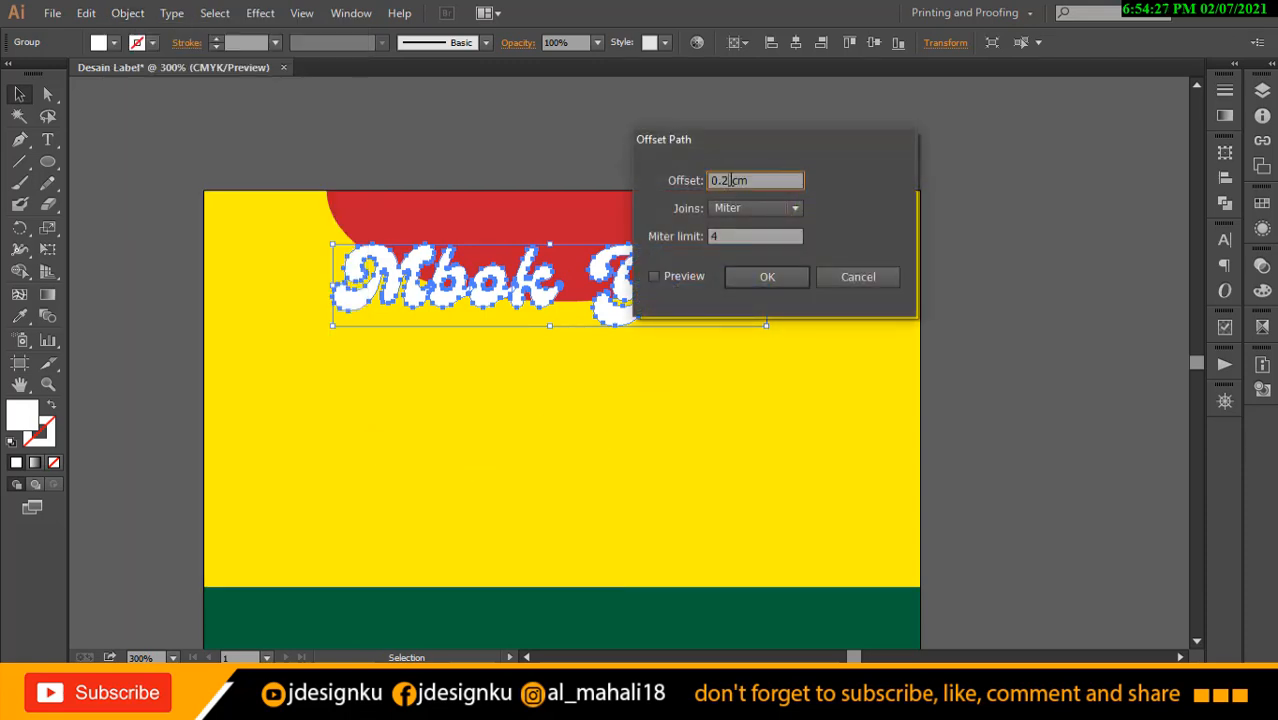
{"action": "key", "text": "BackSpace"}
{"action": "type", "text": "15"}
{"action": "left_click", "coordinate": [731, 181]}
{"action": "type", "text": "."}
{"action": "left_click", "coordinate": [766, 235]}
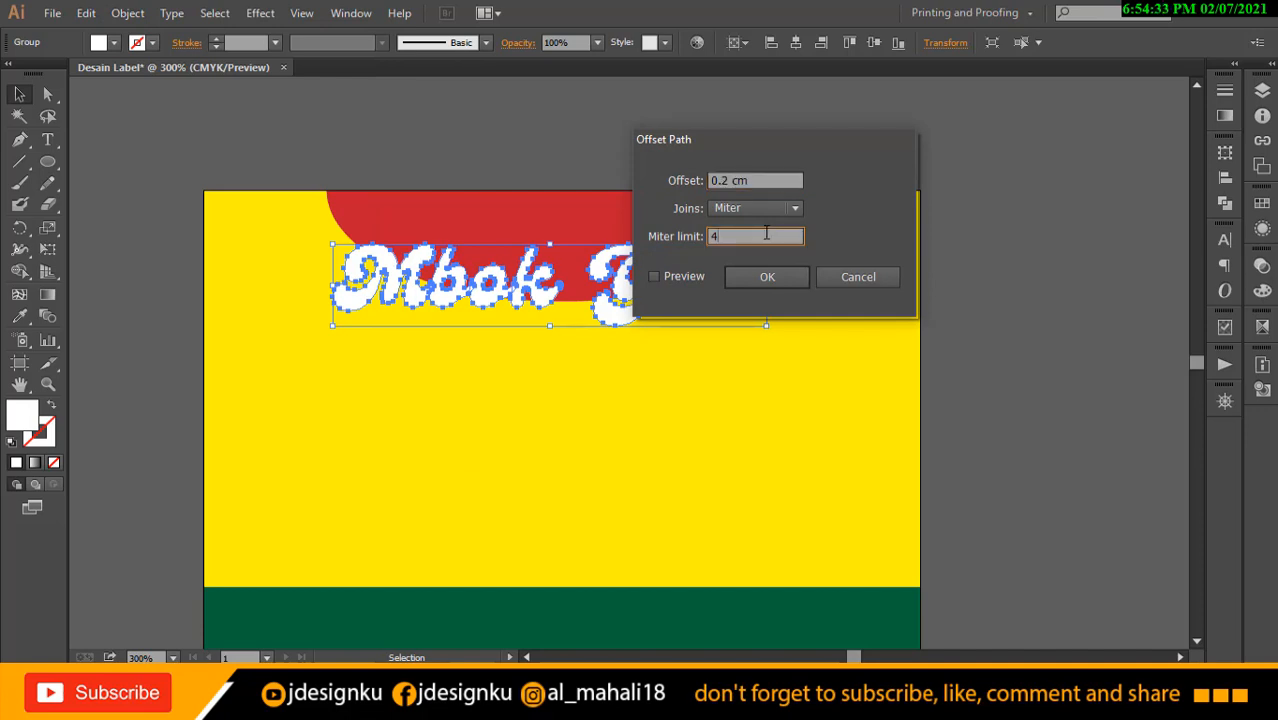
{"action": "left_click", "coordinate": [666, 276]}
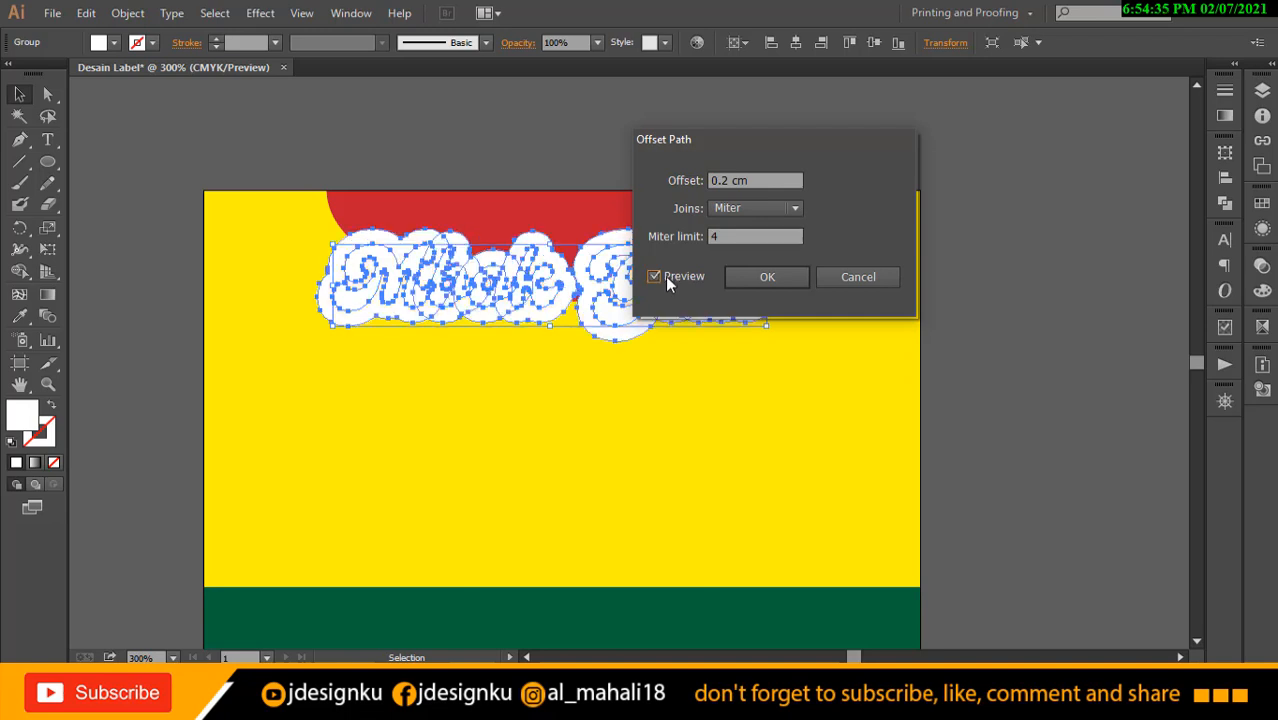
{"action": "left_click_drag", "start_coordinate": [733, 181], "coordinate": [722, 182]}
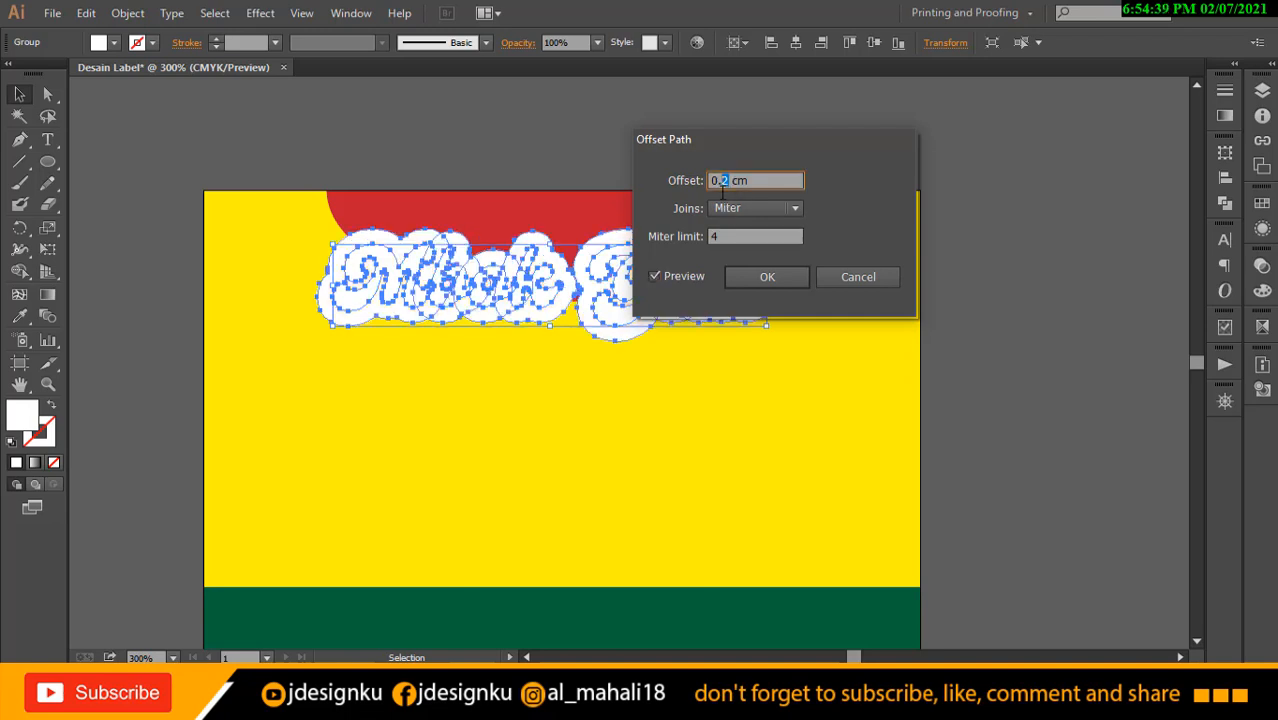
{"action": "left_click", "coordinate": [743, 236]}
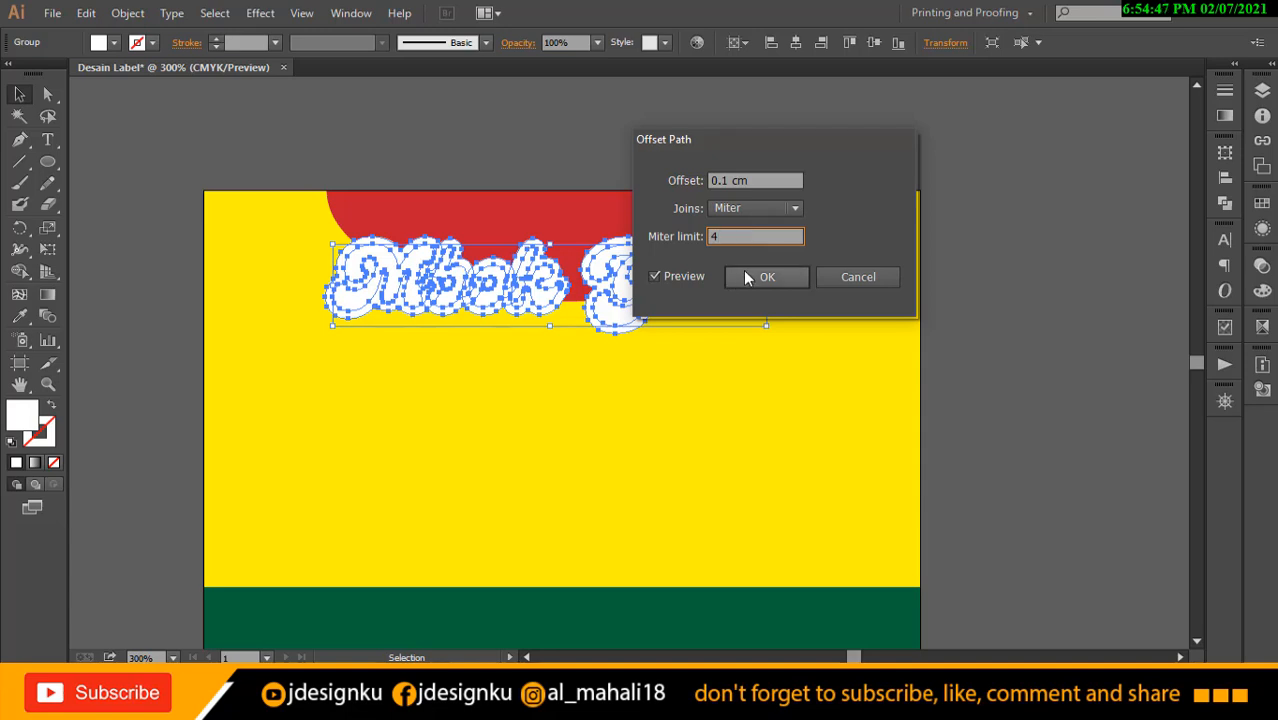
{"action": "left_click", "coordinate": [746, 278]}
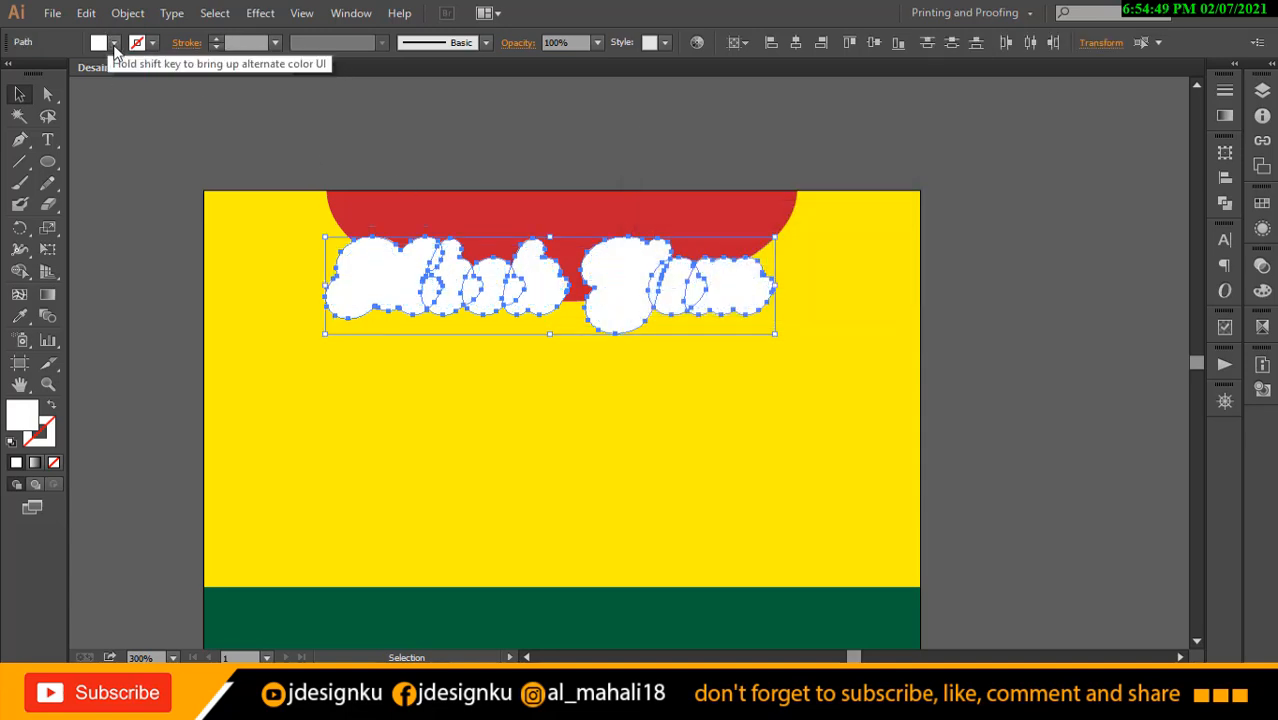
Fill the offset shapes around the "Mbok Yem" letters with the same dark red as the half-ellipse.
{"action": "left_click", "coordinate": [113, 42]}
{"action": "left_click", "coordinate": [143, 74]}
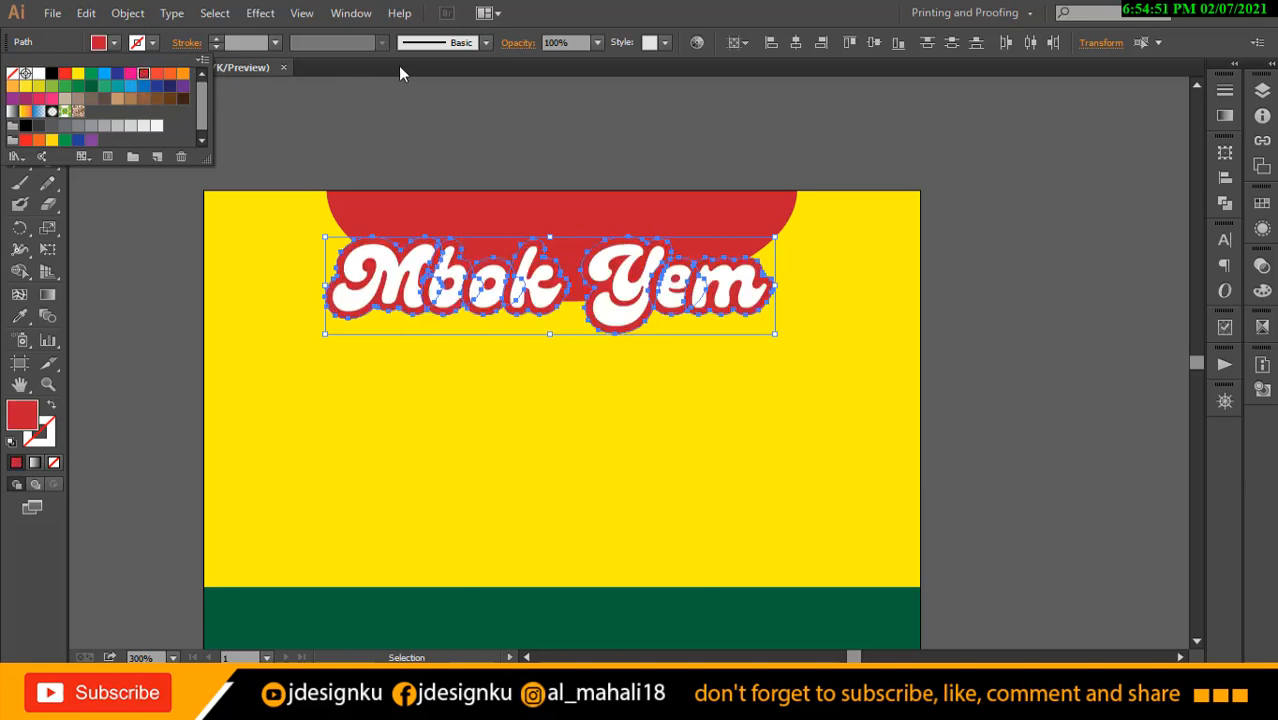
{"action": "left_click", "coordinate": [398, 66]}
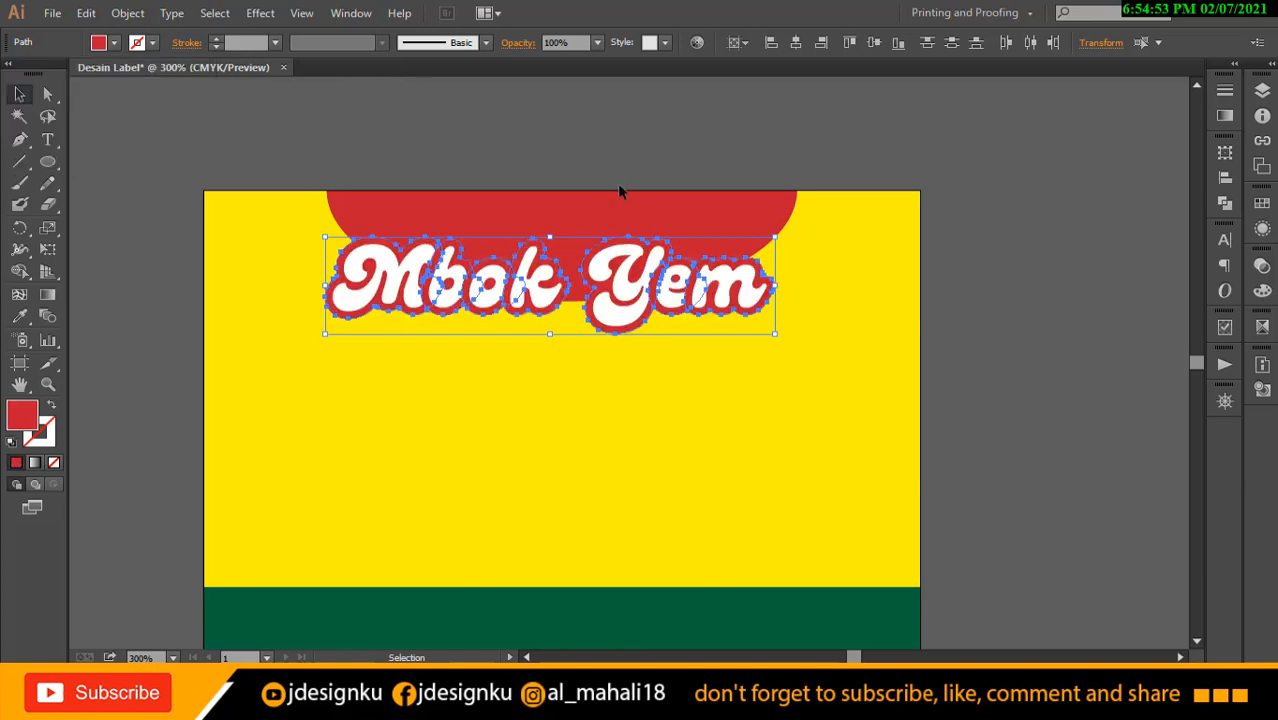
{"action": "left_click", "coordinate": [662, 117]}
Ungroup the "Mbok Yem" lettering so the white letters and red offset shapes are separate objects.
{"action": "left_click_drag", "start_coordinate": [452, 289], "coordinate": [518, 183]}
{"action": "key", "text": "ctrl+z"}
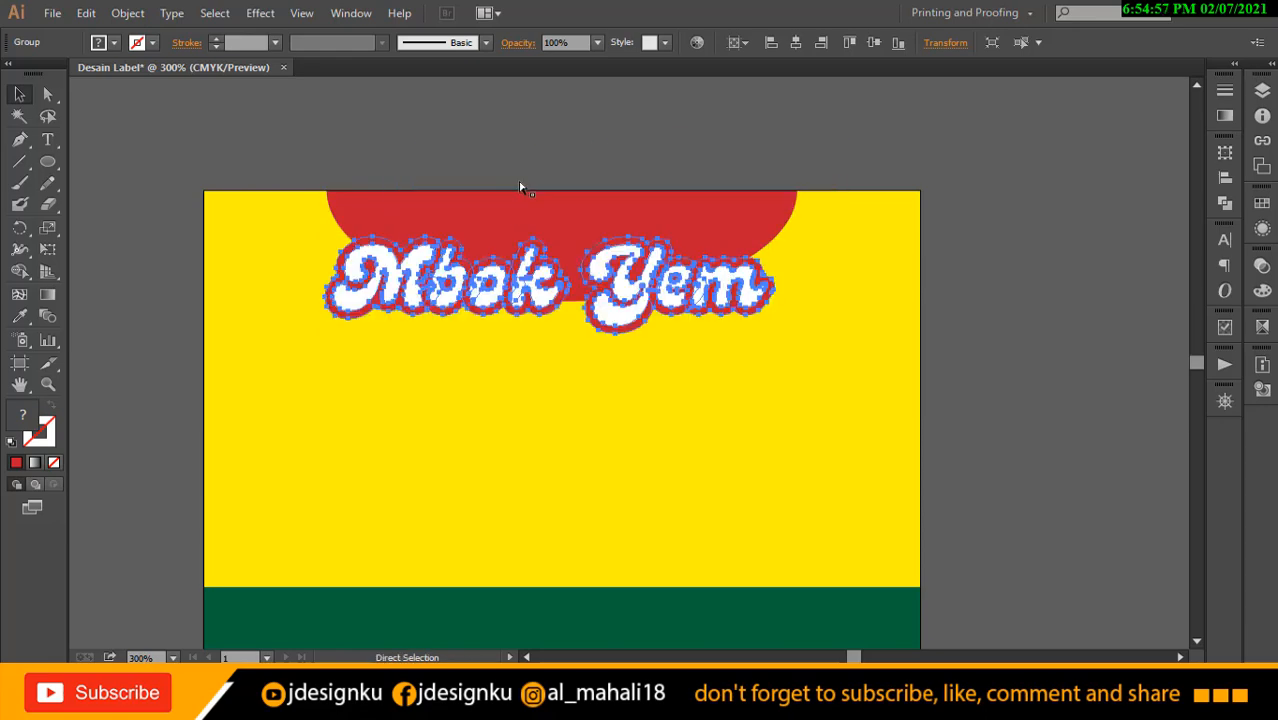
{"action": "key", "text": "ctrl"}
{"action": "key", "text": "ctrl+shift+g"}
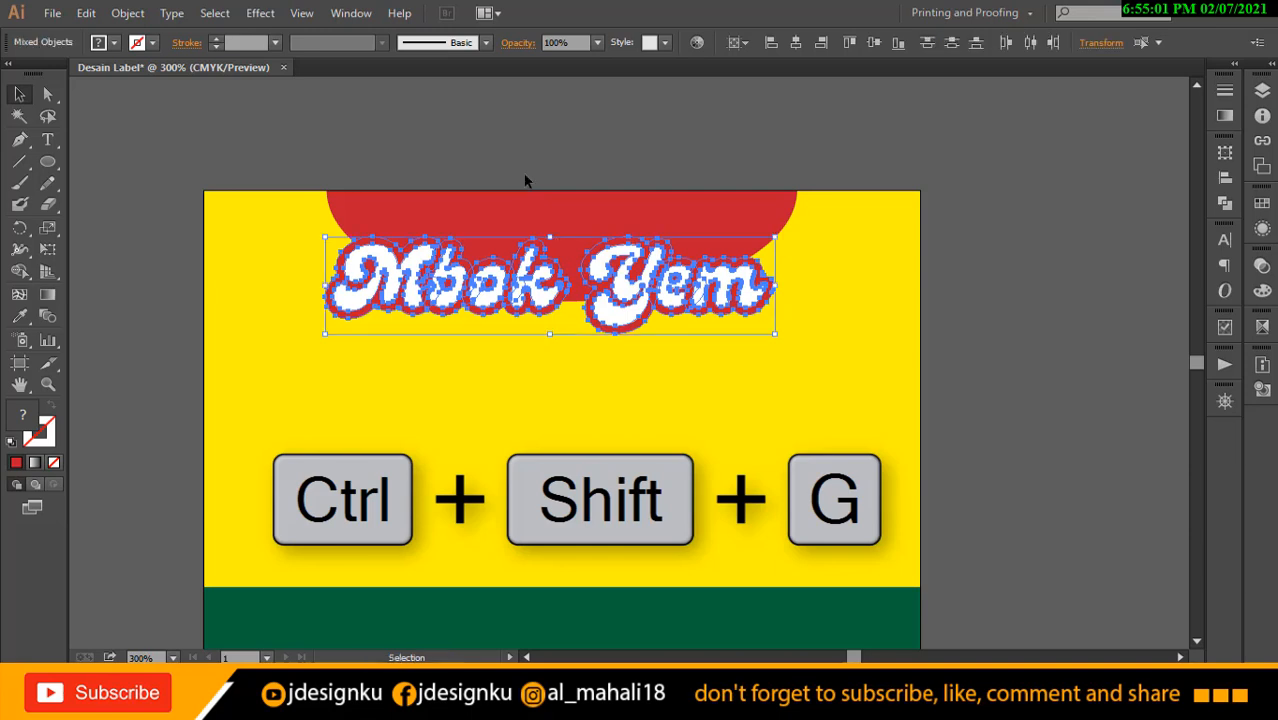
{"action": "left_click", "coordinate": [525, 181]}
Select all the white letters of "Mbok Yem" and group them, leaving out the red offset shapes.
{"action": "left_click", "coordinate": [425, 272]}
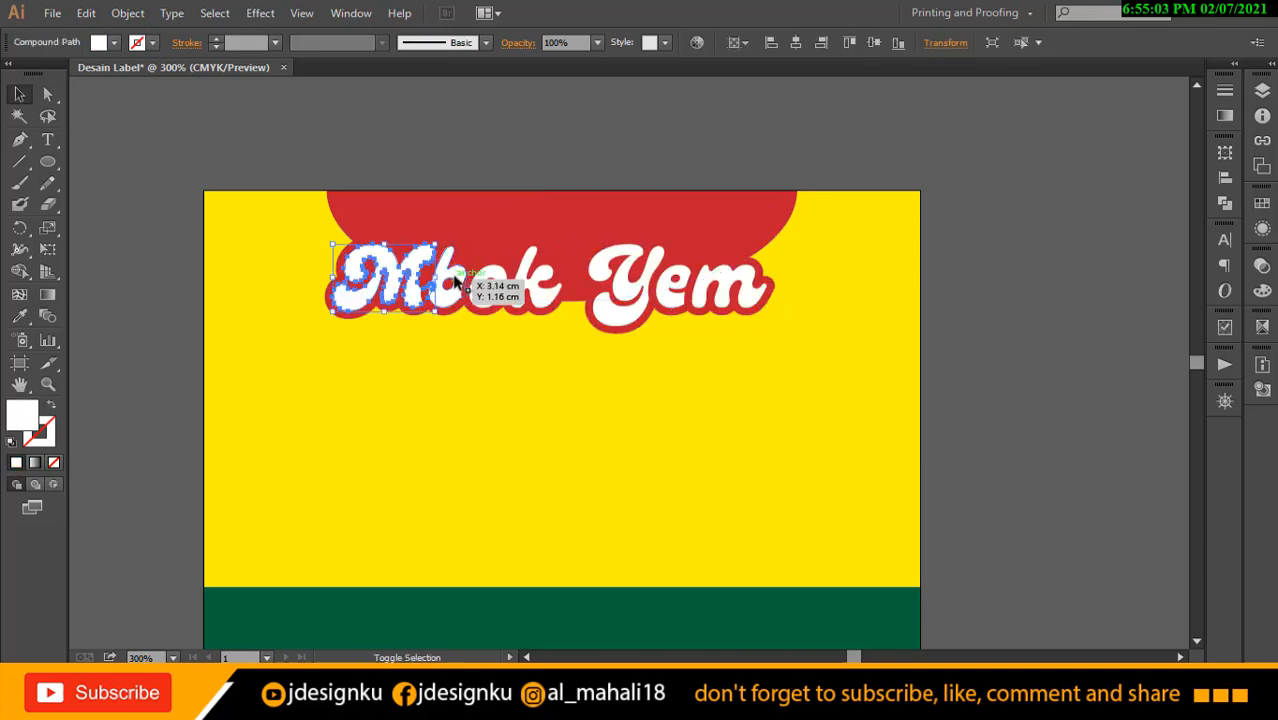
{"action": "left_click", "coordinate": [455, 279], "text": "shift"}
{"action": "left_click", "coordinate": [497, 275], "text": "shift"}
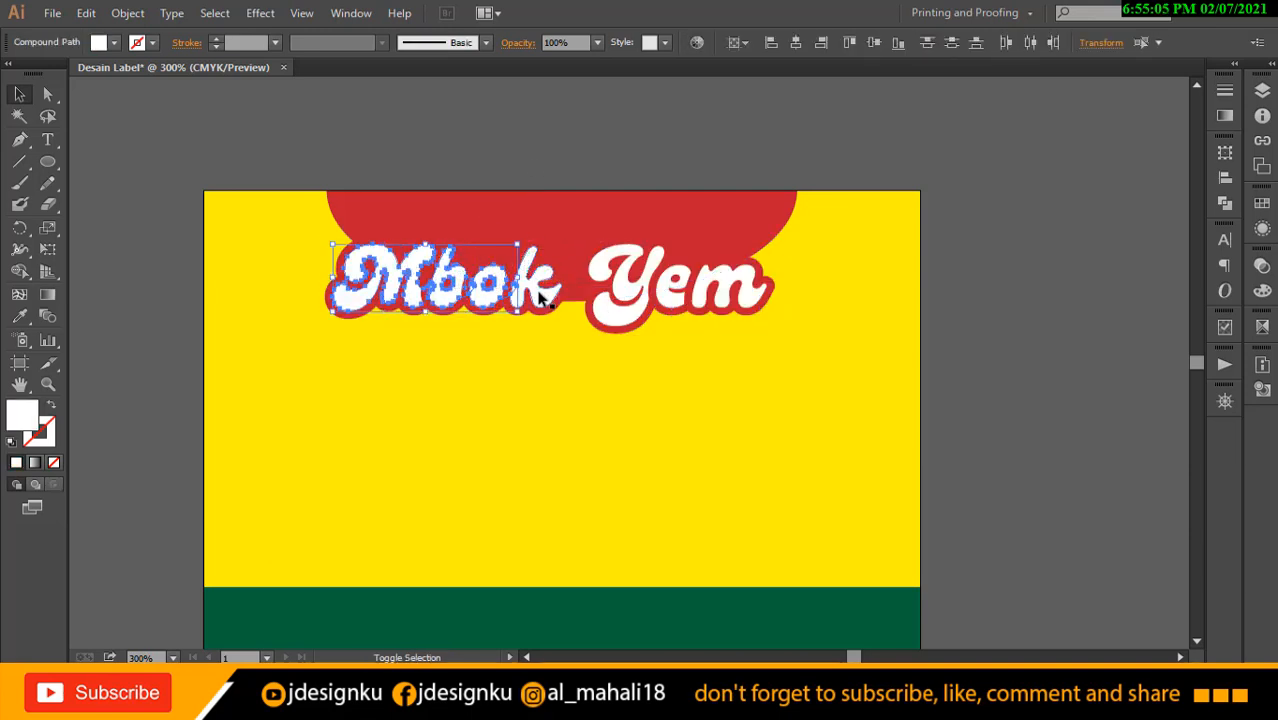
{"action": "left_click", "coordinate": [540, 295], "text": "shift"}
{"action": "left_click", "coordinate": [624, 285], "text": "shift"}
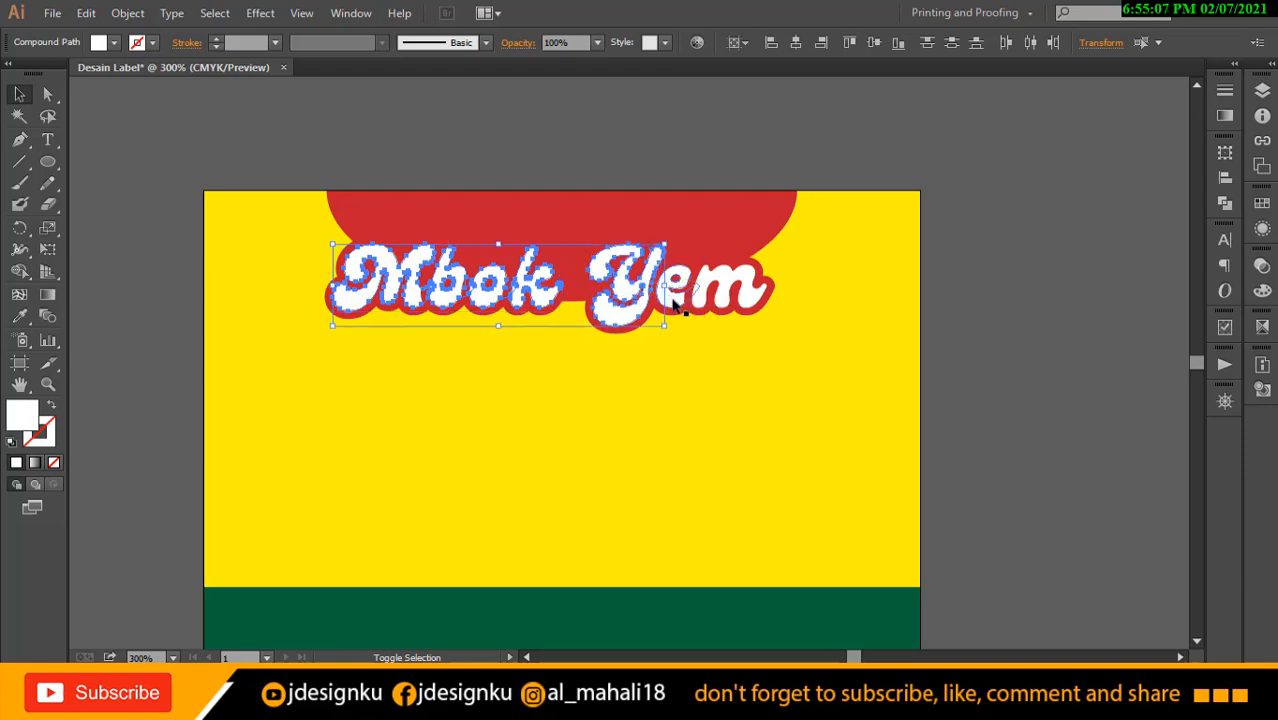
{"action": "left_click", "coordinate": [693, 288], "text": "shift"}
{"action": "key", "text": "ctrl+g"}
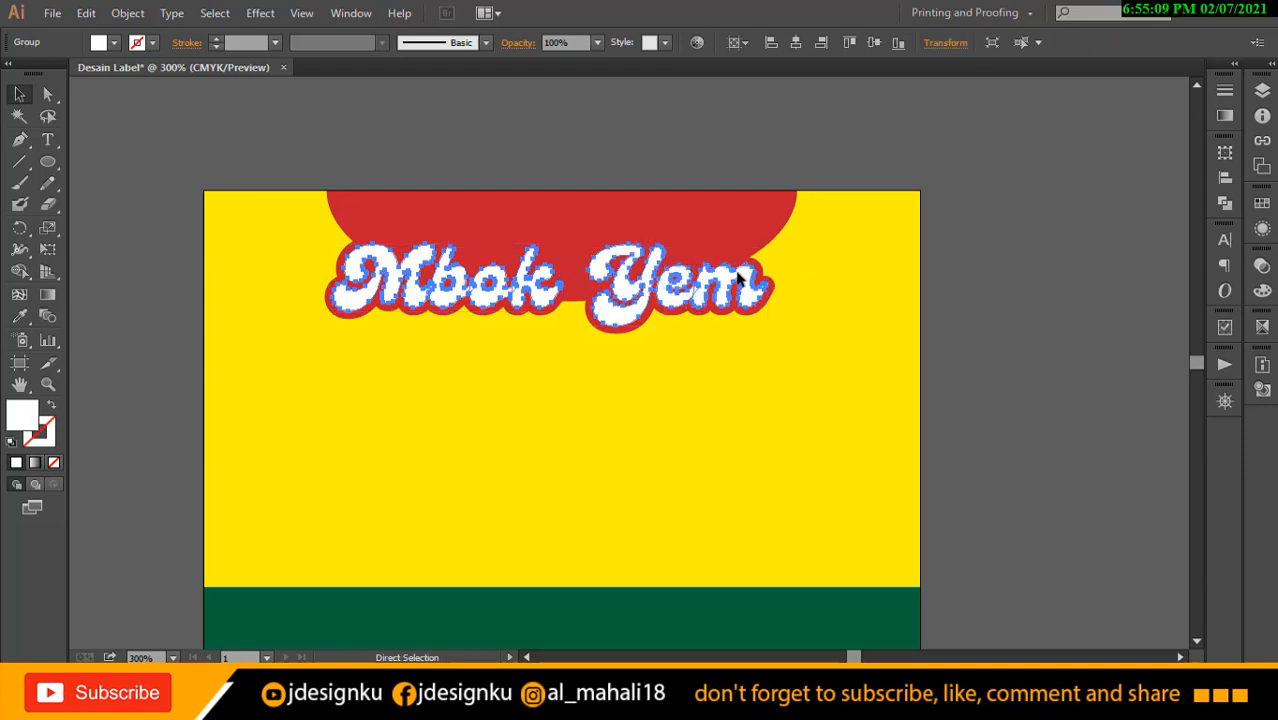
Bring the white letter group in front of all other objects.
{"action": "right_click", "coordinate": [738, 278]}
{"action": "mouse_move", "coordinate": [908, 428]}
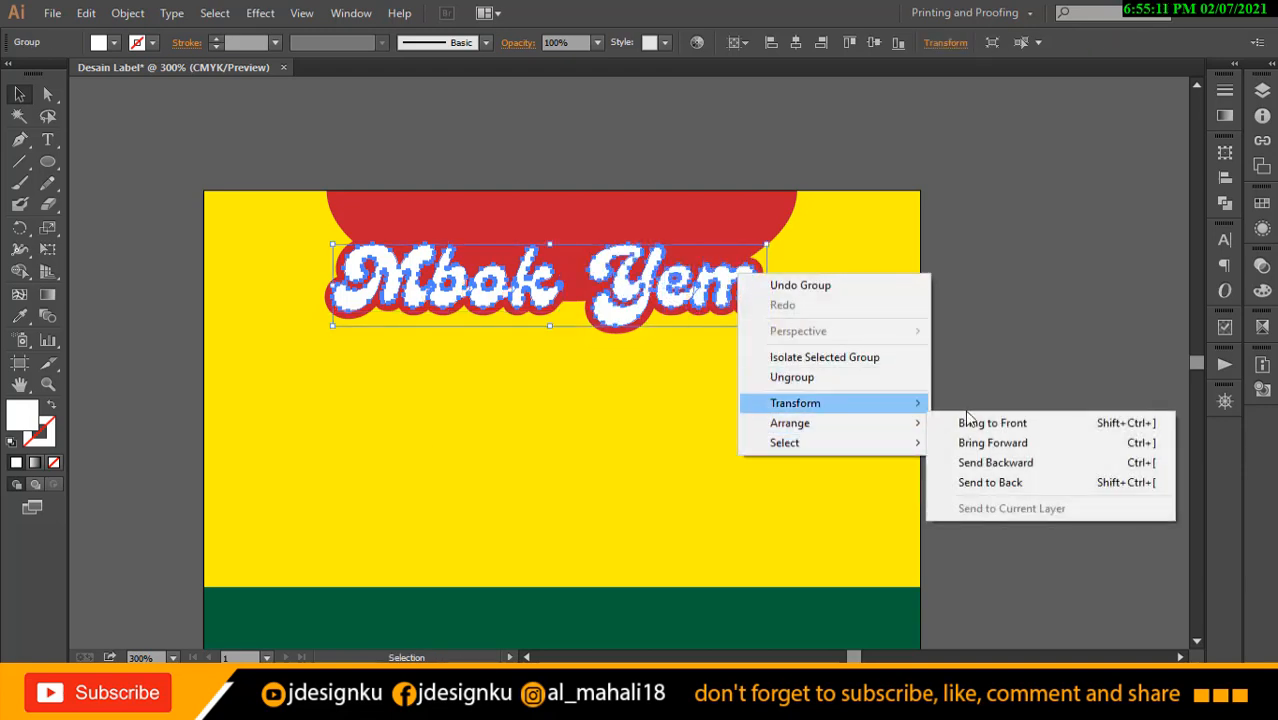
{"action": "left_click", "coordinate": [970, 423]}
{"action": "left_click", "coordinate": [1027, 300]}
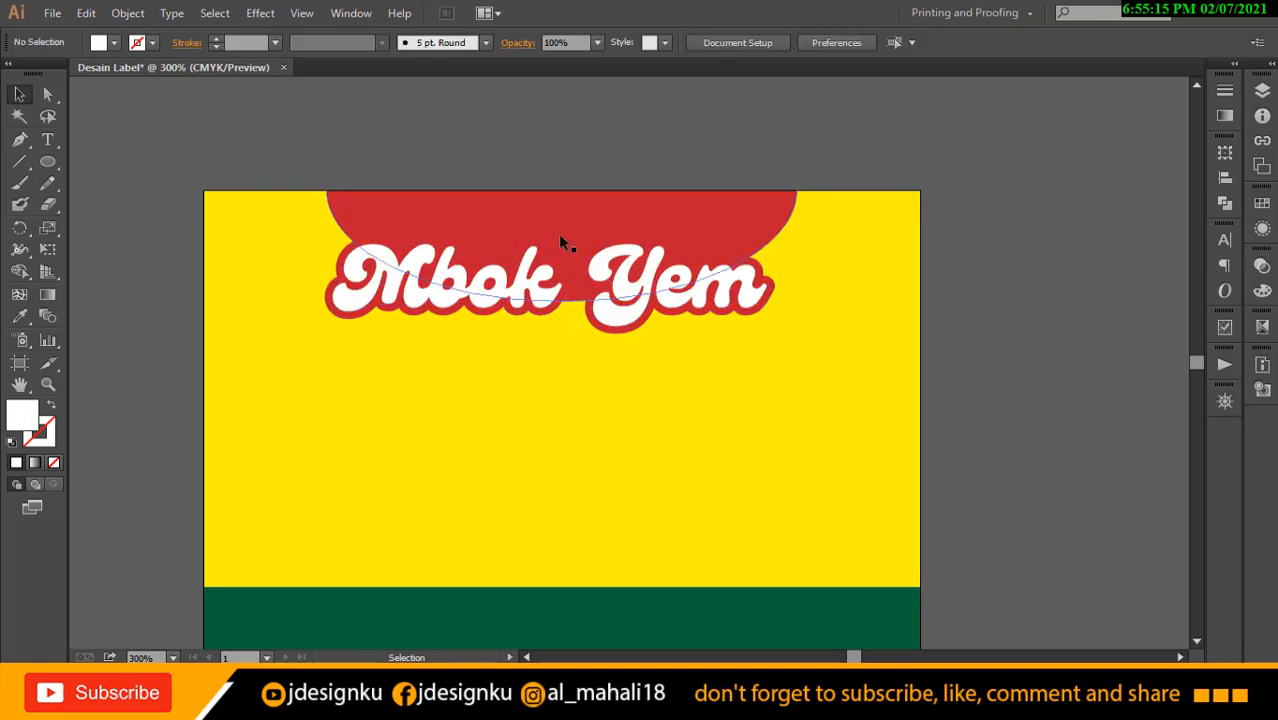
{"action": "left_click", "coordinate": [580, 280]}
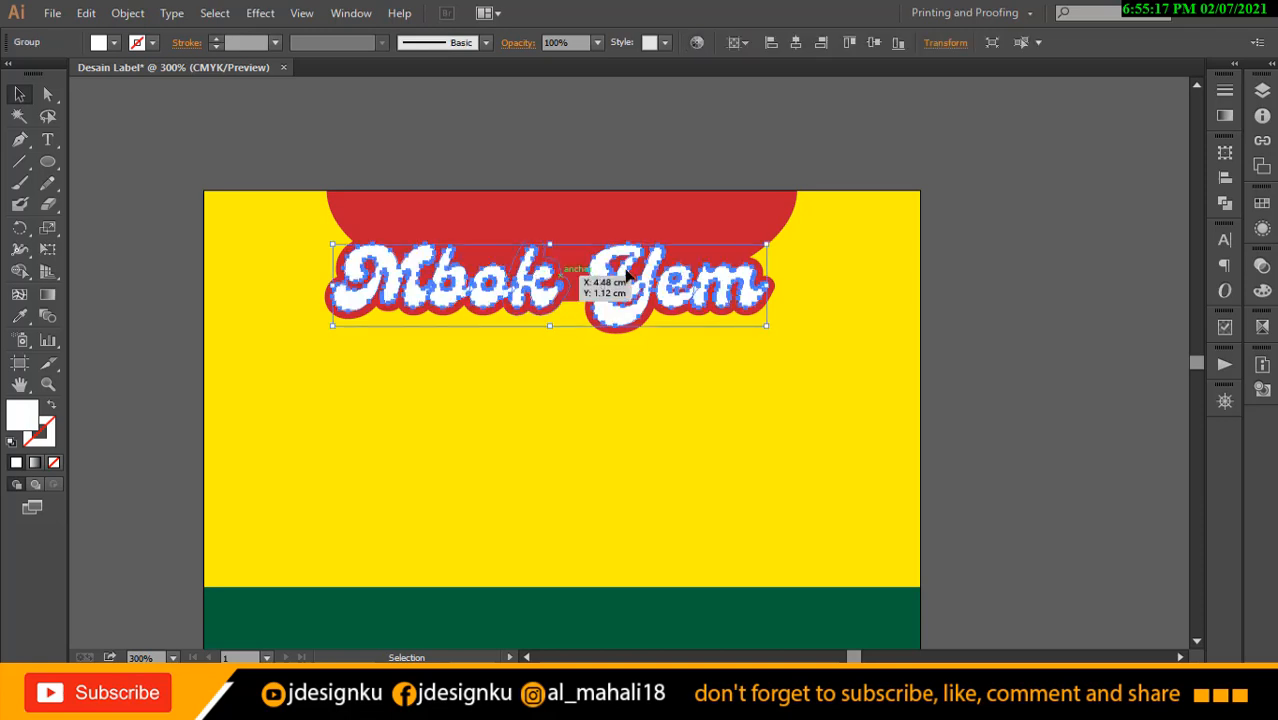
{"action": "left_click", "coordinate": [513, 128]}
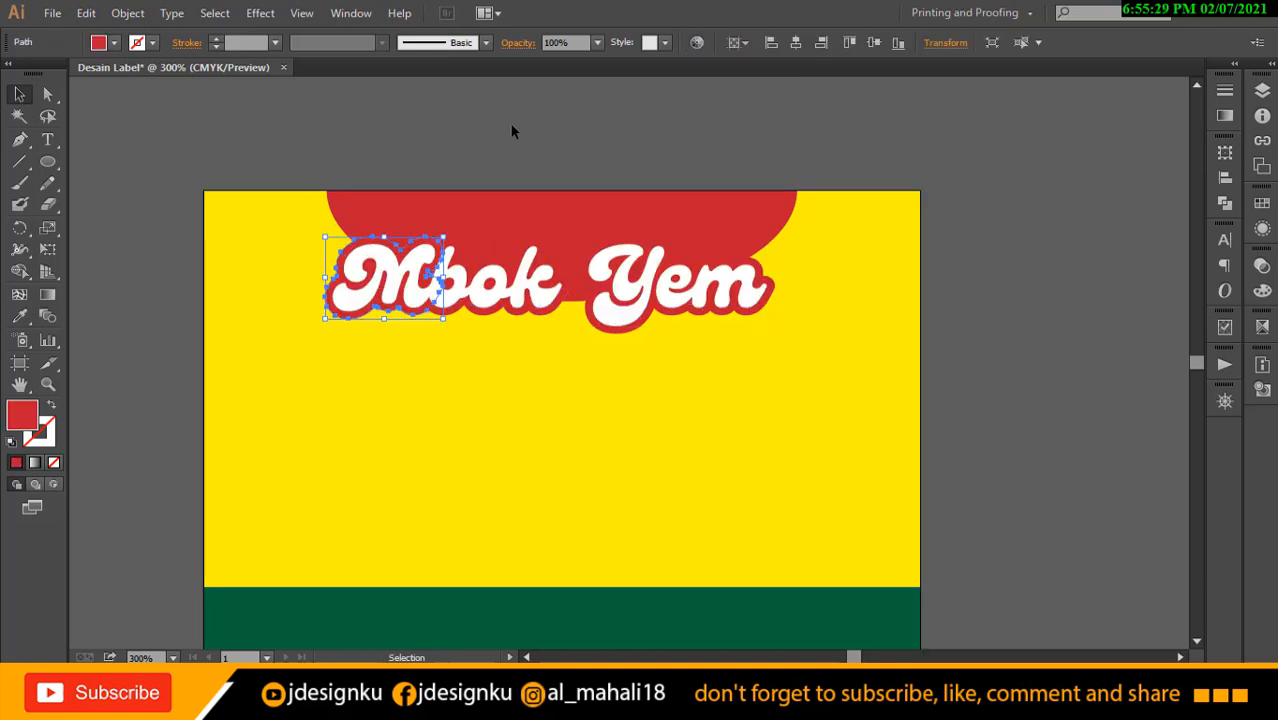
{"action": "left_click", "coordinate": [440, 312]}
{"action": "left_click", "coordinate": [470, 308], "text": "shift"}
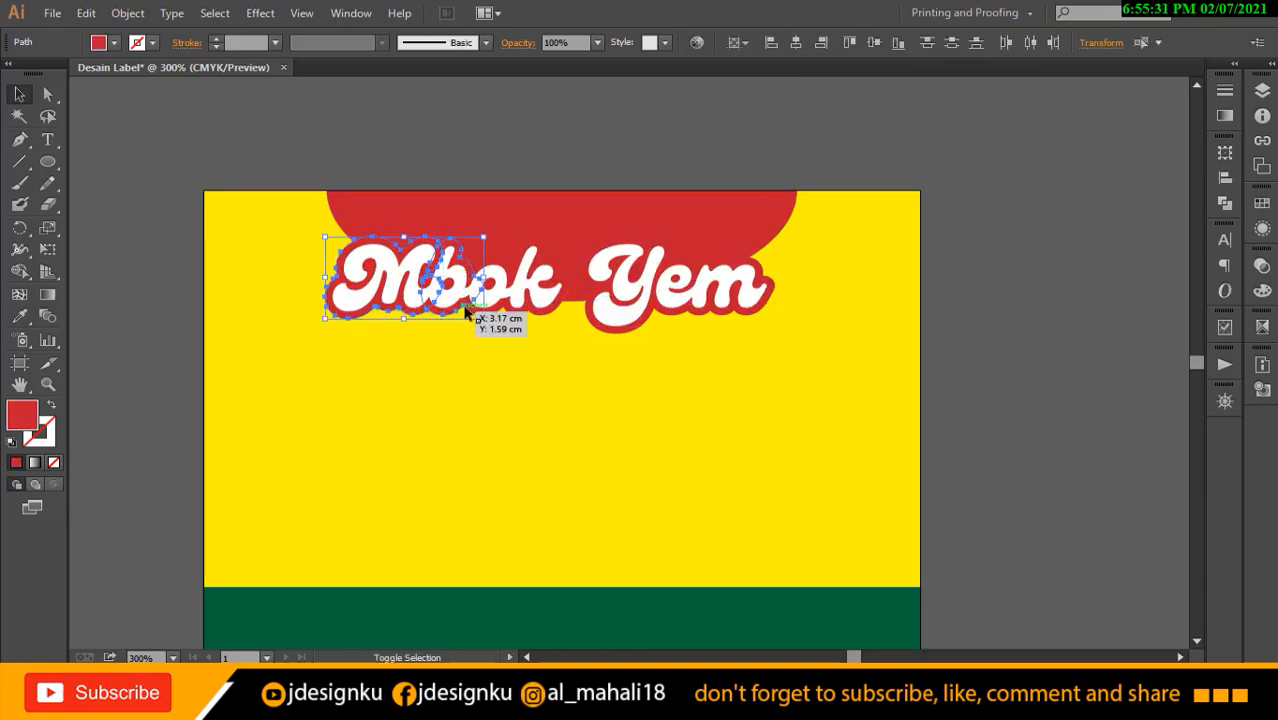
{"action": "left_click", "coordinate": [634, 210]}
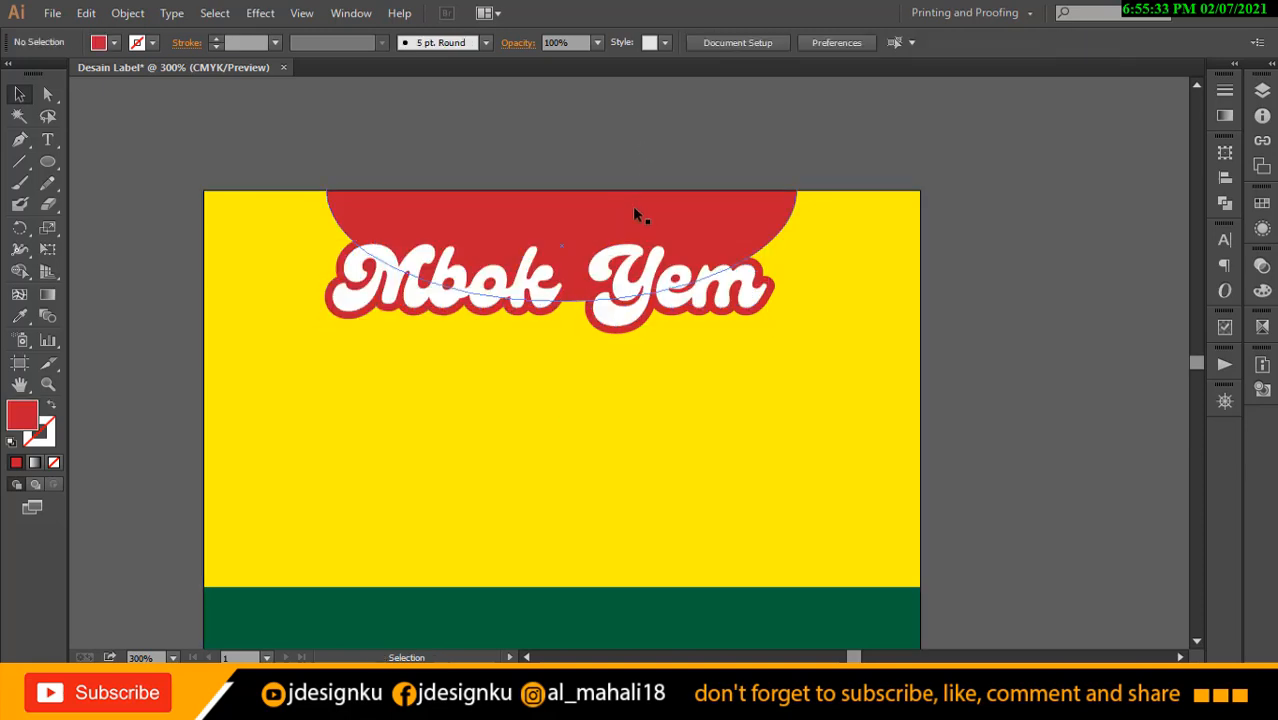
Select all the red offset shapes behind the "Mbok Yem" letters and group them.
{"action": "left_click", "coordinate": [637, 334]}
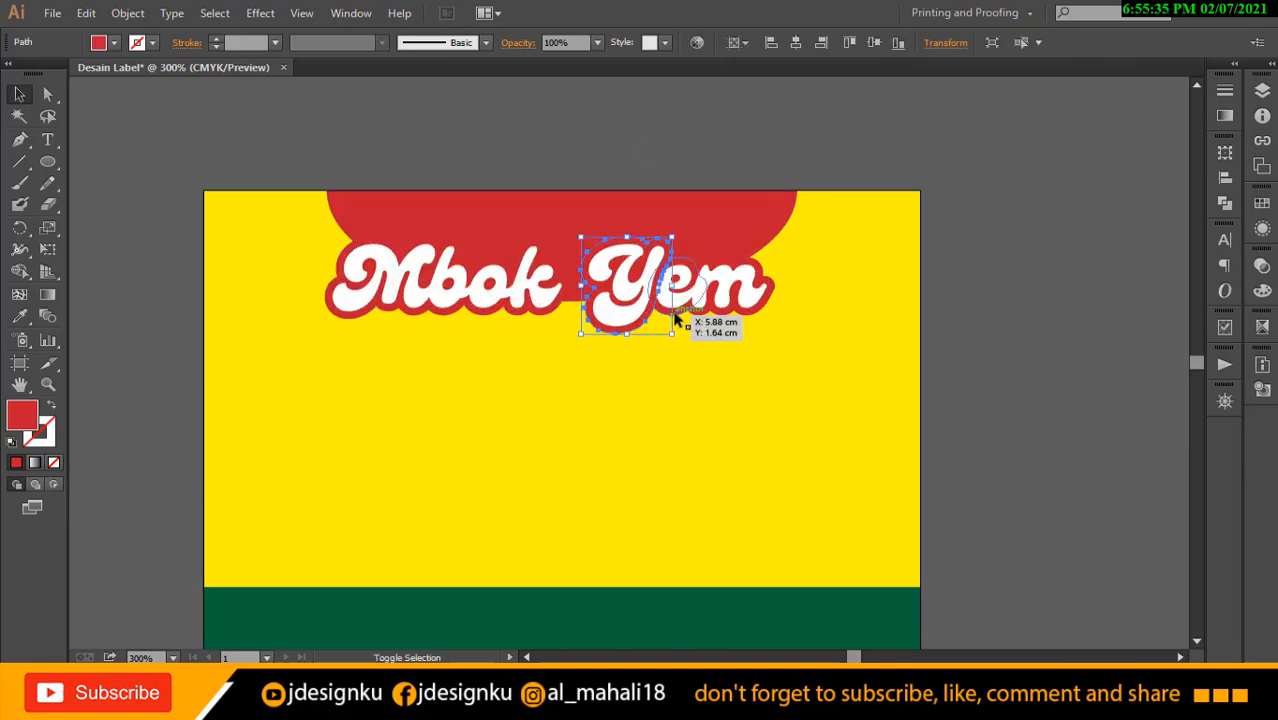
{"action": "left_click", "coordinate": [724, 318], "text": "shift"}
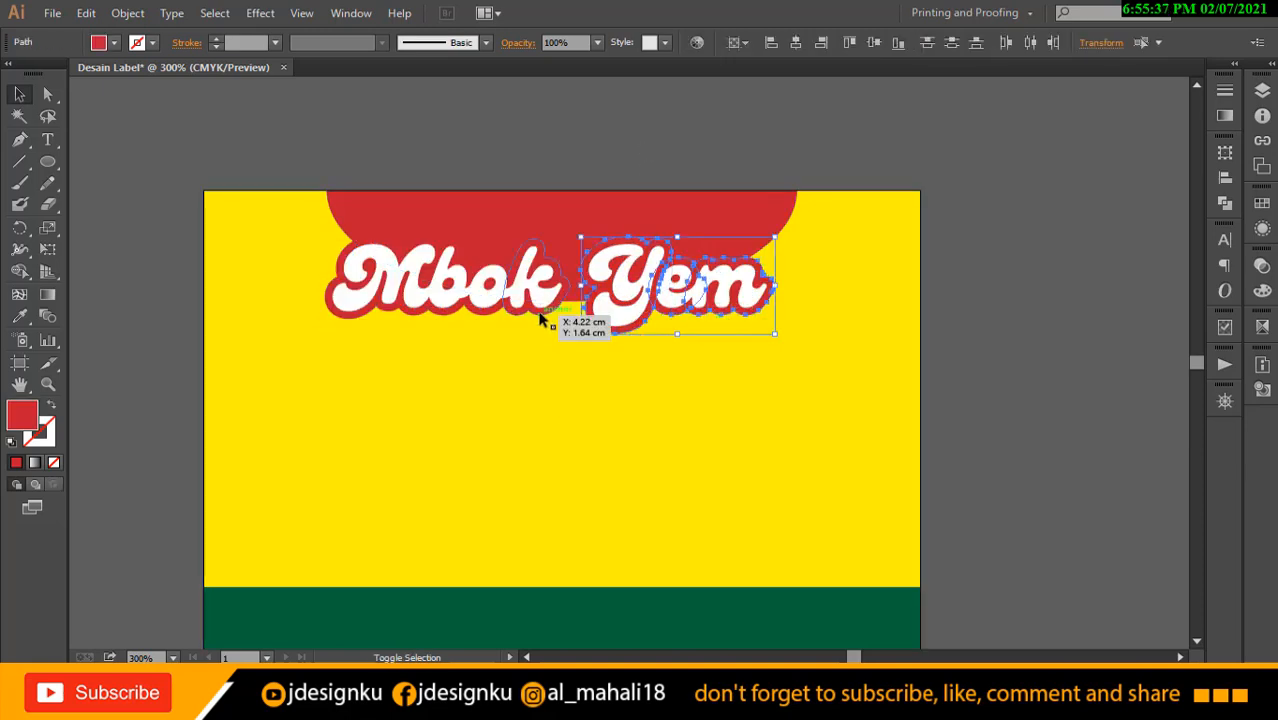
{"action": "left_click", "coordinate": [505, 318], "text": "shift"}
{"action": "left_click", "coordinate": [452, 317], "text": "shift"}
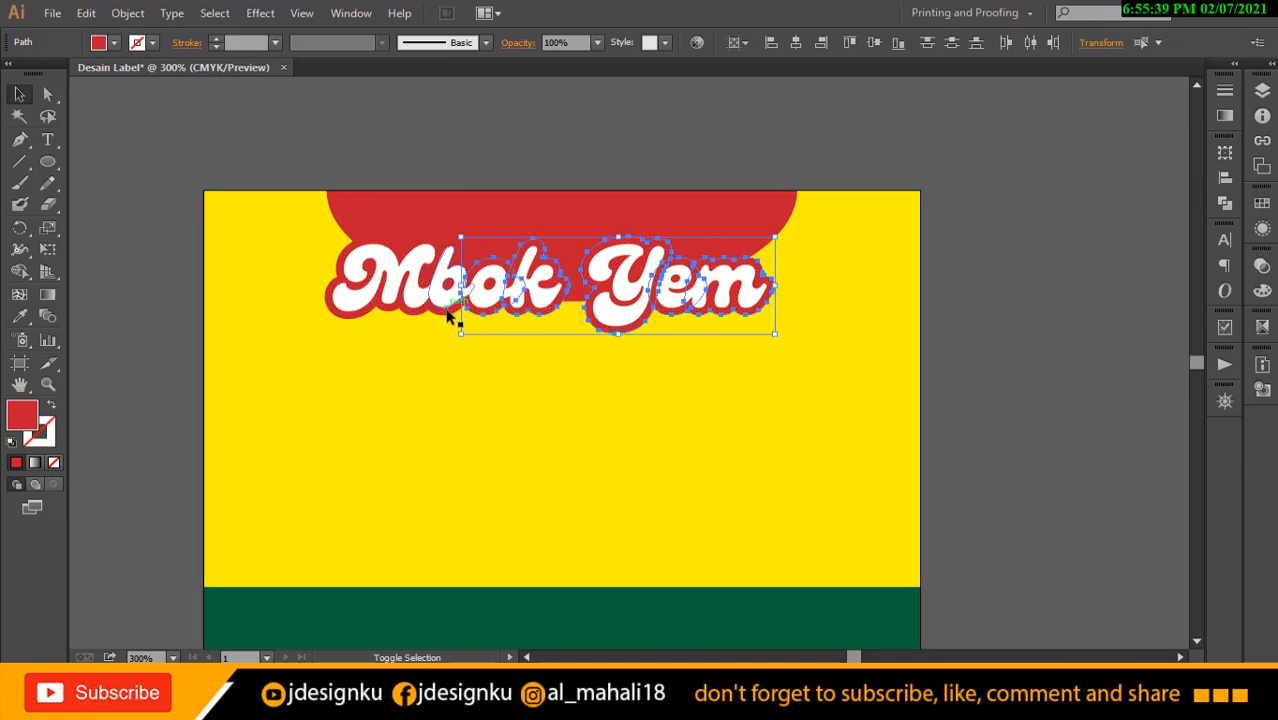
{"action": "left_click", "coordinate": [449, 320], "text": "shift"}
{"action": "left_click", "coordinate": [450, 314], "text": "shift"}
{"action": "left_click", "coordinate": [440, 319], "text": "shift"}
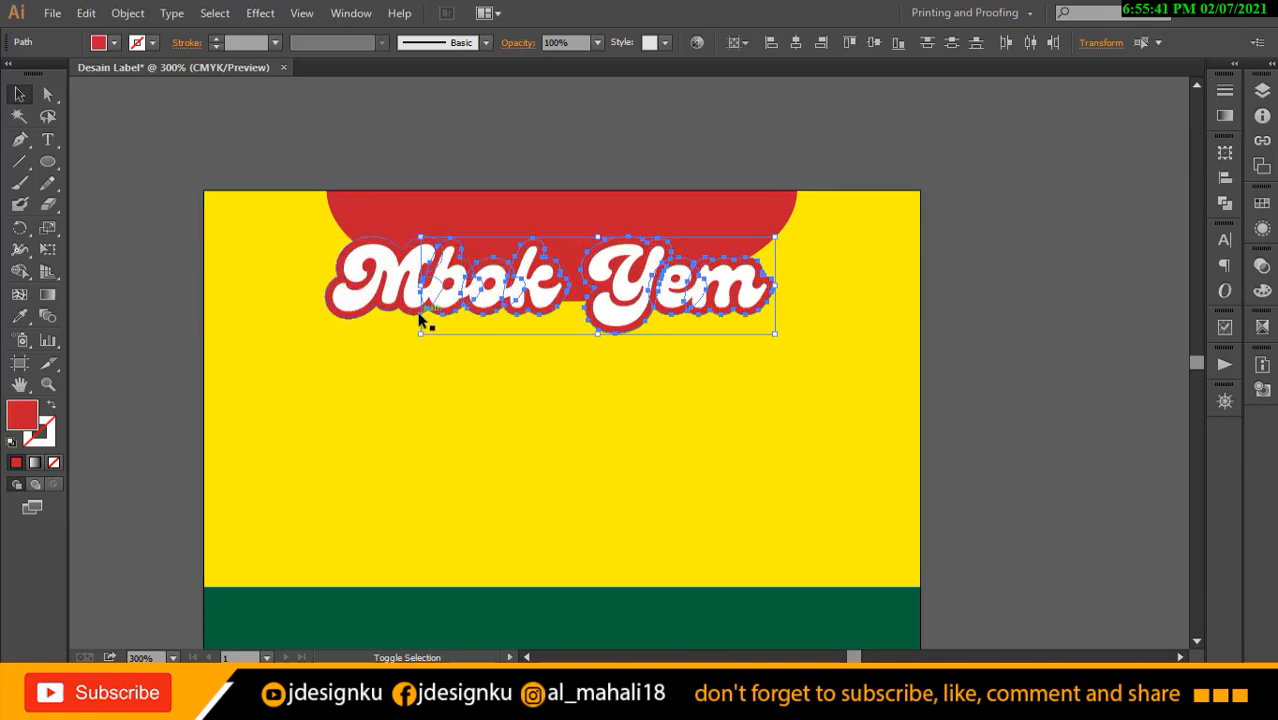
{"action": "left_click", "coordinate": [415, 318], "text": "shift"}
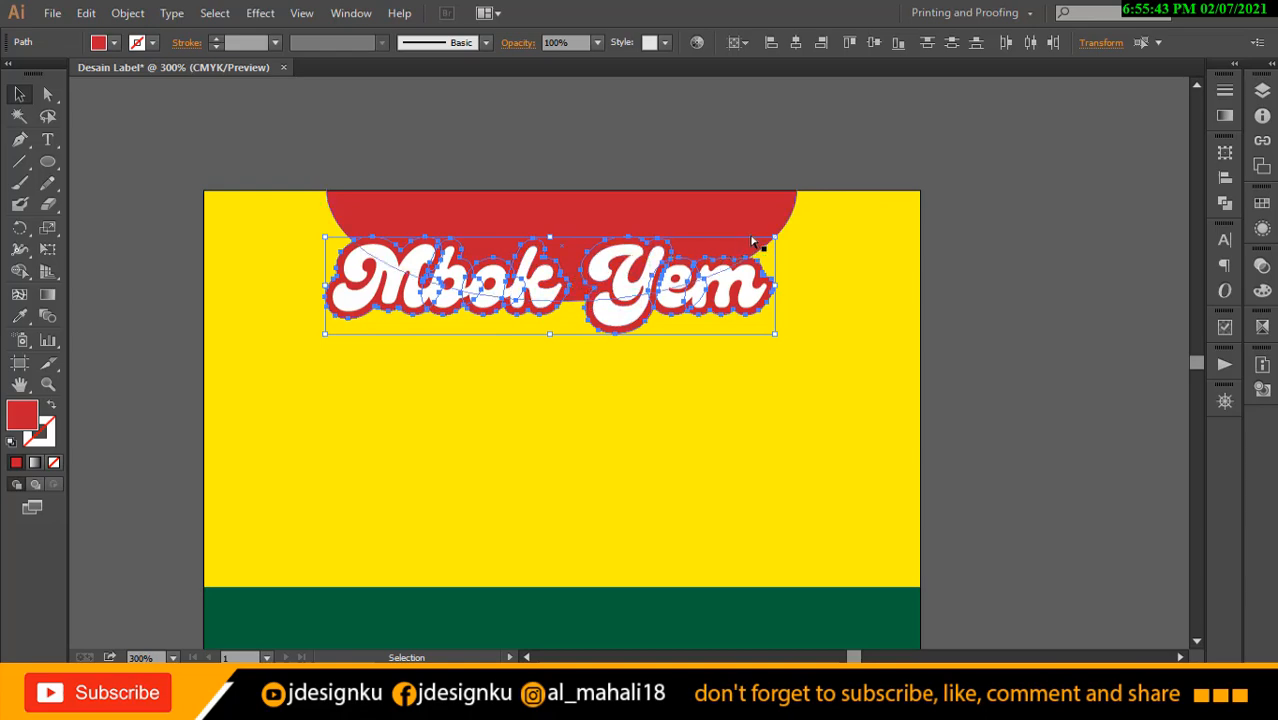
{"action": "key", "text": "ctrl+g"}
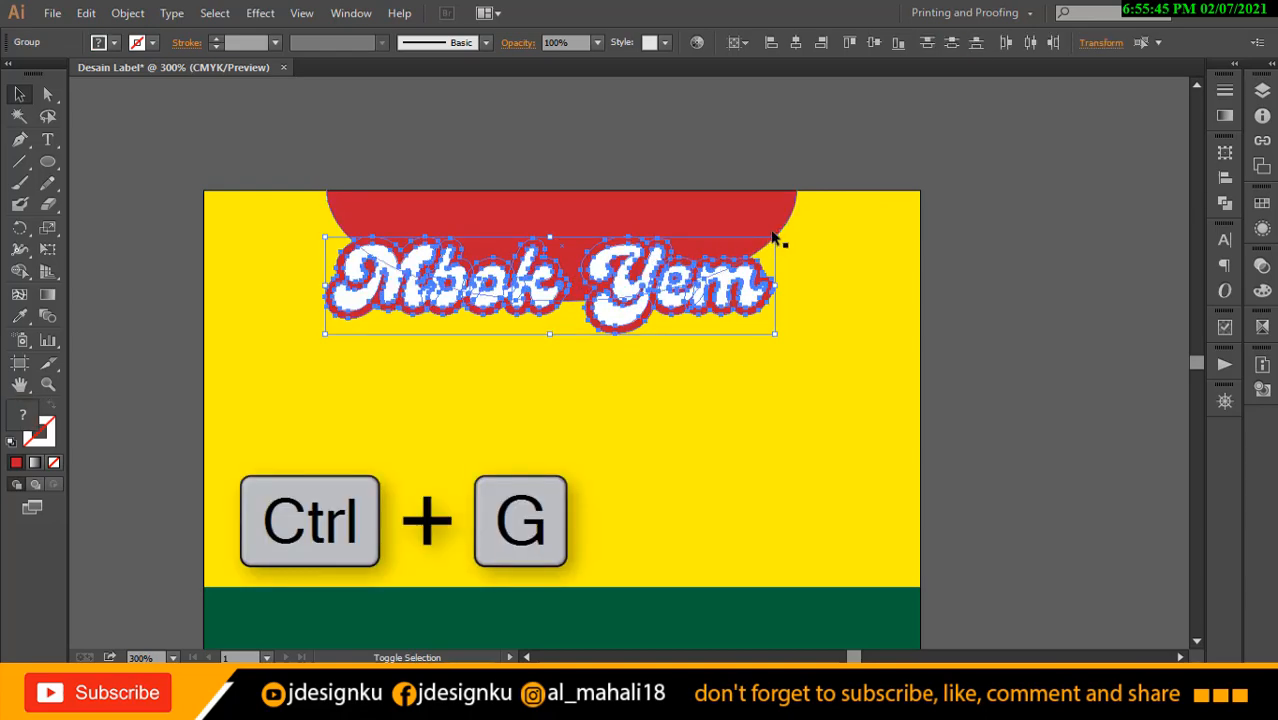
Enlarge the white lettering together with its red outline slightly and center it horizontally on the artboard.
{"action": "left_click_drag", "start_coordinate": [776, 237], "coordinate": [802, 225]}
{"action": "left_click_drag", "start_coordinate": [706, 295], "coordinate": [686, 287]}
{"action": "mouse_move", "coordinate": [776, 325]}
{"action": "left_mouse_down"}
{"action": "mouse_move", "coordinate": [807, 342]}
{"action": "mouse_move", "coordinate": [795, 333]}
{"action": "left_mouse_up"}
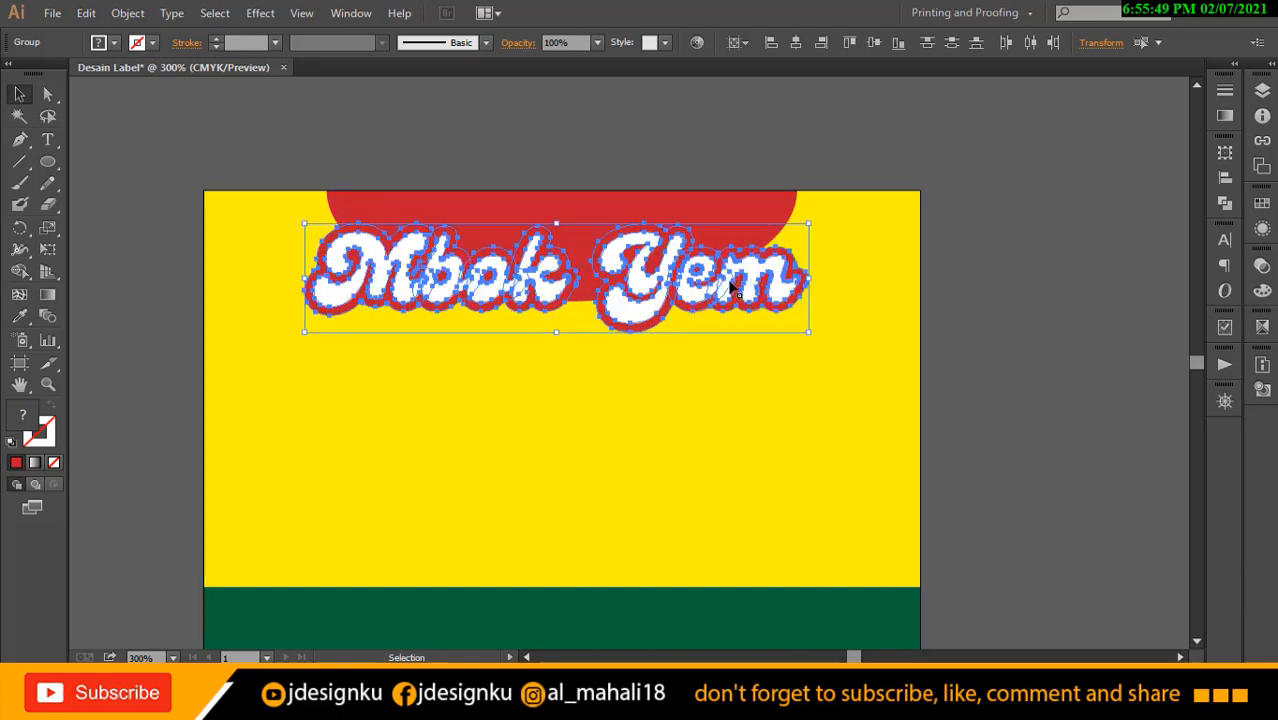
{"action": "left_click_drag", "start_coordinate": [727, 277], "coordinate": [716, 286]}
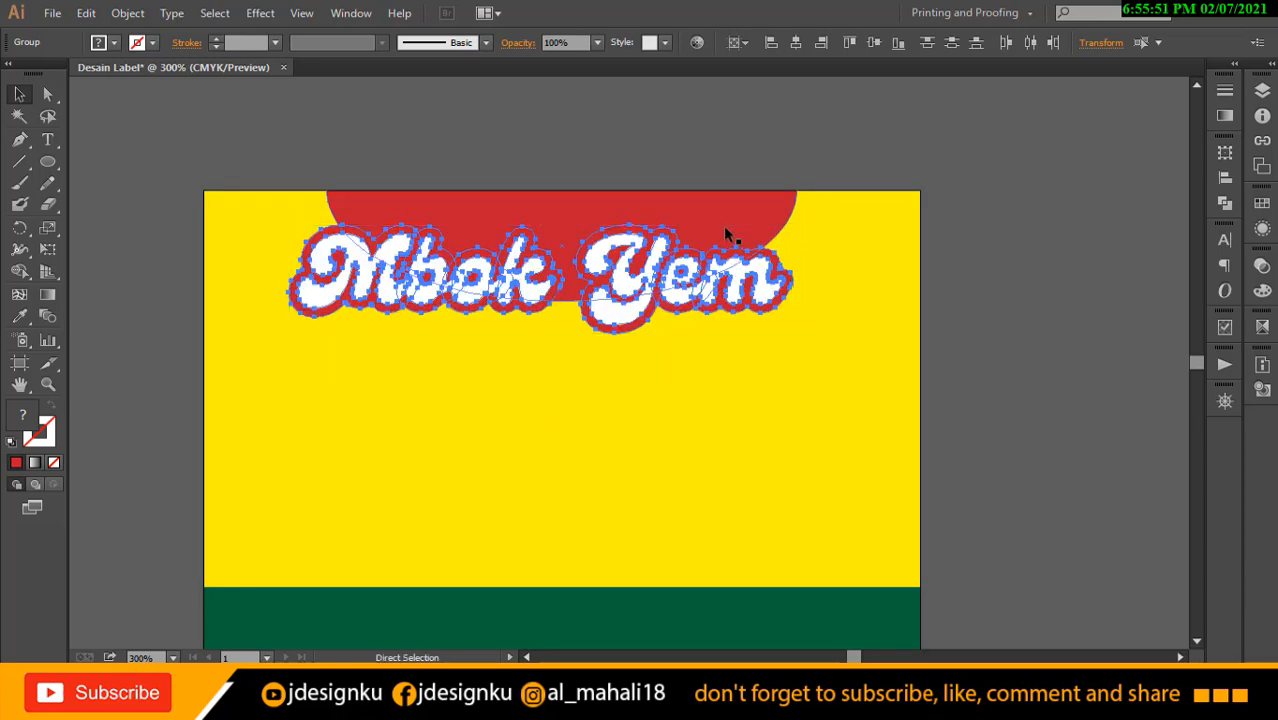
{"action": "left_click", "coordinate": [796, 42]}
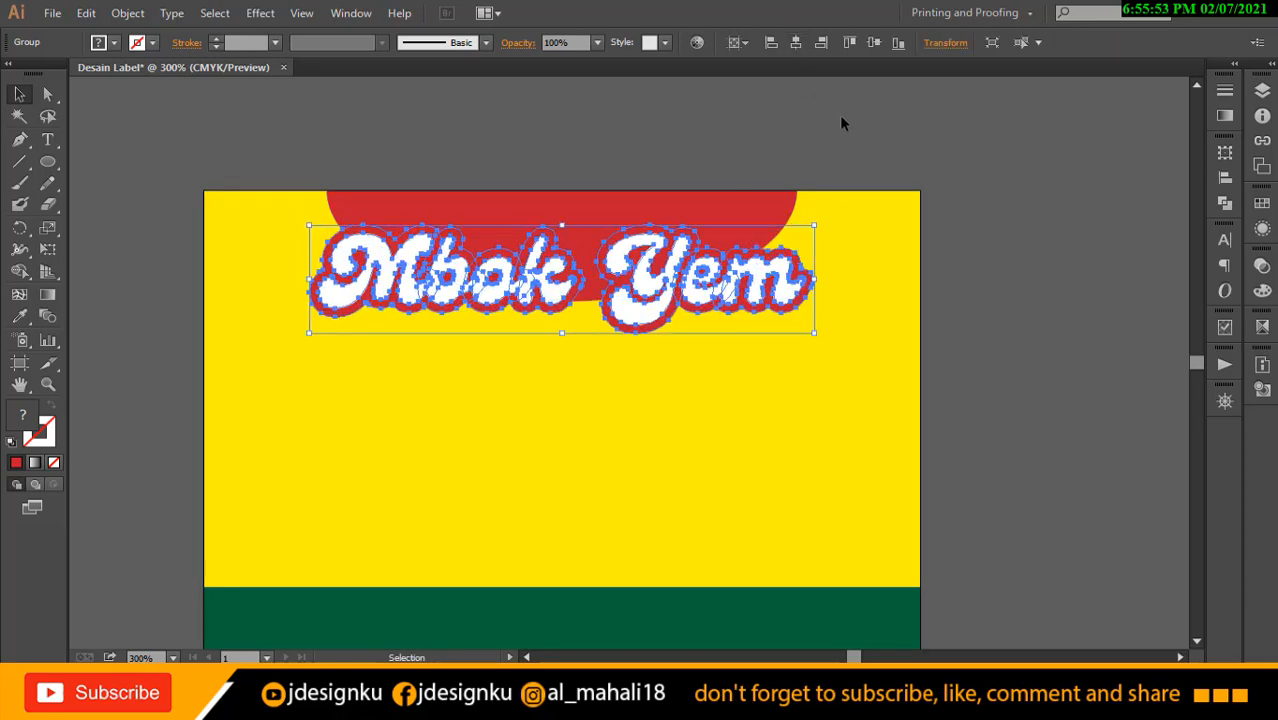
Shrink the "Mbok Yem" lettering and its red outline slightly and center them horizontally on the artboard.
{"action": "left_click", "coordinate": [842, 120]}
{"action": "left_click", "coordinate": [783, 228]}
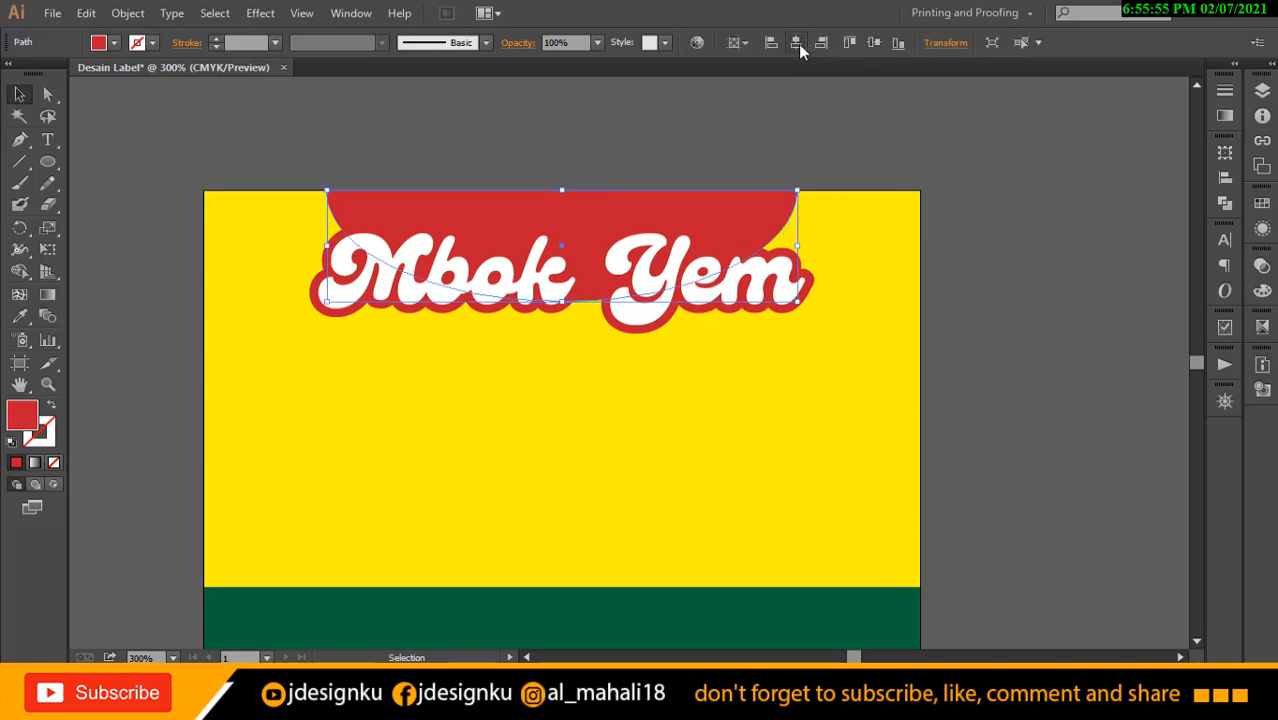
{"action": "left_click", "coordinate": [840, 131]}
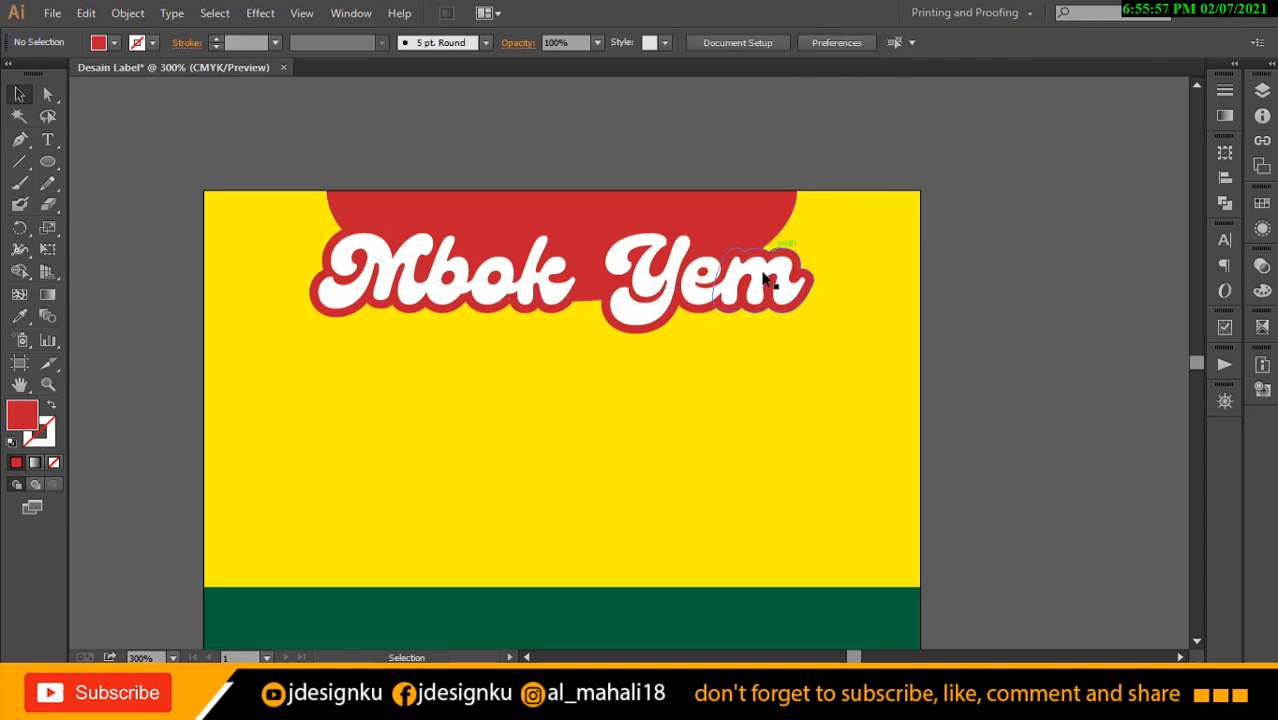
{"action": "left_click", "coordinate": [804, 246]}
{"action": "left_click_drag", "start_coordinate": [815, 226], "coordinate": [808, 224]}
{"action": "left_click", "coordinate": [798, 43]}
{"action": "left_click", "coordinate": [802, 127]}
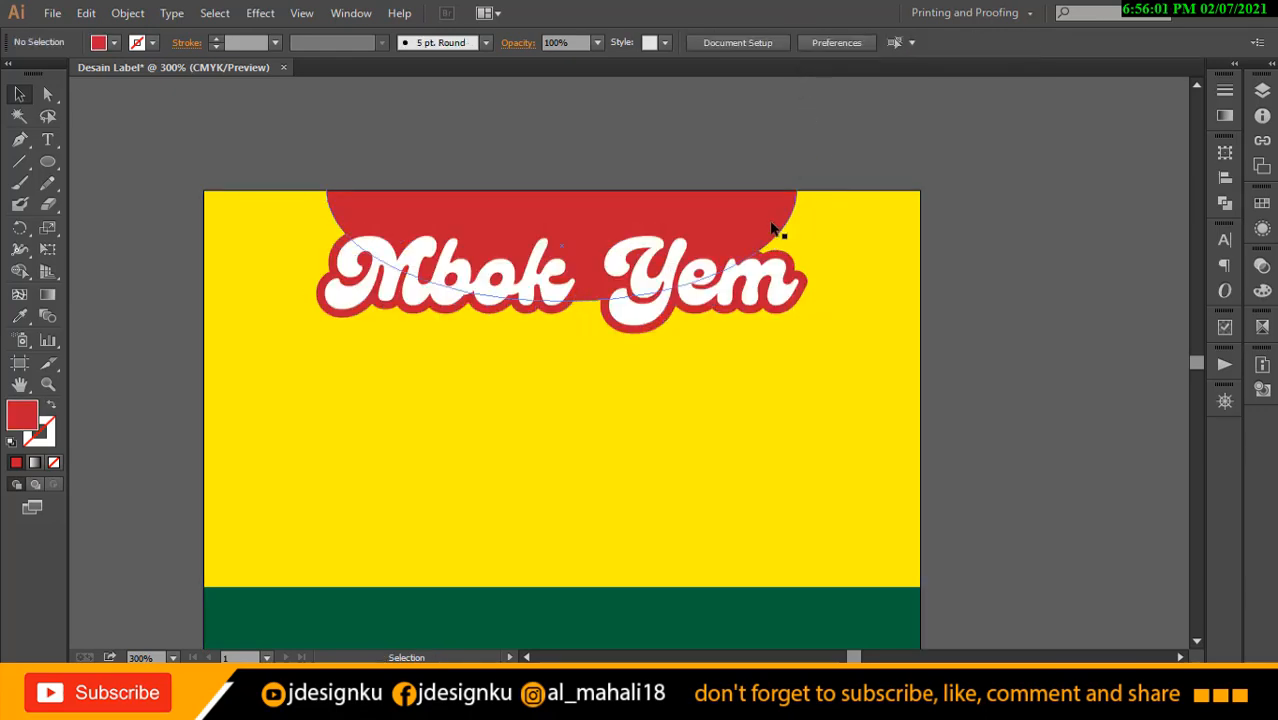
Enlarge the red half-ellipse downward and sideways behind the brand lettering and center it horizontally on the artboard.
{"action": "left_click", "coordinate": [771, 226]}
{"action": "left_click_drag", "start_coordinate": [567, 310], "coordinate": [568, 320]}
{"action": "left_click_drag", "start_coordinate": [801, 253], "coordinate": [823, 253]}
{"action": "left_click", "coordinate": [798, 43]}
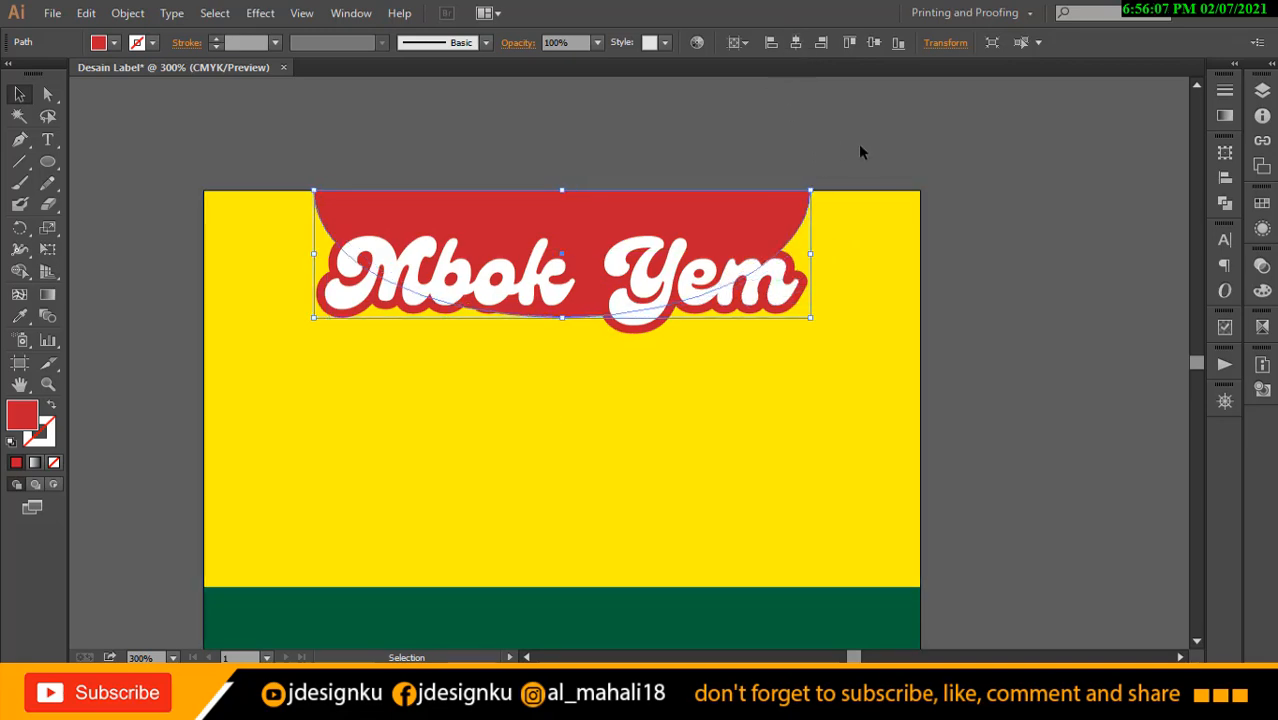
{"action": "left_click", "coordinate": [858, 143]}
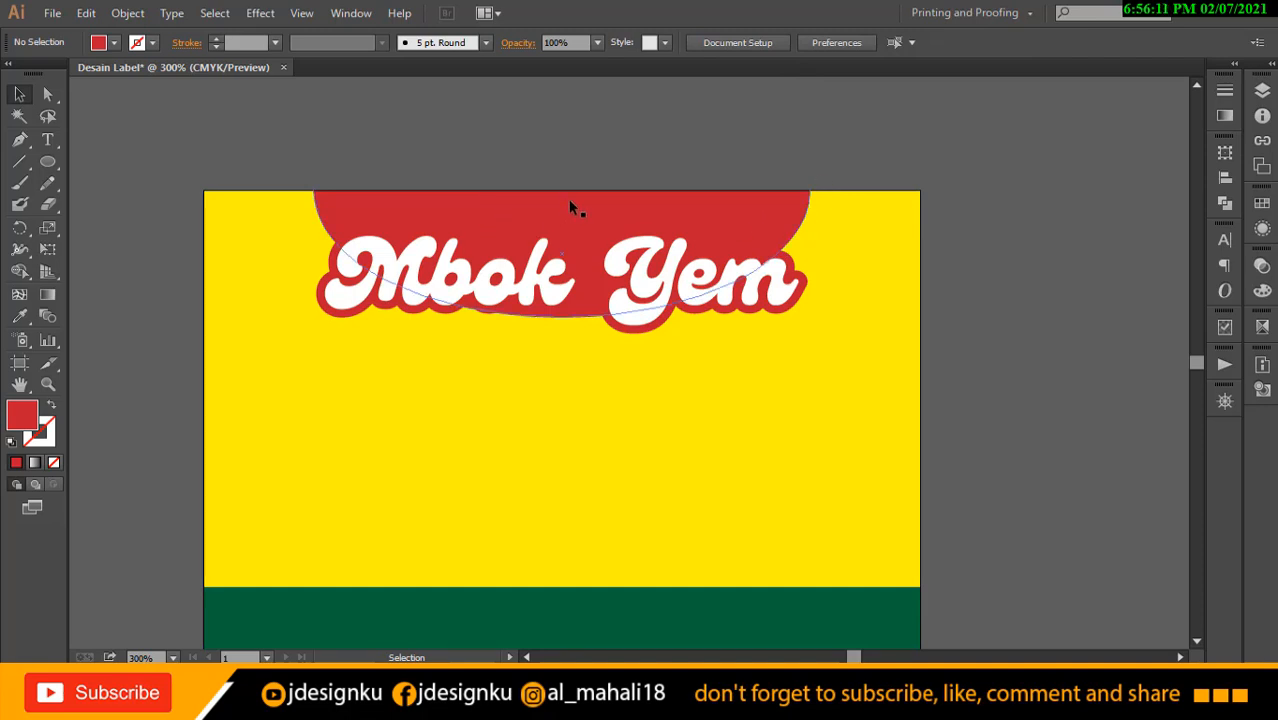
Add the text "Sambal Leat" in Genty Demo Regular at 24 pt above the artboard.
{"action": "left_click", "coordinate": [49, 140]}
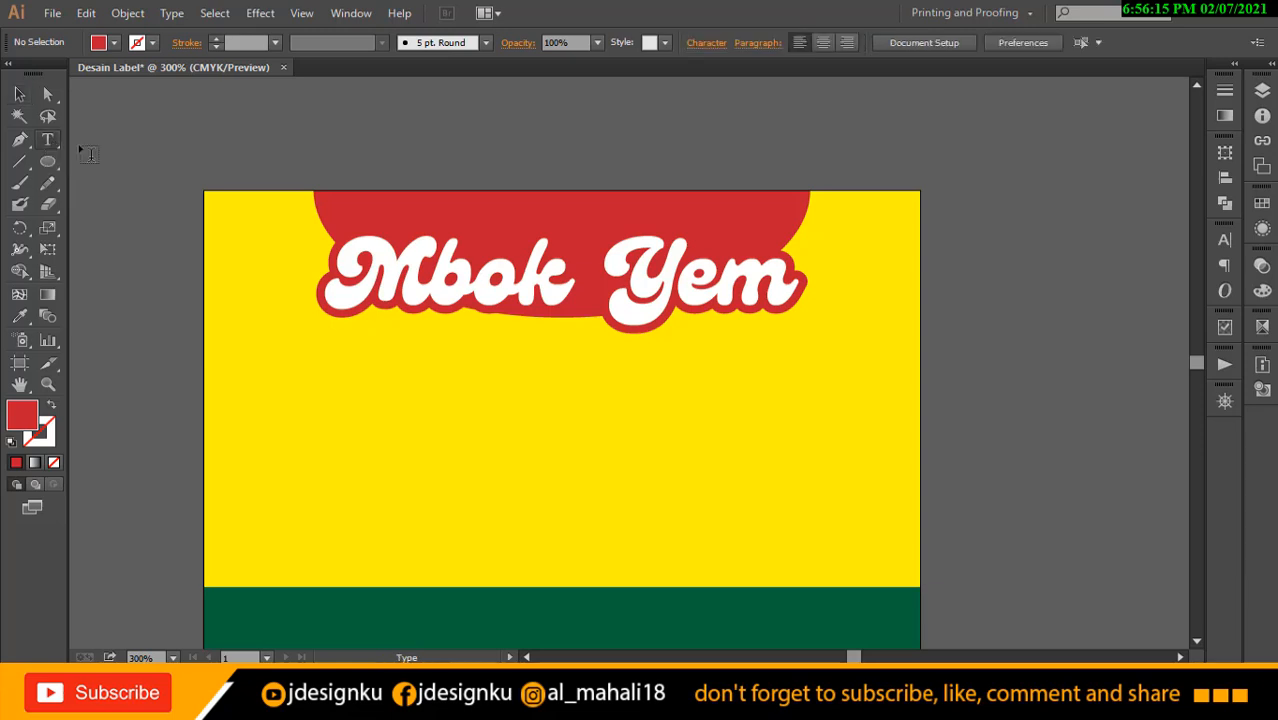
{"action": "type", "text": "sa"}
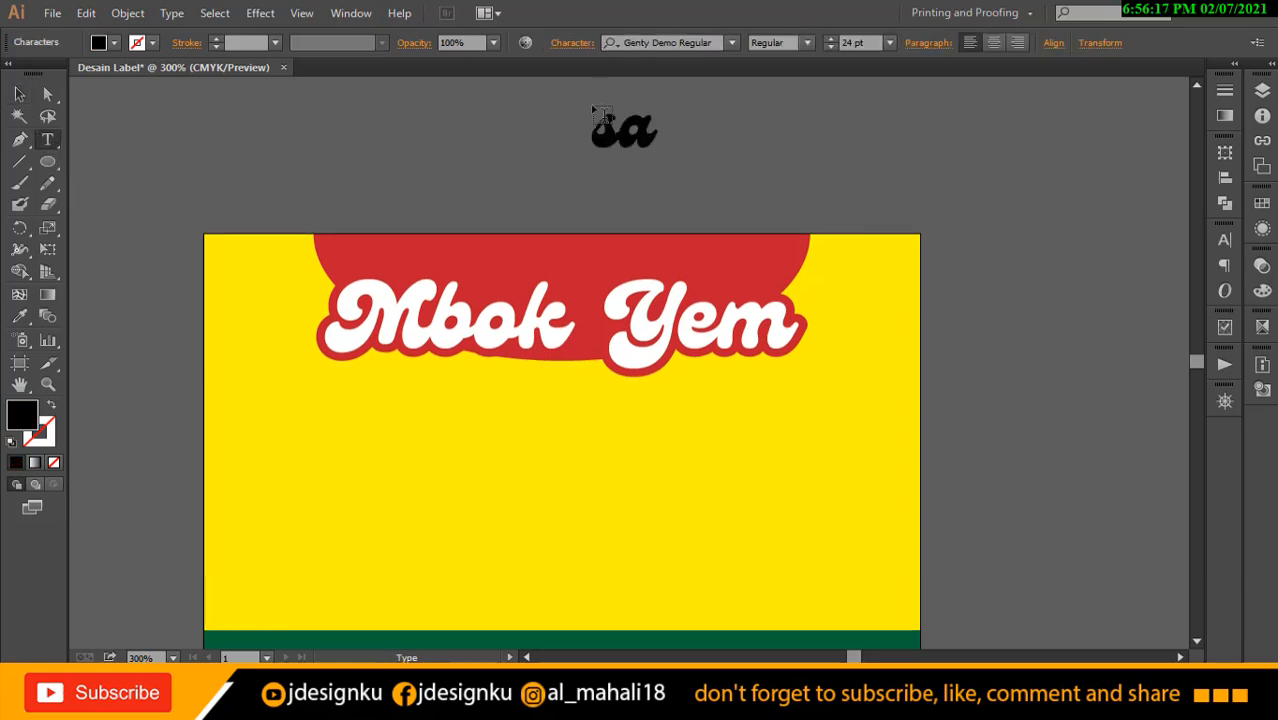
{"action": "key", "text": "BackSpace"}
{"action": "key", "text": "BackSpace"}
{"action": "type", "text": "SA"}
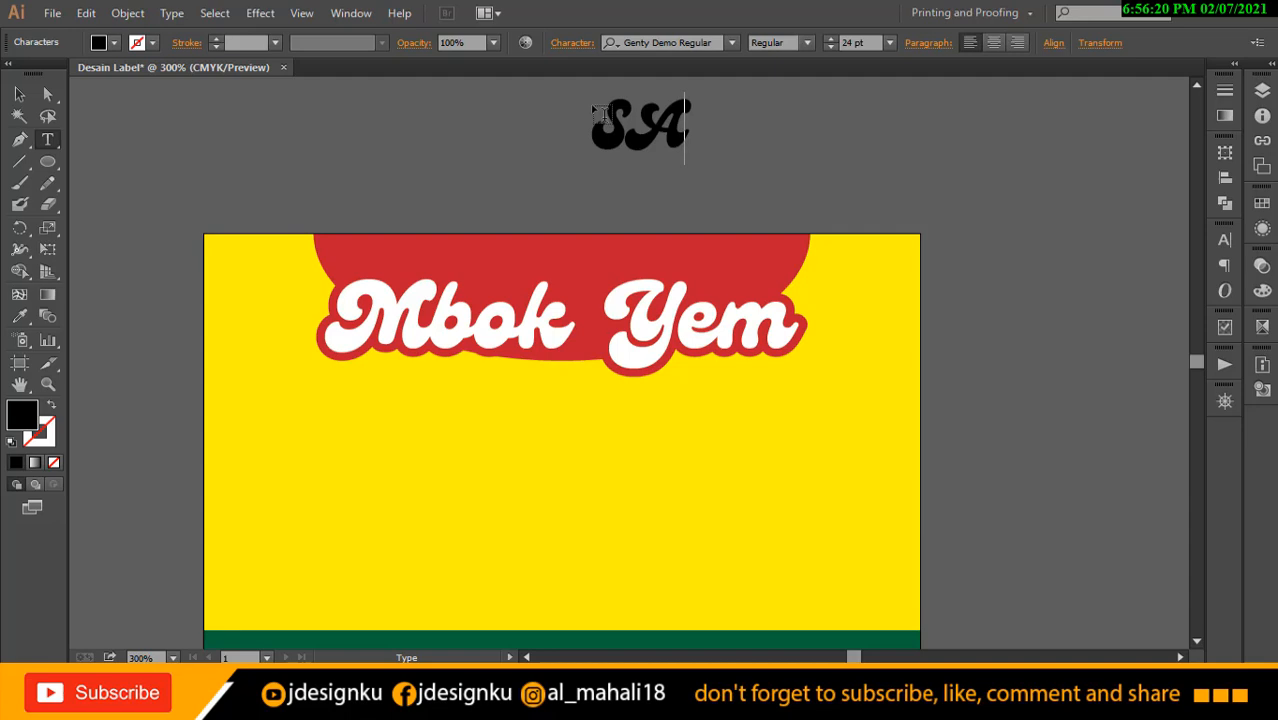
{"action": "key", "text": "BackSpace"}
{"action": "type", "text": "ambak"}
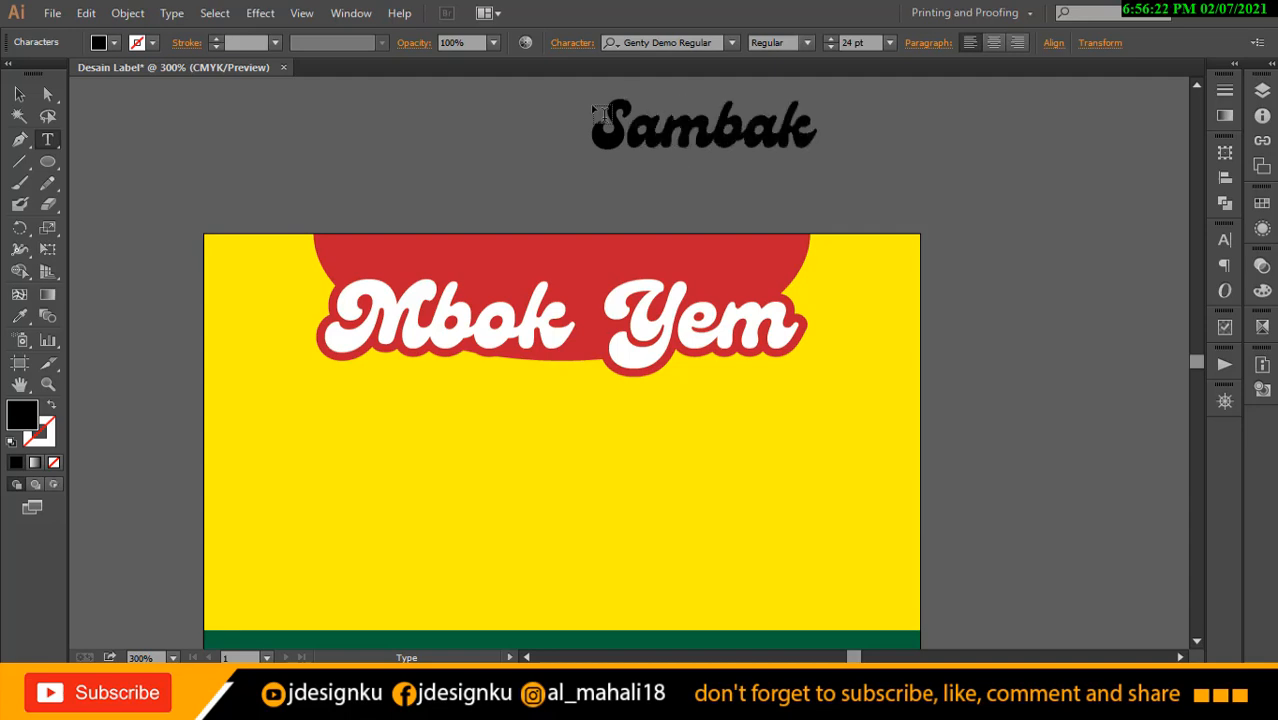
{"action": "key", "text": "BackSpace"}
{"action": "type", "text": "l Leat"}
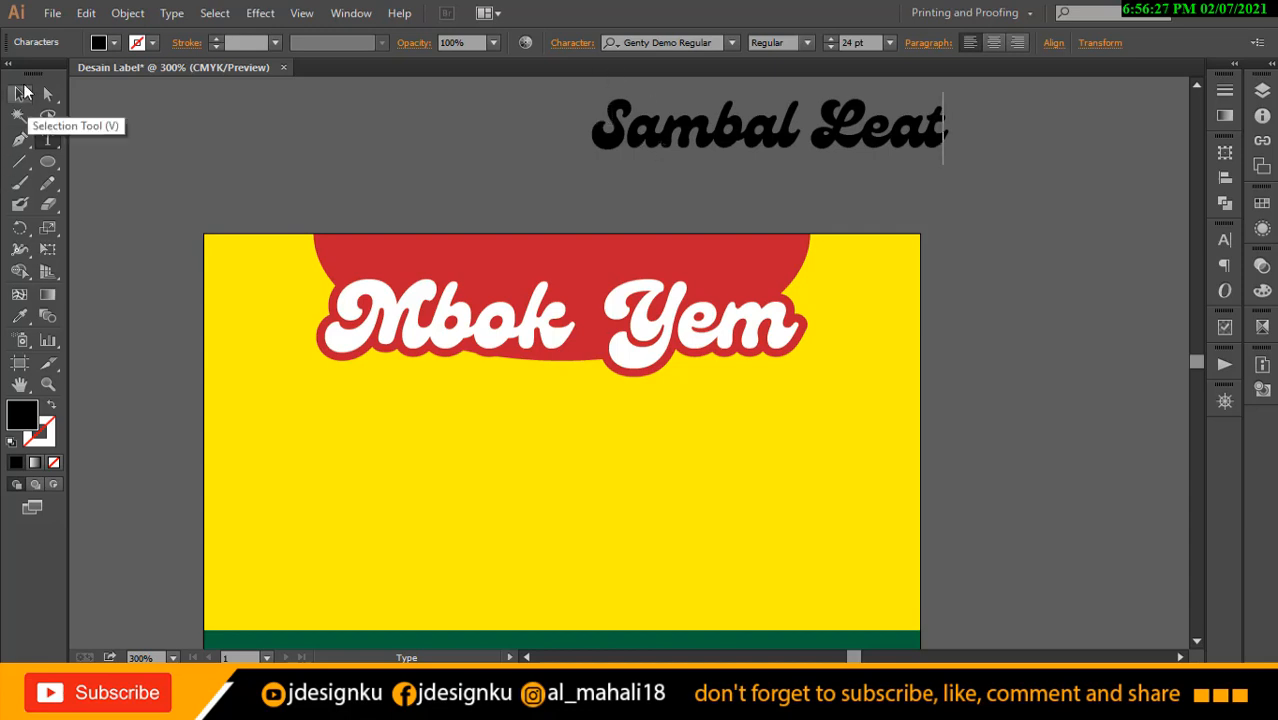
{"action": "key", "text": "Escape"}
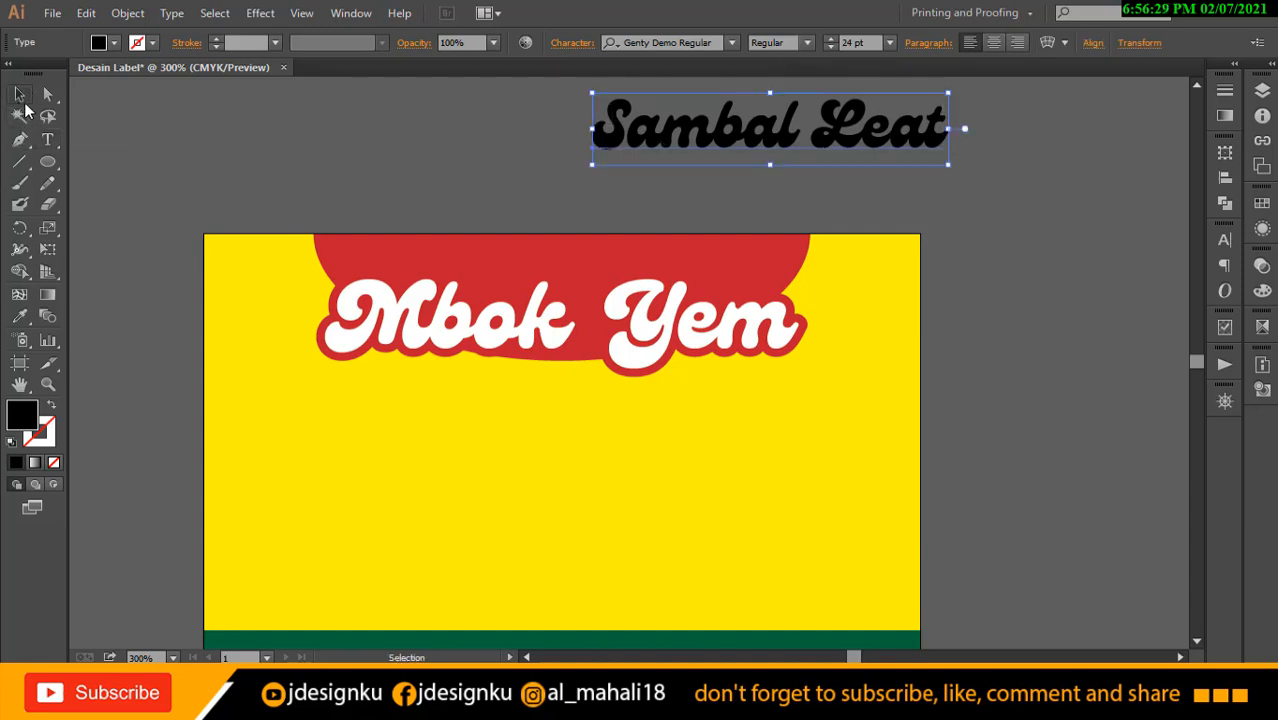
Shrink the "Sambal Leat" text into the red header above "Mbok Yem" and fill it with yellow.
{"action": "left_click_drag", "start_coordinate": [951, 95], "coordinate": [614, 270]}
{"action": "left_click", "coordinate": [652, 163]}
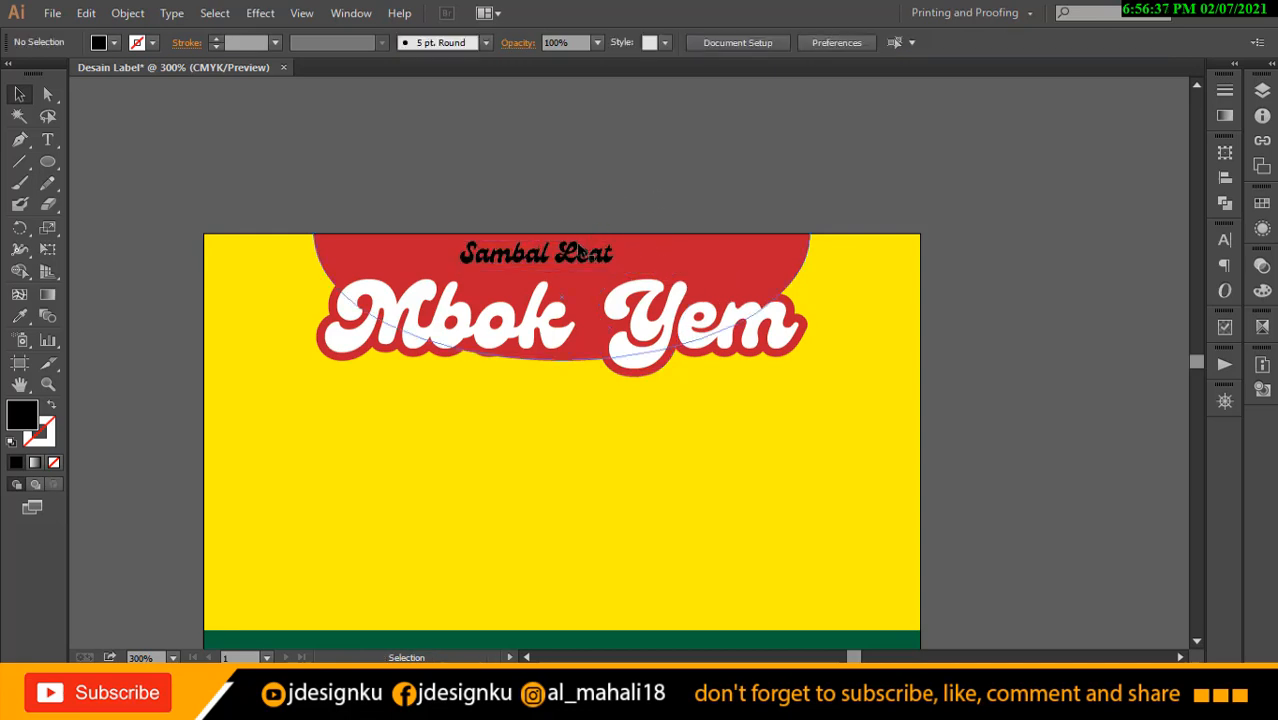
{"action": "left_click", "coordinate": [580, 256]}
{"action": "left_click", "coordinate": [113, 43]}
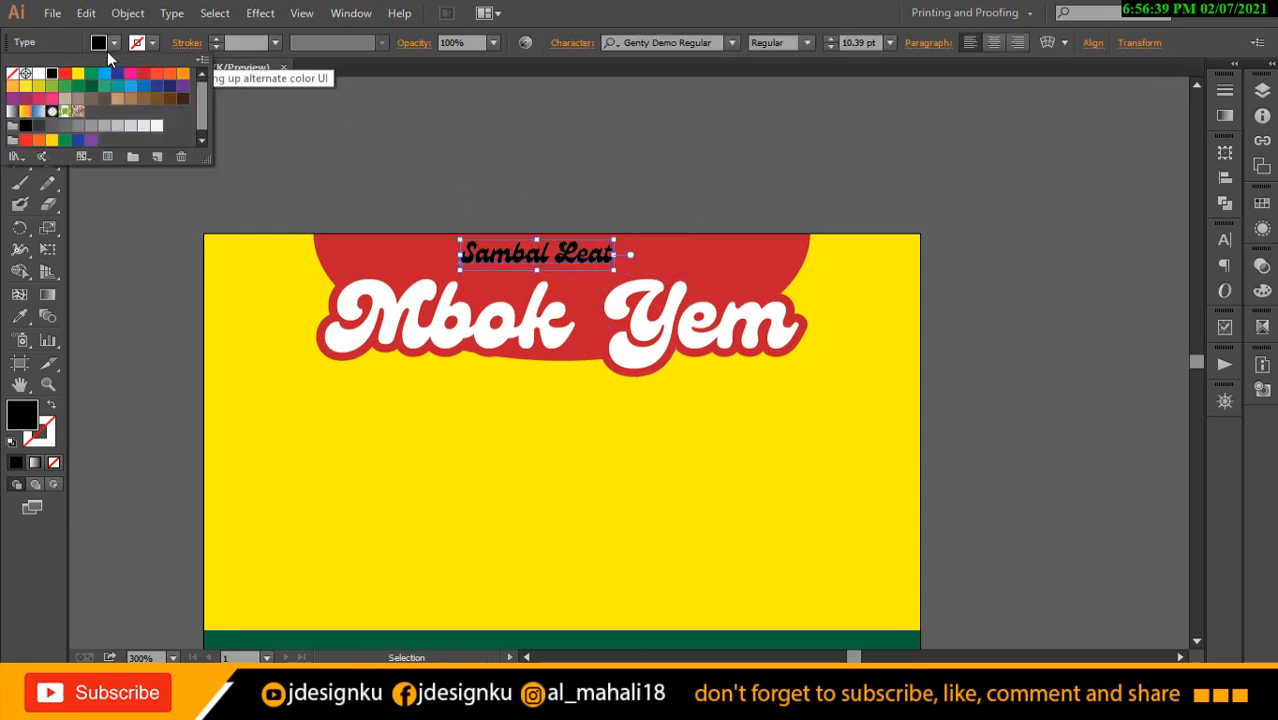
{"action": "left_click", "coordinate": [77, 73]}
{"action": "left_click", "coordinate": [455, 165]}
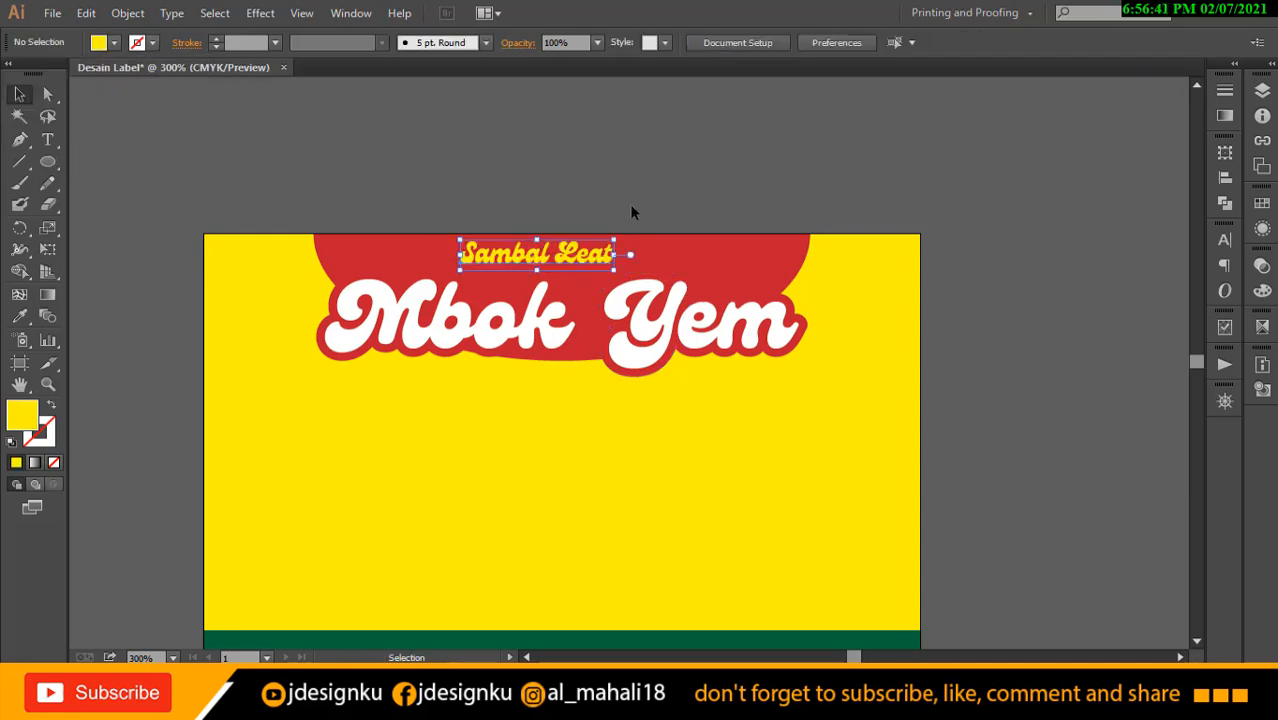
Enlarge the "Sambal Leat" text slightly to 10.81 pt and center it horizontally on the artboard.
{"action": "left_click", "coordinate": [598, 258]}
{"action": "left_click_drag", "start_coordinate": [614, 270], "coordinate": [622, 272]}
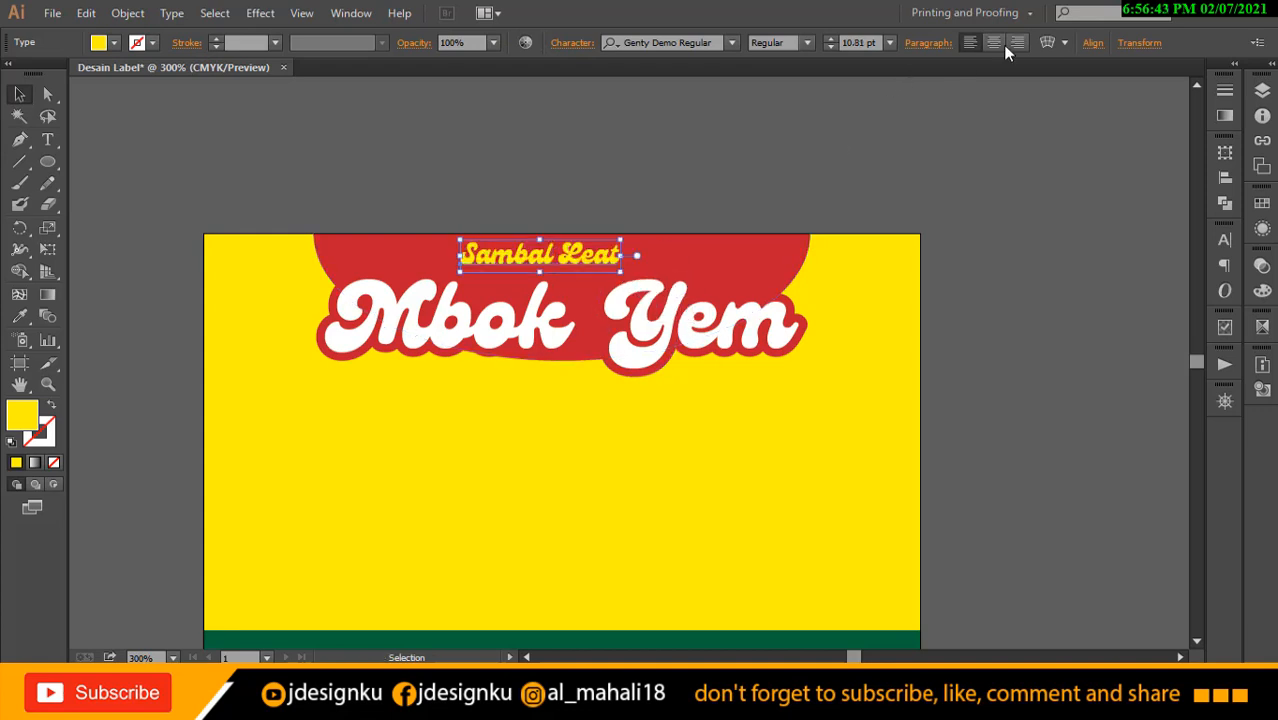
{"action": "left_click", "coordinate": [1092, 44]}
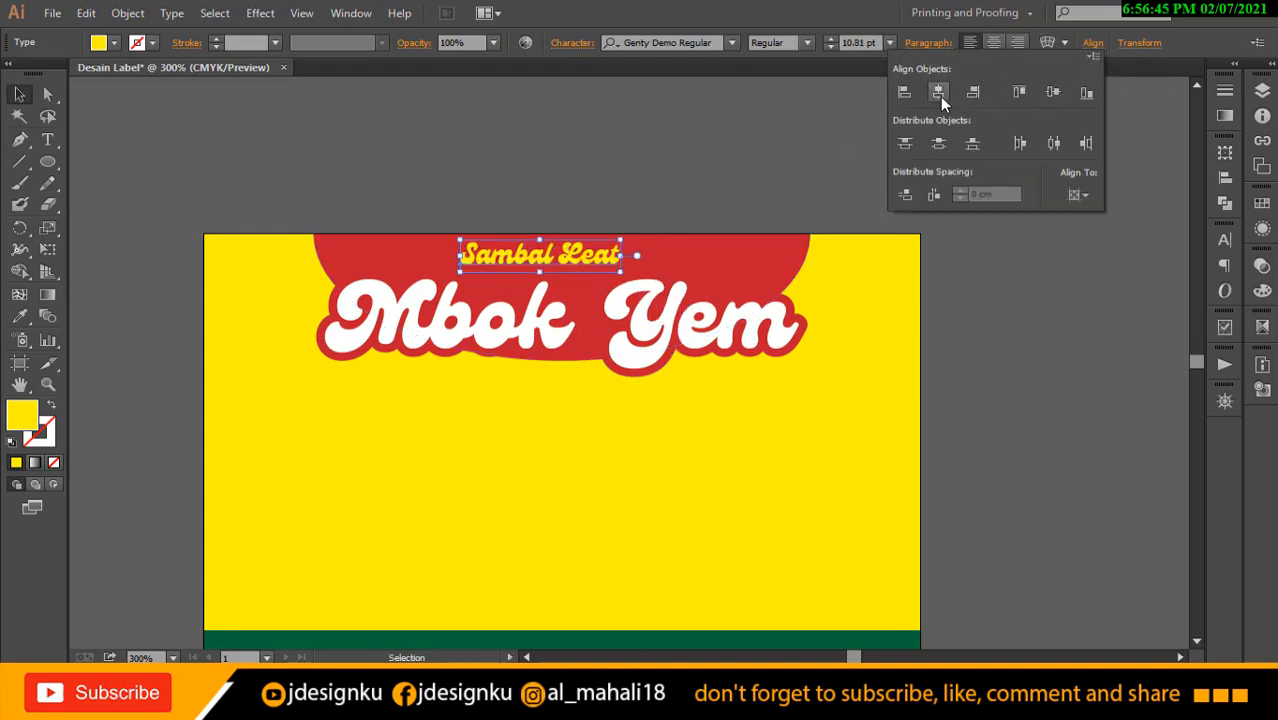
{"action": "left_click", "coordinate": [940, 95]}
{"action": "left_click_drag", "start_coordinate": [645, 197], "coordinate": [718, 94]}
{"action": "left_click", "coordinate": [808, 98]}
{"action": "left_click_drag", "start_coordinate": [815, 99], "coordinate": [781, 121]}
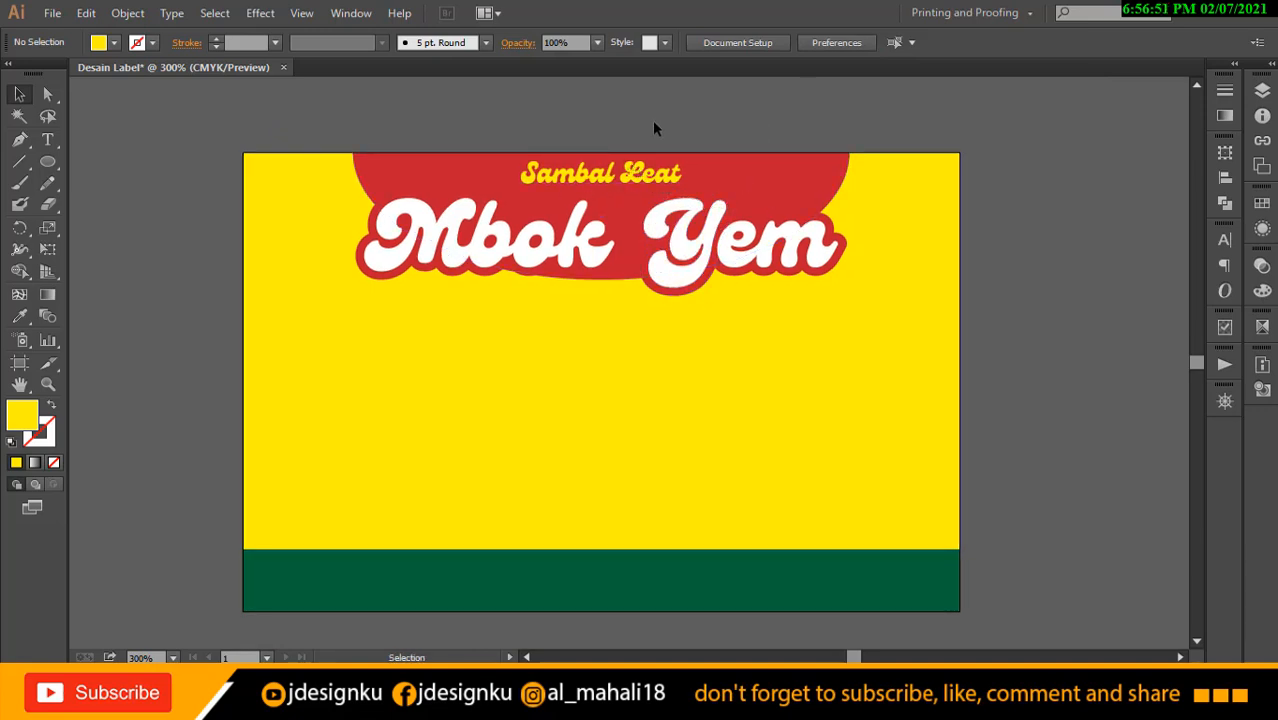
Draw a circle about 6 mm in diameter near the left edge of the yellow area and fill it with white.
{"action": "left_click", "coordinate": [642, 337]}
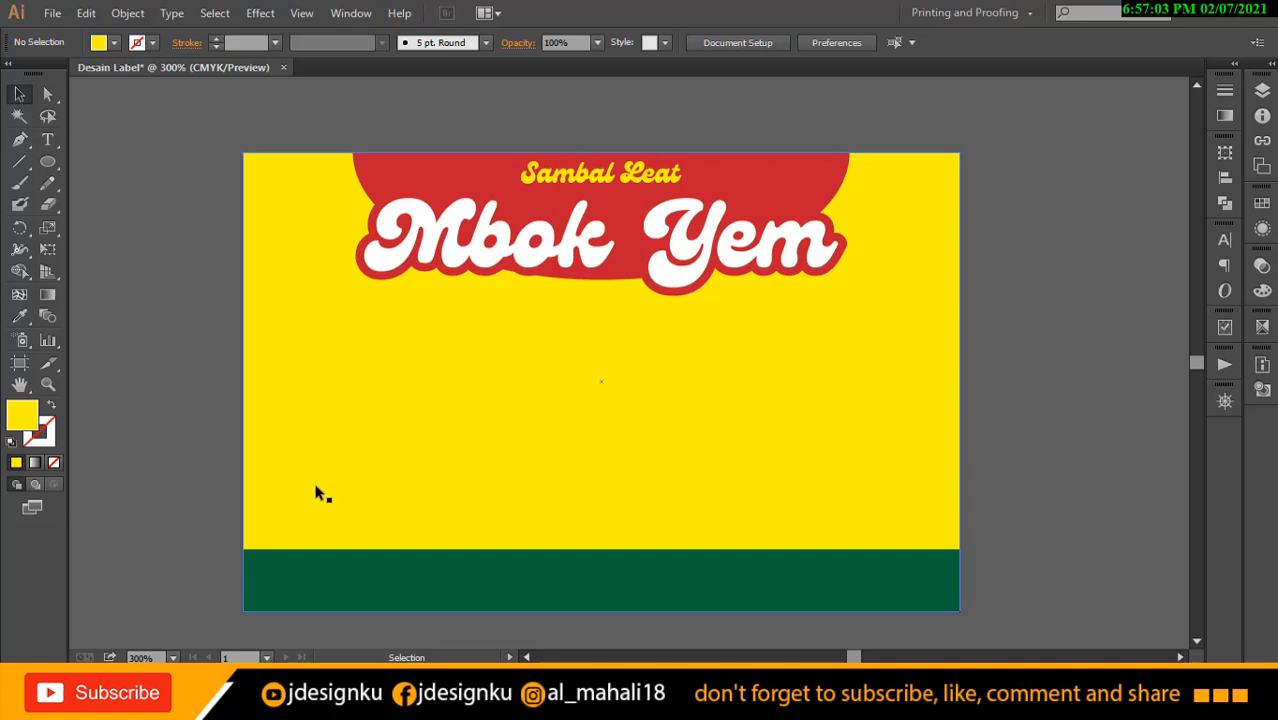
{"action": "left_click", "coordinate": [47, 162]}
{"action": "left_click_drag", "start_coordinate": [282, 375], "coordinate": [311, 420]}
{"action": "left_click", "coordinate": [19, 93]}
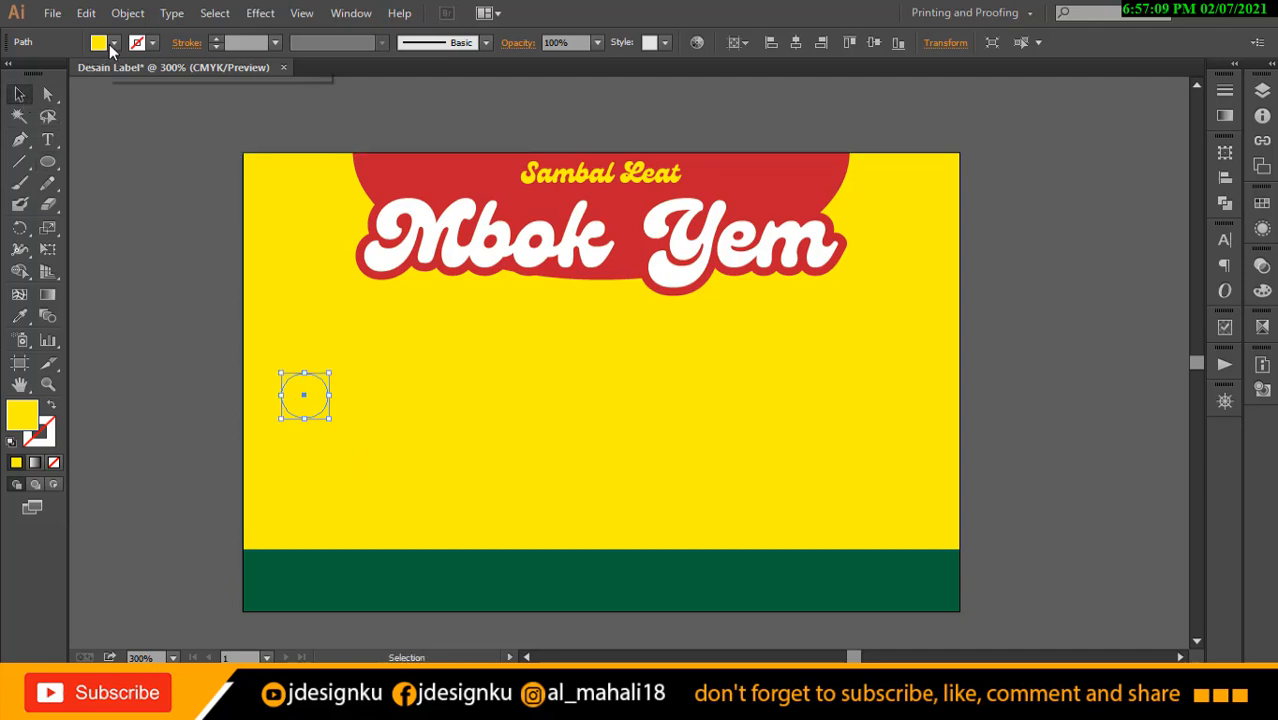
{"action": "left_click", "coordinate": [112, 43]}
{"action": "left_click", "coordinate": [38, 73]}
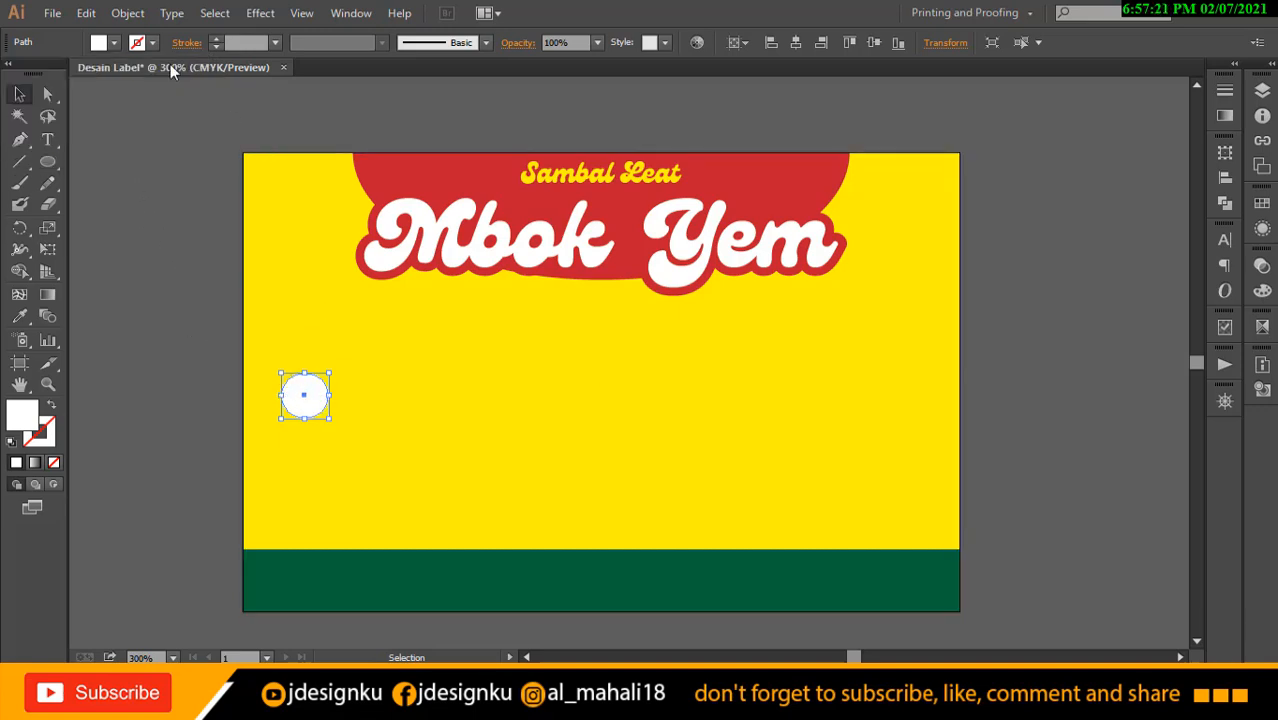
Give the white circle a 1 pt dark green stroke.
{"action": "left_click", "coordinate": [154, 42]}
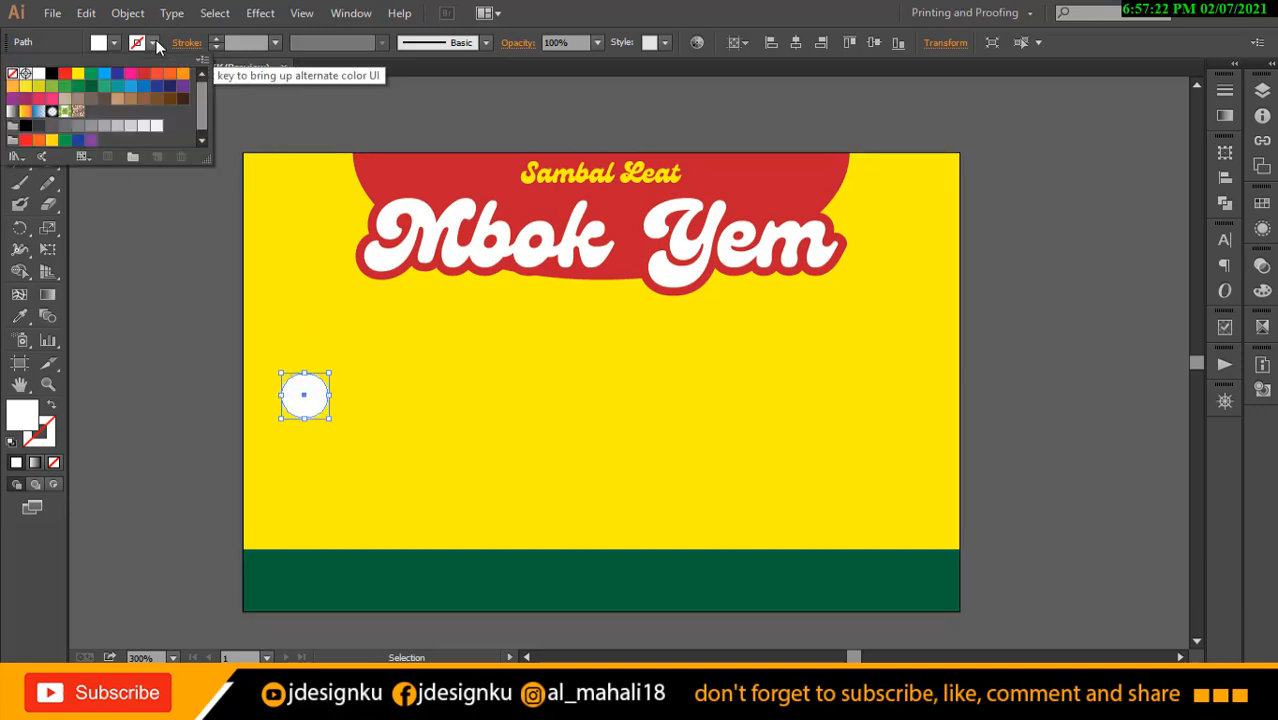
{"action": "left_click", "coordinate": [92, 88]}
{"action": "left_click", "coordinate": [203, 297]}
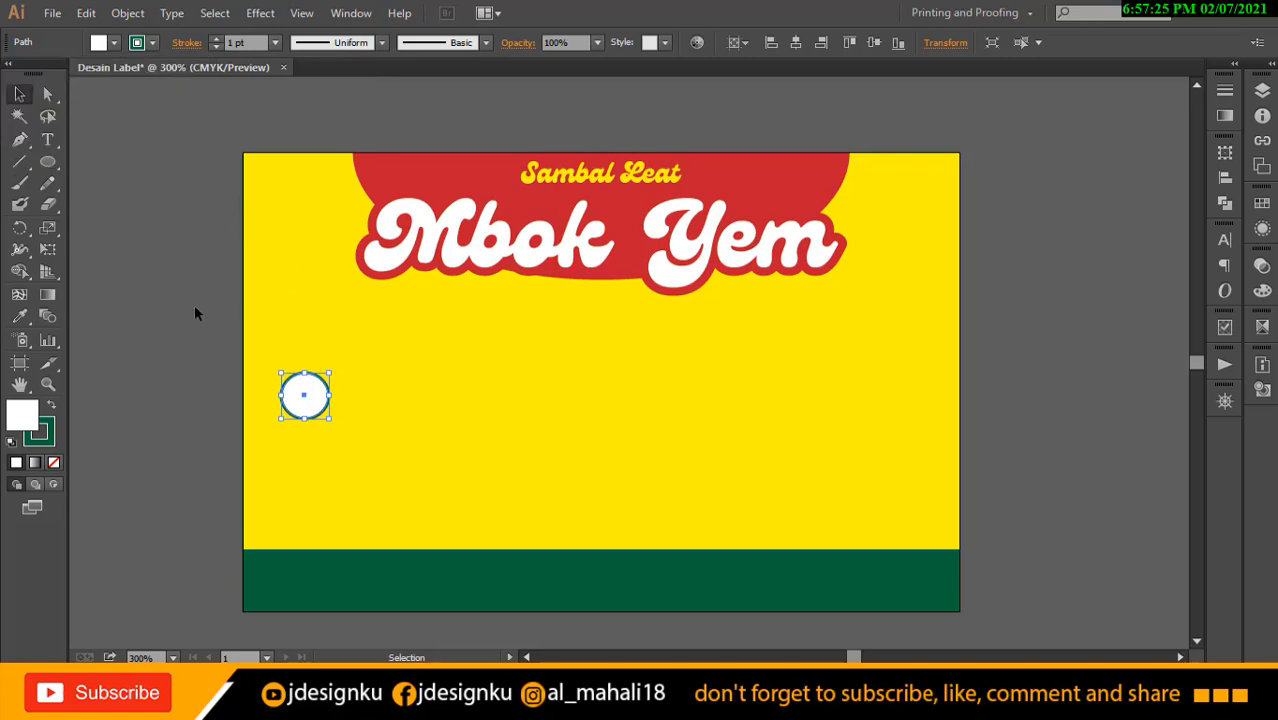
{"action": "left_click", "coordinate": [194, 305]}
Show the rulers and set their units to millimeters.
{"action": "left_click", "coordinate": [316, 401]}
{"action": "key", "text": "ctrl+r"}
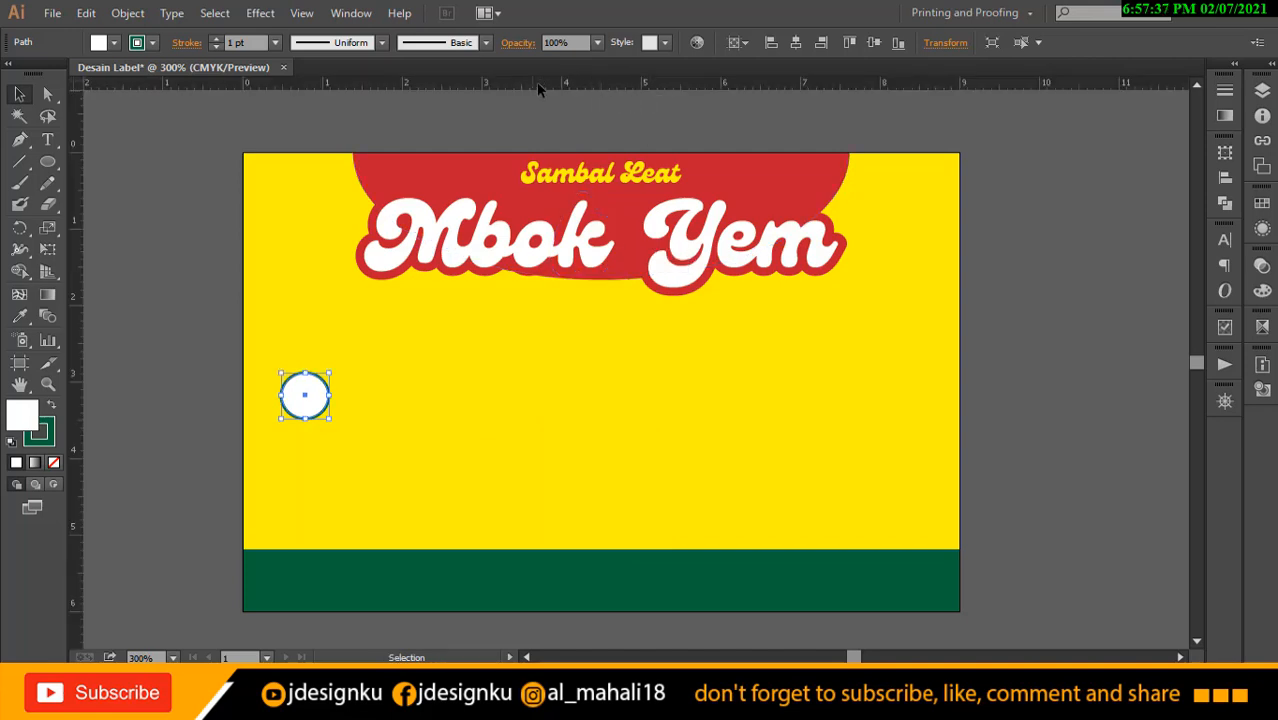
{"action": "right_click", "coordinate": [724, 90]}
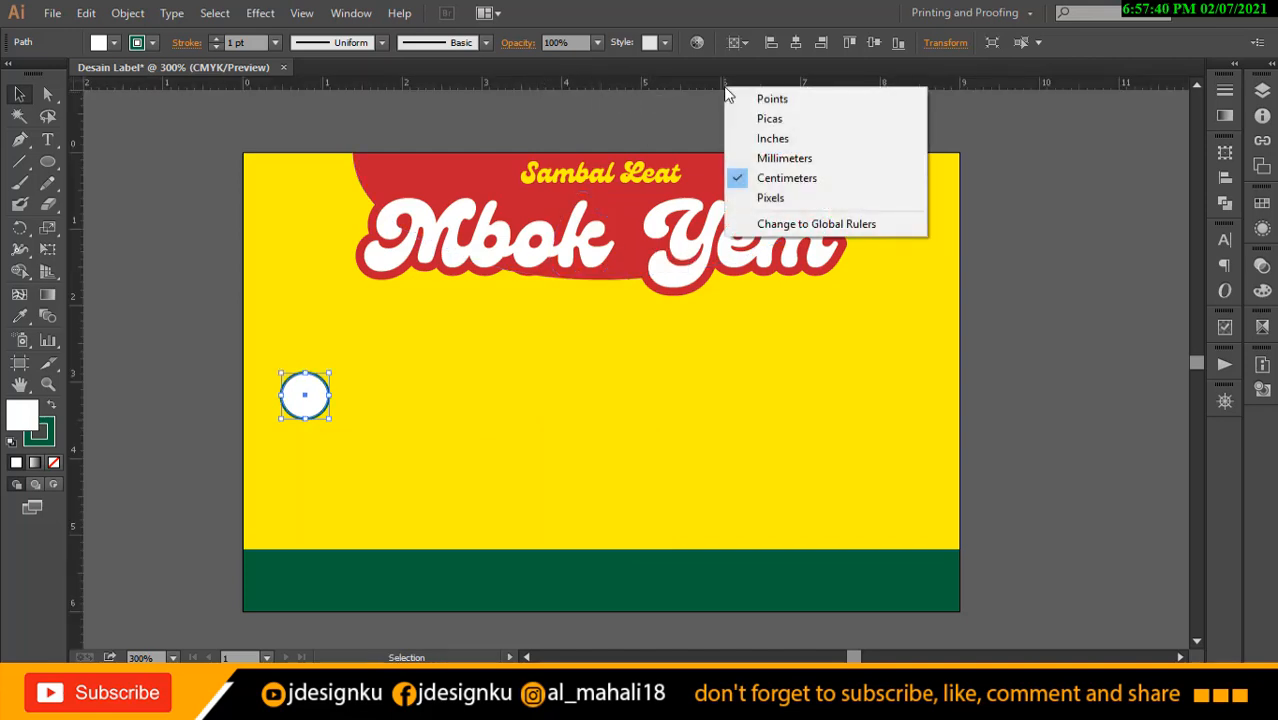
{"action": "left_click", "coordinate": [813, 160]}
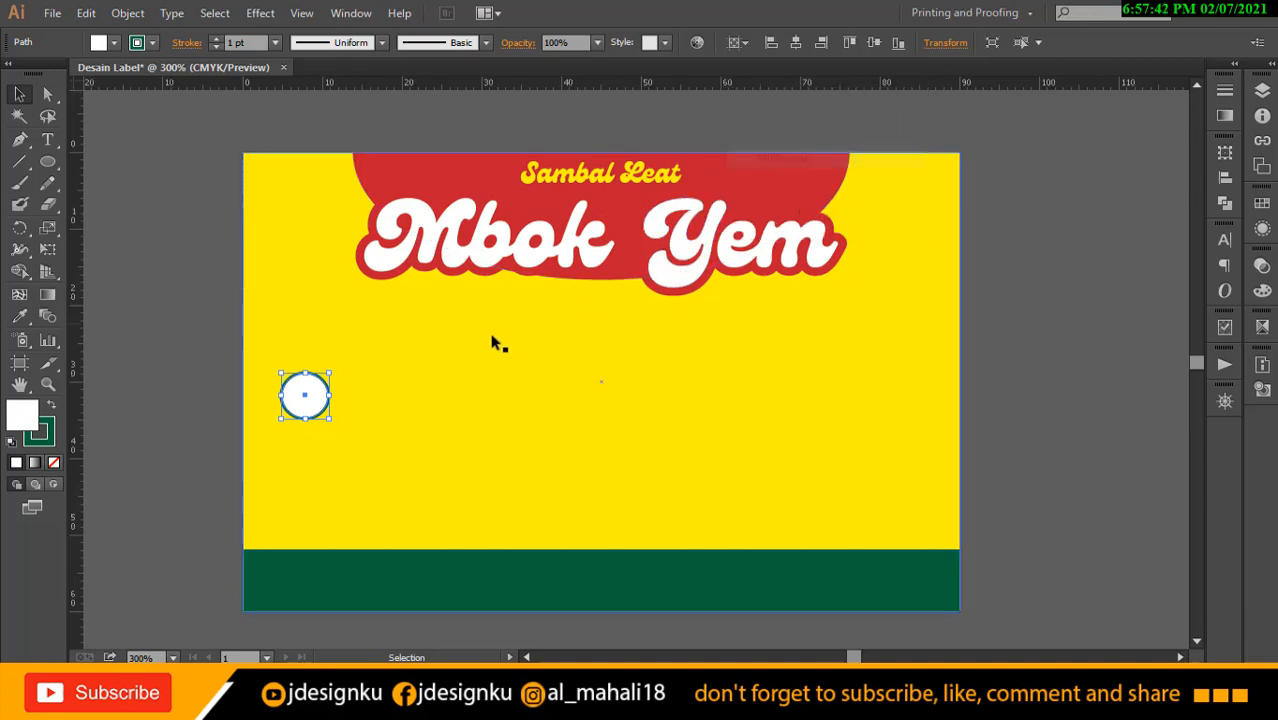
Resize the white circle proportionally by setting its width to 4.586 mm.
{"action": "left_click", "coordinate": [946, 43]}
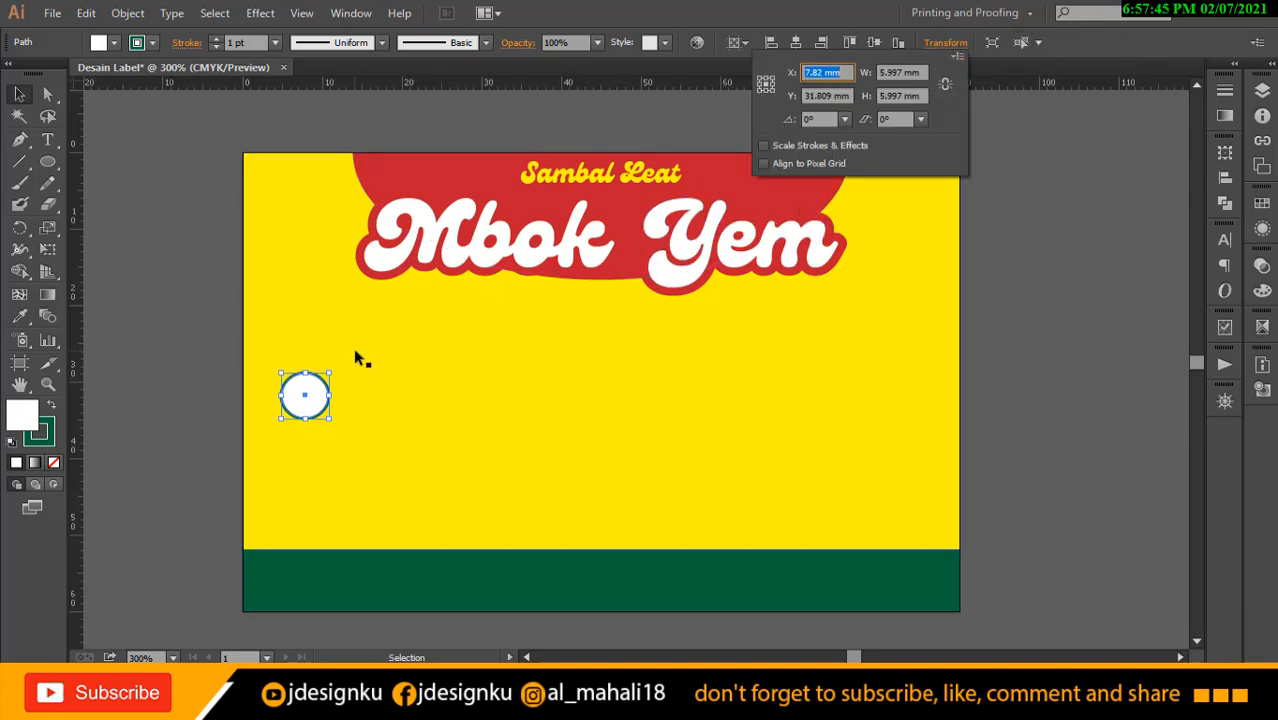
{"action": "left_click", "coordinate": [943, 88]}
{"action": "left_click", "coordinate": [926, 95]}
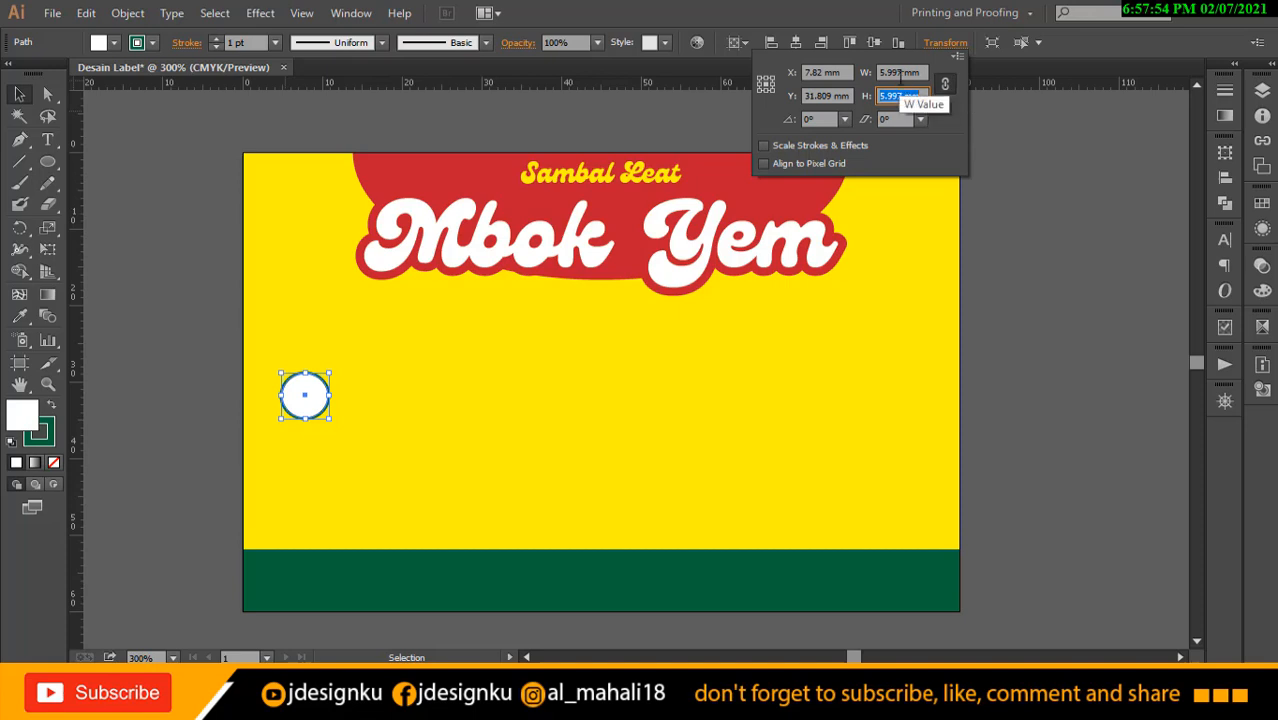
{"action": "double_click", "coordinate": [900, 73]}
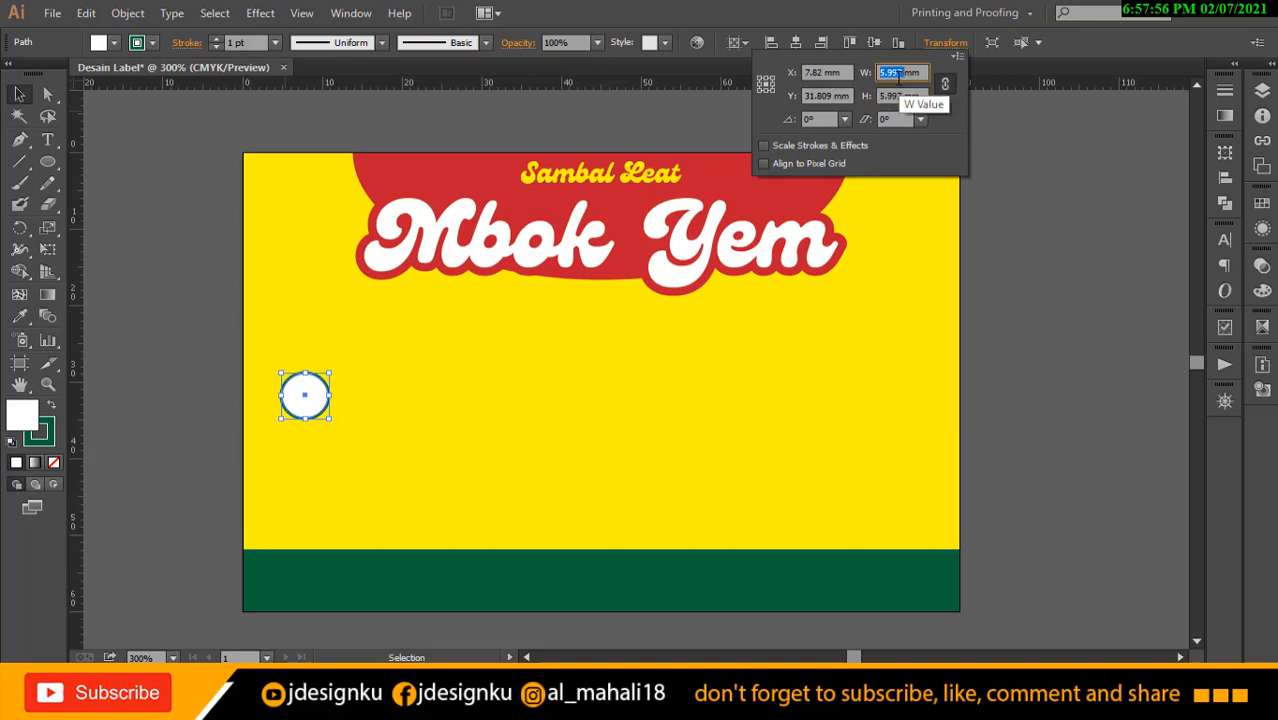
{"action": "type", "text": "4.586mm"}
{"action": "key", "text": "Return"}
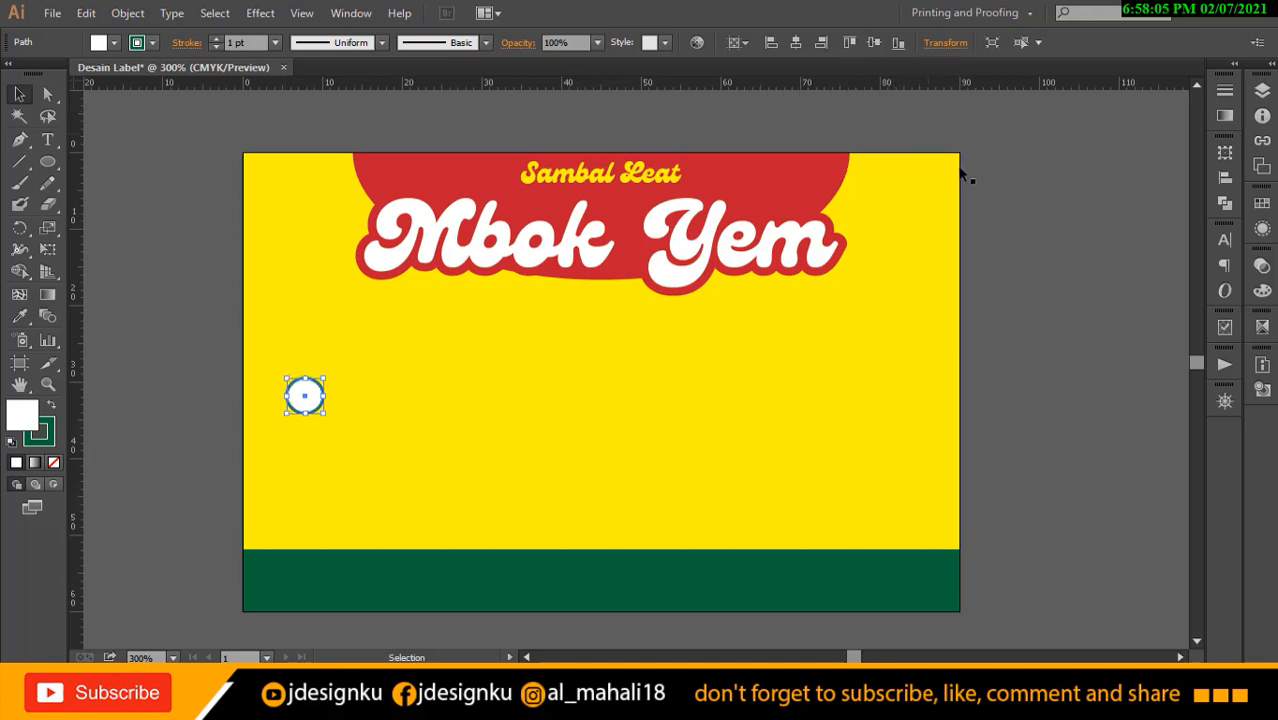
{"action": "left_click", "coordinate": [1030, 172]}
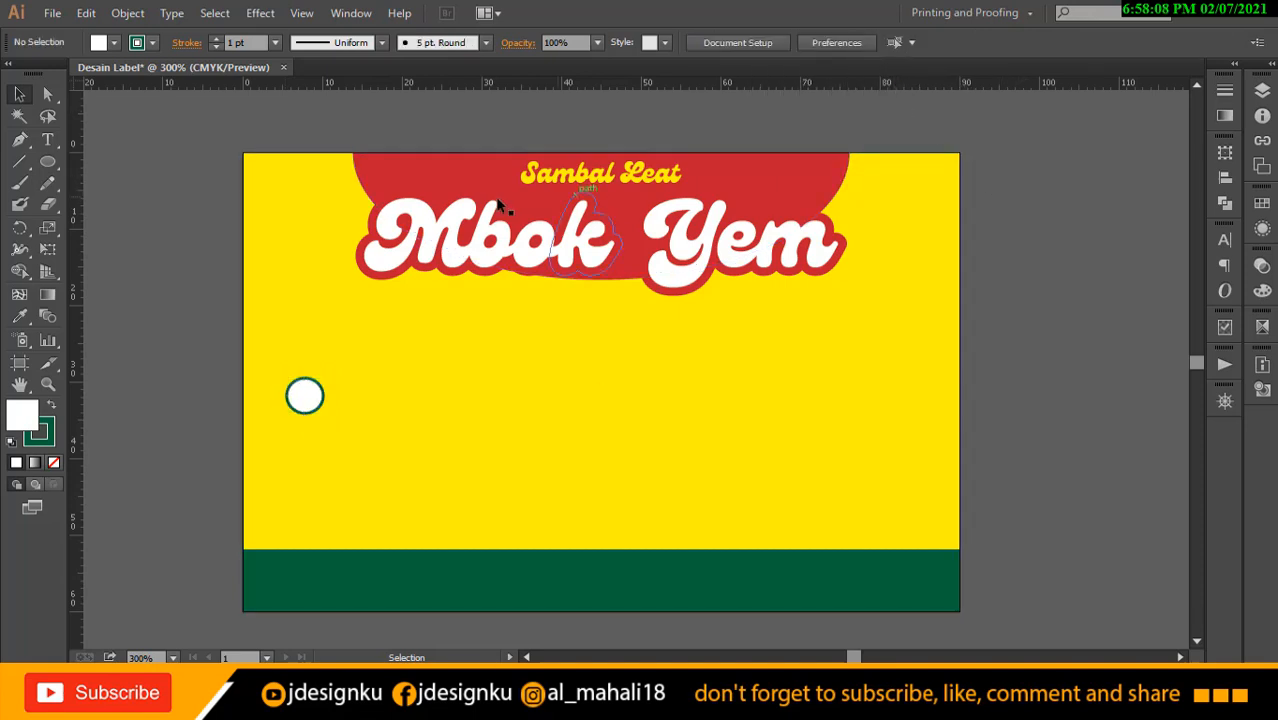
Draw a rounded bar about 27.5 mm long and 4 mm high in the yellow area beside the white circle.
{"action": "left_click", "coordinate": [60, 155]}
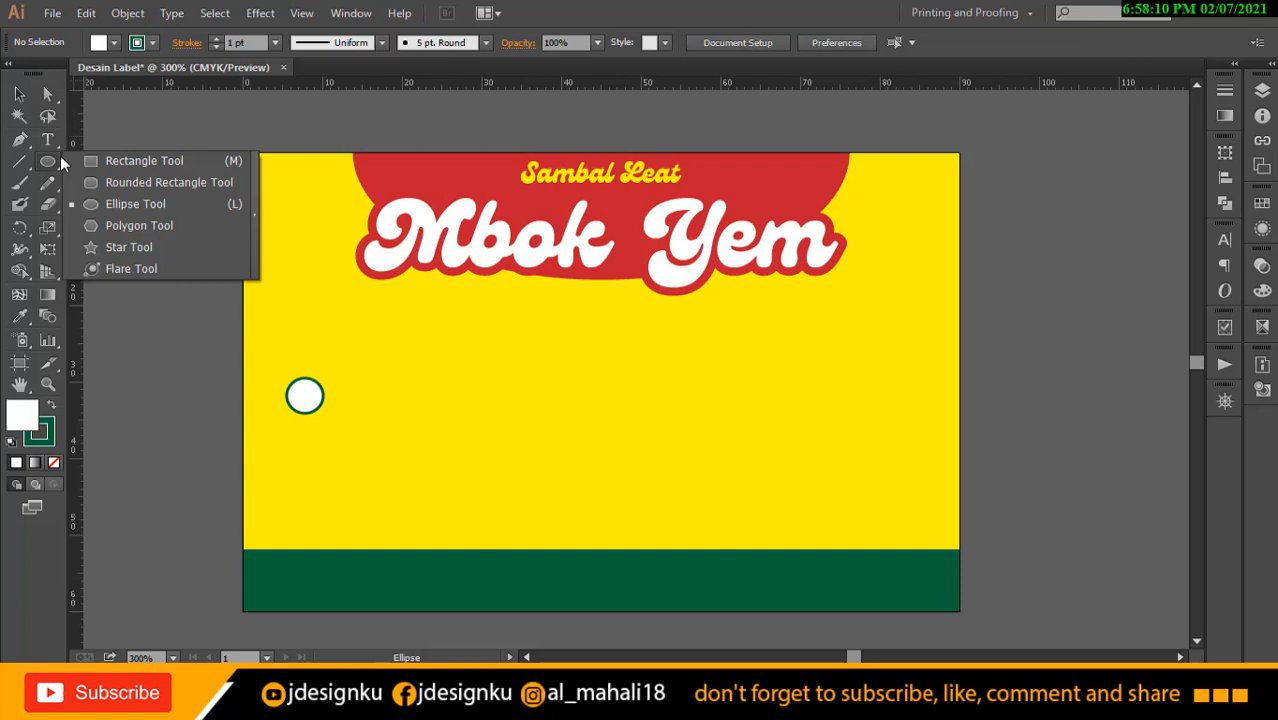
{"action": "left_click", "coordinate": [202, 183]}
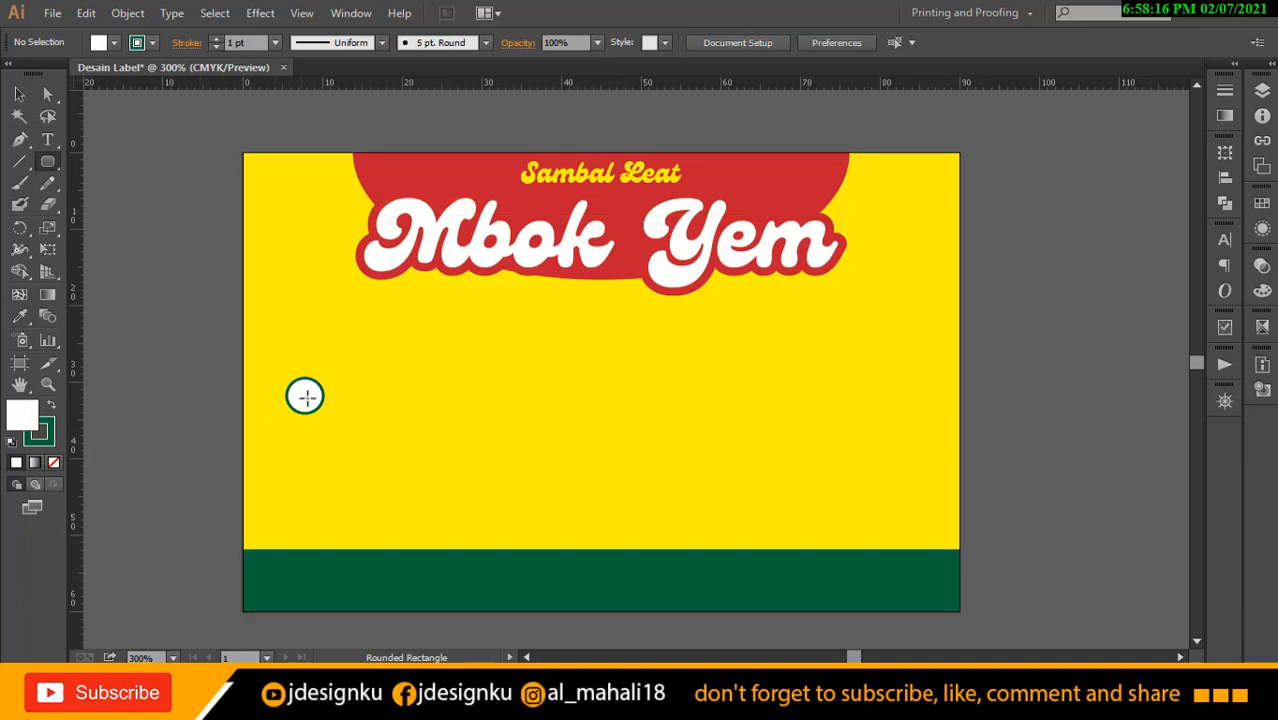
{"action": "left_click_drag", "start_coordinate": [377, 365], "coordinate": [597, 397]}
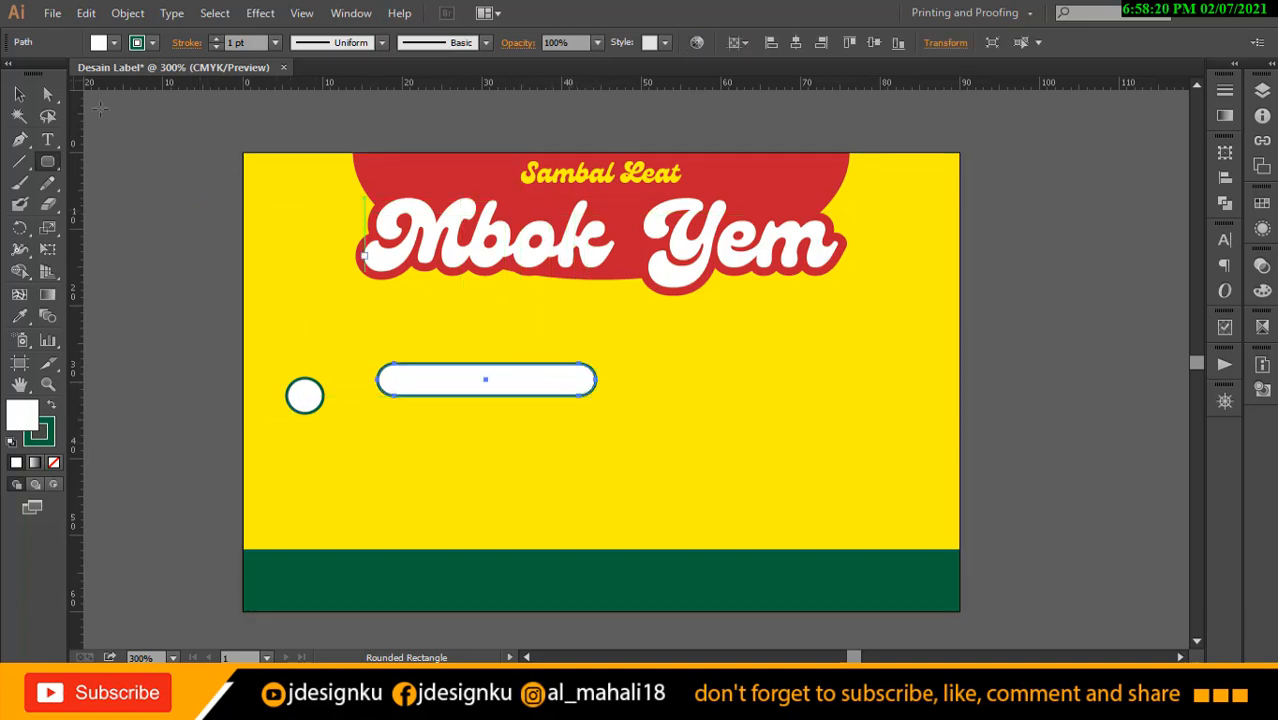
{"action": "left_click", "coordinate": [19, 93]}
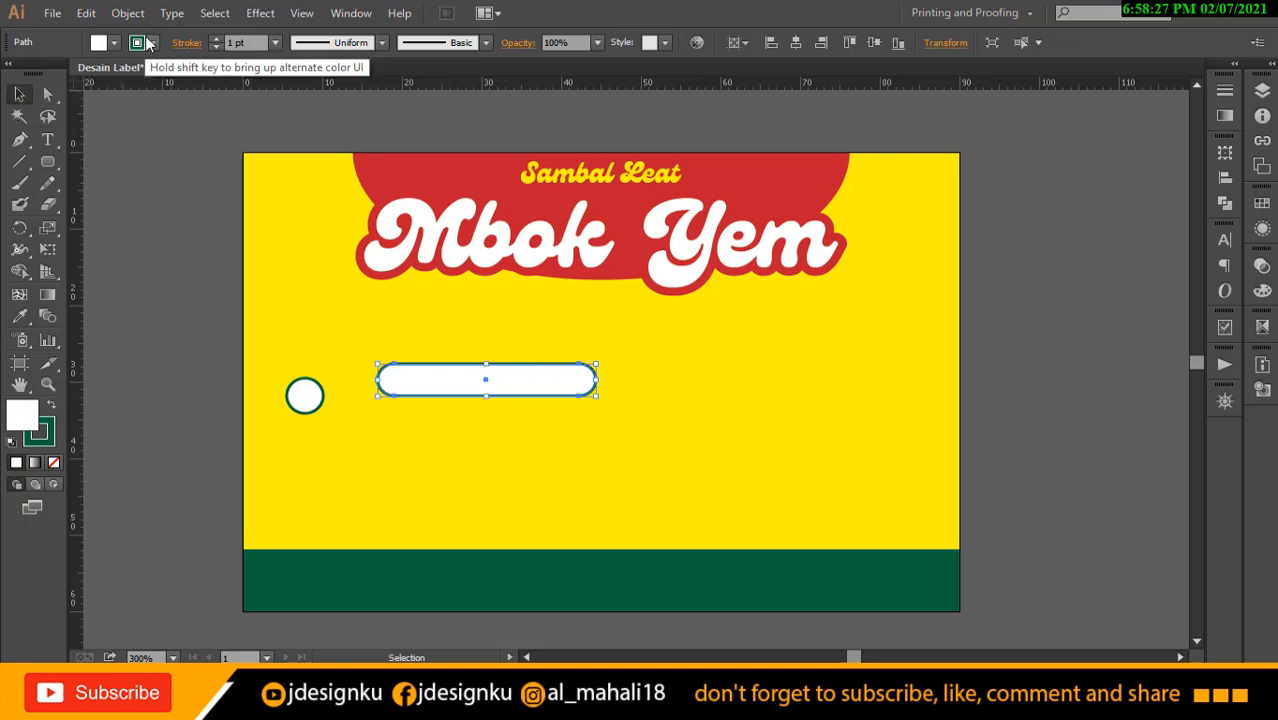
Remove the rounded bar's stroke and fill it with the same red as the header.
{"action": "left_click", "coordinate": [136, 42]}
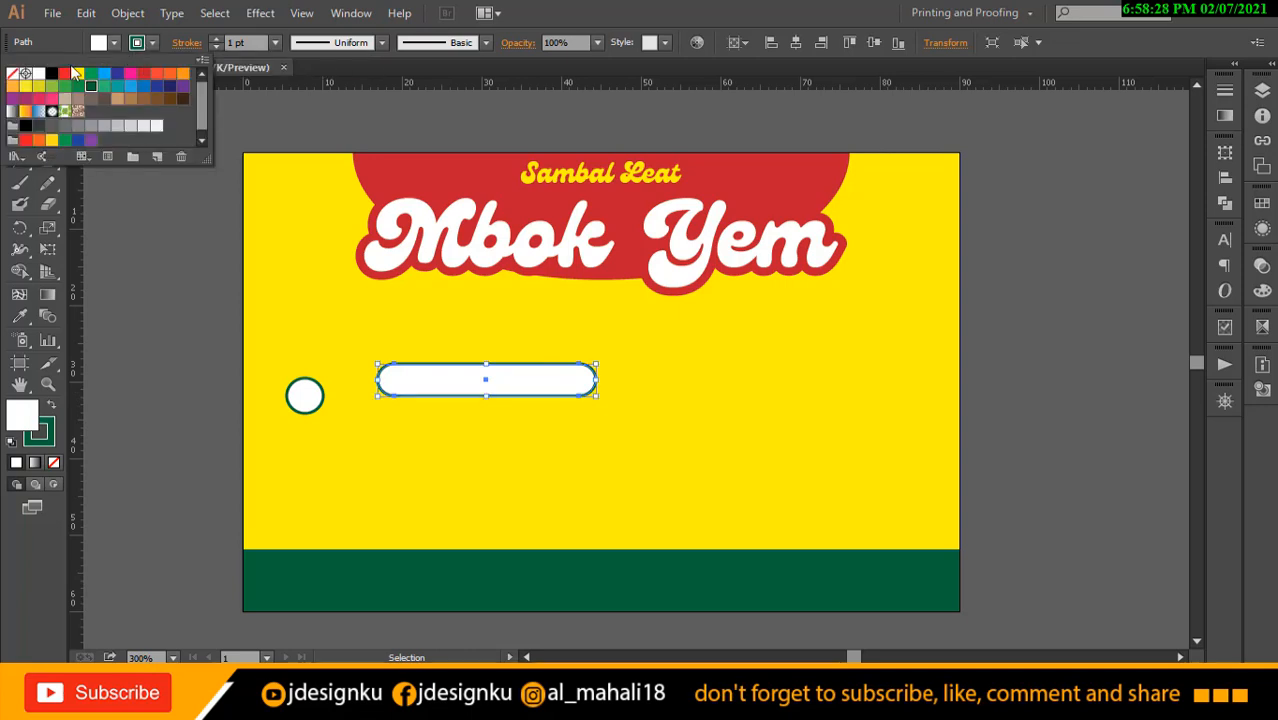
{"action": "left_click", "coordinate": [12, 74]}
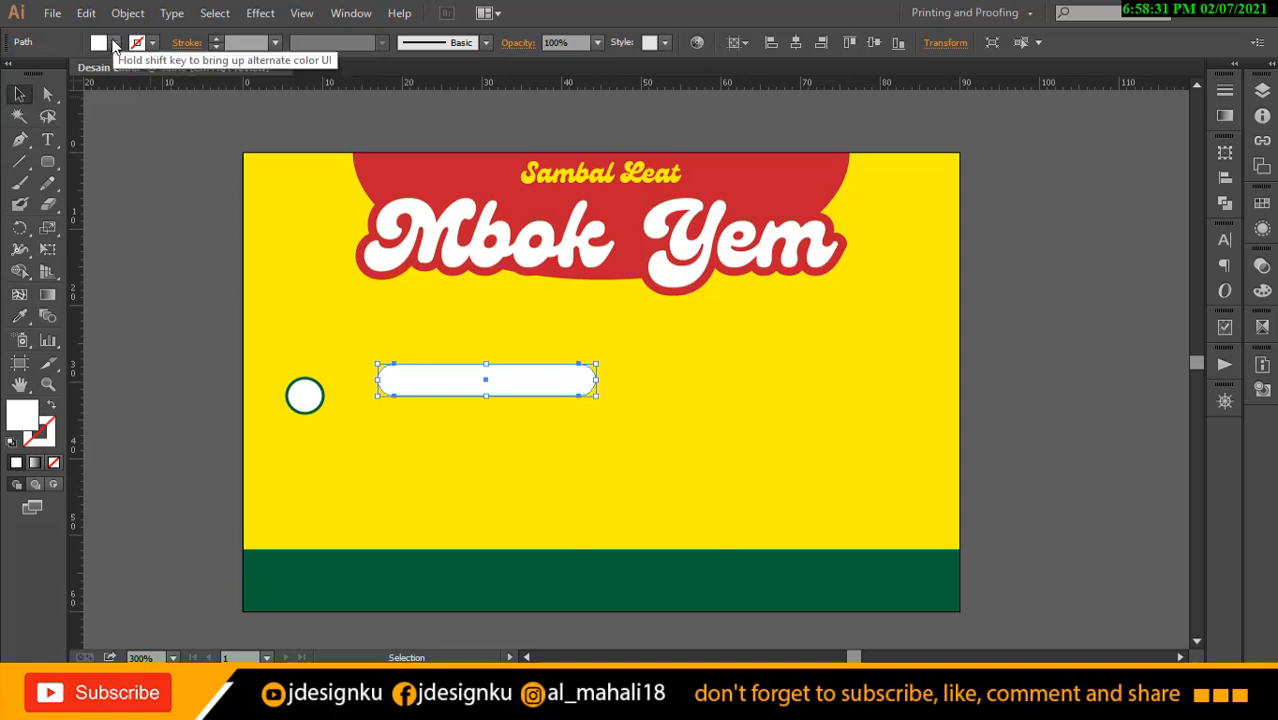
{"action": "left_click", "coordinate": [114, 42]}
{"action": "left_click", "coordinate": [145, 76]}
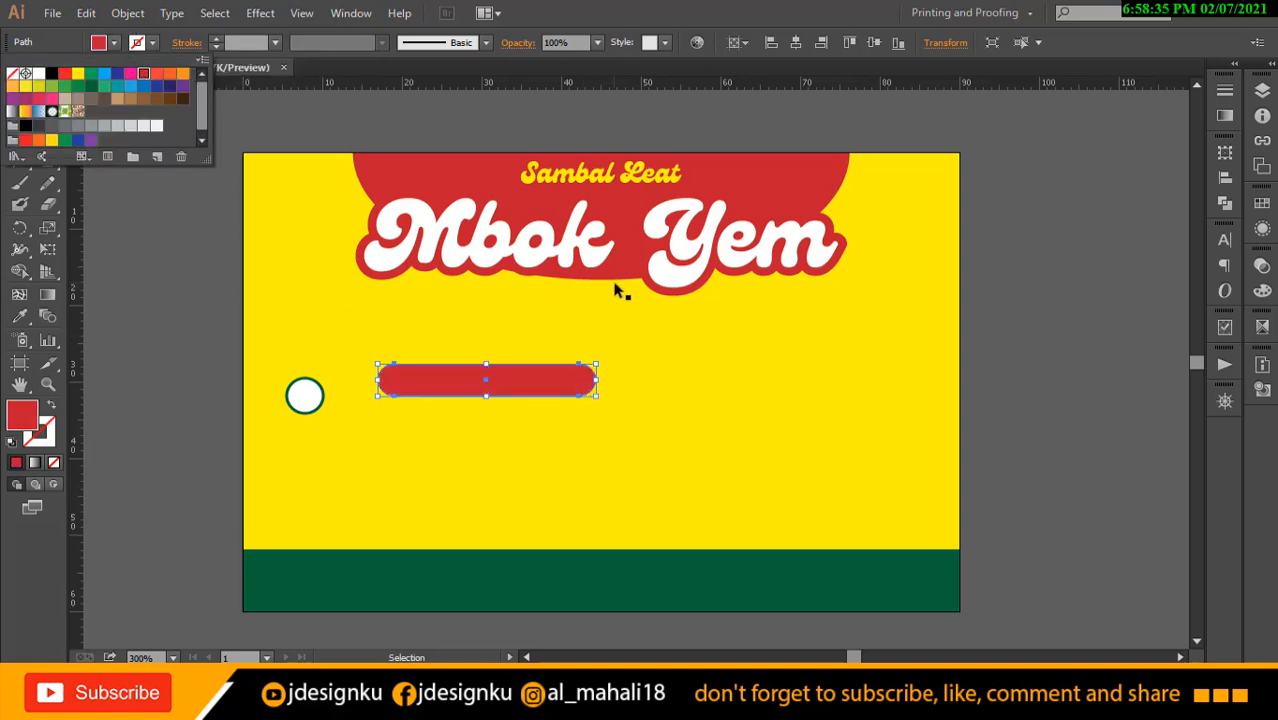
Move the red bar so its left end starts at the white circle's center, and bring the circle to the front.
{"action": "left_click", "coordinate": [504, 371]}
{"action": "left_click_drag", "start_coordinate": [433, 397], "coordinate": [370, 410]}
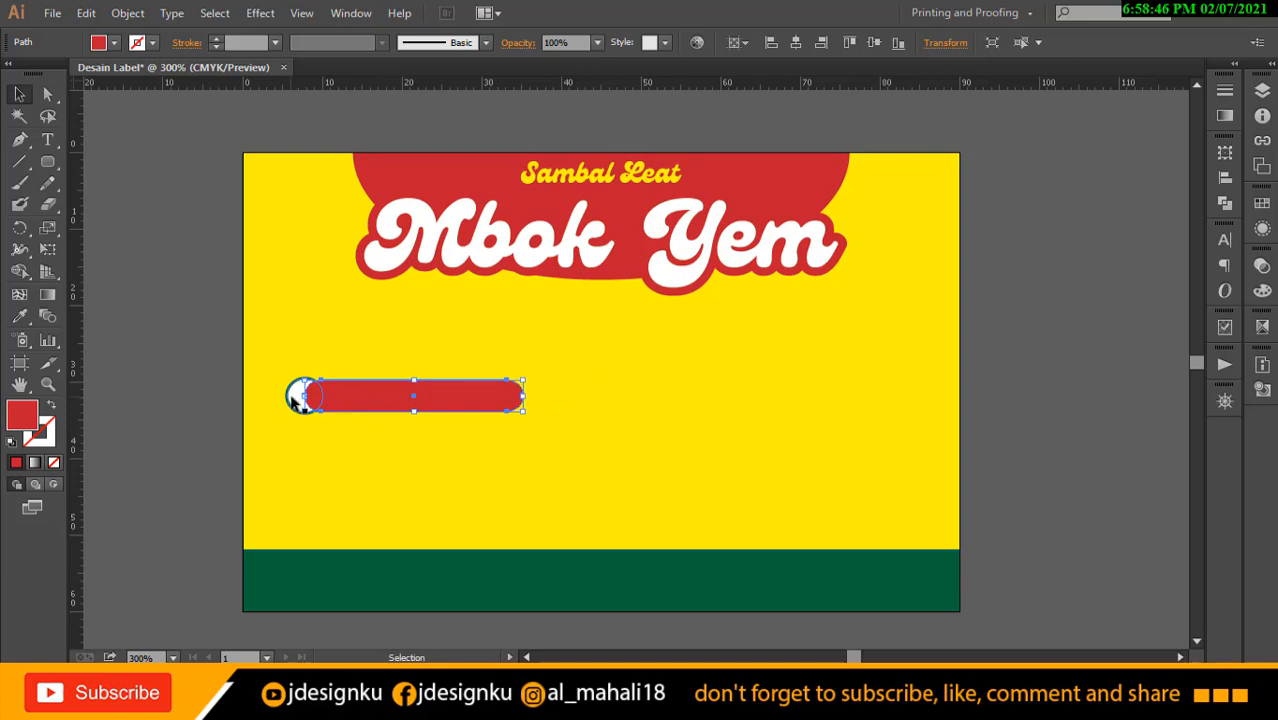
{"action": "left_click", "coordinate": [298, 394]}
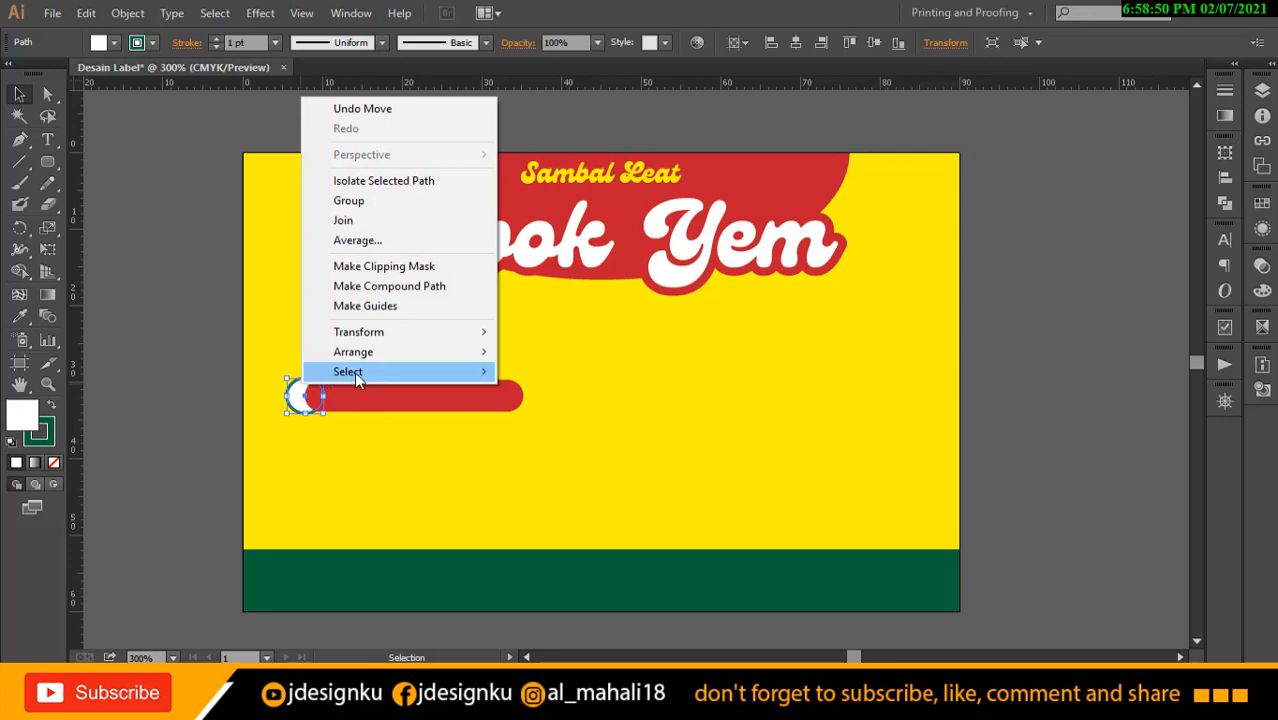
{"action": "mouse_move", "coordinate": [475, 332]}
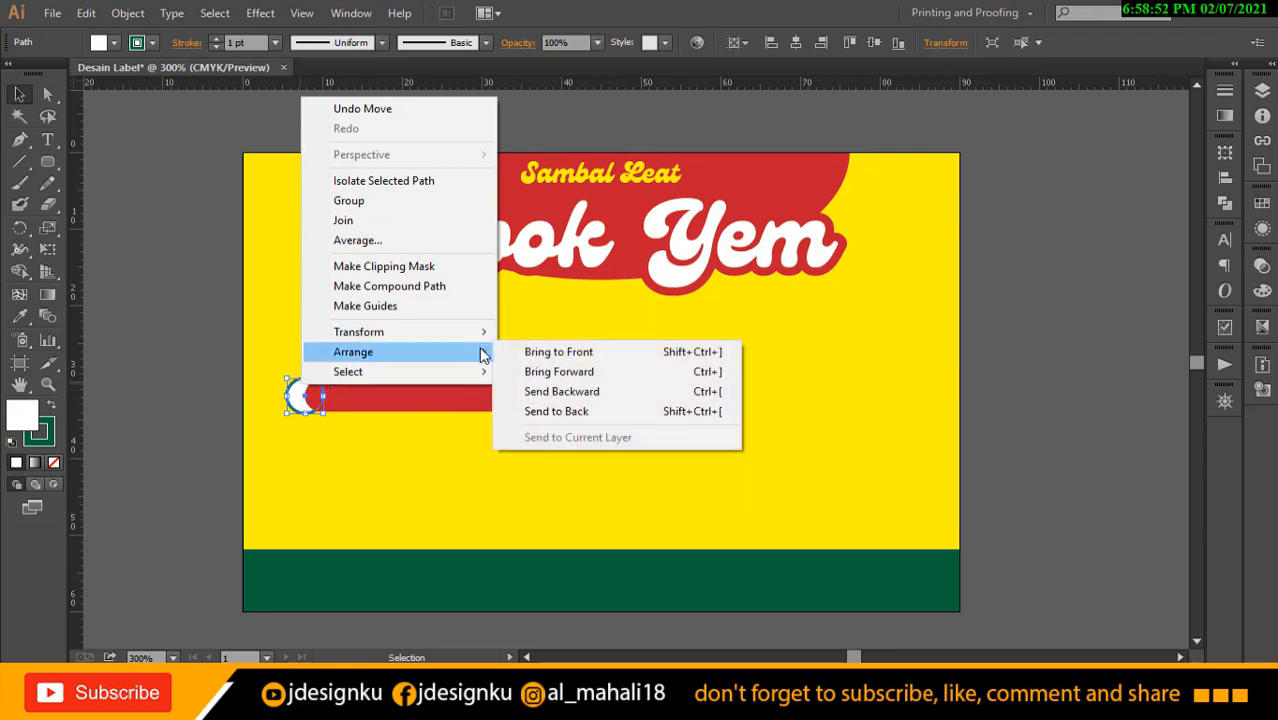
{"action": "left_click", "coordinate": [529, 353]}
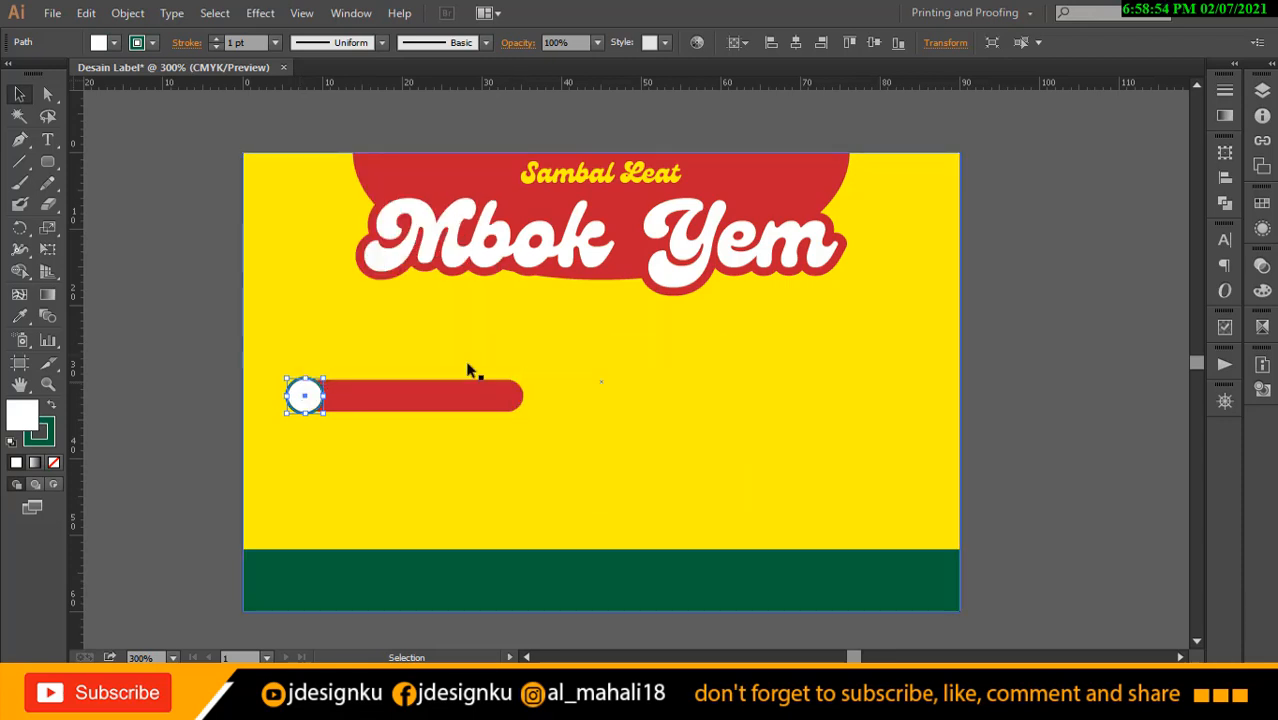
{"action": "left_click", "coordinate": [146, 316]}
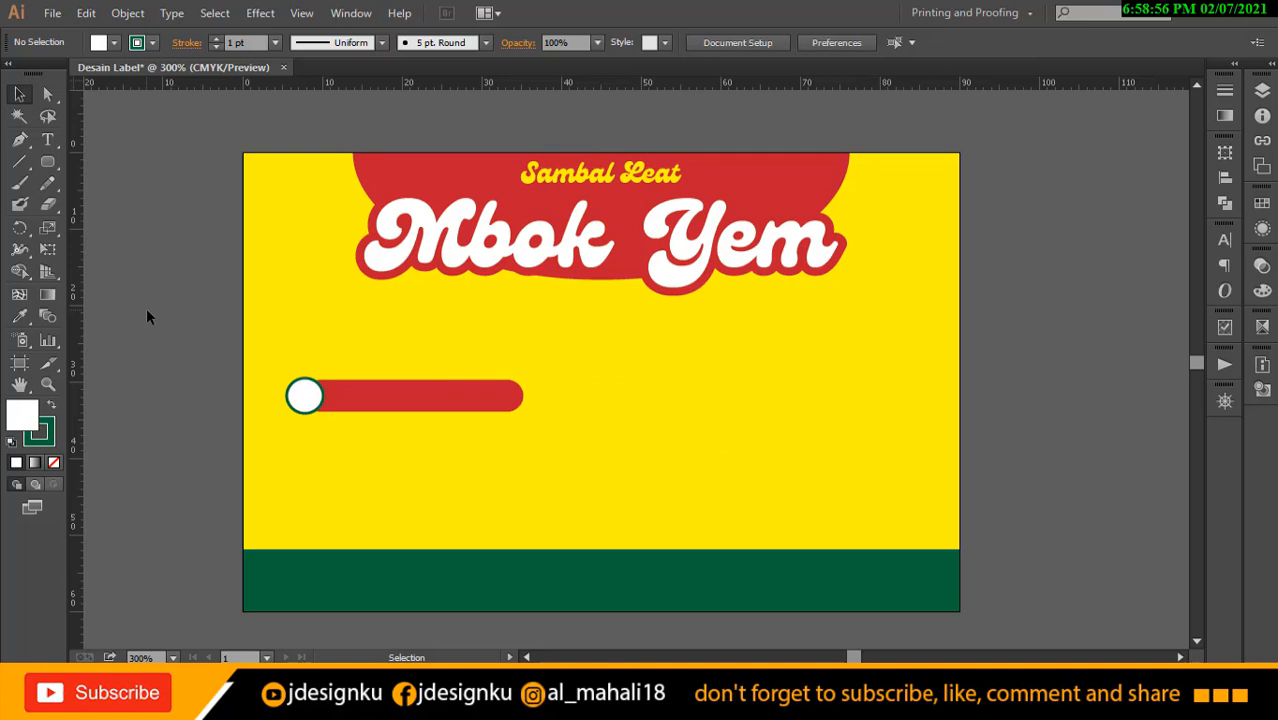
Shorten the red bar from its right end to about 26 mm long.
{"action": "left_click", "coordinate": [519, 393]}
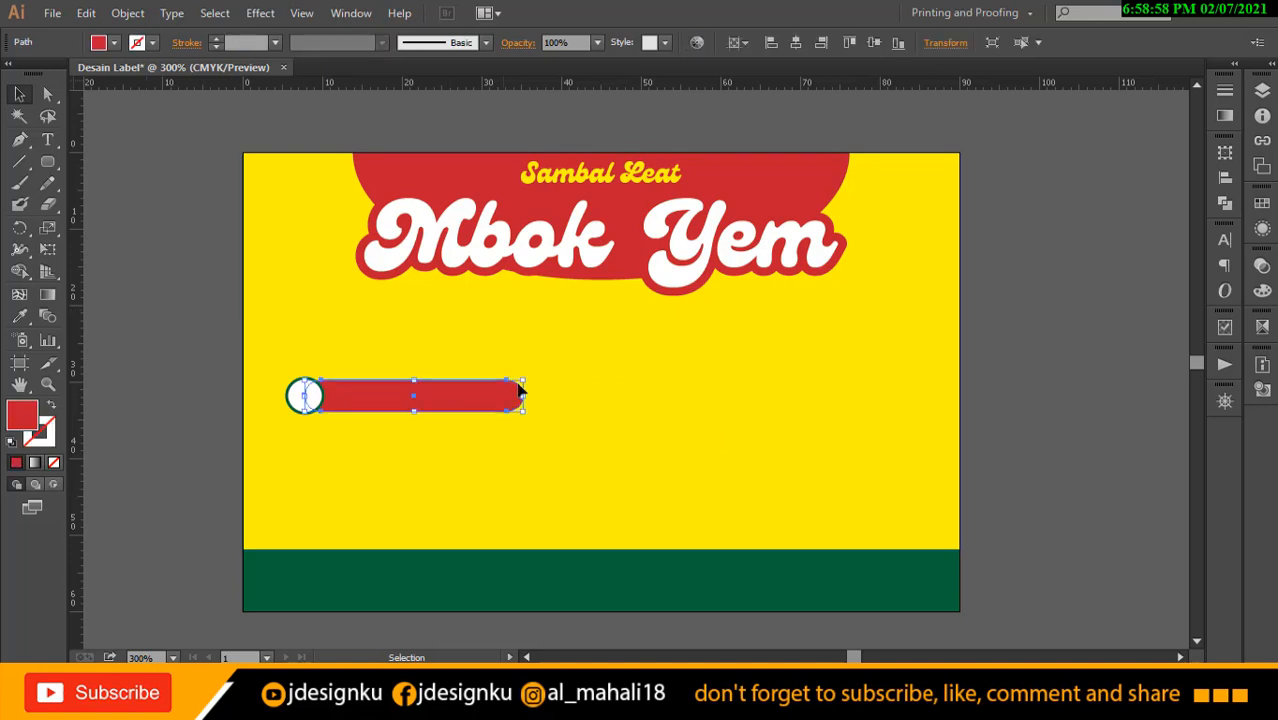
{"action": "left_click_drag", "start_coordinate": [519, 393], "coordinate": [514, 392]}
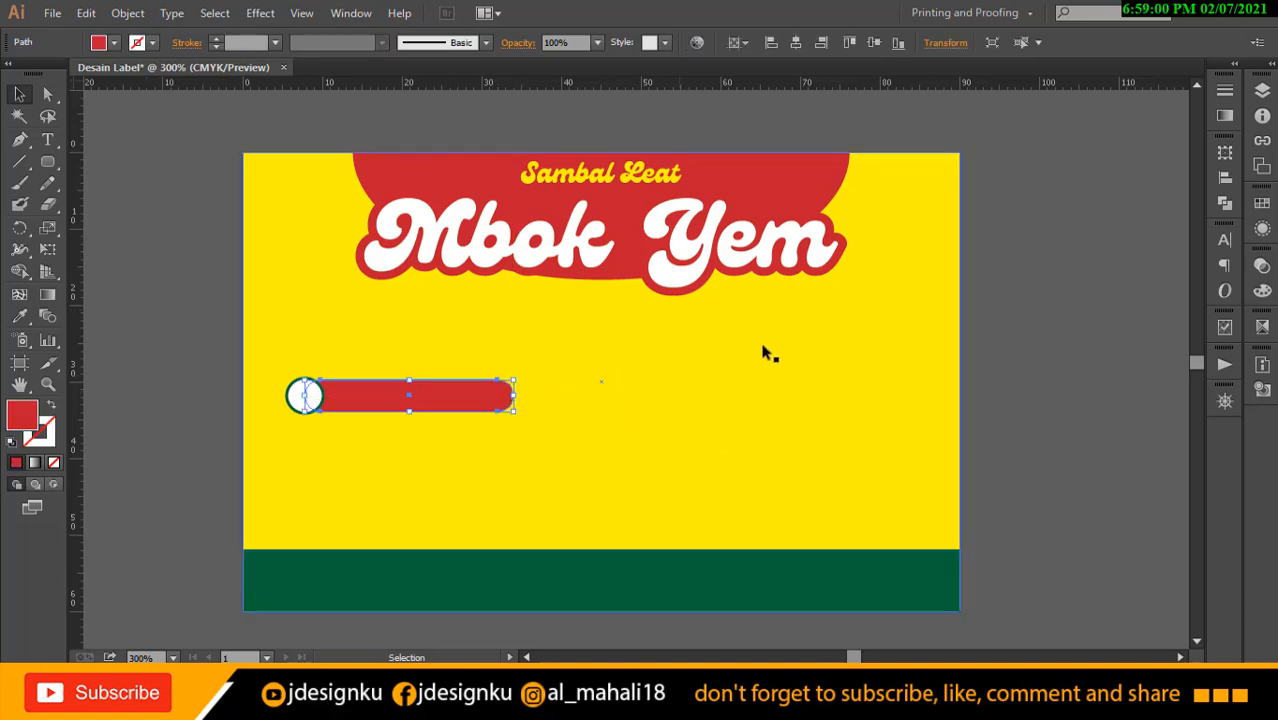
{"action": "left_click", "coordinate": [1064, 262]}
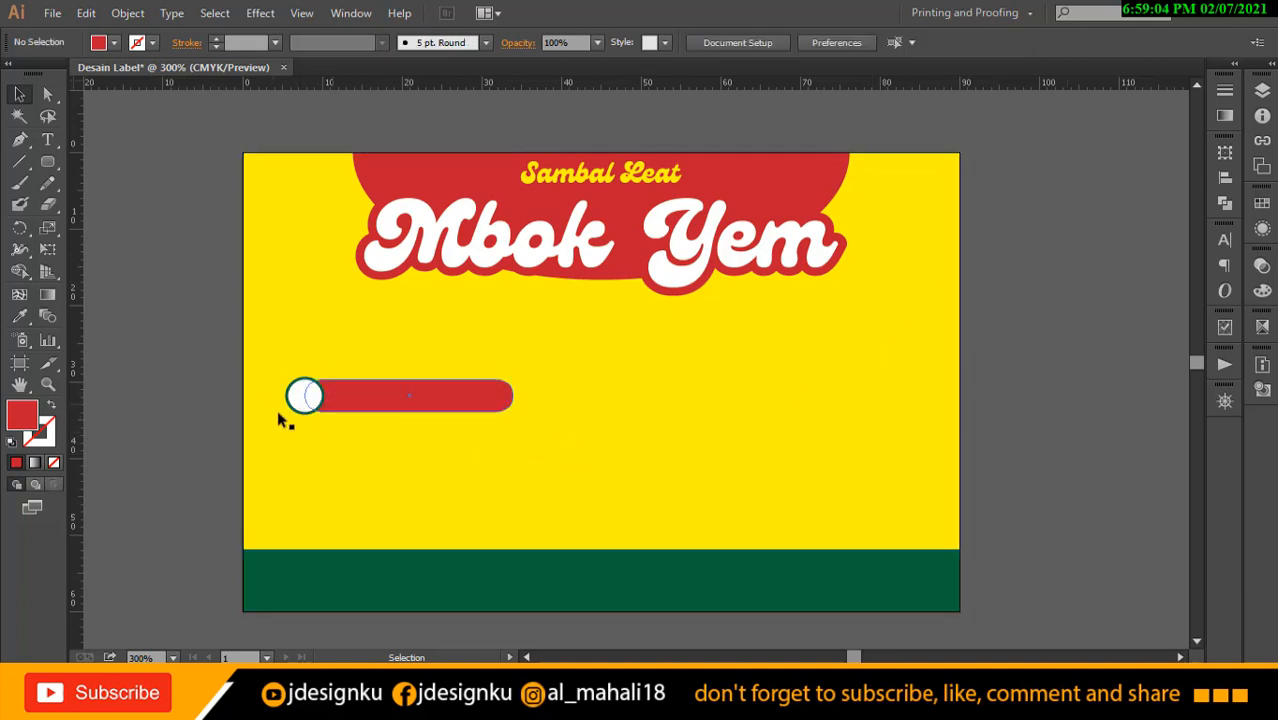
Group the red bar with the white circle.
{"action": "left_click", "coordinate": [436, 408]}
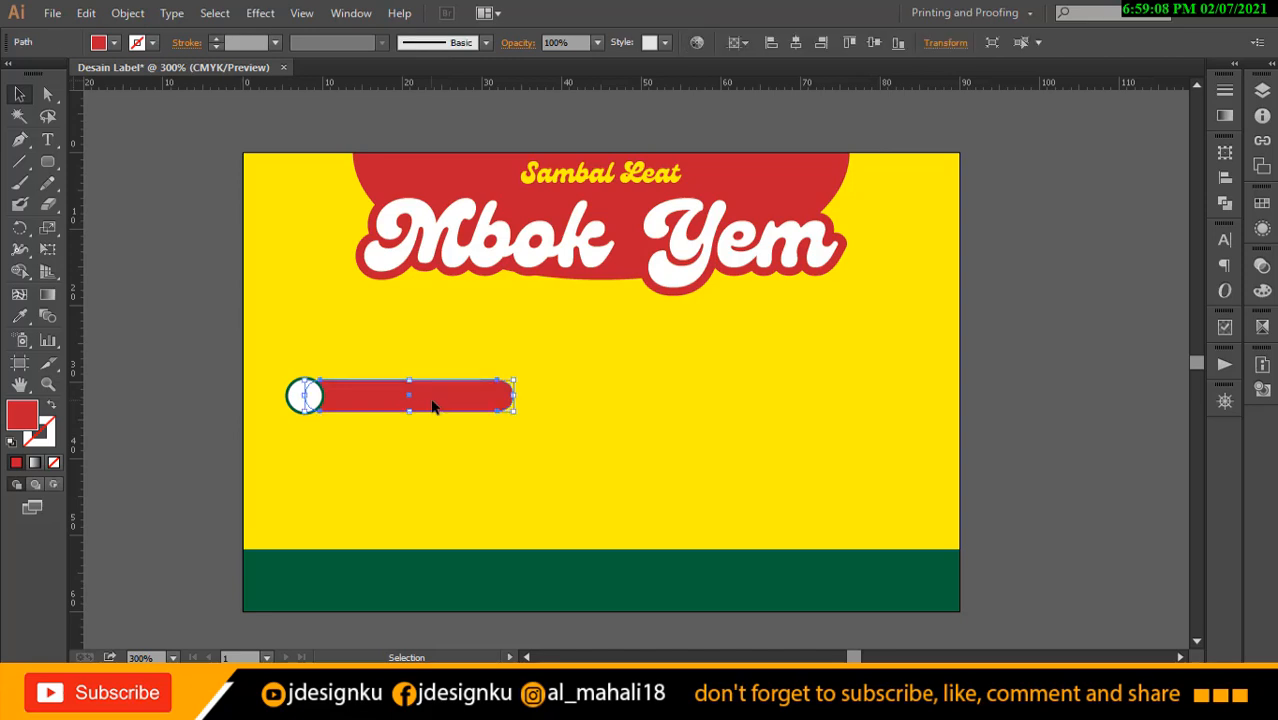
{"action": "left_click", "coordinate": [316, 408], "text": "shift"}
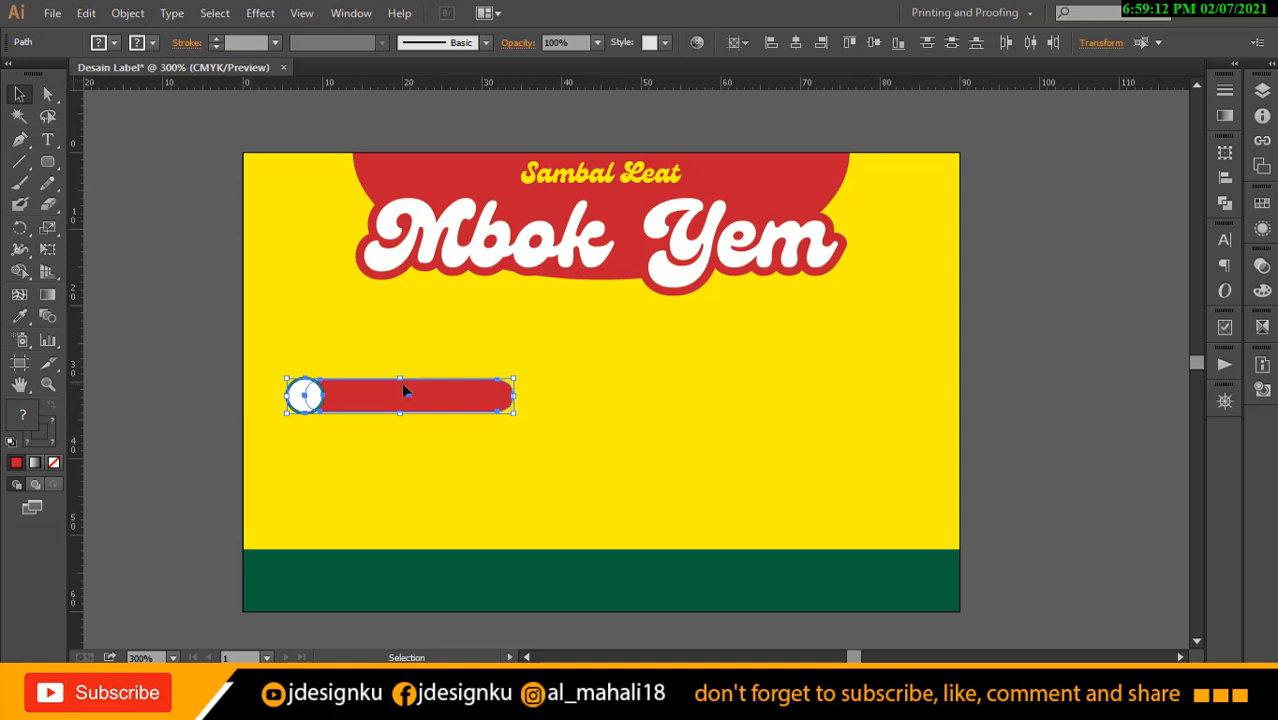
{"action": "key", "text": "ctrl+g"}
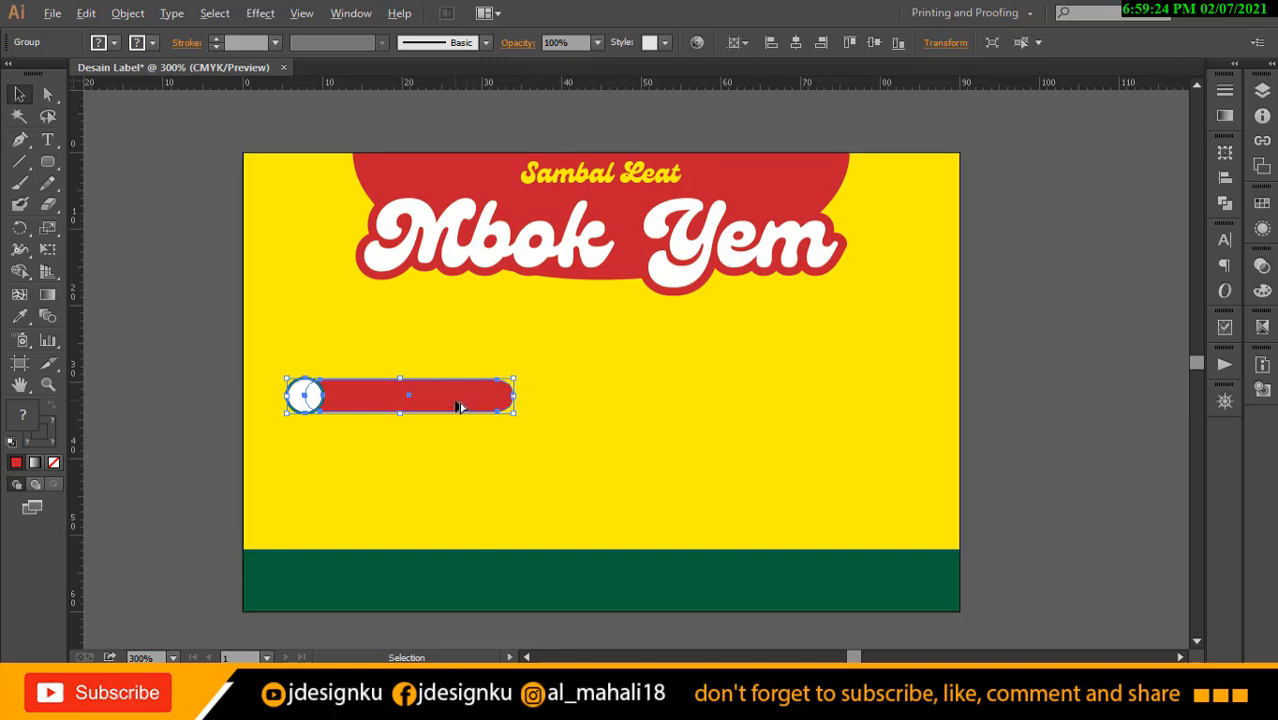
Try duplicating the circle-and-bar group below itself, freehand and with offsets of 0 mm horizontal and 5 mm vertical, undoing each copy.
{"action": "left_click_drag", "start_coordinate": [459, 411], "coordinate": [451, 458]}
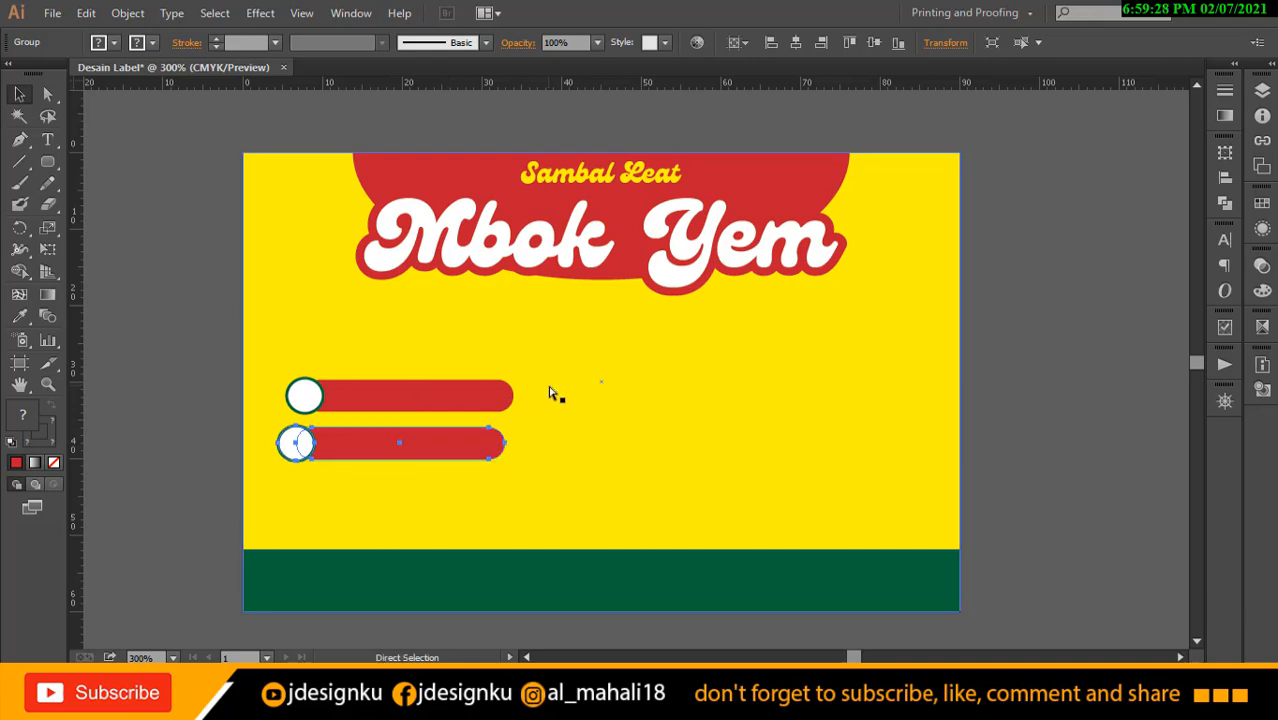
{"action": "key", "text": "ctrl+z"}
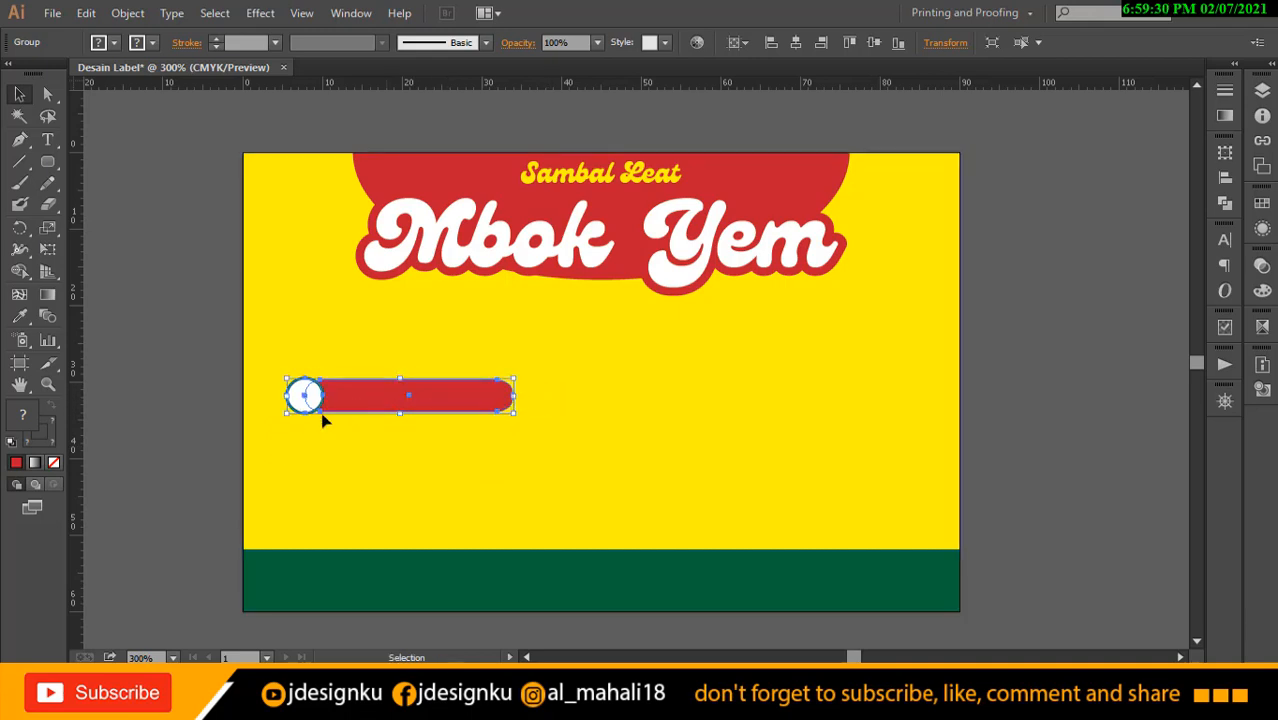
{"action": "left_click", "coordinate": [935, 43]}
{"action": "key", "text": "Return"}
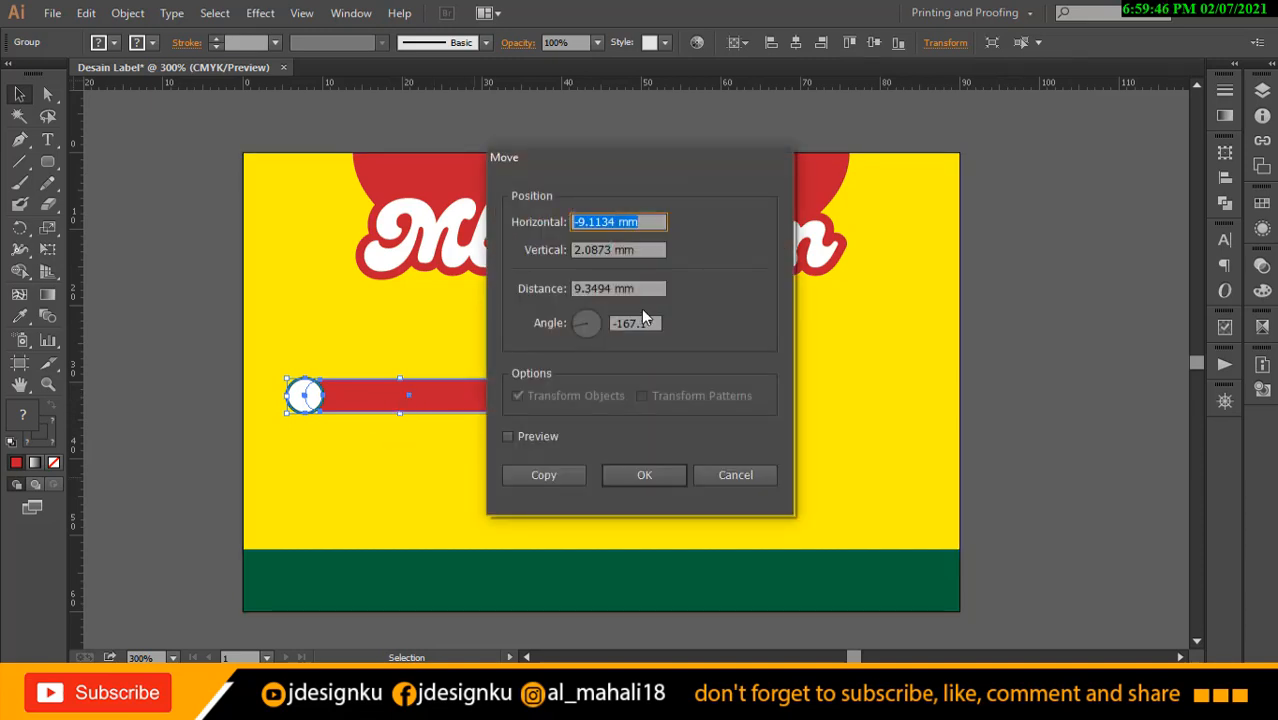
{"action": "type", "text": "0"}
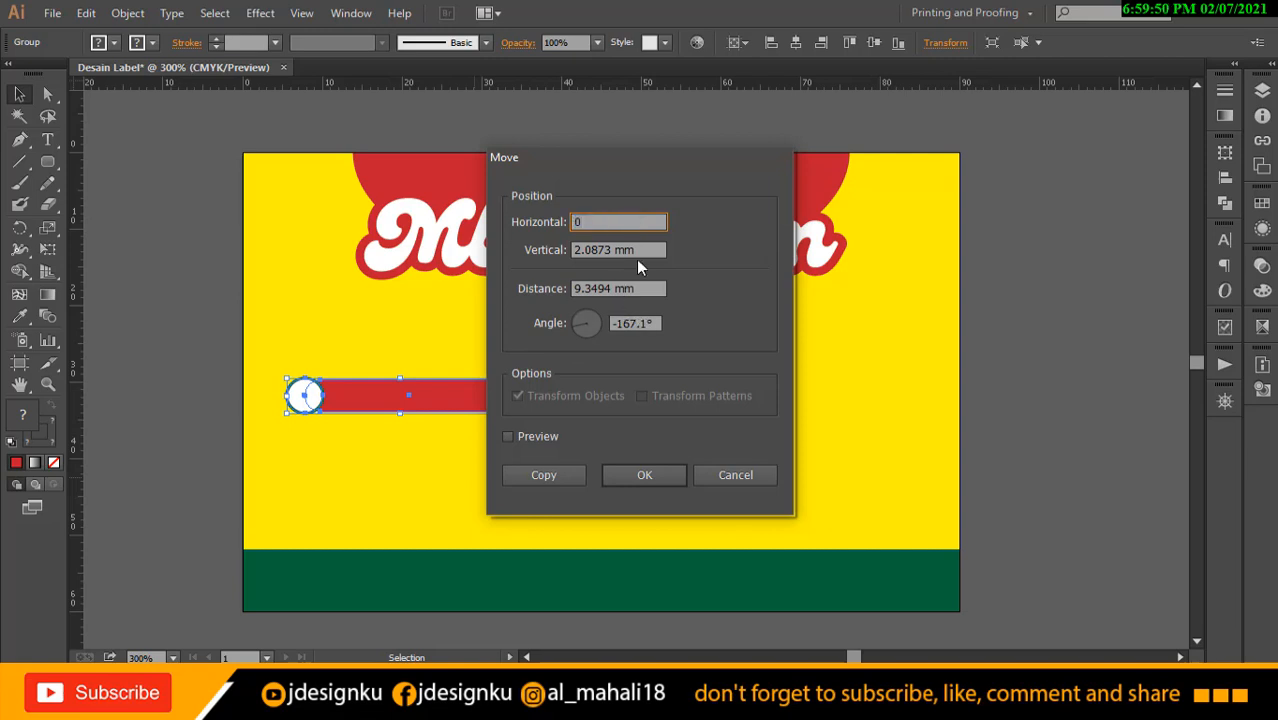
{"action": "key", "text": "Tab"}
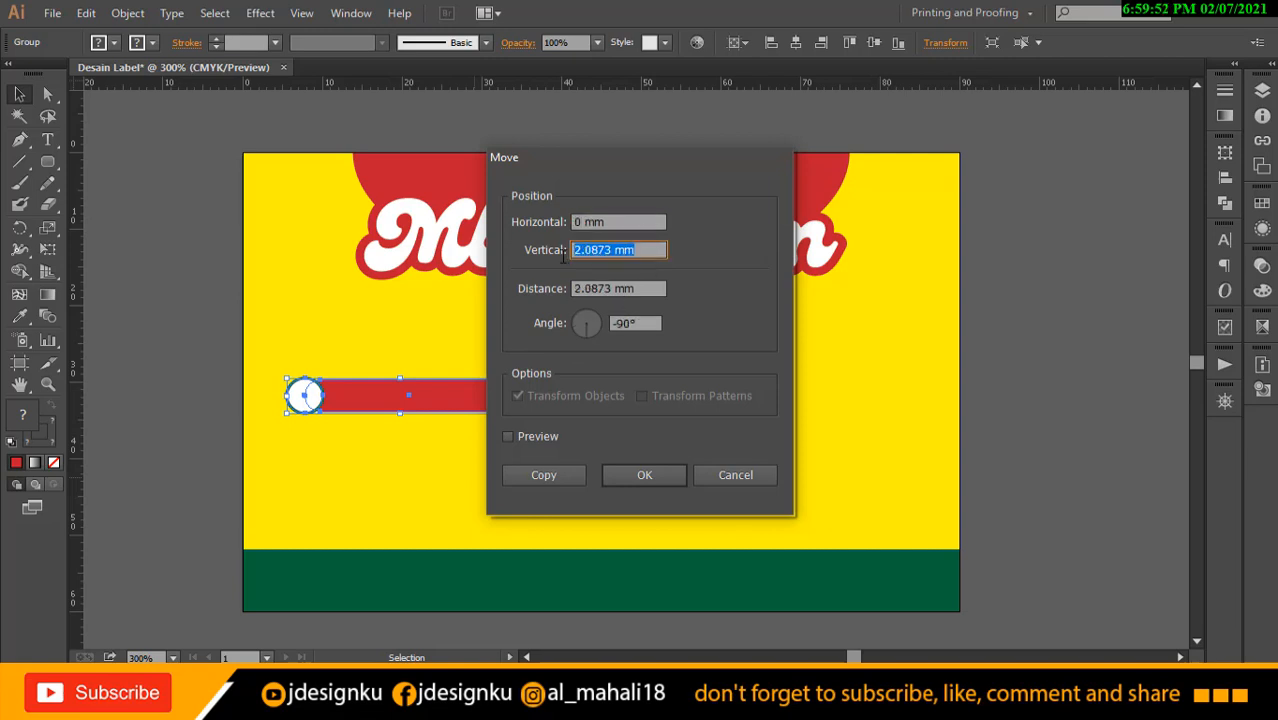
{"action": "type", "text": "5"}
{"action": "left_click", "coordinate": [548, 476]}
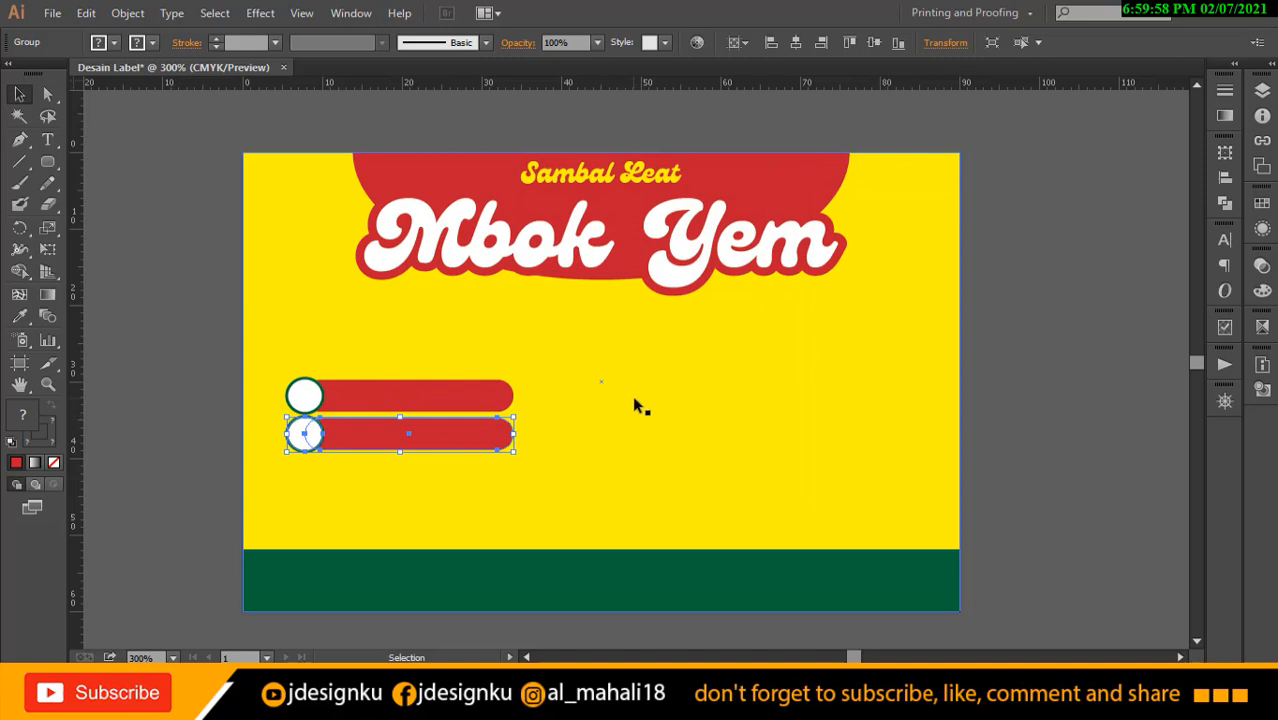
{"action": "key", "text": "ctrl+z"}
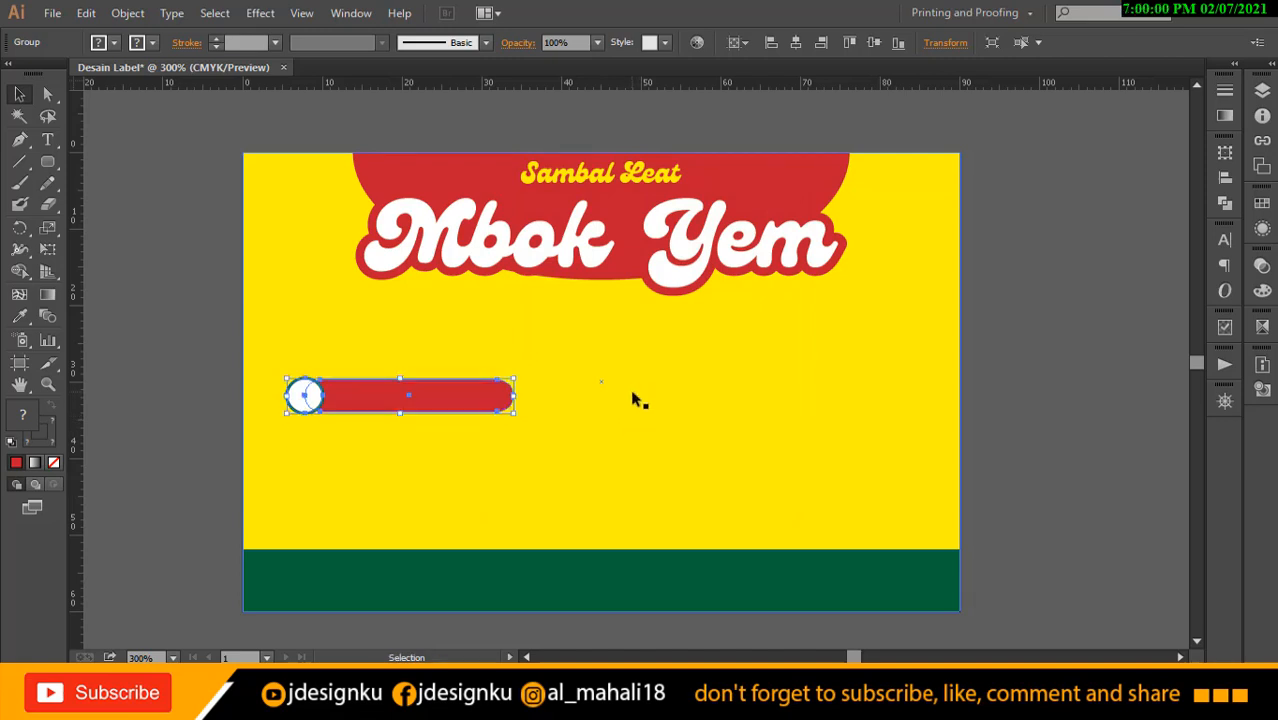
Copy the circle-and-bar group straight down with a 0 mm horizontal and 5.5 mm vertical offset.
{"action": "key", "text": "Return"}
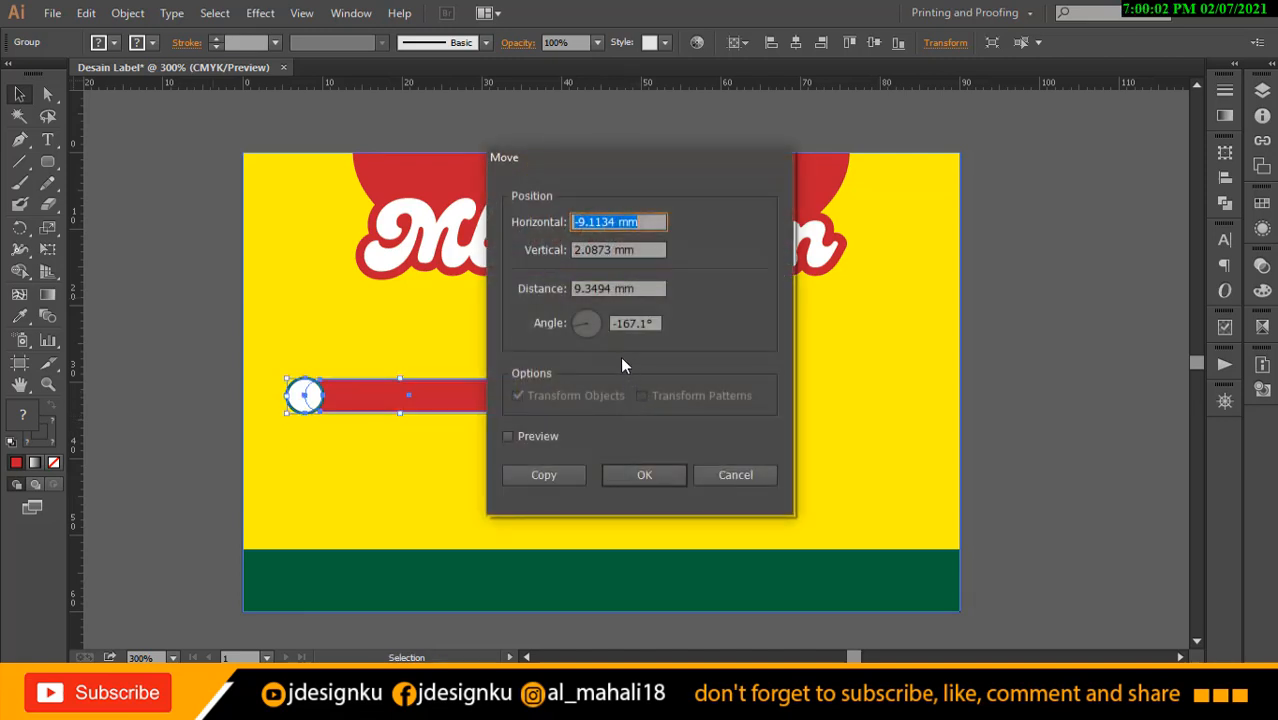
{"action": "type", "text": "5.5"}
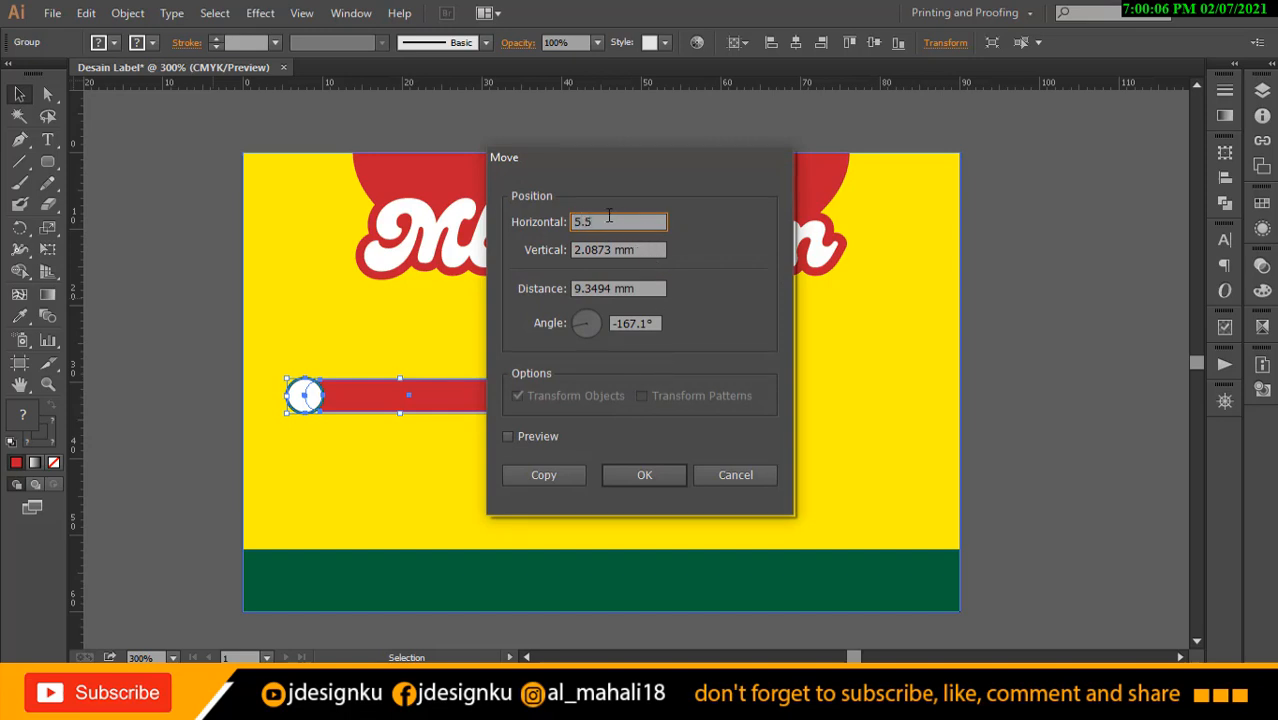
{"action": "left_click_drag", "start_coordinate": [606, 221], "coordinate": [565, 215]}
{"action": "type", "text": "0"}
{"action": "key", "text": "Tab"}
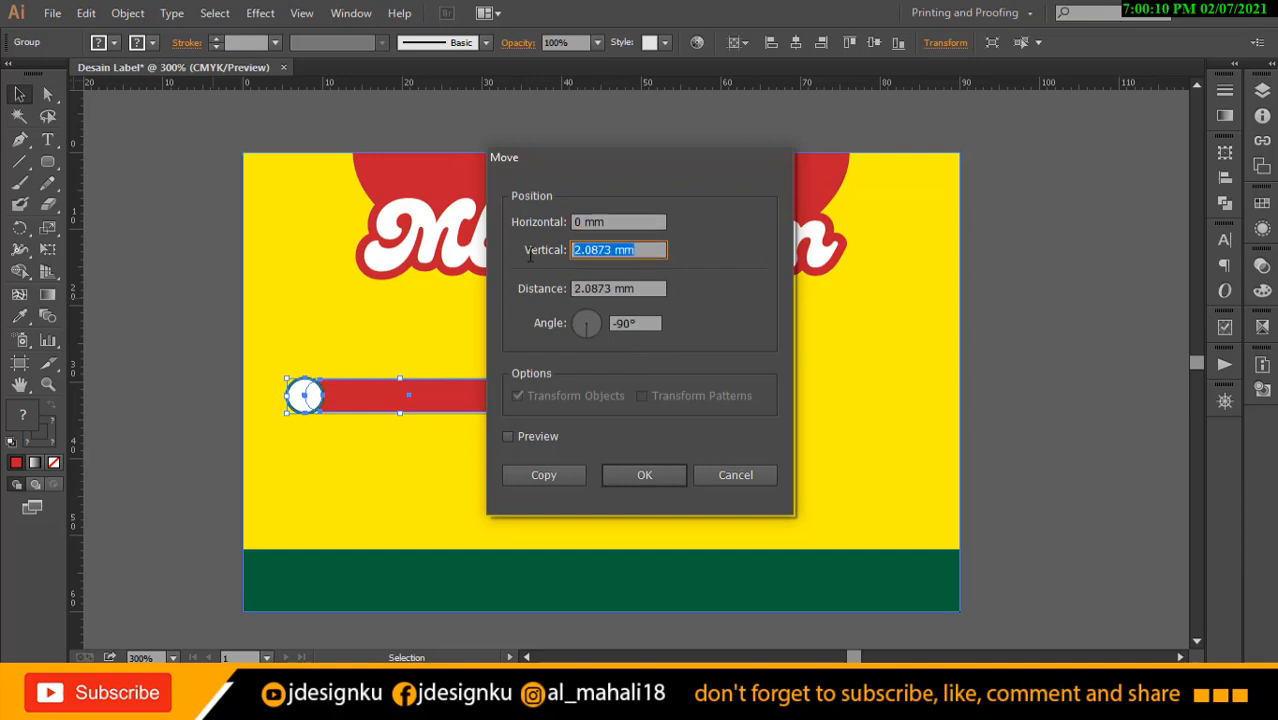
{"action": "type", "text": "5.5"}
{"action": "left_click", "coordinate": [558, 470]}
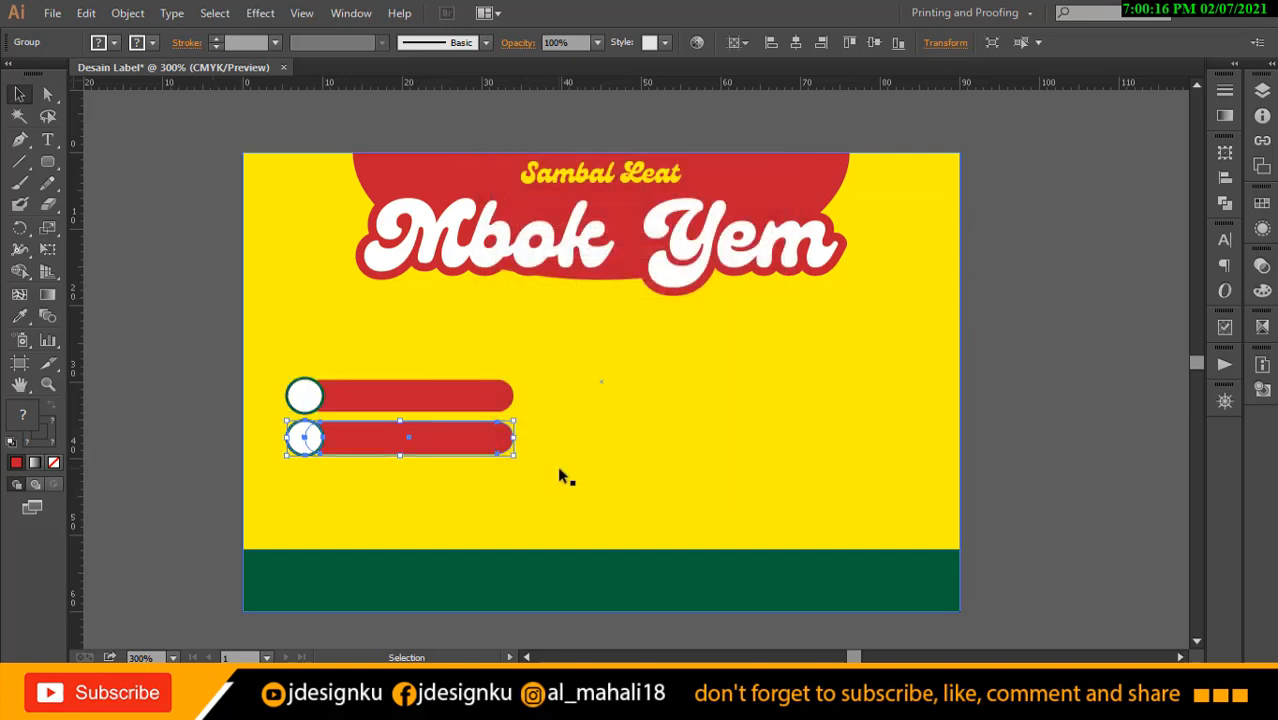
{"action": "left_click", "coordinate": [183, 328]}
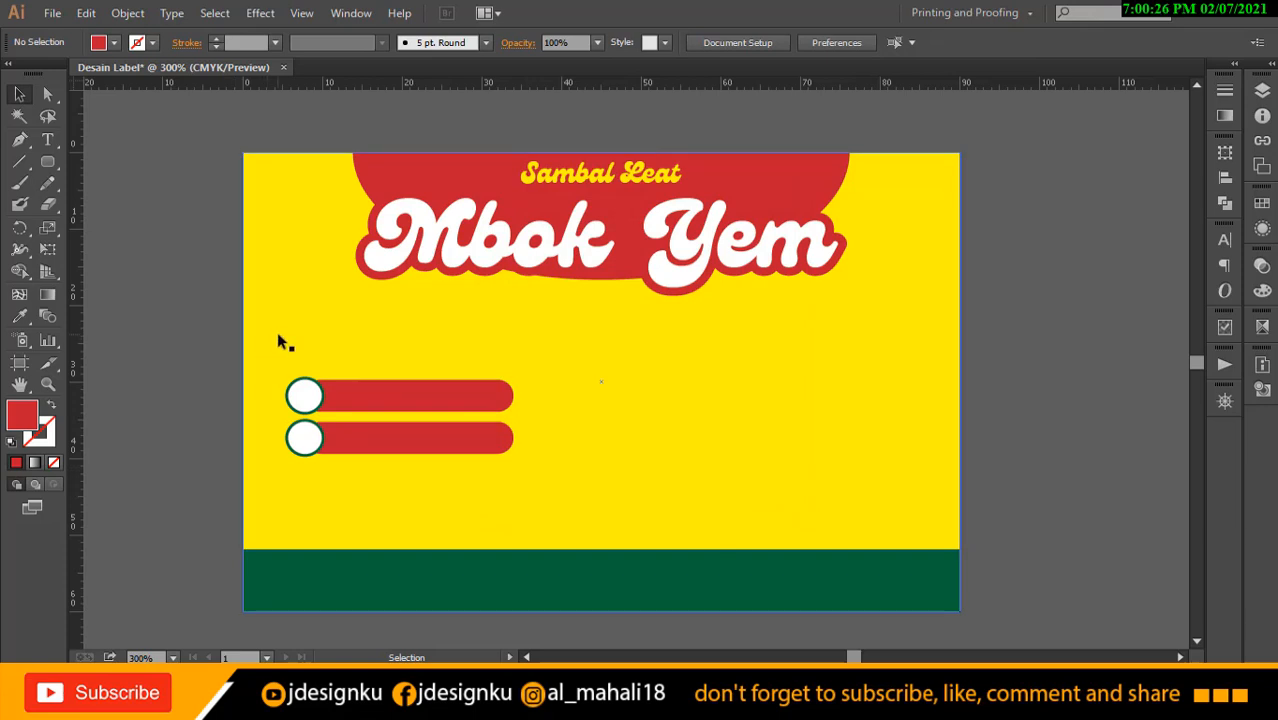
Group the upper and lower circle-and-bar elements together.
{"action": "left_click", "coordinate": [350, 400]}
{"action": "left_click", "coordinate": [350, 453], "text": "shift"}
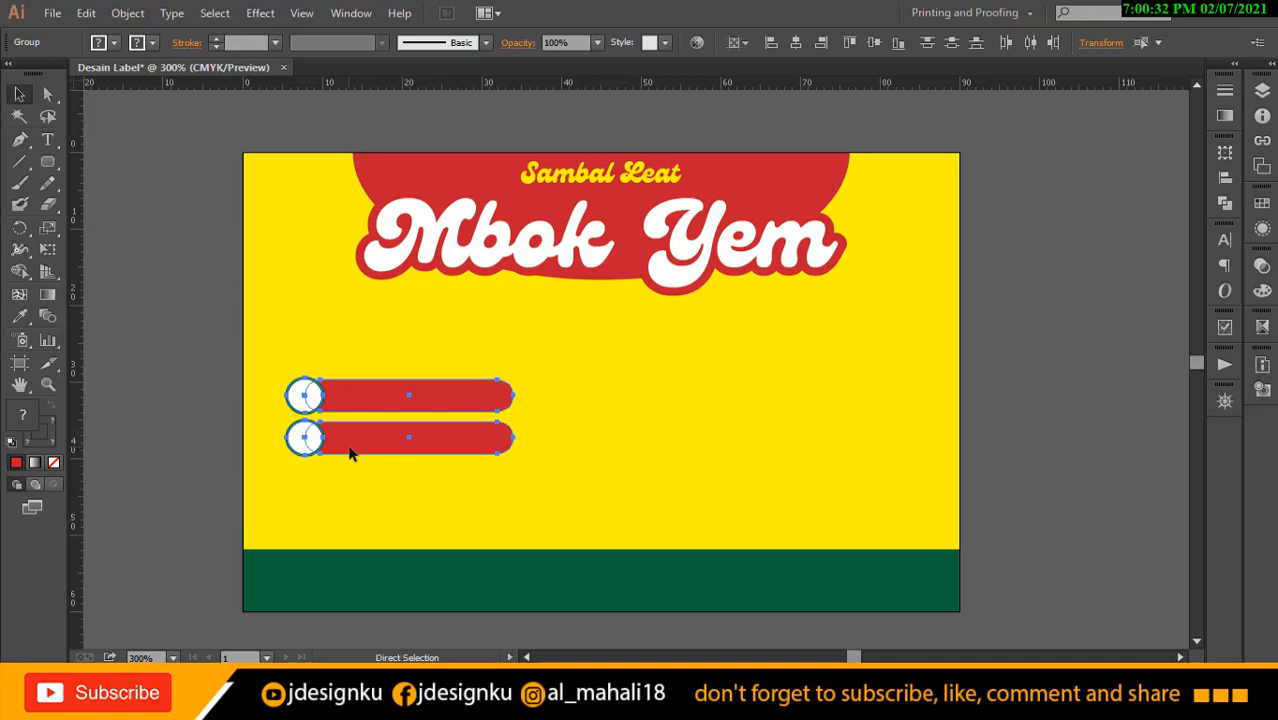
{"action": "key", "text": "ctrl+g"}
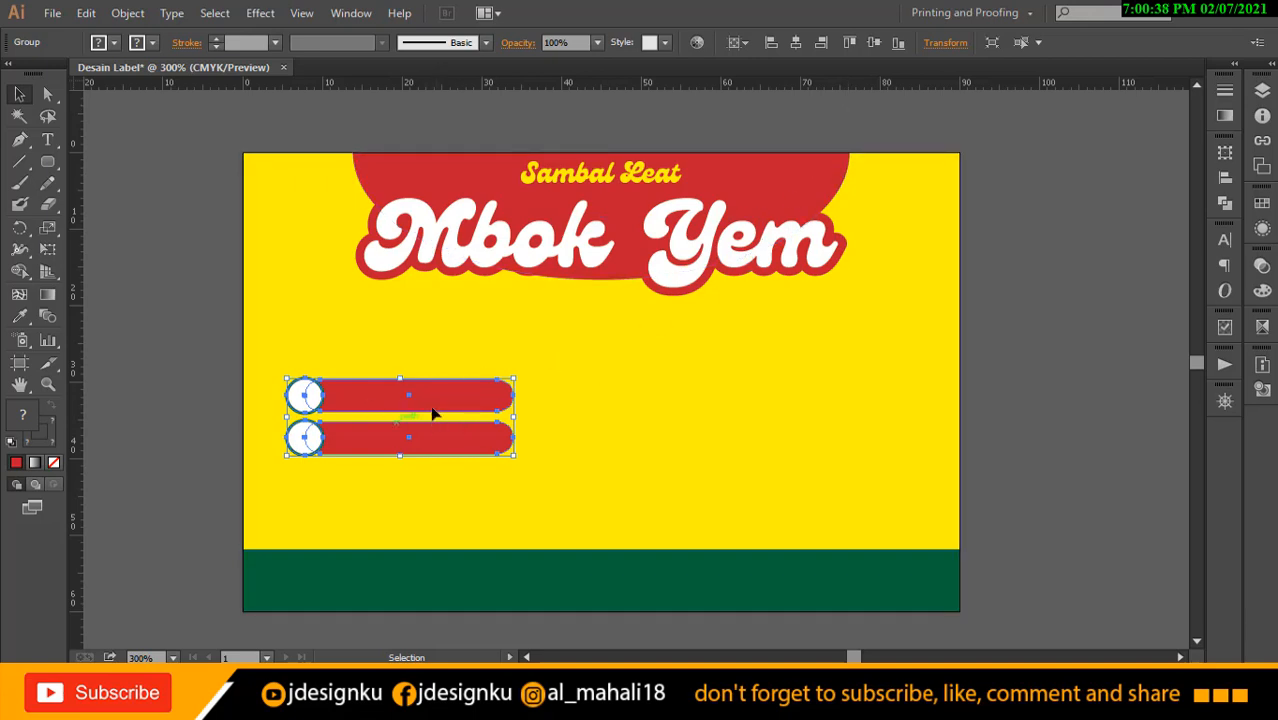
Copy the stacked circle-and-bar pair with a 30 mm horizontal and 0 mm vertical offset, repeating the copy to make three columns.
{"action": "left_click", "coordinate": [938, 44]}
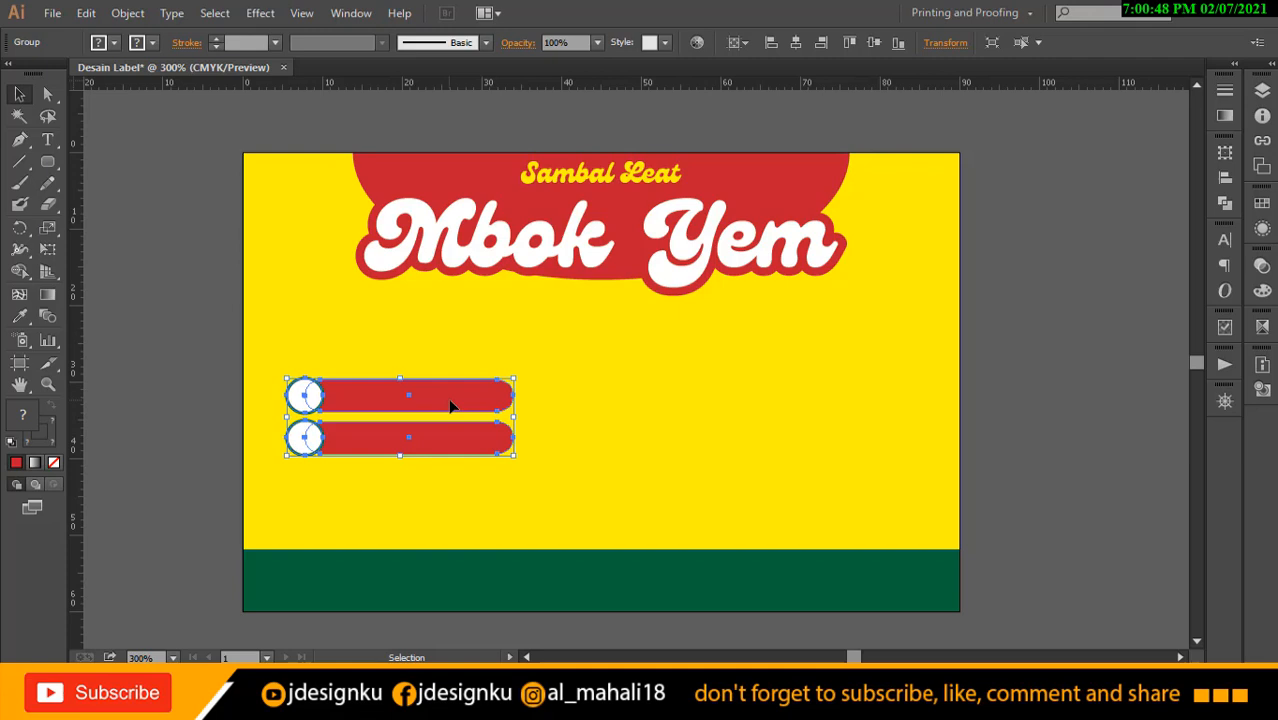
{"action": "key", "text": "Return"}
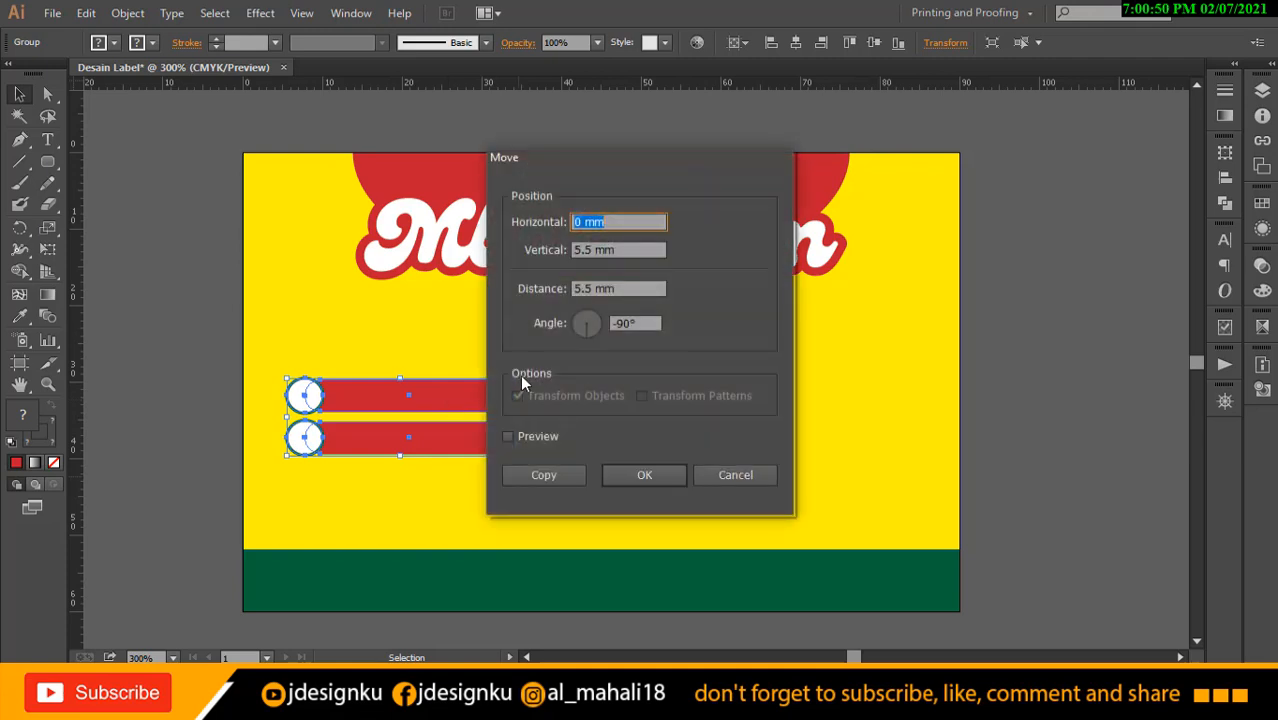
{"action": "type", "text": "30"}
{"action": "key", "text": "Tab"}
{"action": "type", "text": "0"}
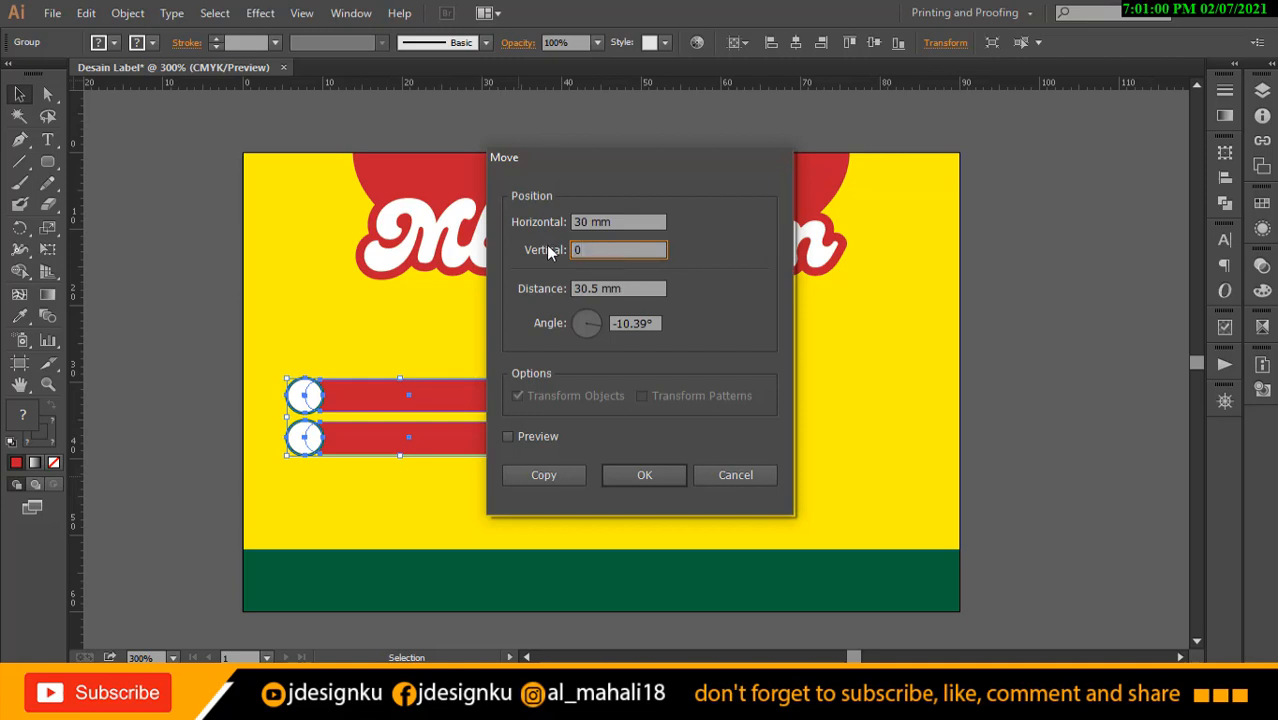
{"action": "left_click", "coordinate": [557, 475]}
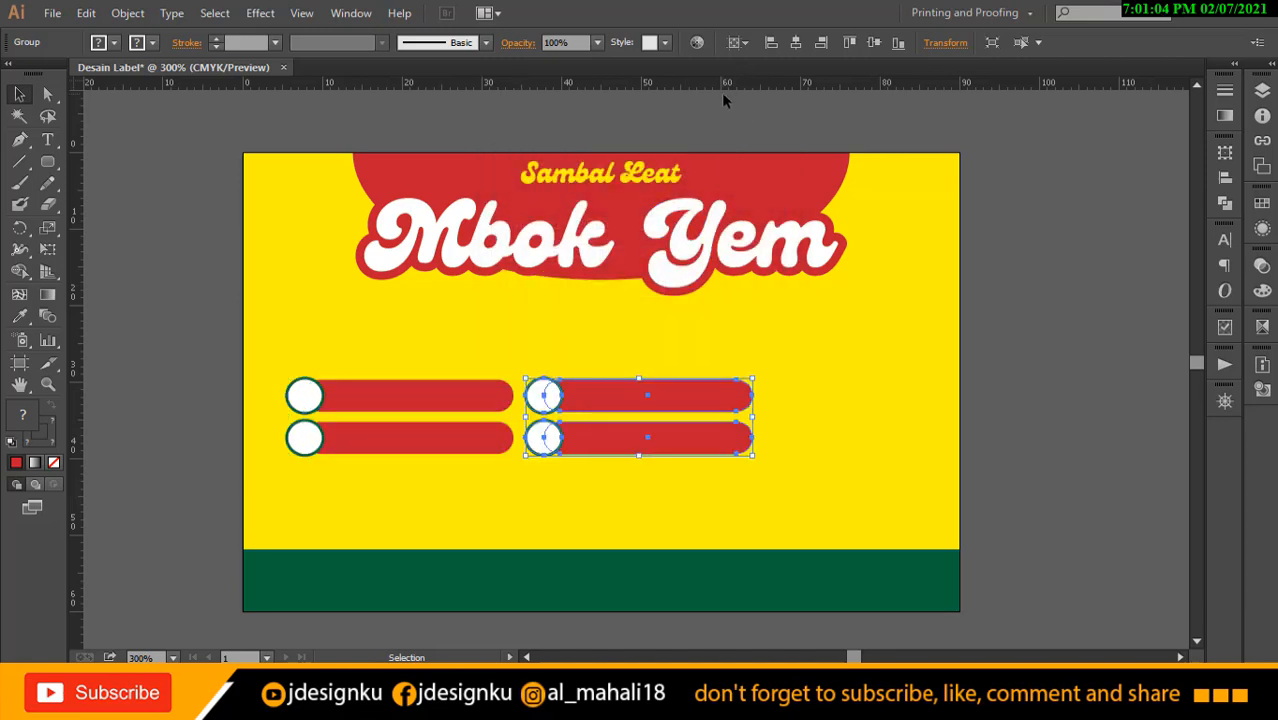
{"action": "key", "text": "ctrl+d"}
{"action": "key", "text": "ctrl+d"}
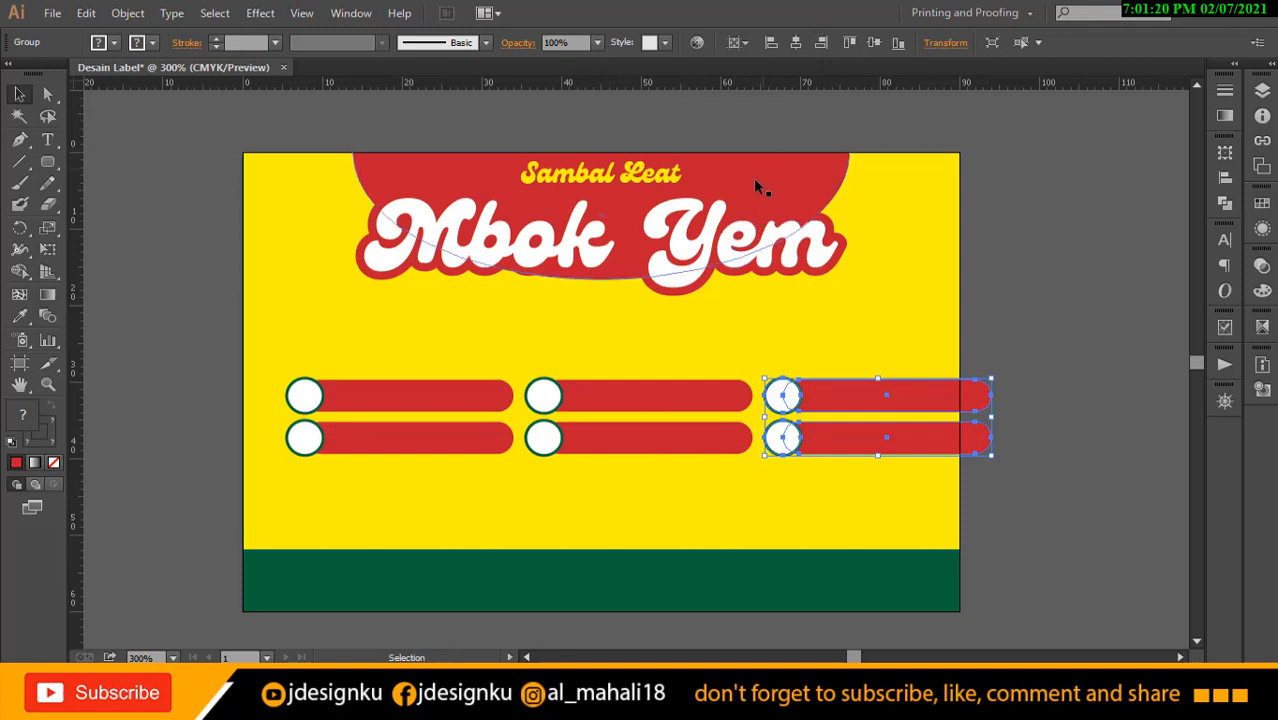
Group the three columns of circle-and-bar elements together.
{"action": "left_click", "coordinate": [676, 408], "text": "shift"}
{"action": "left_click", "coordinate": [463, 408], "text": "shift"}
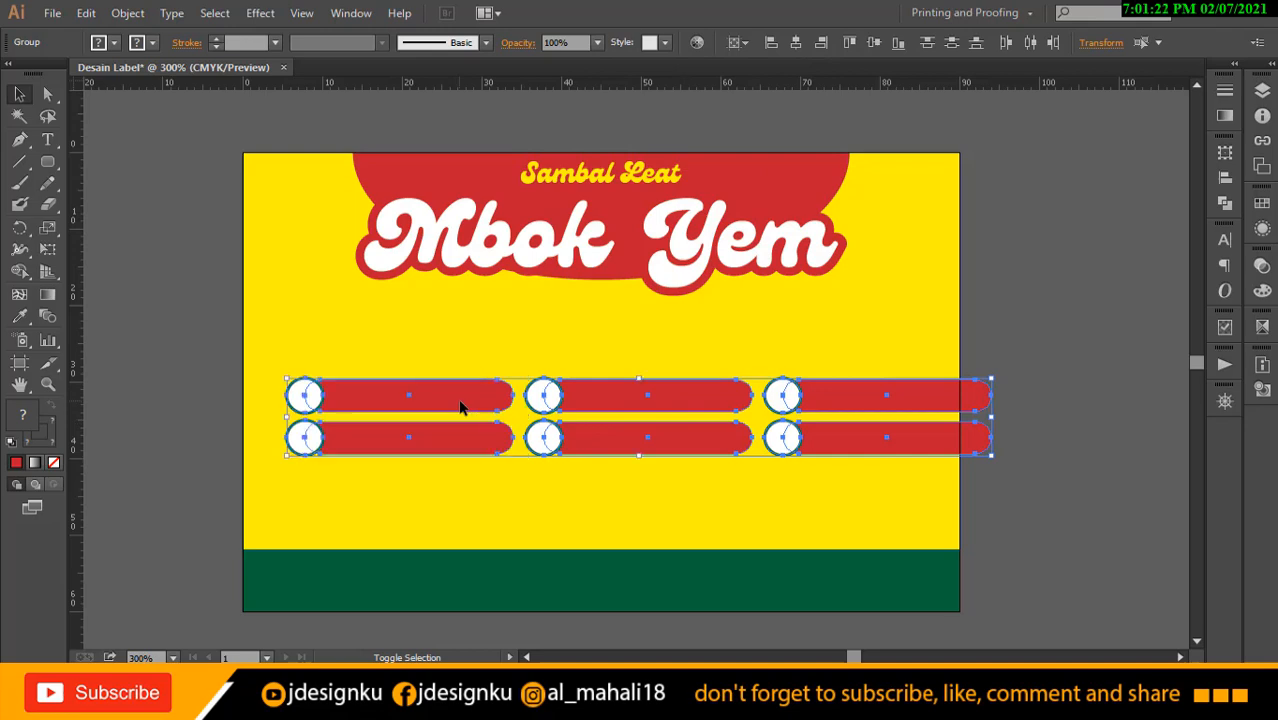
{"action": "key", "text": "ctrl+g"}
Move the grouped columns just above the green band and scale them down proportionally to fit within the label's width.
{"action": "left_click_drag", "start_coordinate": [591, 403], "coordinate": [565, 475]}
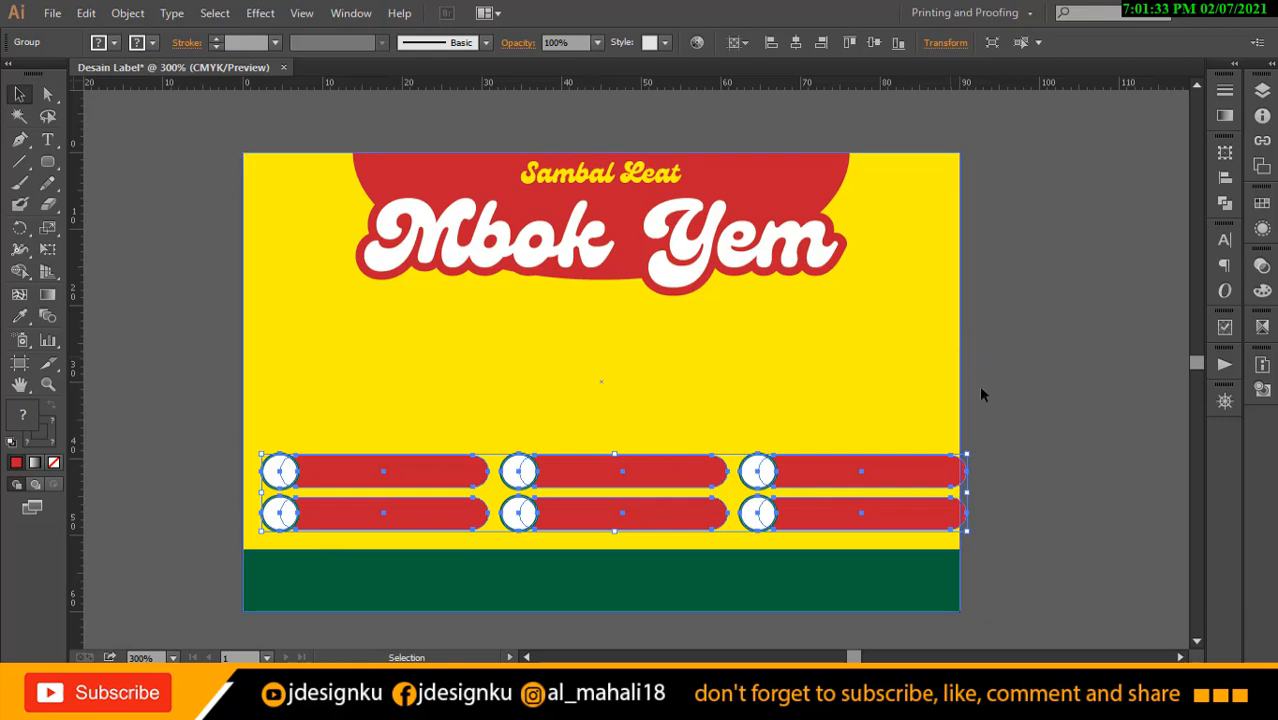
{"action": "key", "text": "shift"}
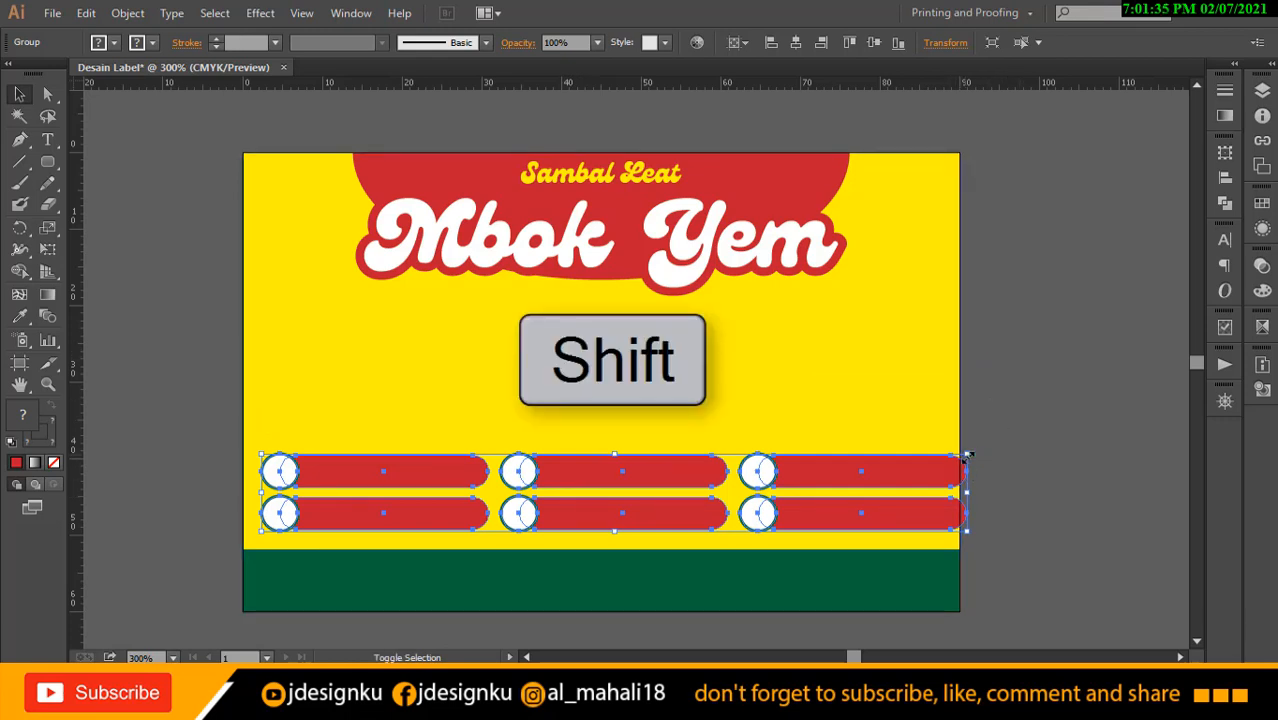
{"action": "left_click_drag", "start_coordinate": [966, 456], "coordinate": [935, 459]}
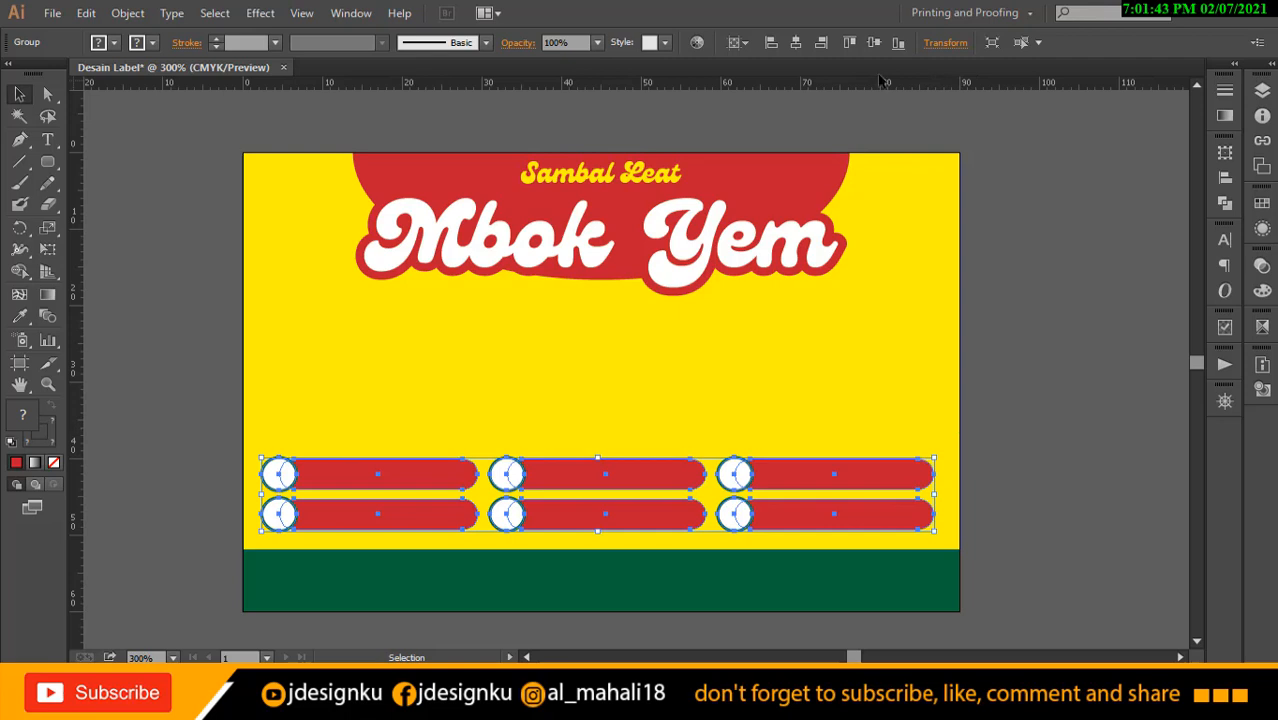
Center the circle-and-bar grid horizontally on the label and nudge it slightly down toward the green band.
{"action": "left_click", "coordinate": [797, 45]}
{"action": "left_click", "coordinate": [1120, 235]}
{"action": "left_click", "coordinate": [896, 470]}
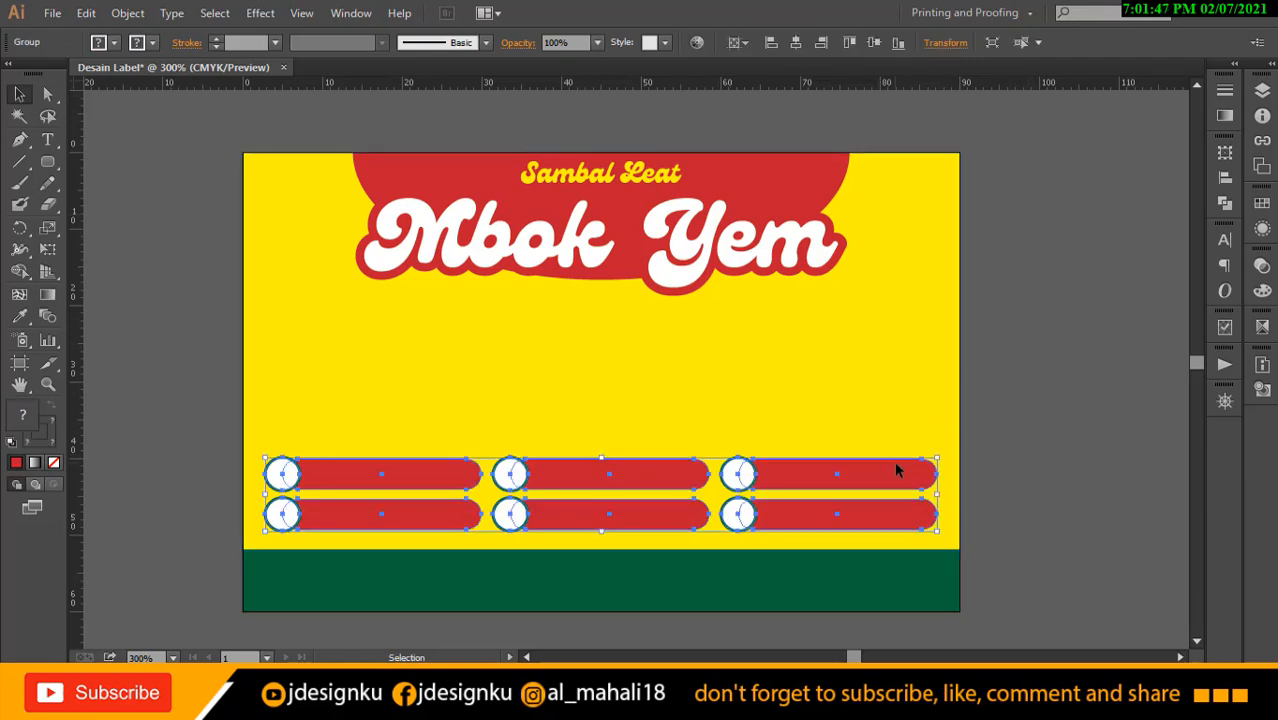
{"action": "key", "text": "Down"}
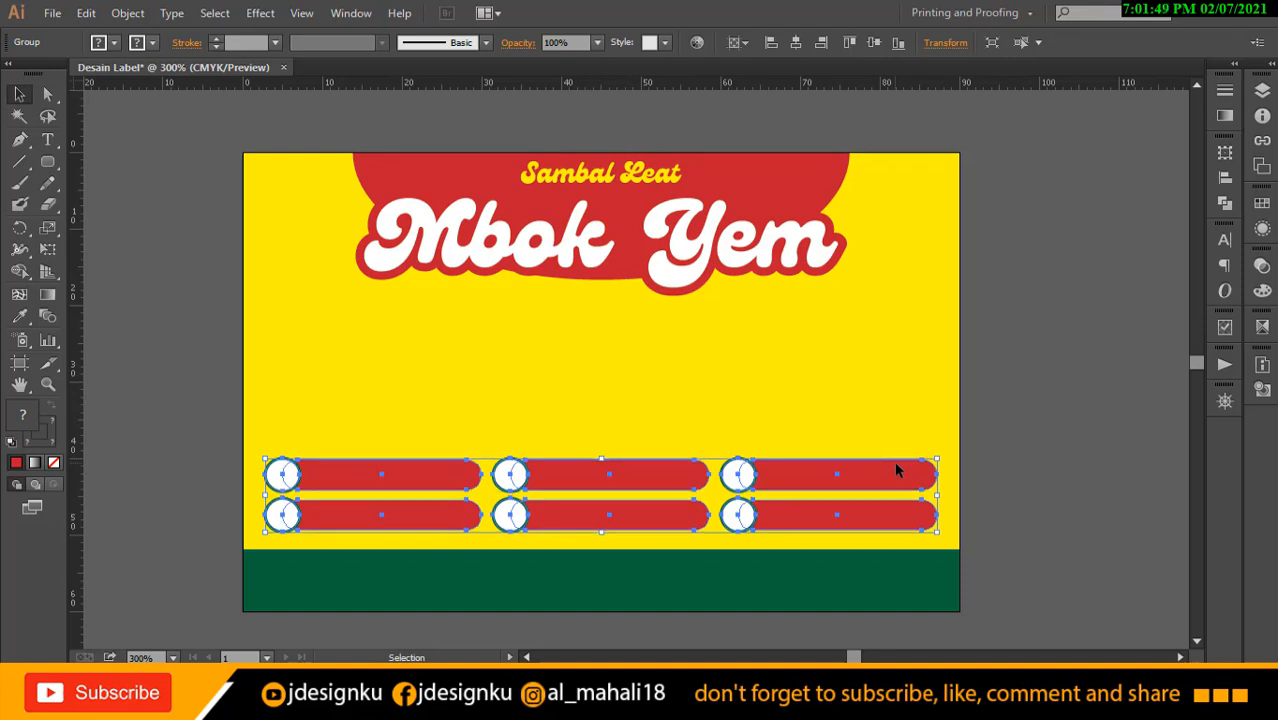
{"action": "key", "text": "Down"}
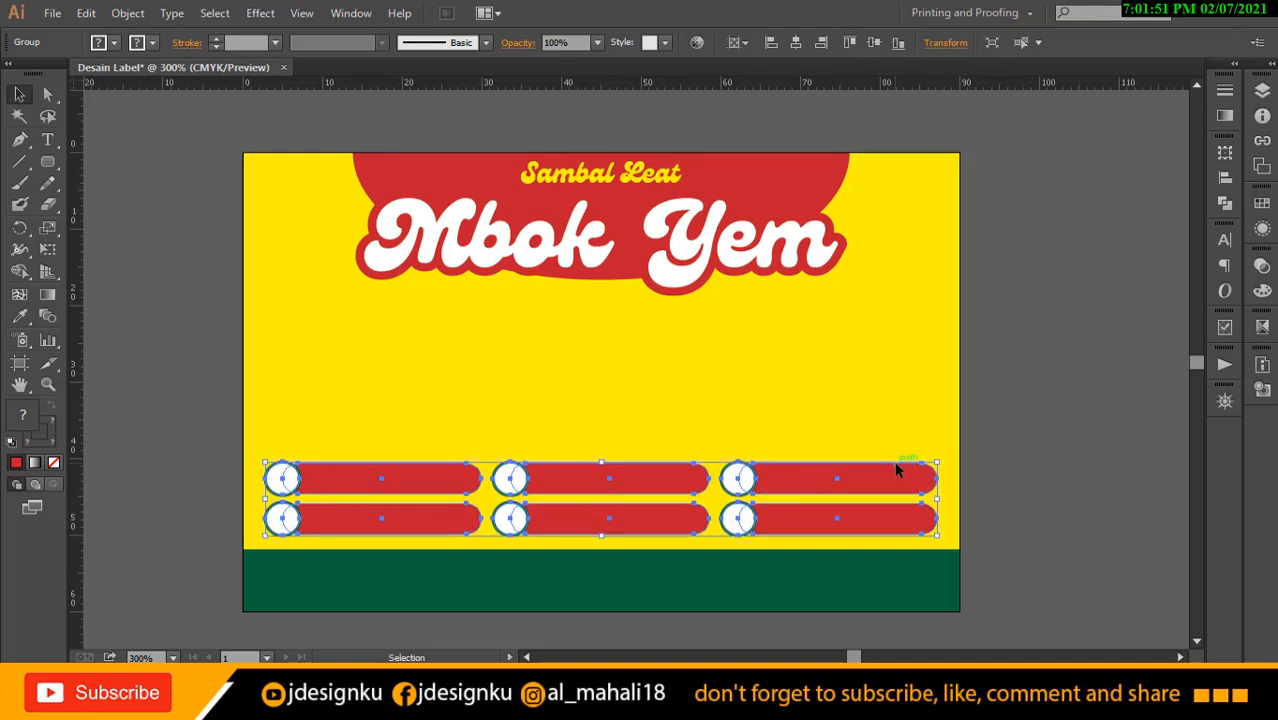
{"action": "left_click", "coordinate": [1094, 366]}
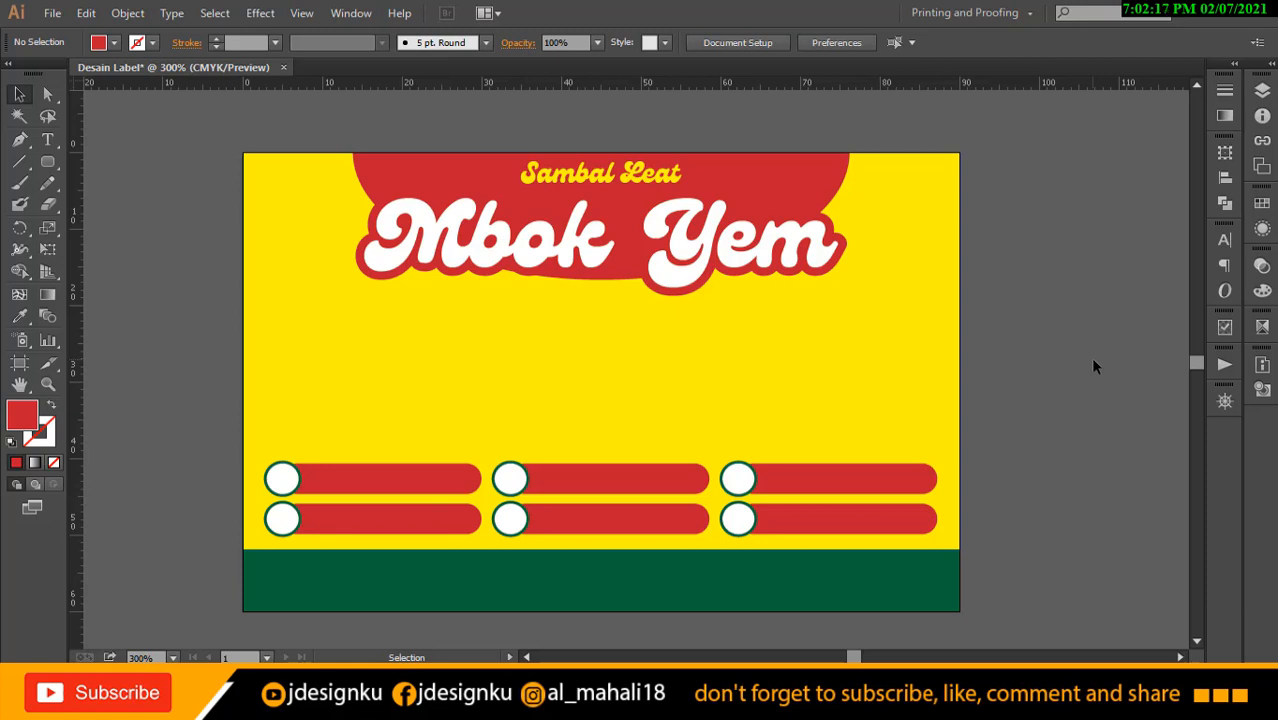
Add the text "SAMBAL CUMI" and place it in the yellow area above the red bars.
{"action": "left_click", "coordinate": [56, 143]}
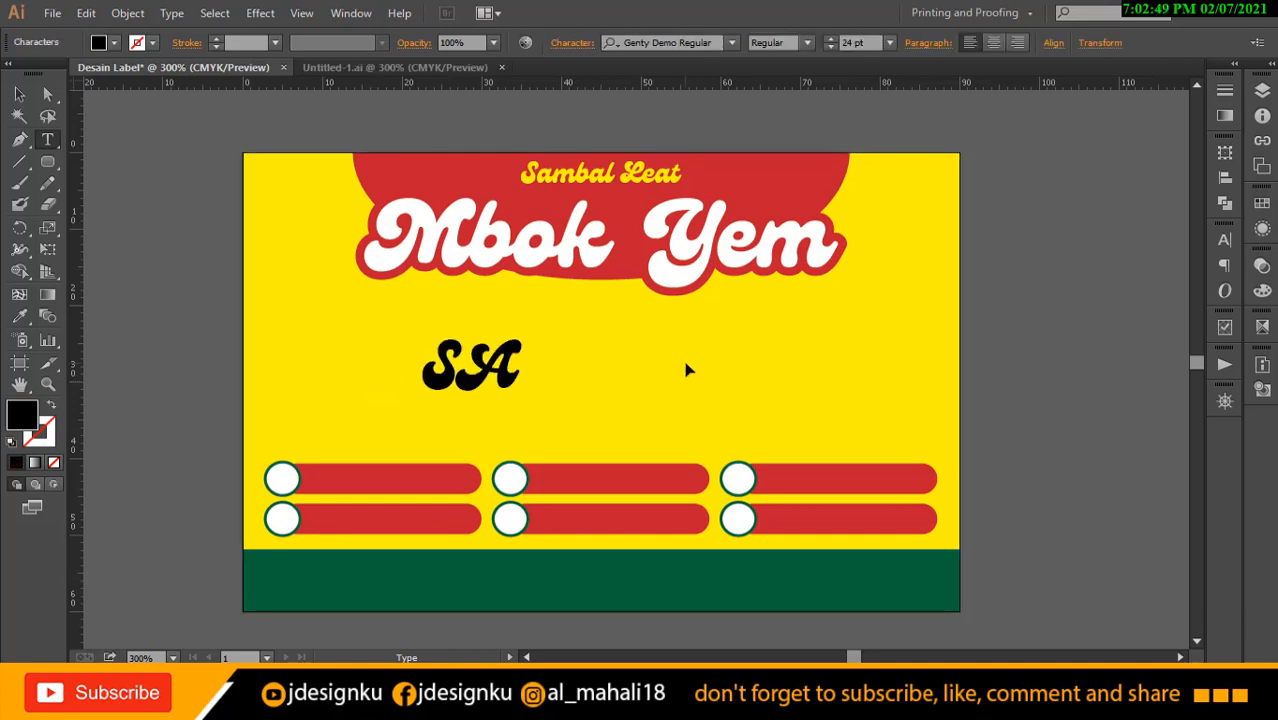
{"action": "type", "text": "MBAL"}
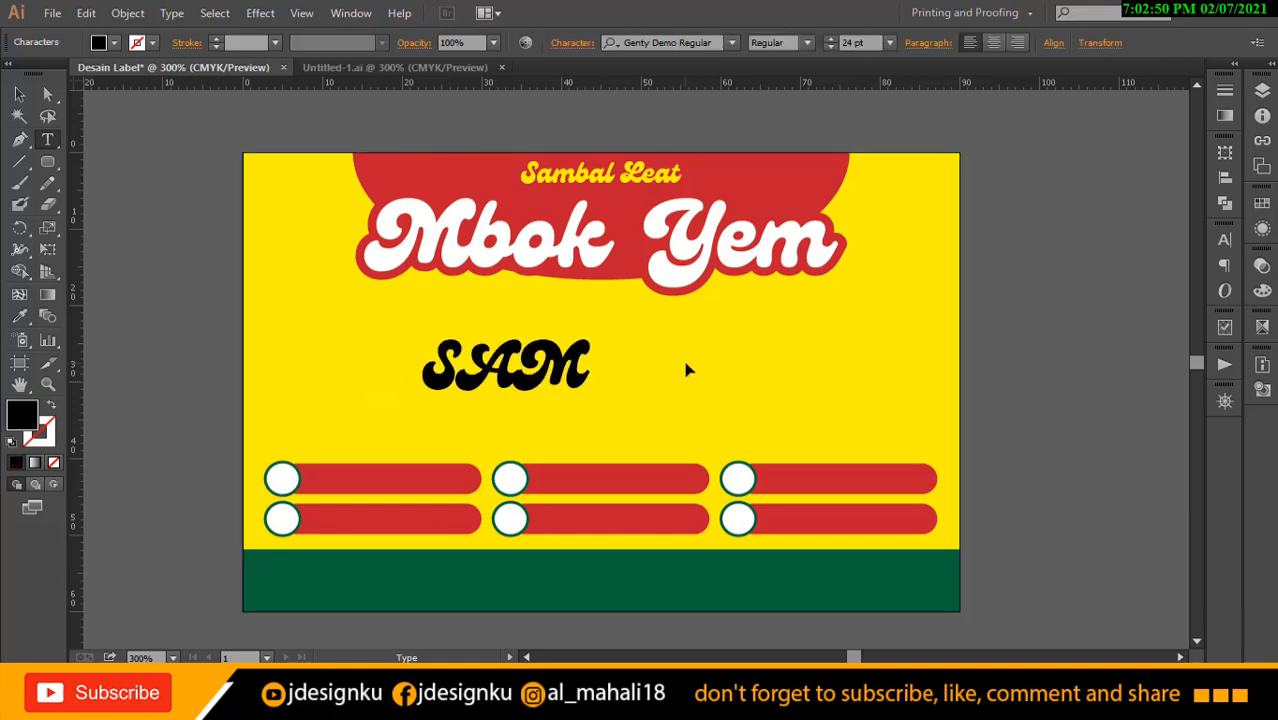
{"action": "type", "text": "MI"}
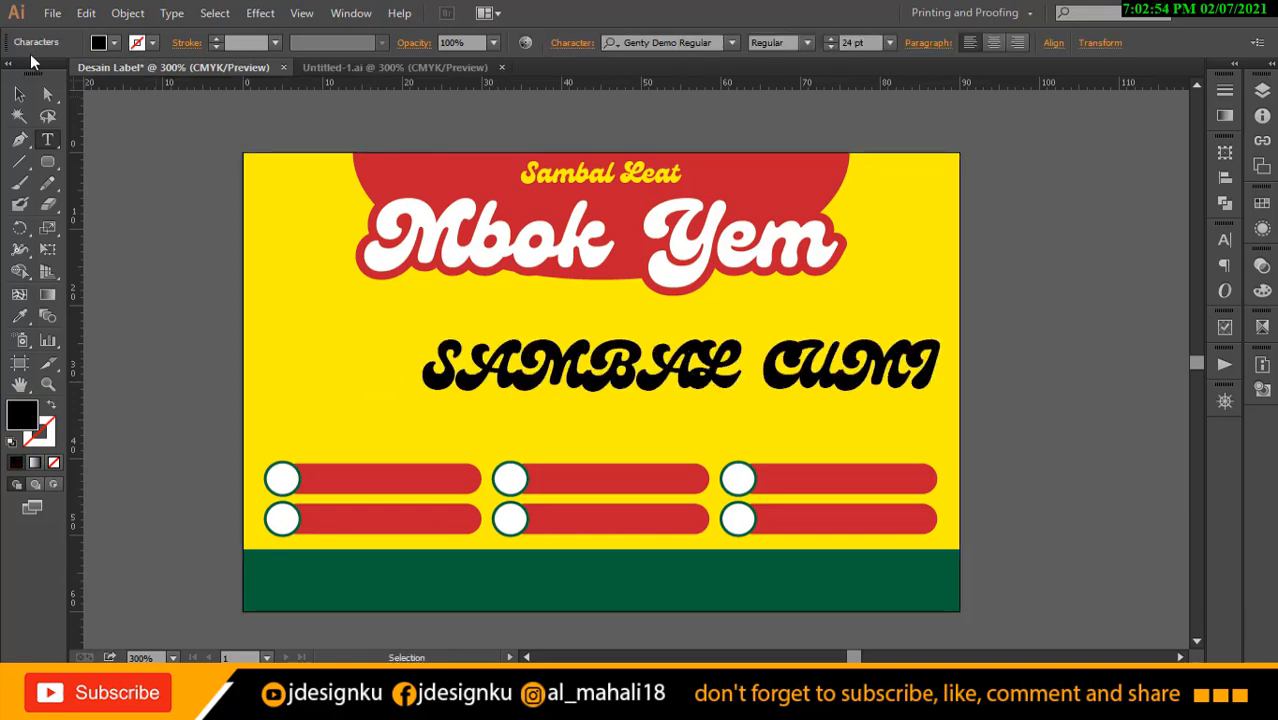
{"action": "left_click", "coordinate": [20, 94]}
{"action": "left_click_drag", "start_coordinate": [665, 390], "coordinate": [548, 388]}
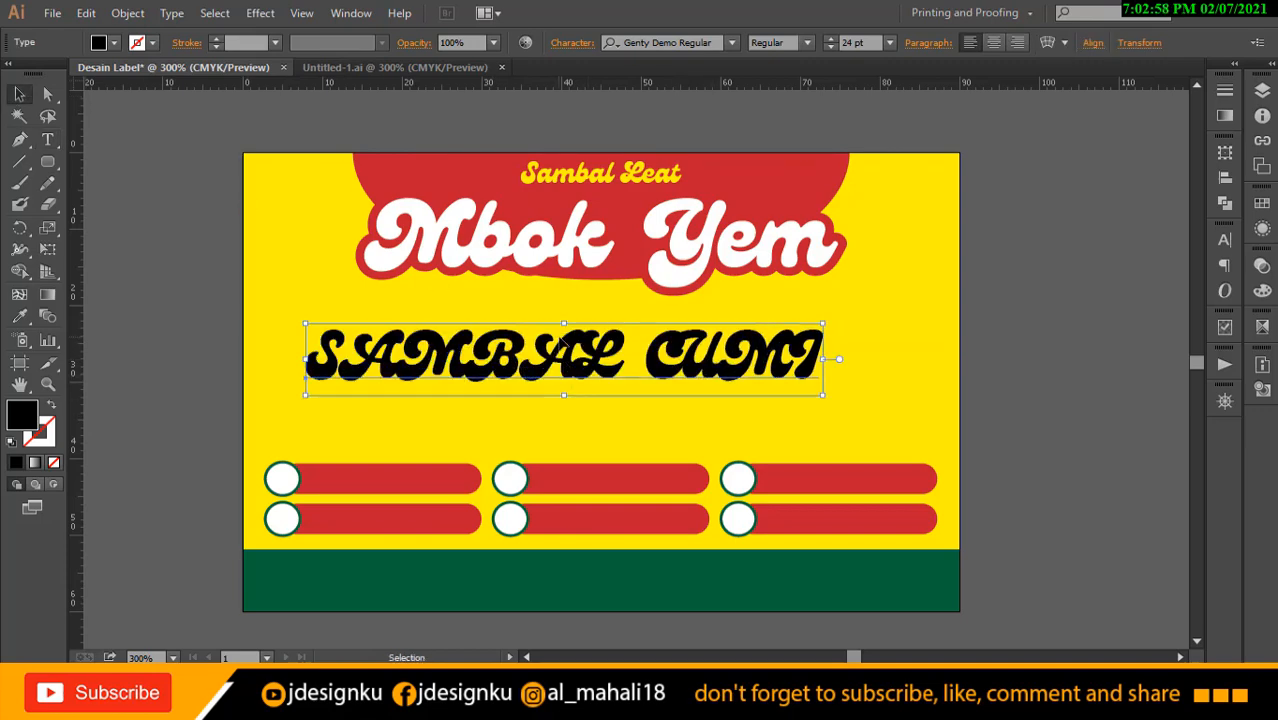
Set the SAMBAL CUMI text in Comic Sans MS Bold and fill it with white.
{"action": "left_click", "coordinate": [681, 43]}
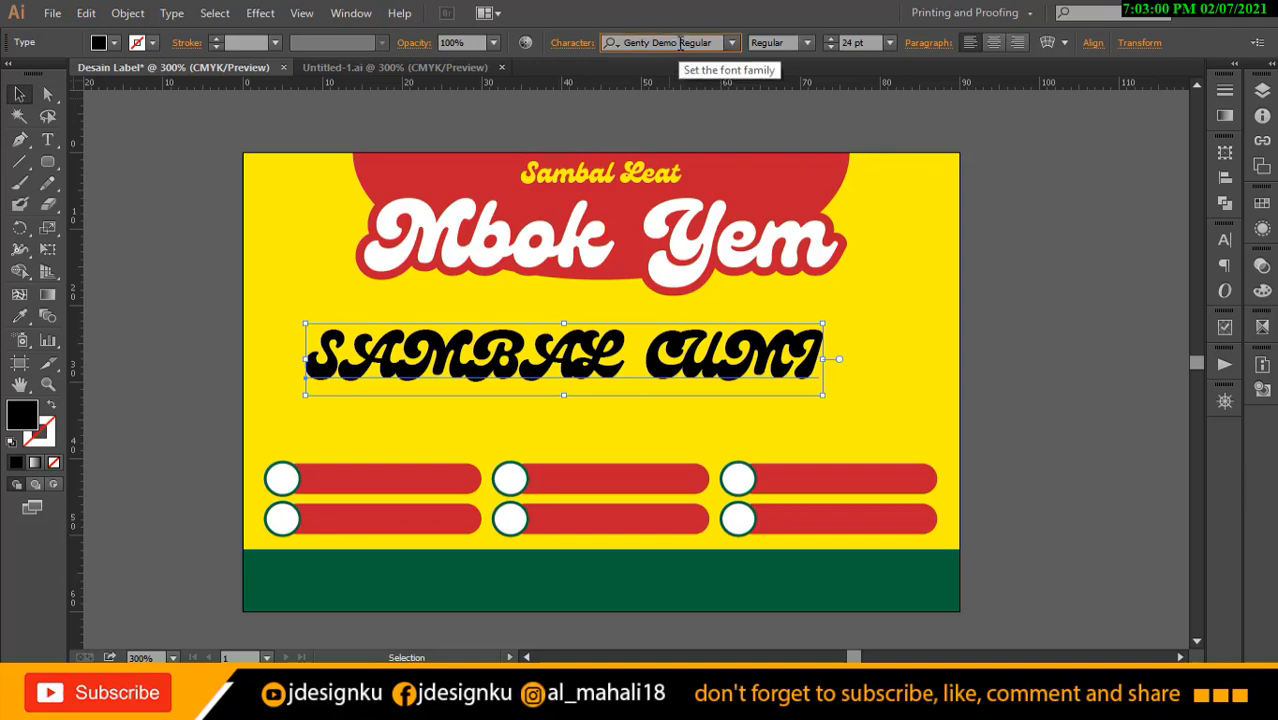
{"action": "type", "text": "CO"}
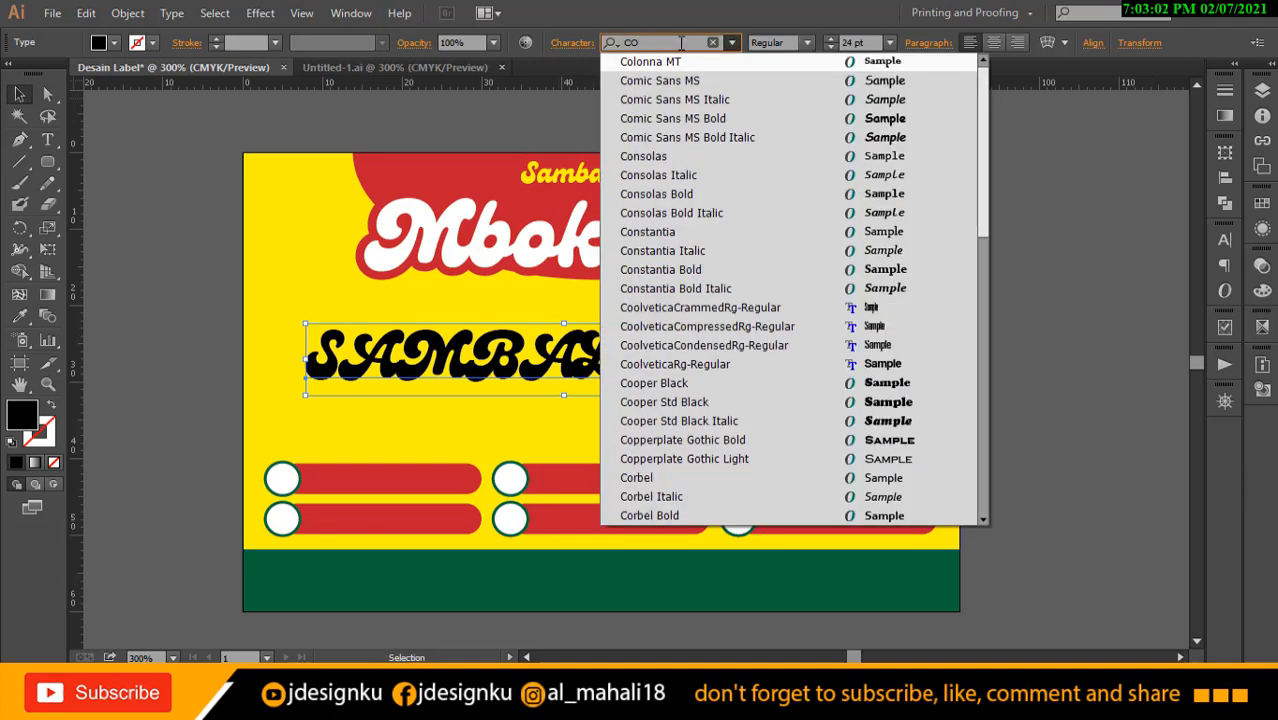
{"action": "type", "text": "MI"}
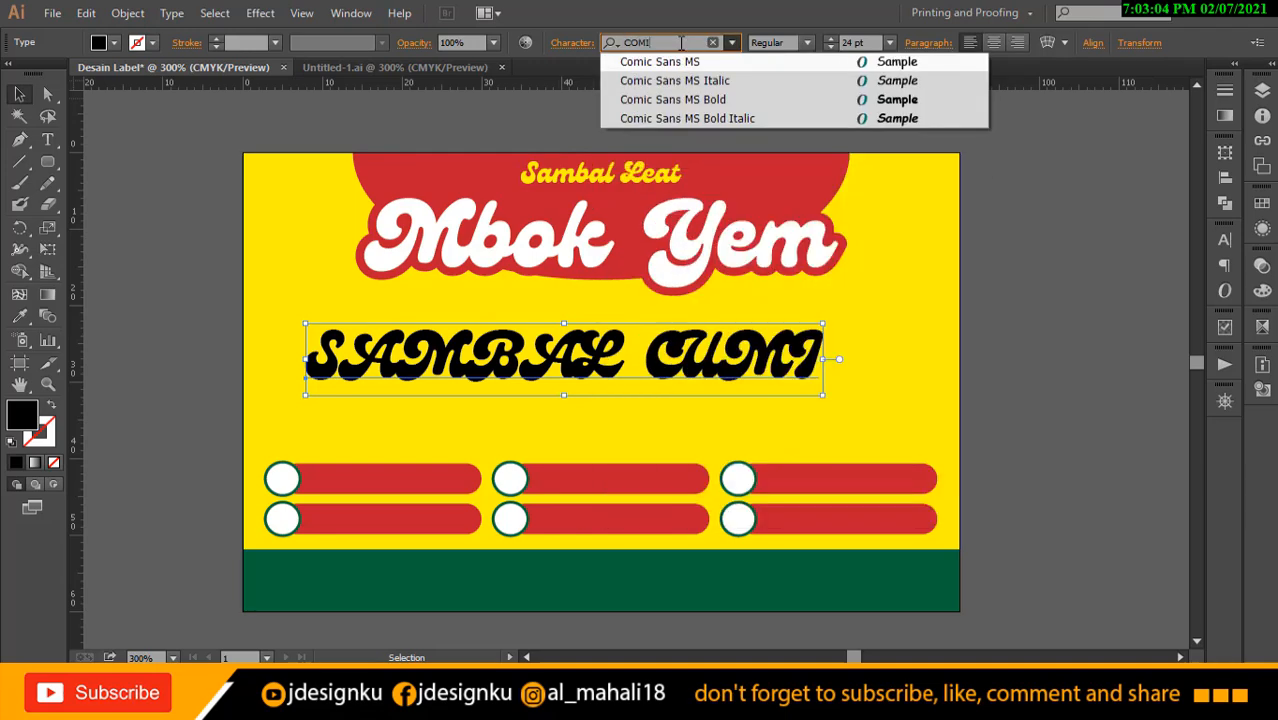
{"action": "key", "text": "Return"}
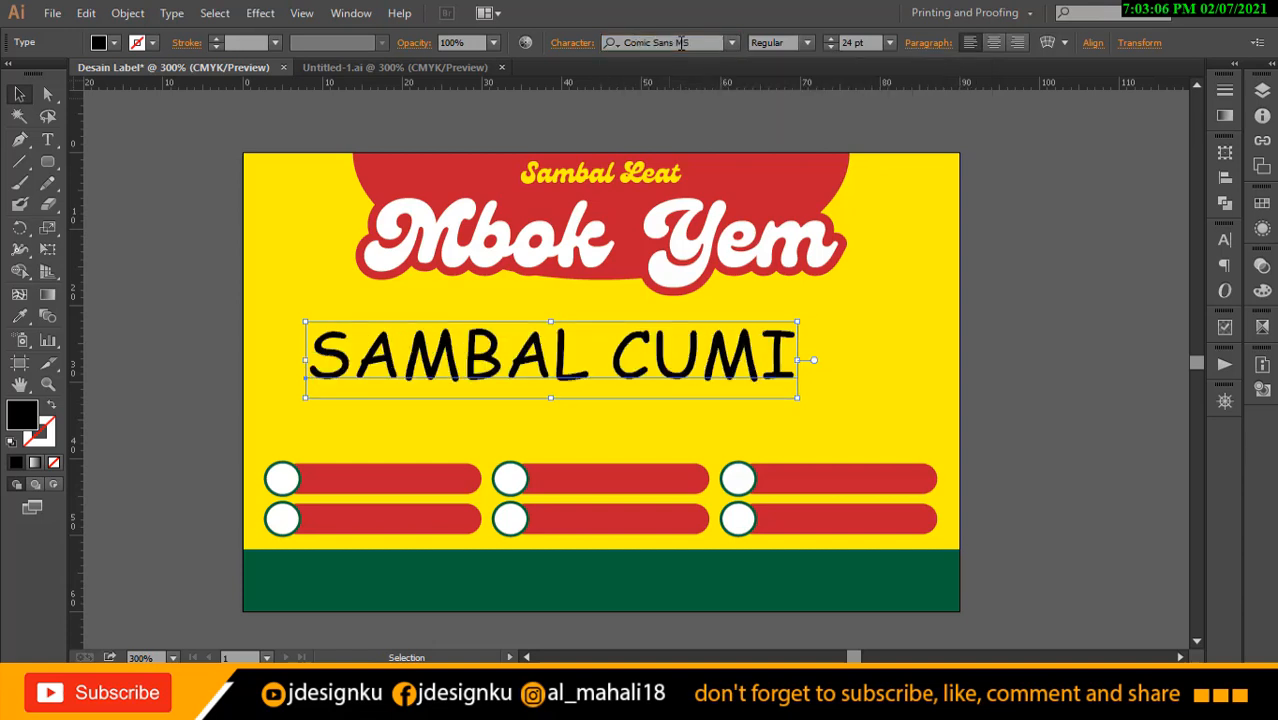
{"action": "left_click", "coordinate": [804, 42]}
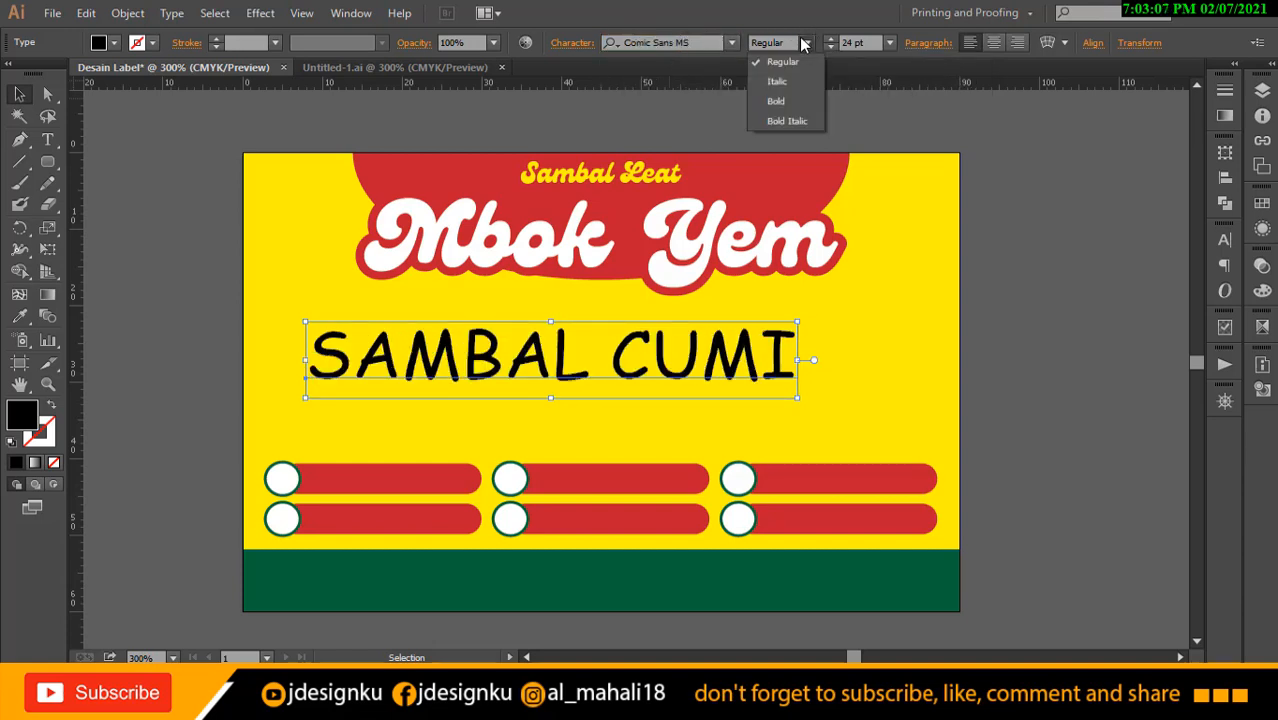
{"action": "left_click", "coordinate": [777, 101]}
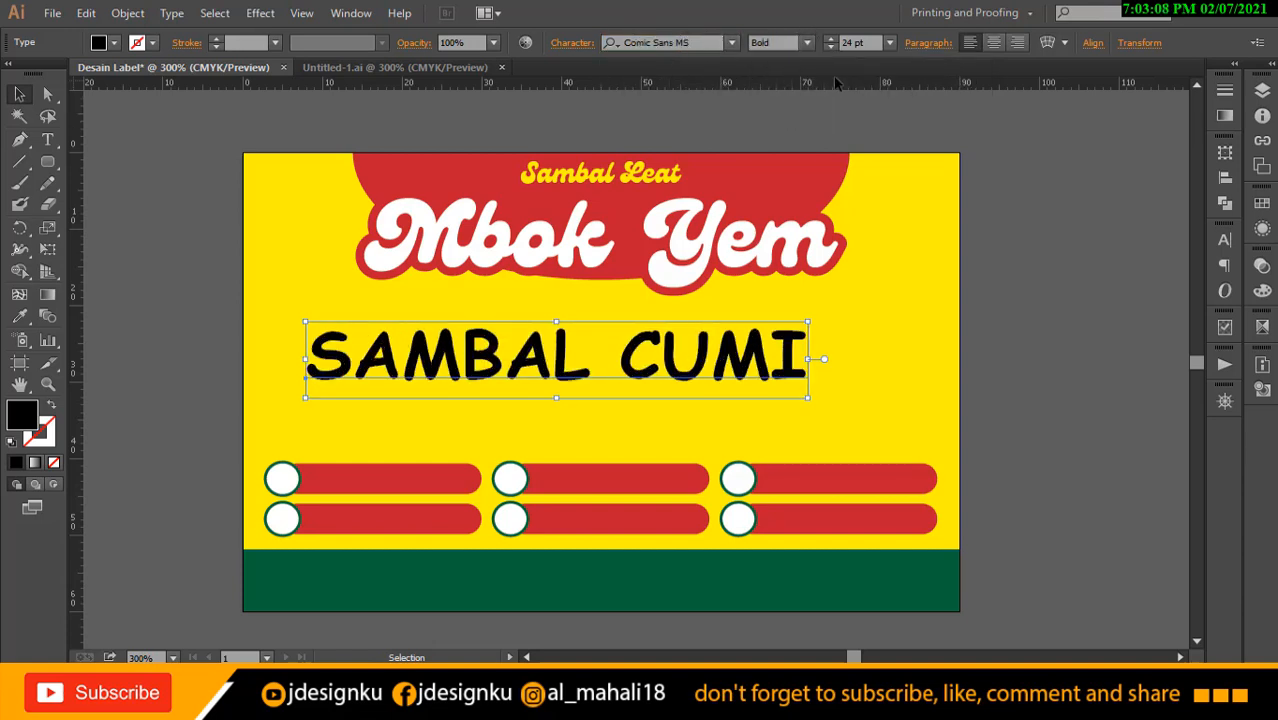
{"action": "left_click", "coordinate": [114, 43]}
{"action": "left_click", "coordinate": [38, 73]}
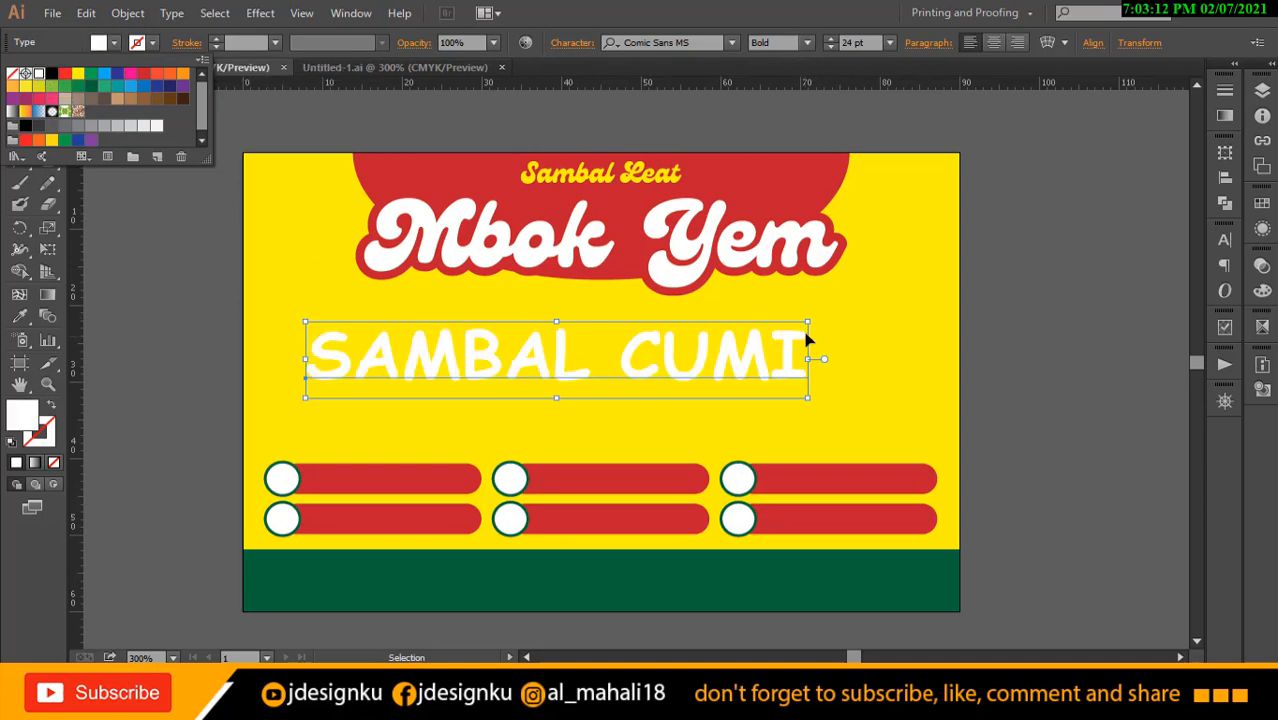
Scale the SAMBAL CUMI text down proportionally to about 7 pt and place it on the upper red bar of the first column.
{"action": "left_click", "coordinate": [807, 323], "text": "shift"}
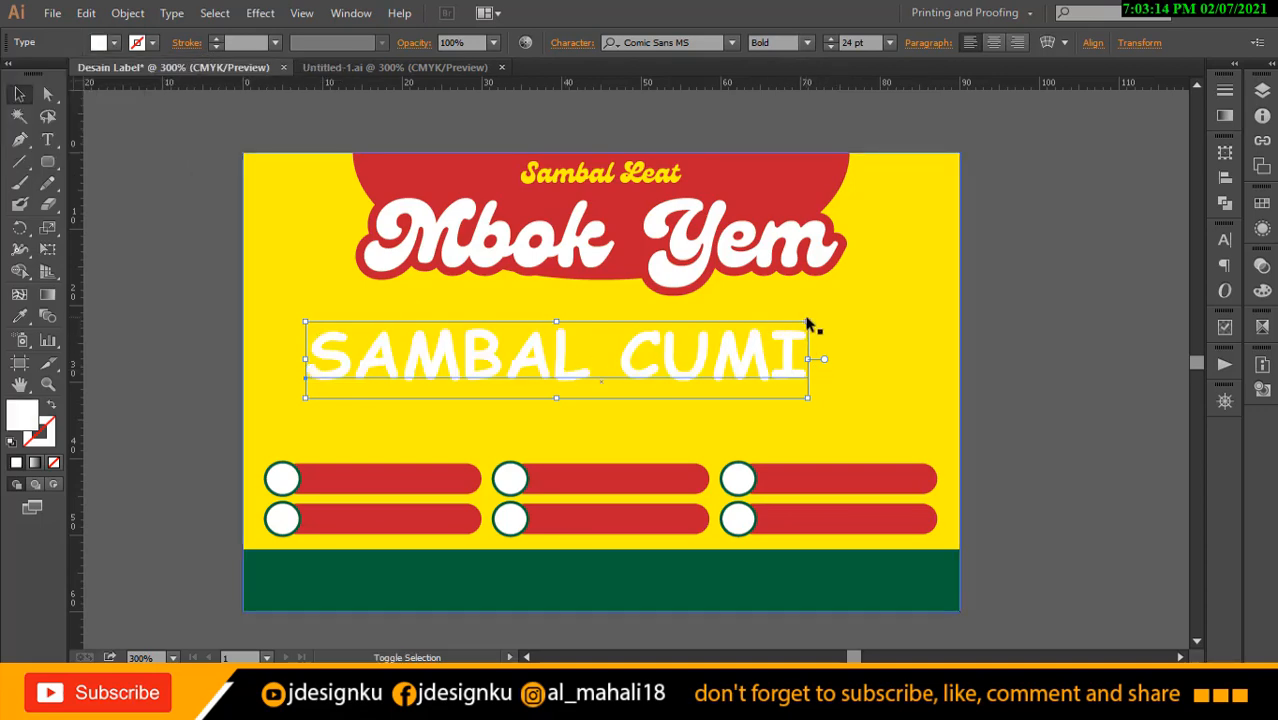
{"action": "left_click_drag", "start_coordinate": [807, 323], "coordinate": [560, 373]}
{"action": "left_click_drag", "start_coordinate": [463, 395], "coordinate": [474, 491]}
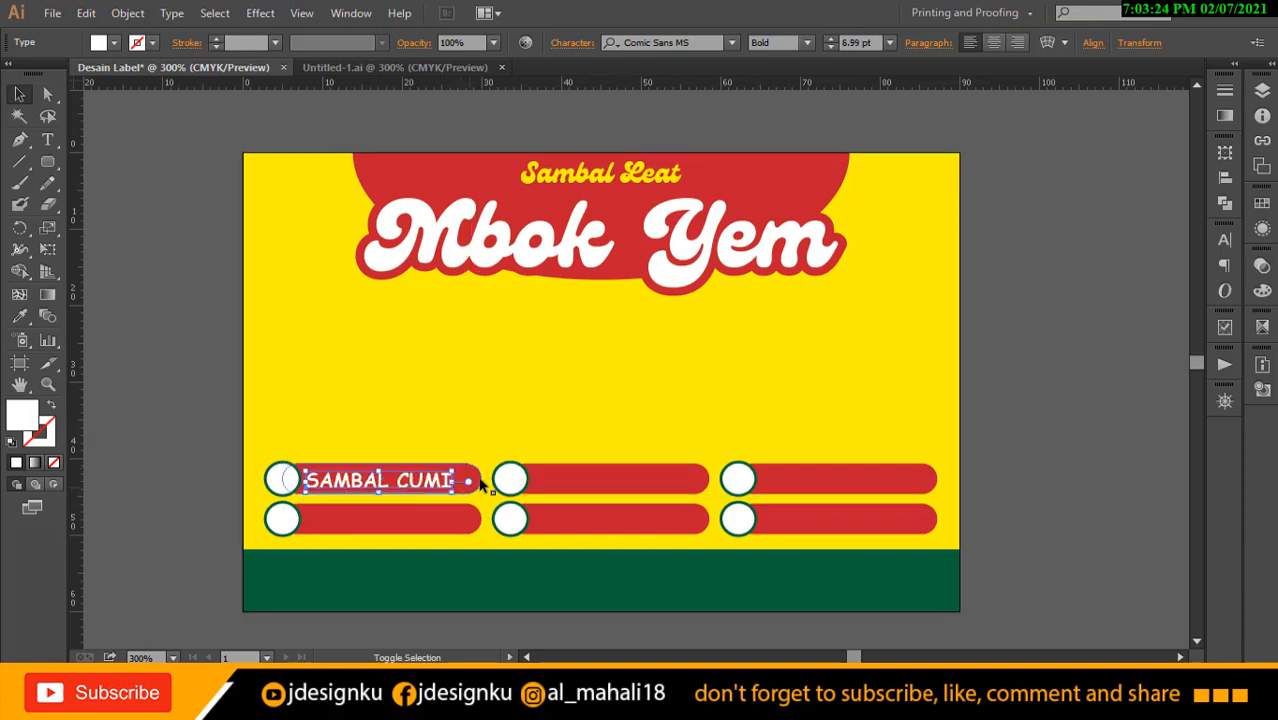
{"action": "left_click", "coordinate": [203, 411]}
Ungroup the circle-and-bar grid into its columns and ungroup the first column into its upper and lower elements.
{"action": "scroll", "coordinate": [465, 505], "scroll_direction": "down", "scroll_amount": 3}
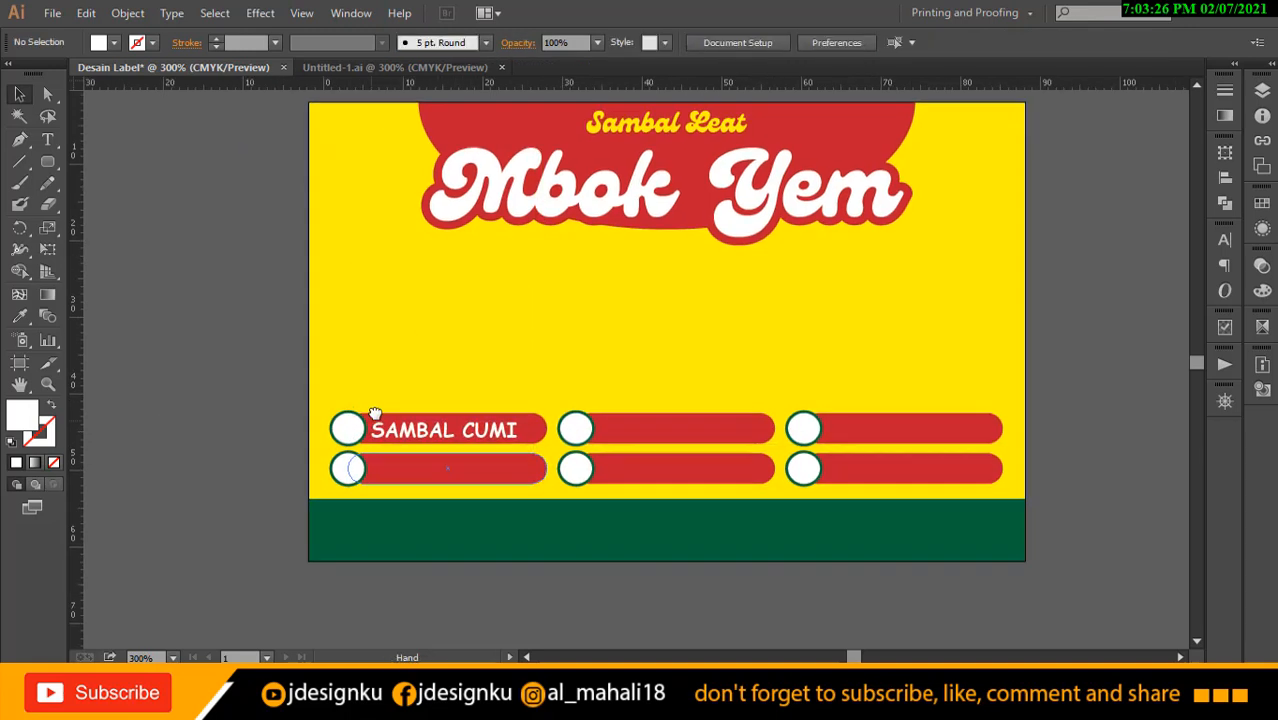
{"action": "key", "text": "z"}
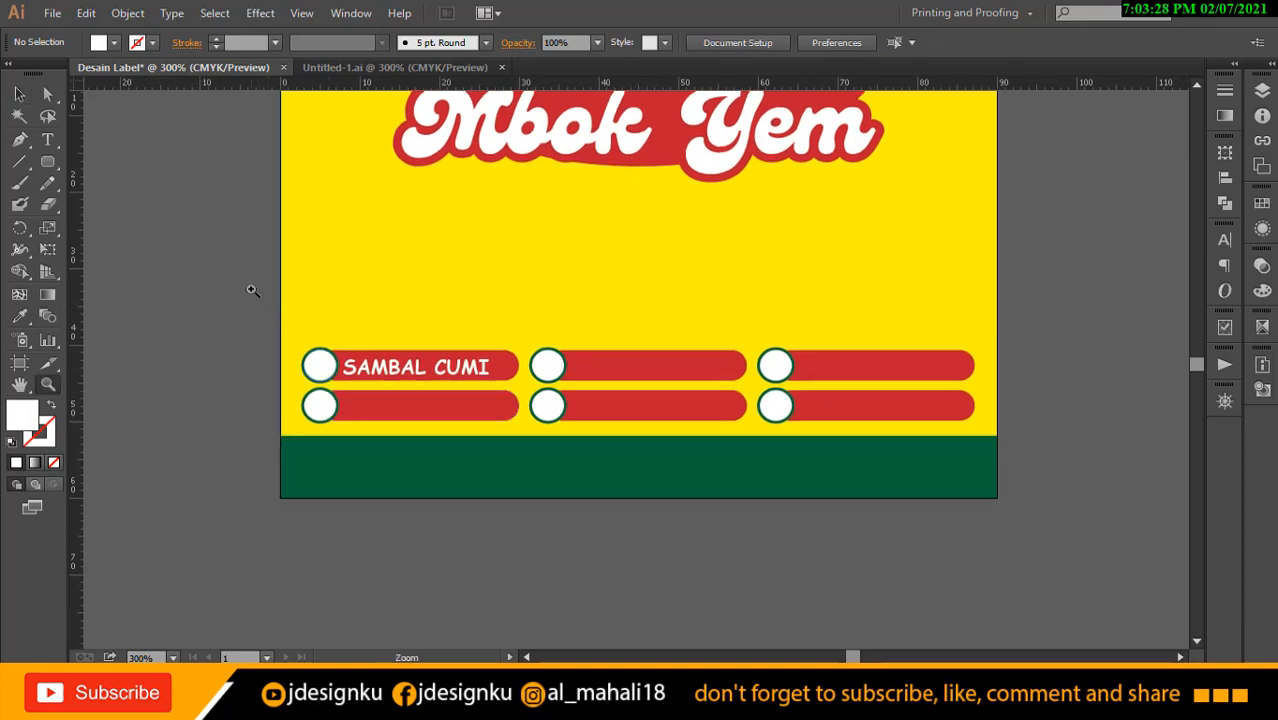
{"action": "left_click_drag", "start_coordinate": [280, 285], "coordinate": [528, 448]}
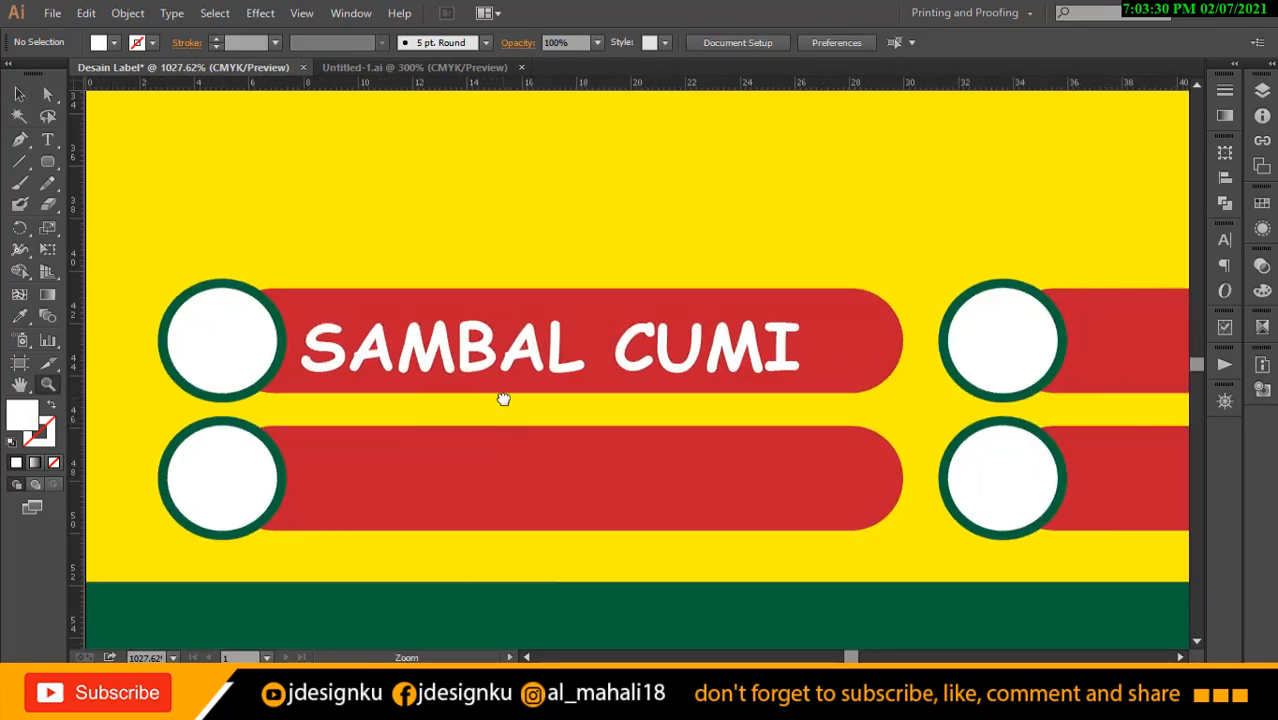
{"action": "key", "text": "v"}
{"action": "left_click", "coordinate": [543, 346]}
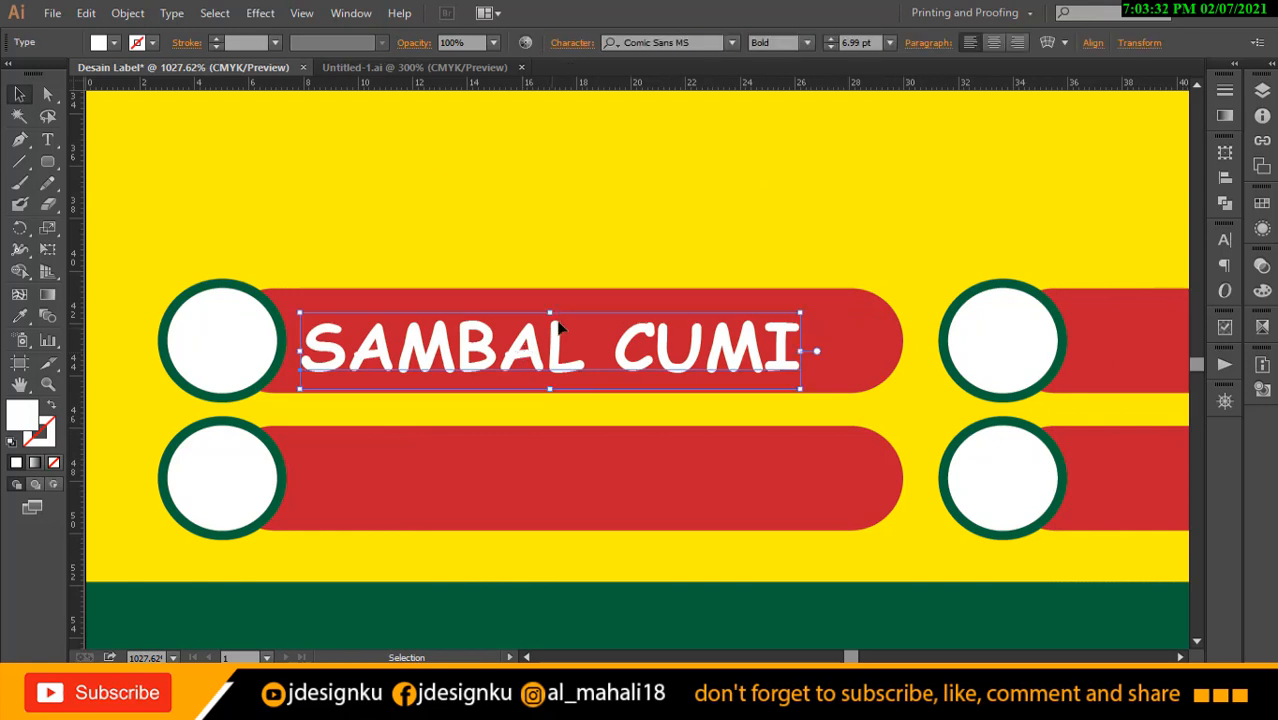
{"action": "left_click", "coordinate": [587, 288]}
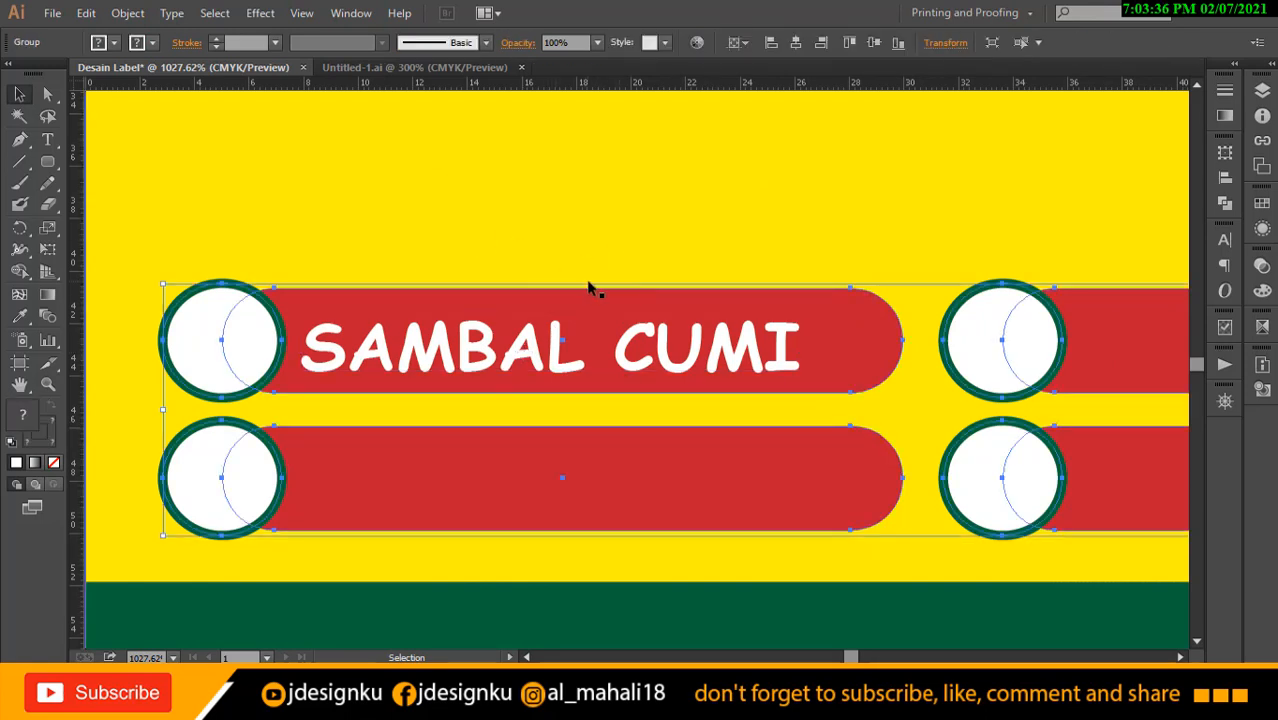
{"action": "key", "text": "ctrl+shift+g"}
{"action": "left_click", "coordinate": [487, 305]}
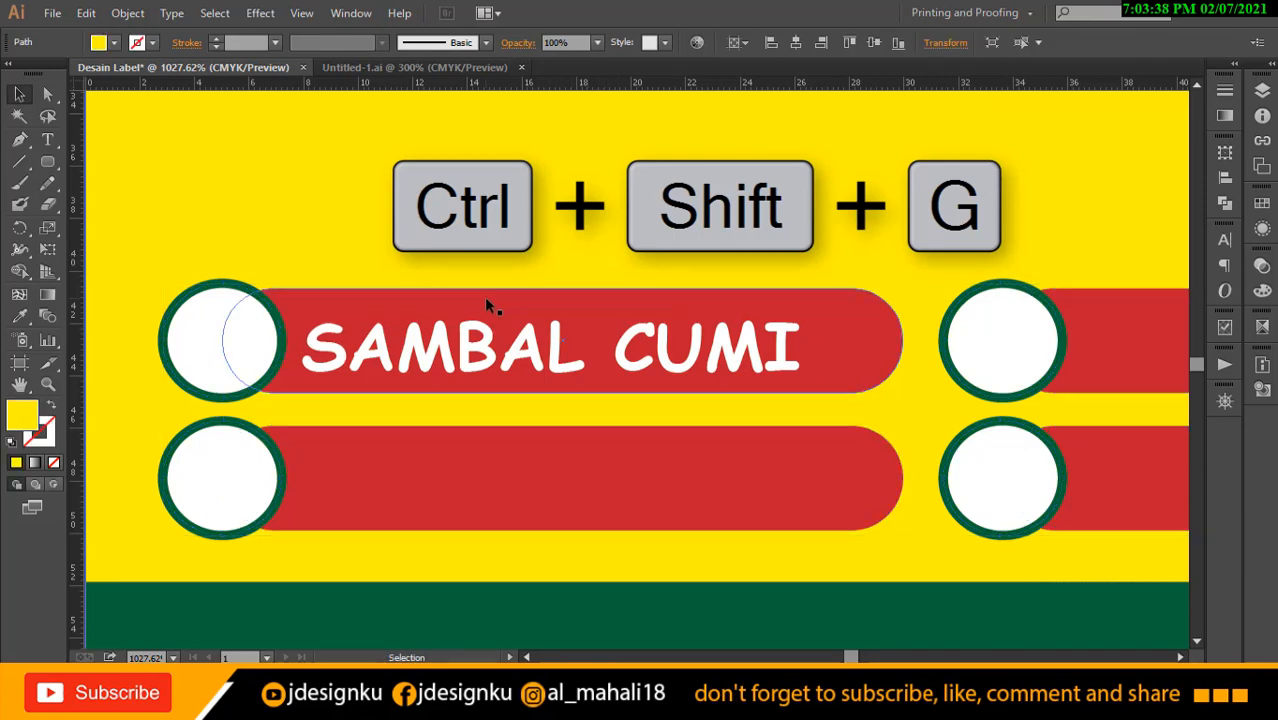
{"action": "left_click", "coordinate": [487, 305]}
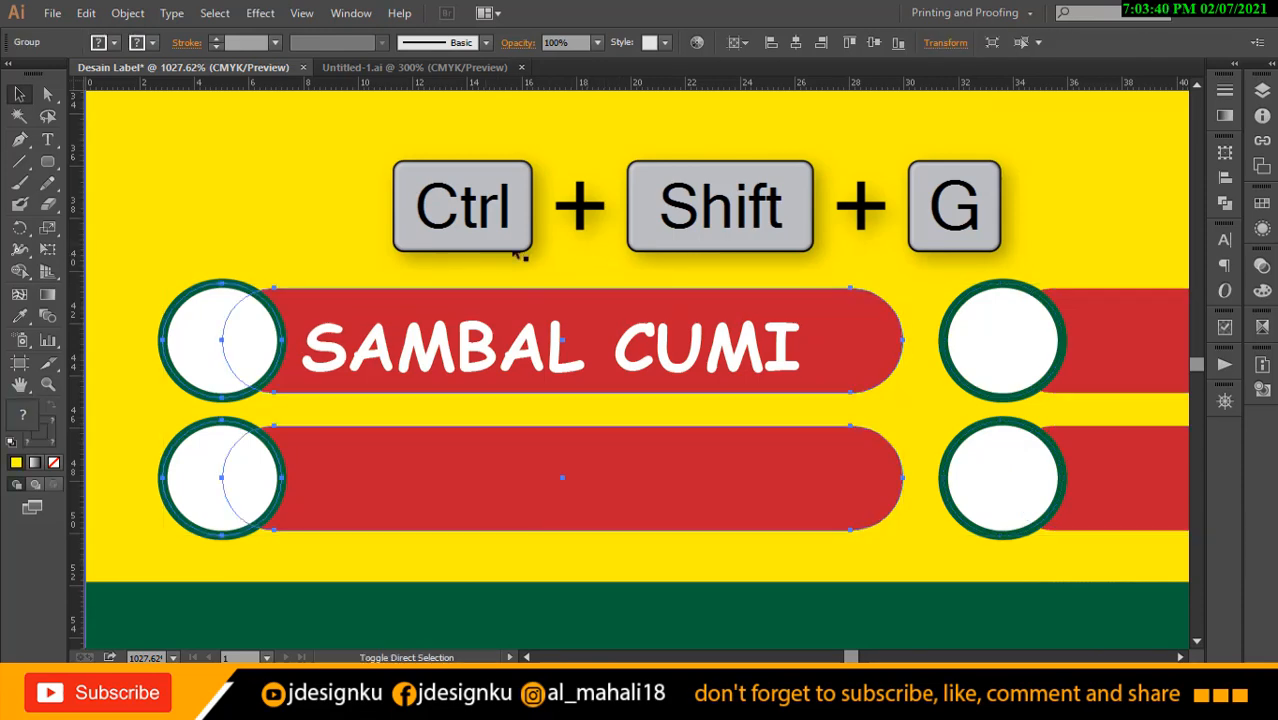
{"action": "key", "text": "ctrl+shift+g"}
Try moving the SAMBAL CUMI text upward off its bar and undo the move.
{"action": "left_click", "coordinate": [531, 228]}
{"action": "left_click_drag", "start_coordinate": [480, 338], "coordinate": [490, 268]}
{"action": "key", "text": "ctrl+z"}
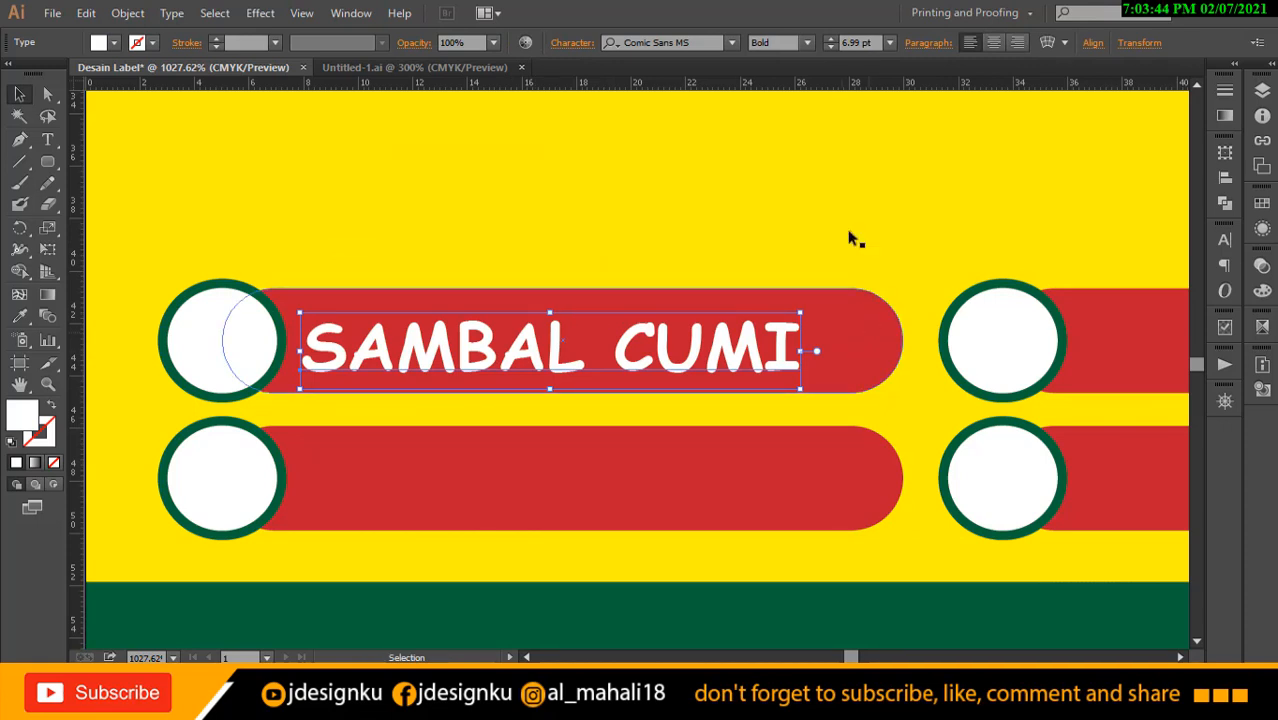
Center the SAMBAL CUMI text horizontally and vertically on the first column's upper circle-and-bar element.
{"action": "left_click", "coordinate": [722, 243]}
{"action": "left_click", "coordinate": [658, 339]}
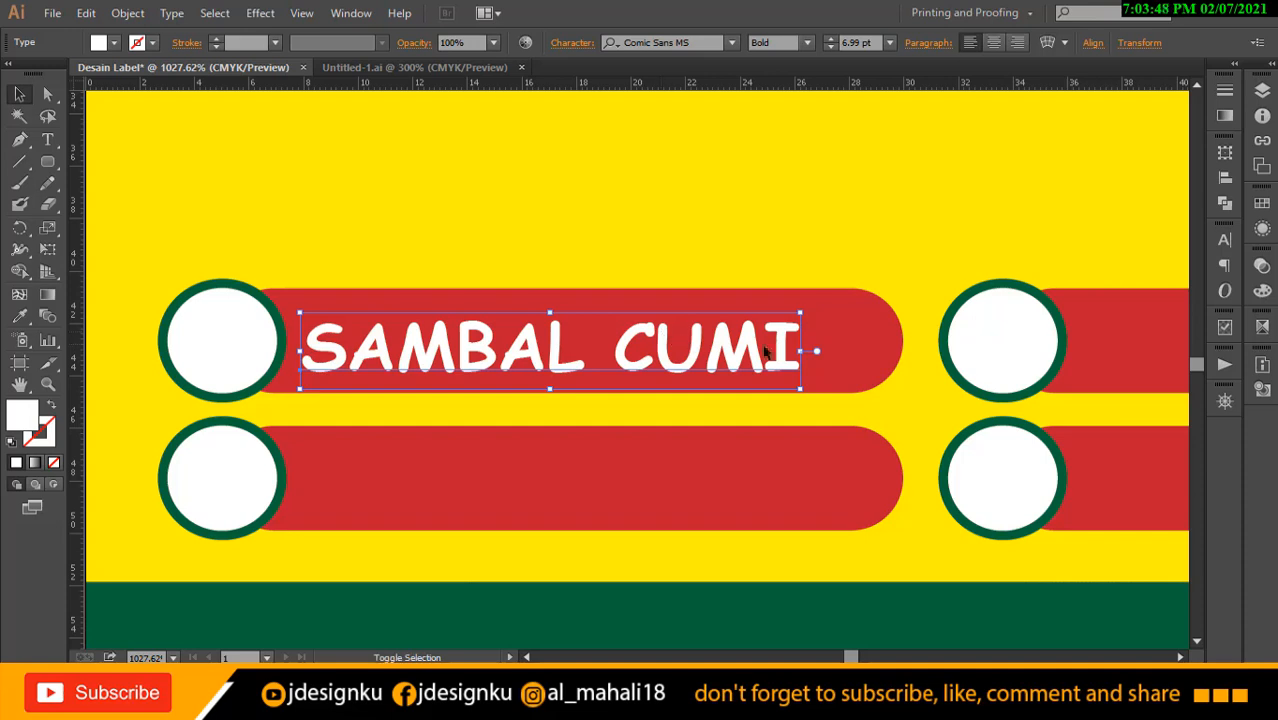
{"action": "left_click", "coordinate": [842, 304], "text": "shift"}
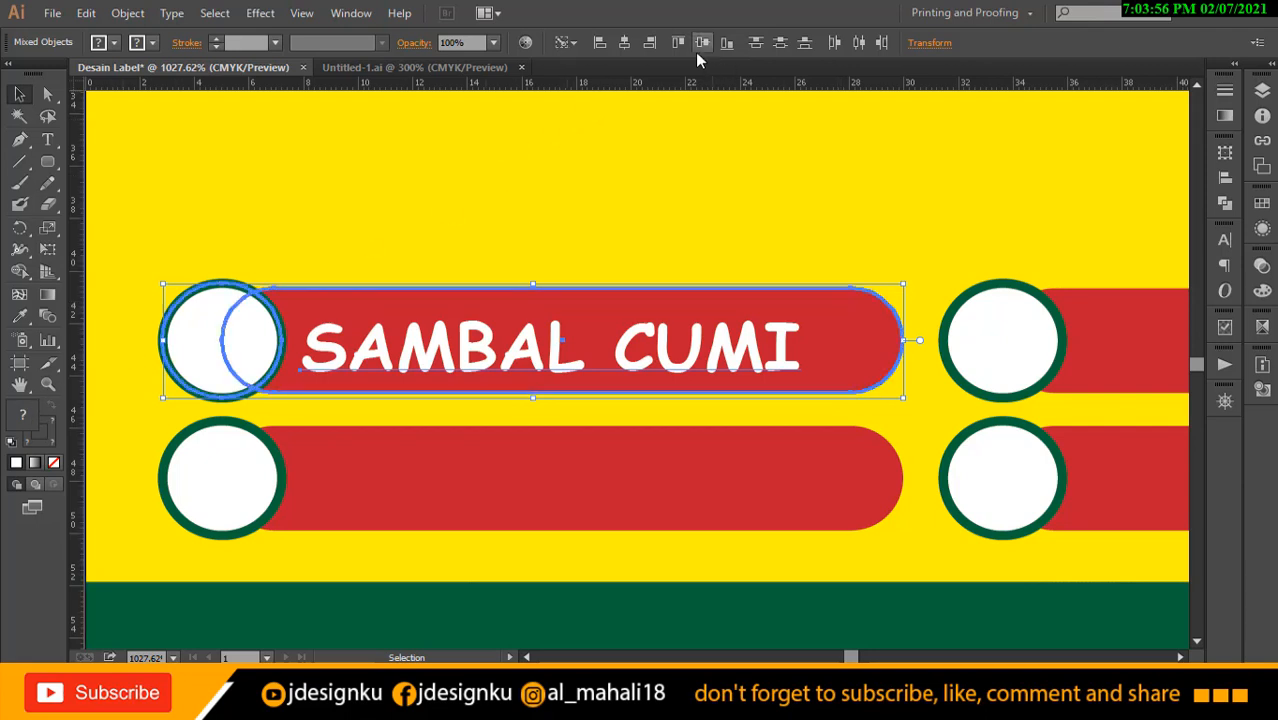
{"action": "left_click", "coordinate": [627, 46]}
{"action": "left_click", "coordinate": [704, 41]}
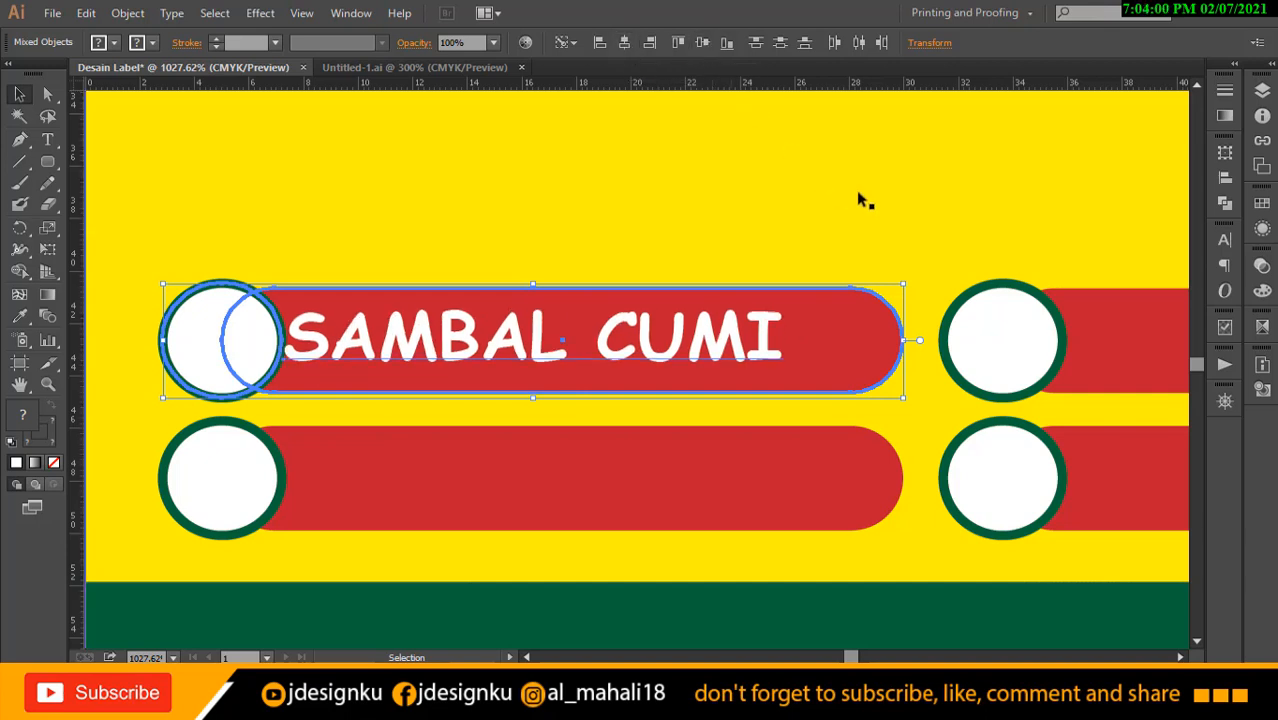
Ungroup the first column's upper circle-and-bar element into its separate circle and red bar.
{"action": "left_click", "coordinate": [830, 250]}
{"action": "left_click", "coordinate": [768, 326]}
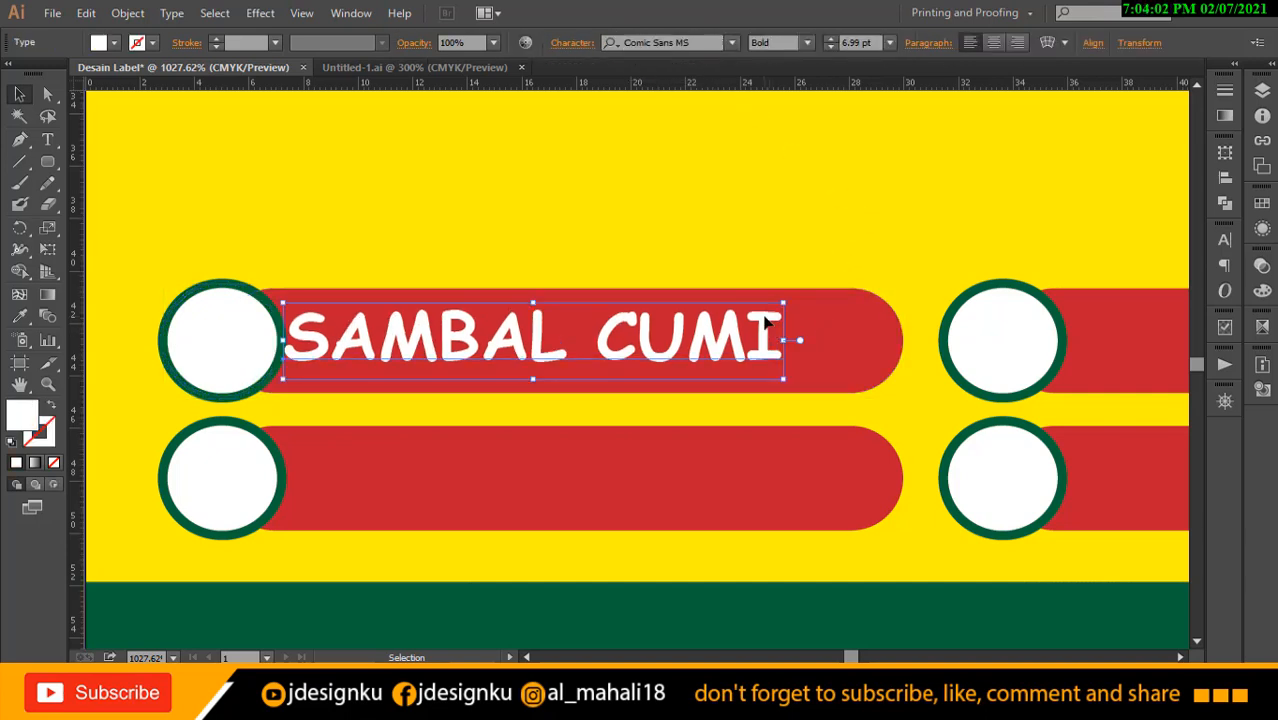
{"action": "left_click", "coordinate": [872, 296]}
{"action": "left_click", "coordinate": [824, 317]}
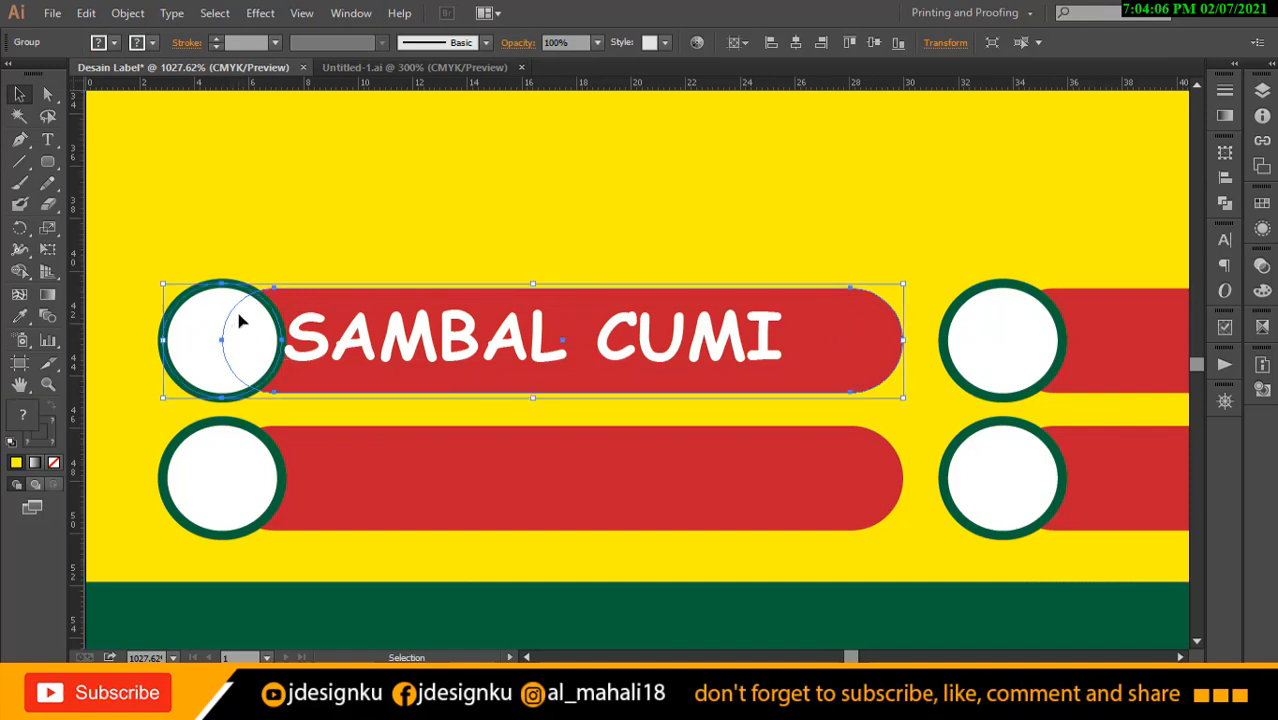
{"action": "left_click", "coordinate": [296, 204]}
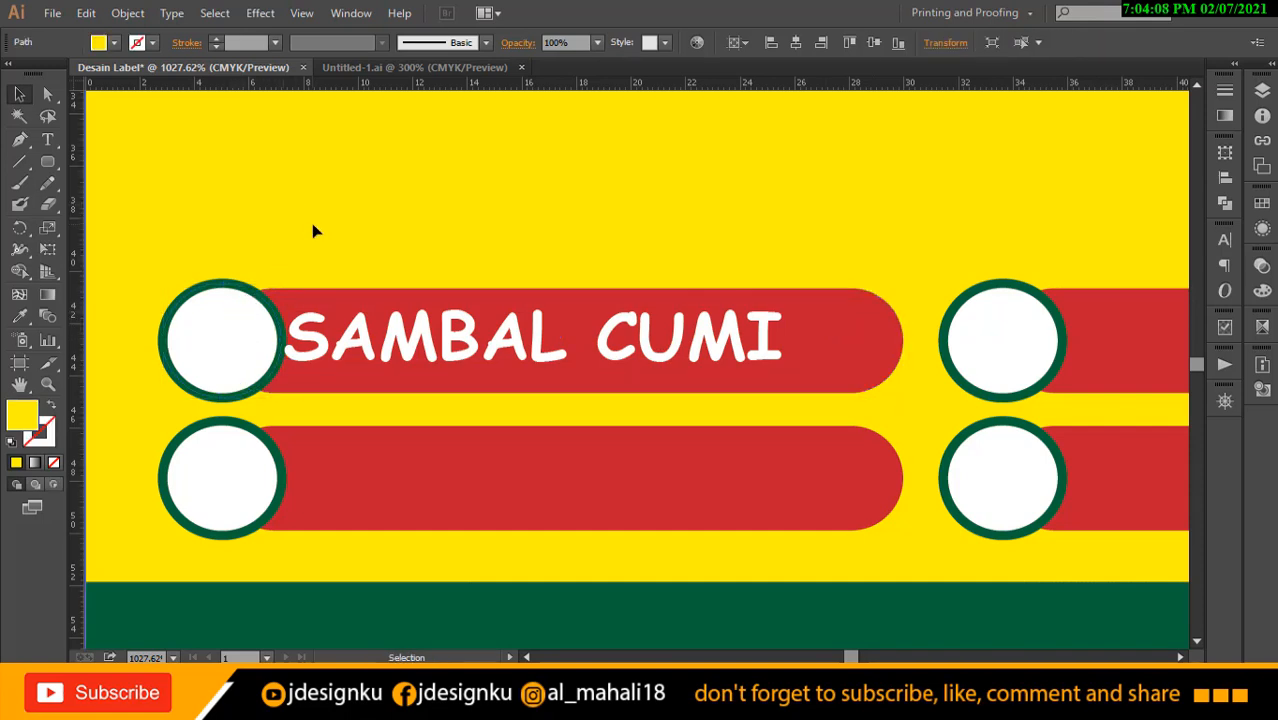
Center the SAMBAL CUMI text horizontally on the upper red bar alone.
{"action": "left_click", "coordinate": [395, 328]}
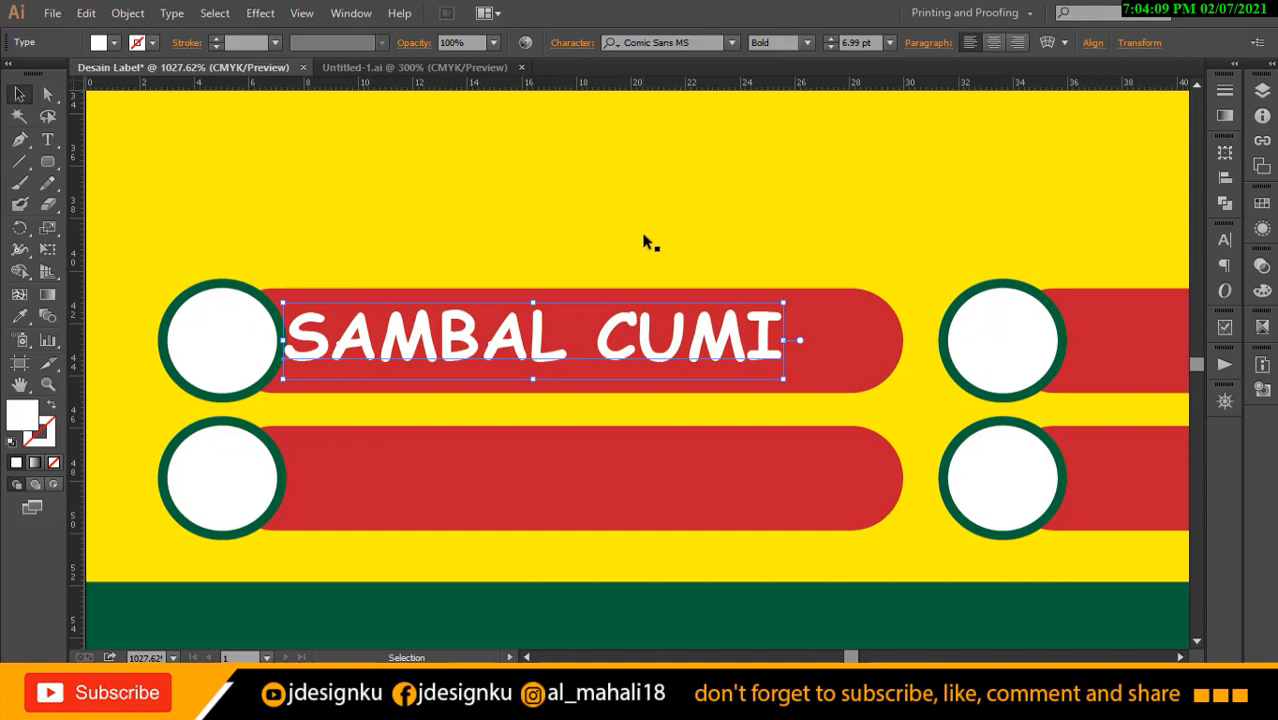
{"action": "left_click", "coordinate": [855, 338], "text": "shift"}
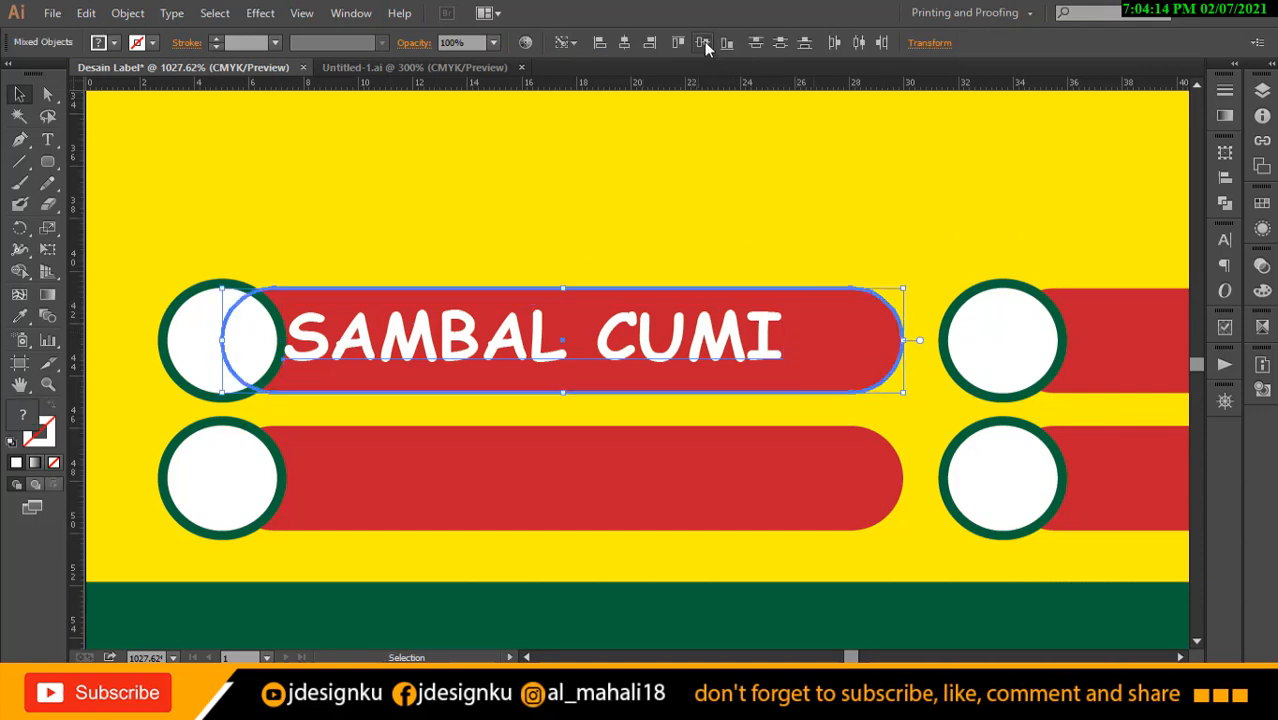
{"action": "left_click", "coordinate": [623, 42]}
{"action": "left_click", "coordinate": [893, 148]}
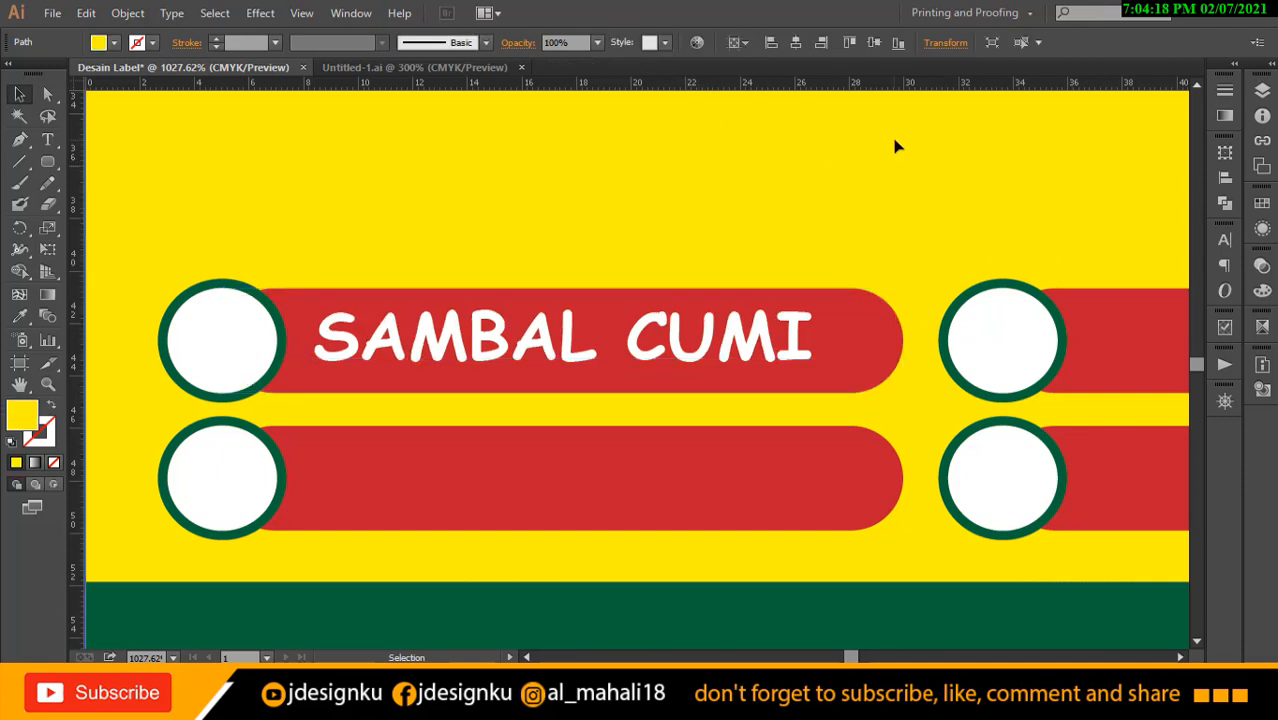
Check the variant labels in the Untitled-1.ai reference document and duplicate the SAMBAL CUMI text in the Desain Label document.
{"action": "left_click", "coordinate": [486, 67]}
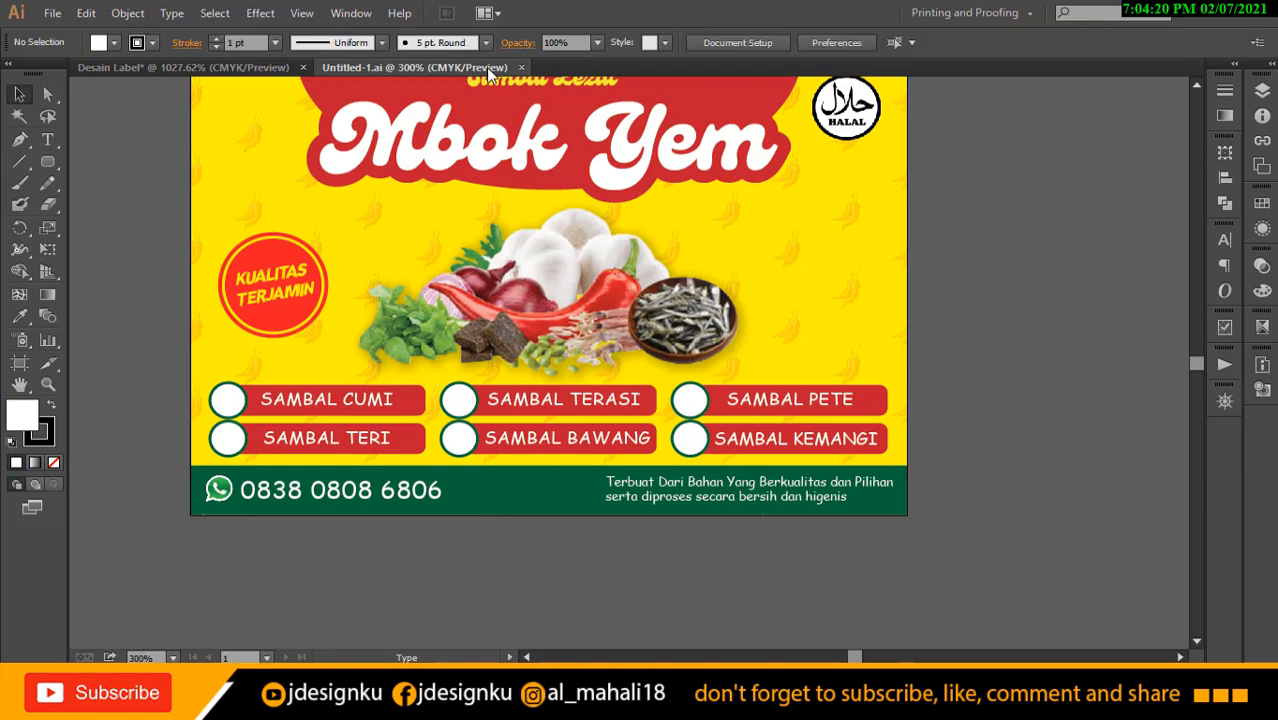
{"action": "left_click", "coordinate": [199, 66]}
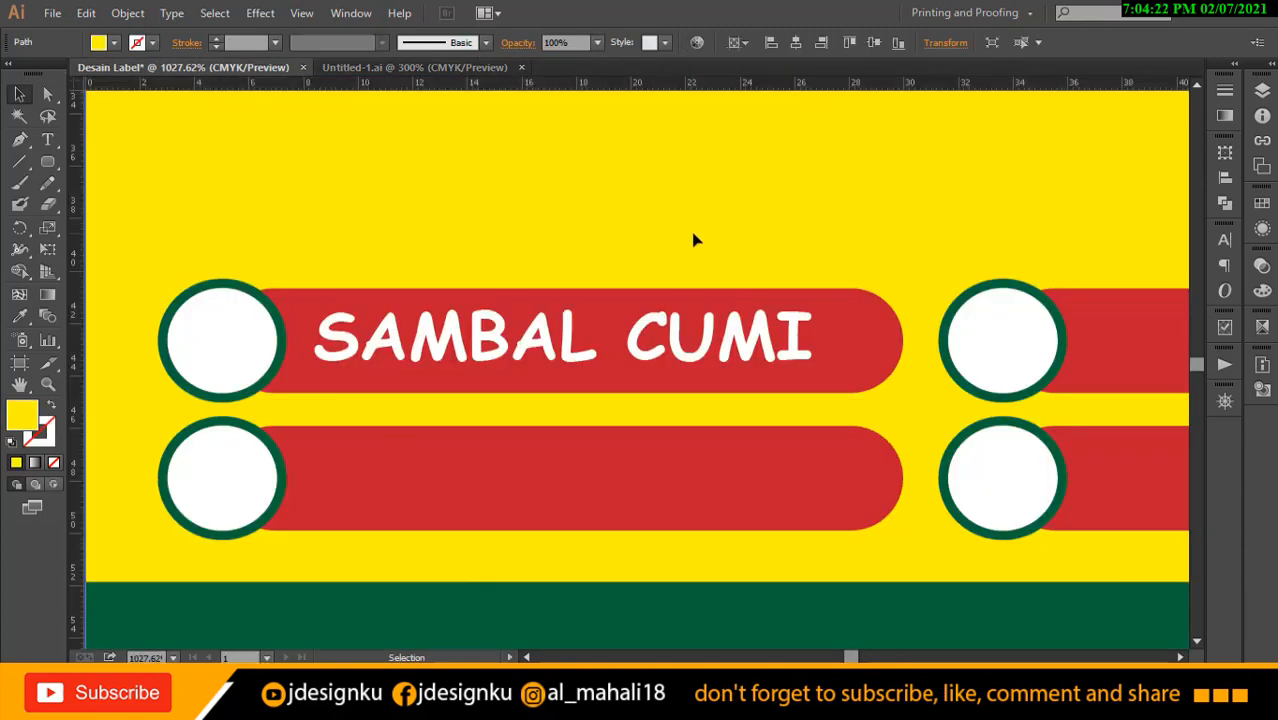
{"action": "left_click", "coordinate": [665, 330]}
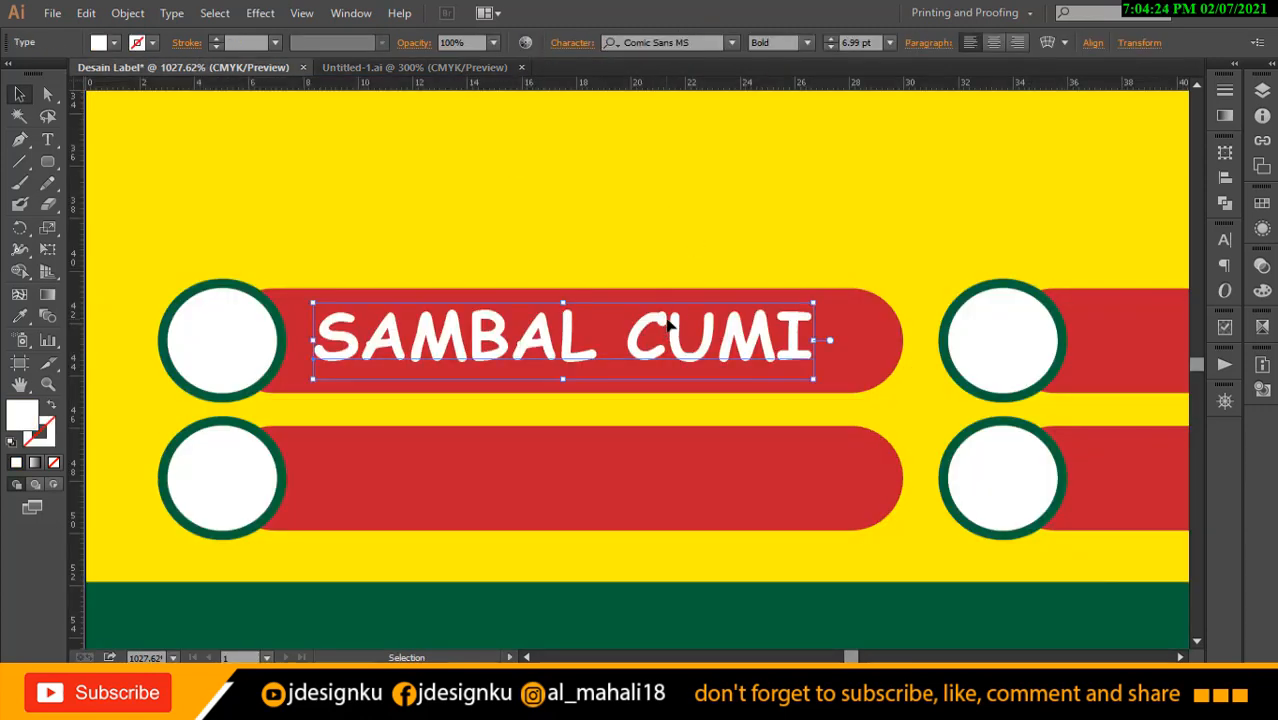
{"action": "key", "text": "ctrl+c"}
{"action": "key", "text": "ctrl+v"}
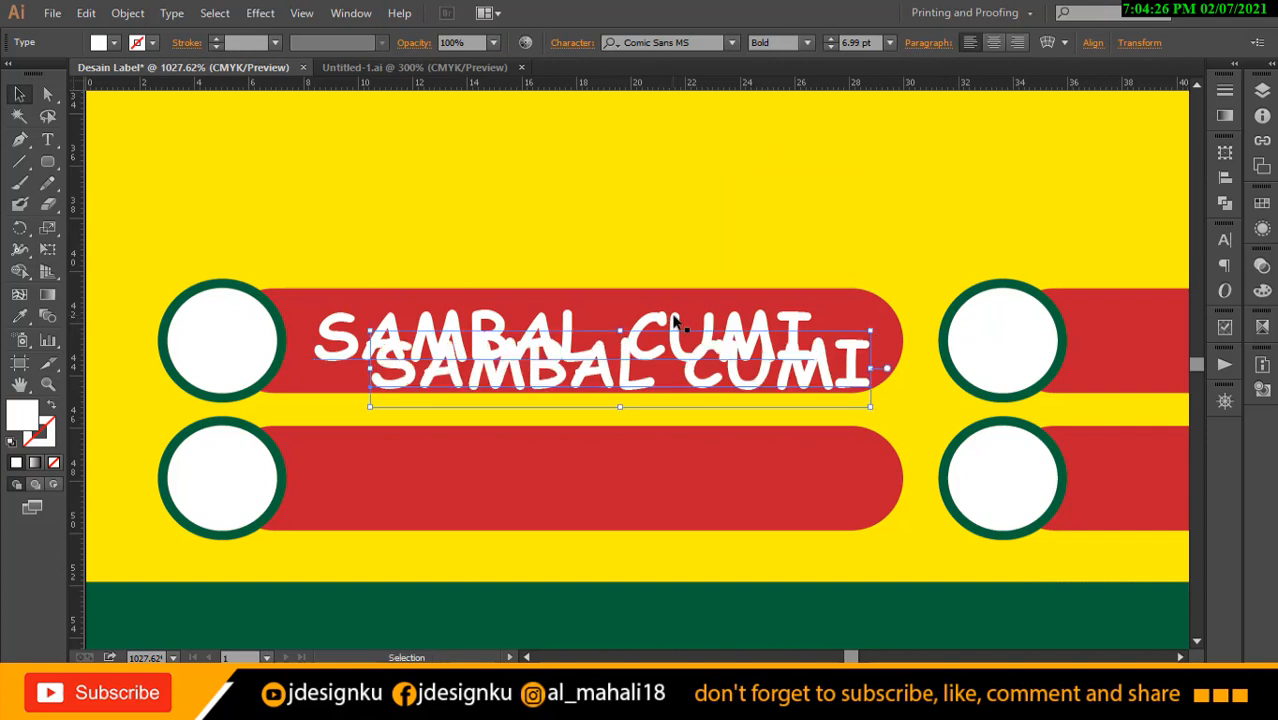
Ungroup the first column's lower circle-and-bar element into its separate circle and red bar.
{"action": "left_click", "coordinate": [565, 489]}
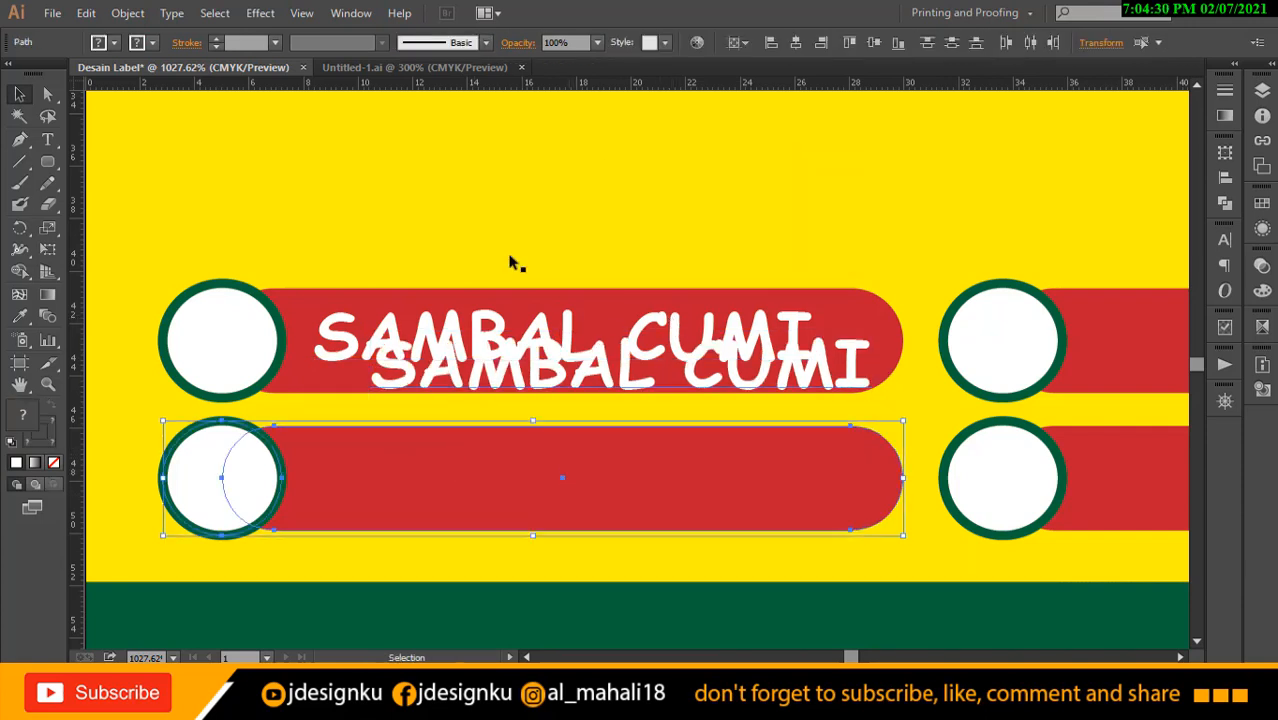
{"action": "left_click", "coordinate": [511, 268]}
{"action": "left_click", "coordinate": [499, 389]}
{"action": "left_click", "coordinate": [568, 497], "text": "shift"}
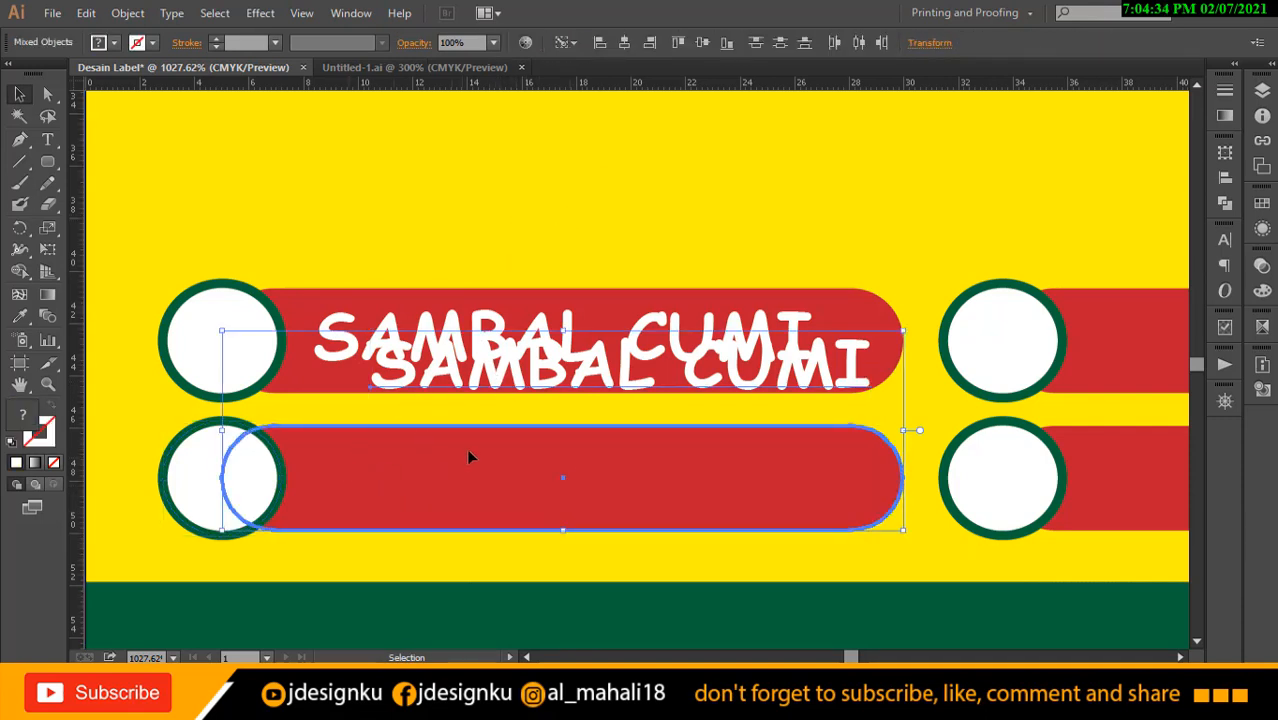
{"action": "left_click", "coordinate": [455, 240]}
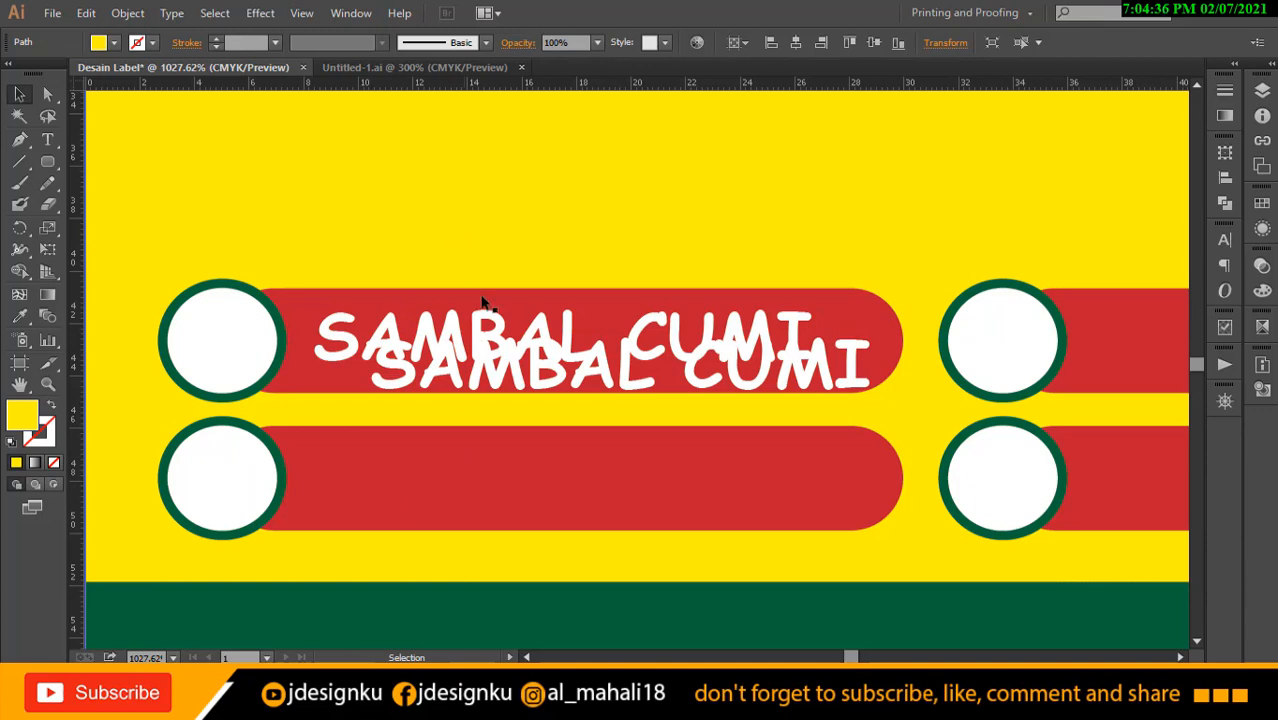
Move the duplicated SAMBAL CUMI text clear of the original and center it both ways on the first column's lower red bar.
{"action": "left_click_drag", "start_coordinate": [560, 356], "coordinate": [586, 222]}
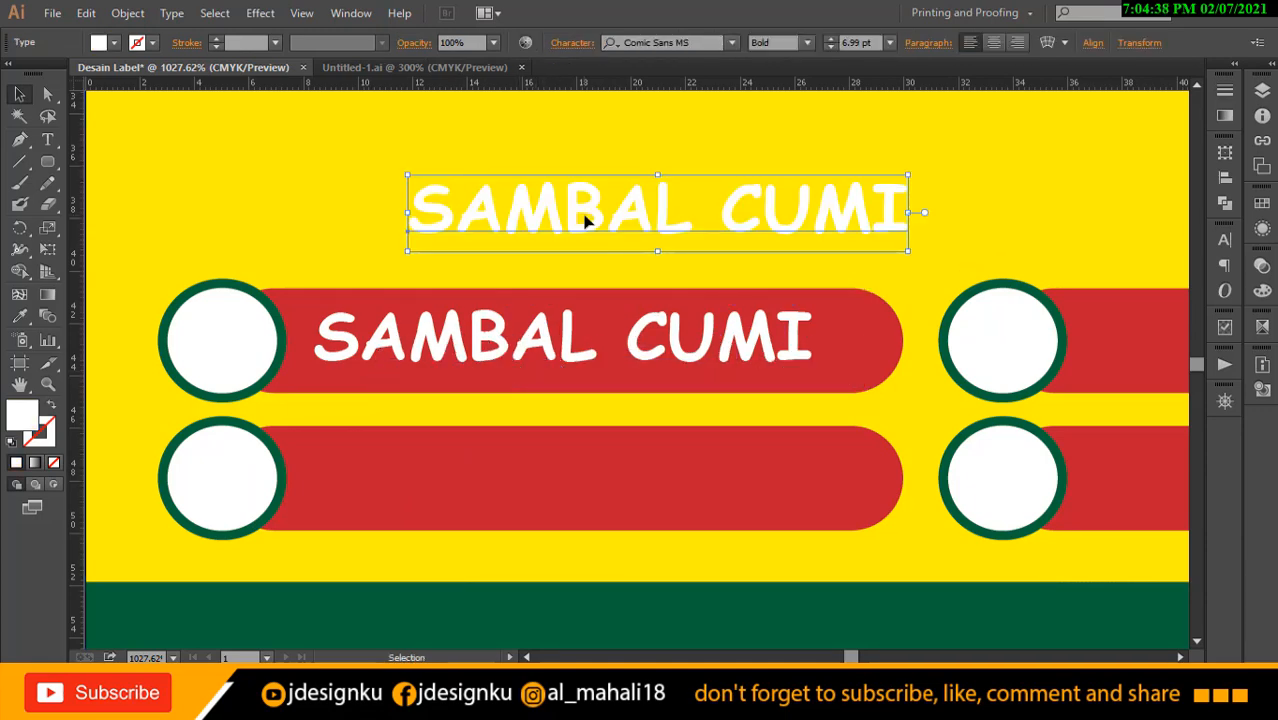
{"action": "left_click", "coordinate": [477, 459], "text": "shift"}
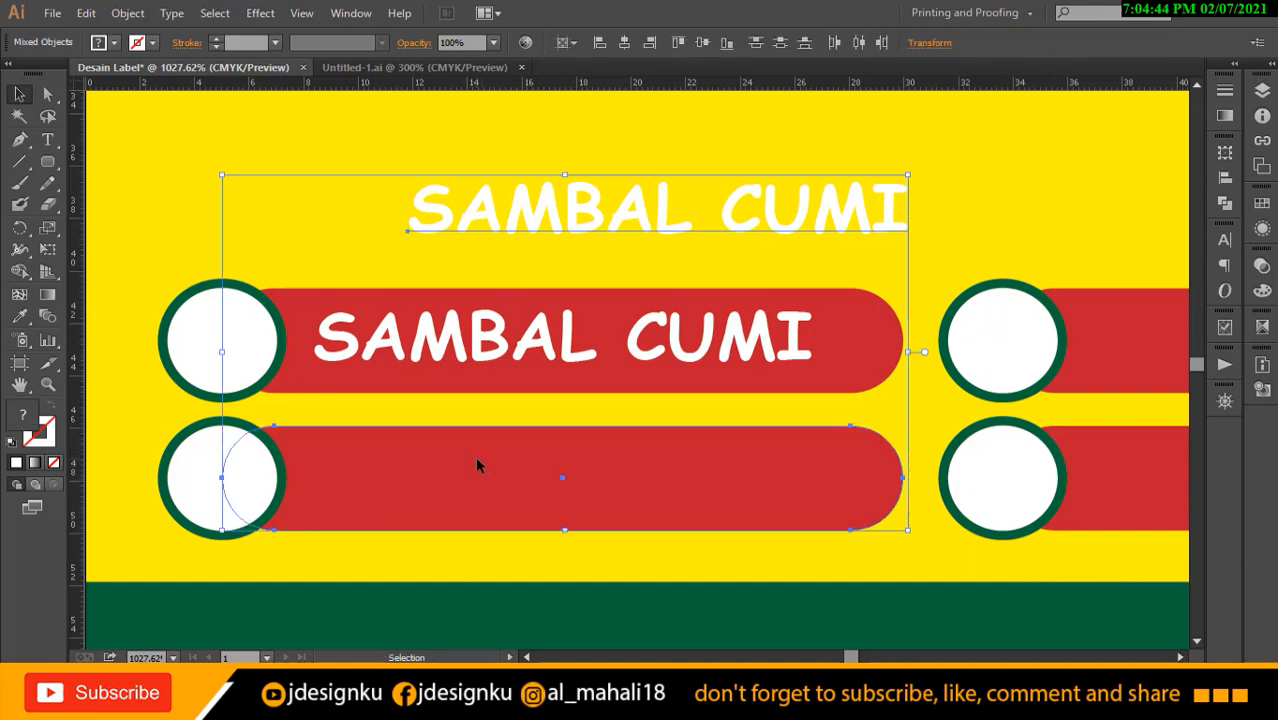
{"action": "left_click", "coordinate": [477, 460]}
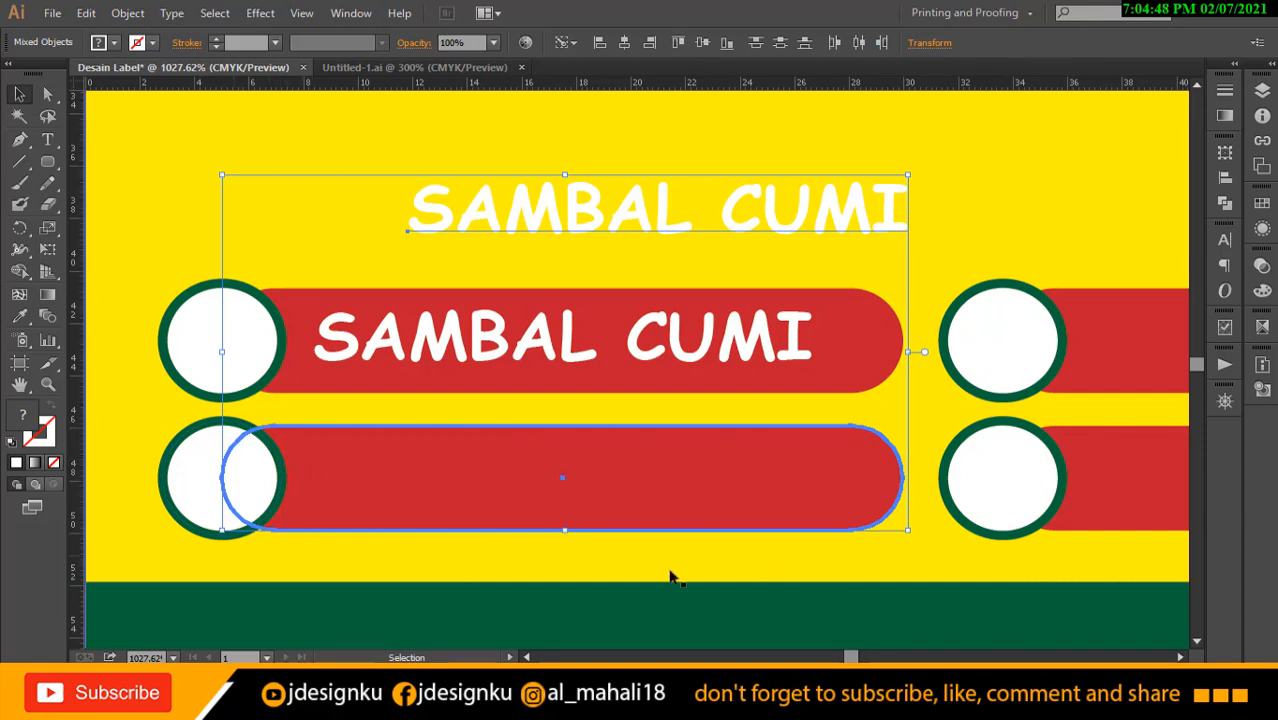
{"action": "left_click", "coordinate": [702, 44]}
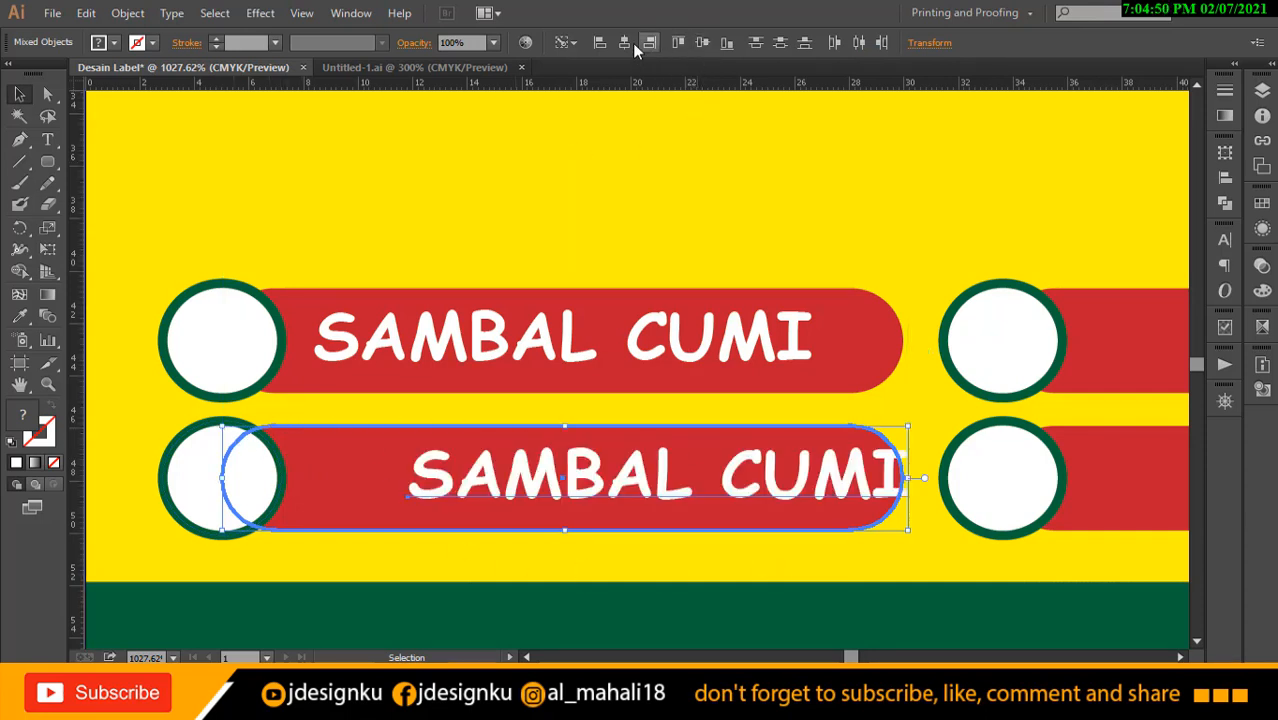
{"action": "left_click", "coordinate": [625, 43]}
{"action": "left_click", "coordinate": [705, 134]}
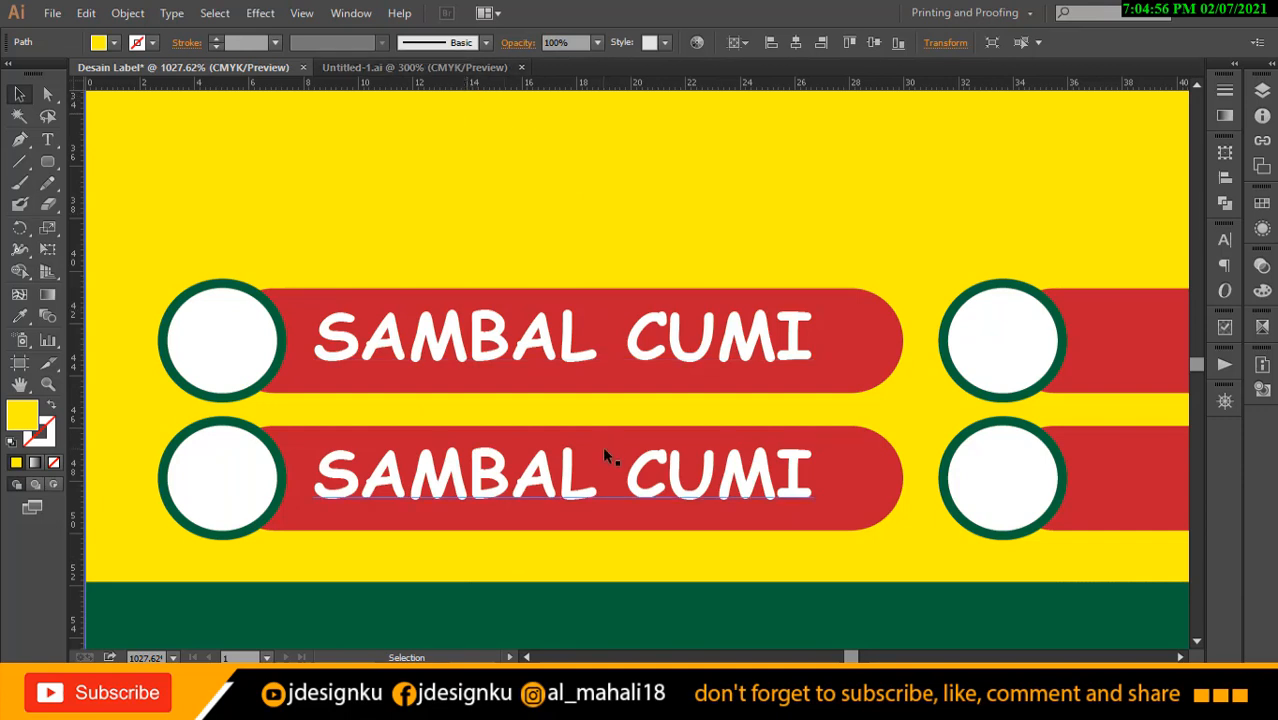
Replace the word CUMI with TERI in the label on the first column's lower bar.
{"action": "key", "text": "t"}
{"action": "left_click_drag", "start_coordinate": [630, 472], "coordinate": [922, 437]}
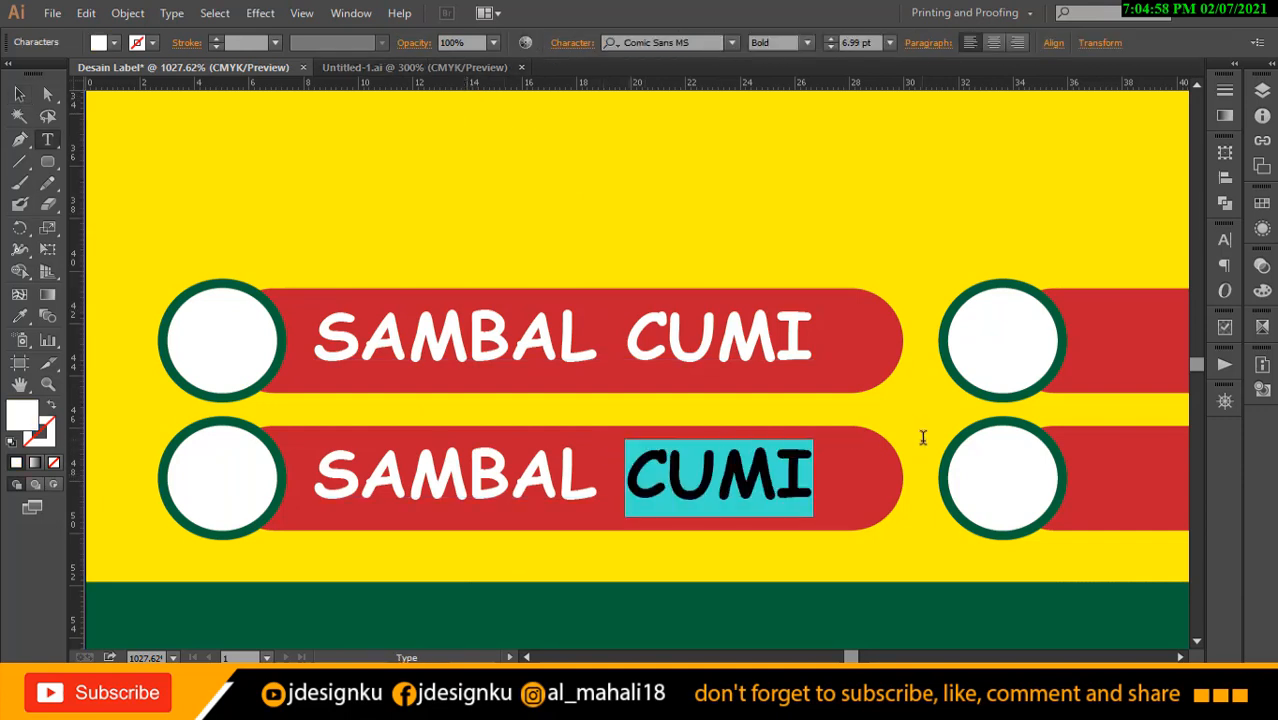
{"action": "type", "text": "ter"}
{"action": "key", "text": "BackSpace"}
{"action": "key", "text": "BackSpace"}
{"action": "key", "text": "BackSpace"}
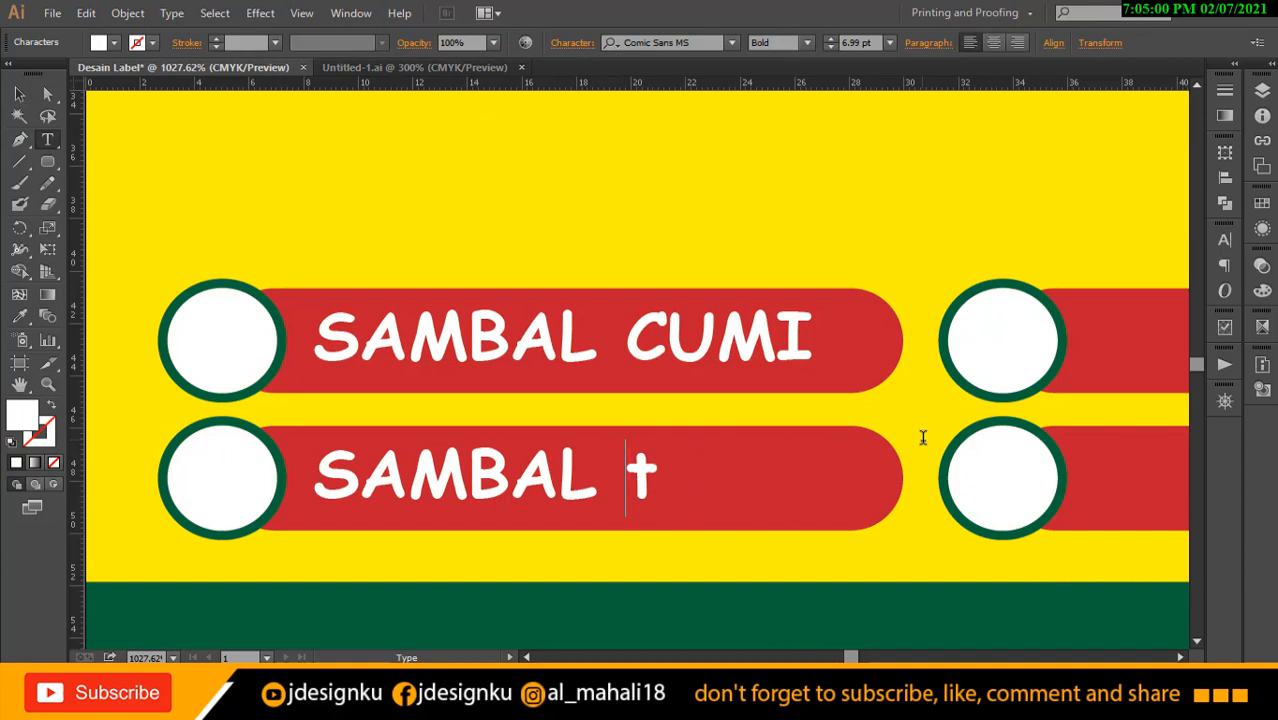
{"action": "type", "text": "TERI"}
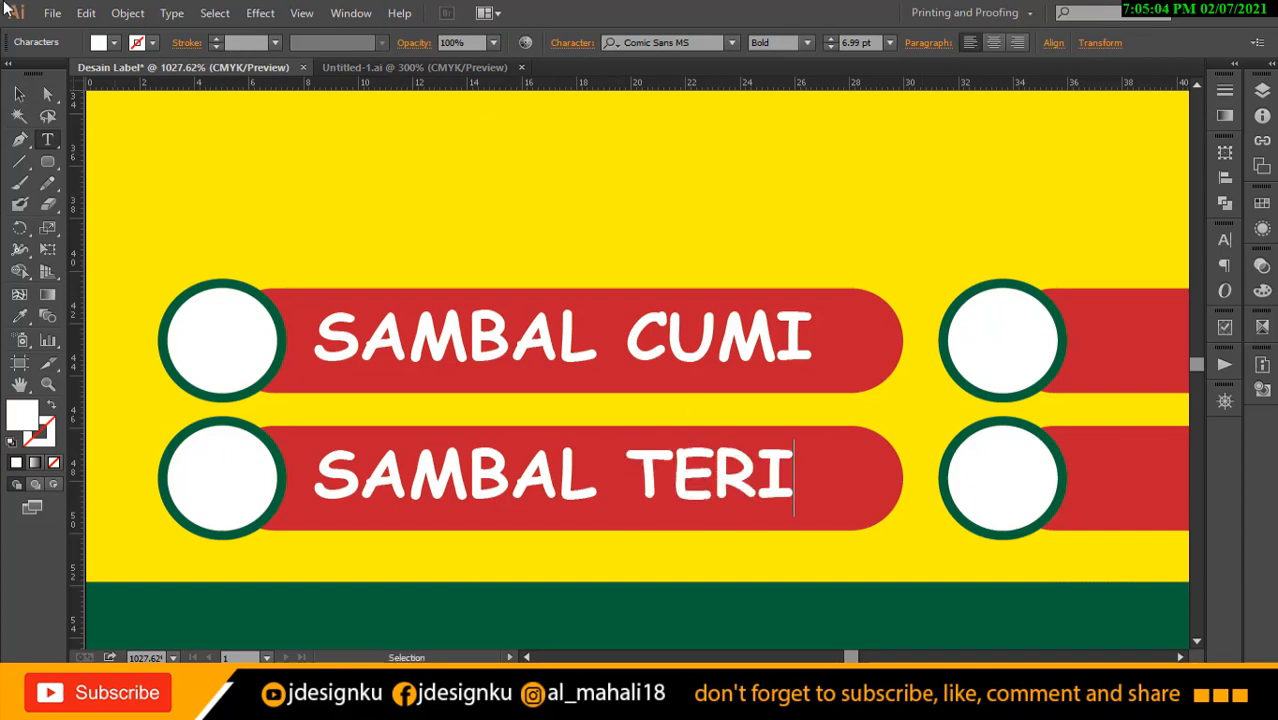
Copy the SAMBAL CUMI and SAMBAL TERI labels together and paste the copies in place.
{"action": "left_click", "coordinate": [19, 94]}
{"action": "left_click_drag", "start_coordinate": [947, 328], "coordinate": [348, 291]}
{"action": "left_click", "coordinate": [318, 285]}
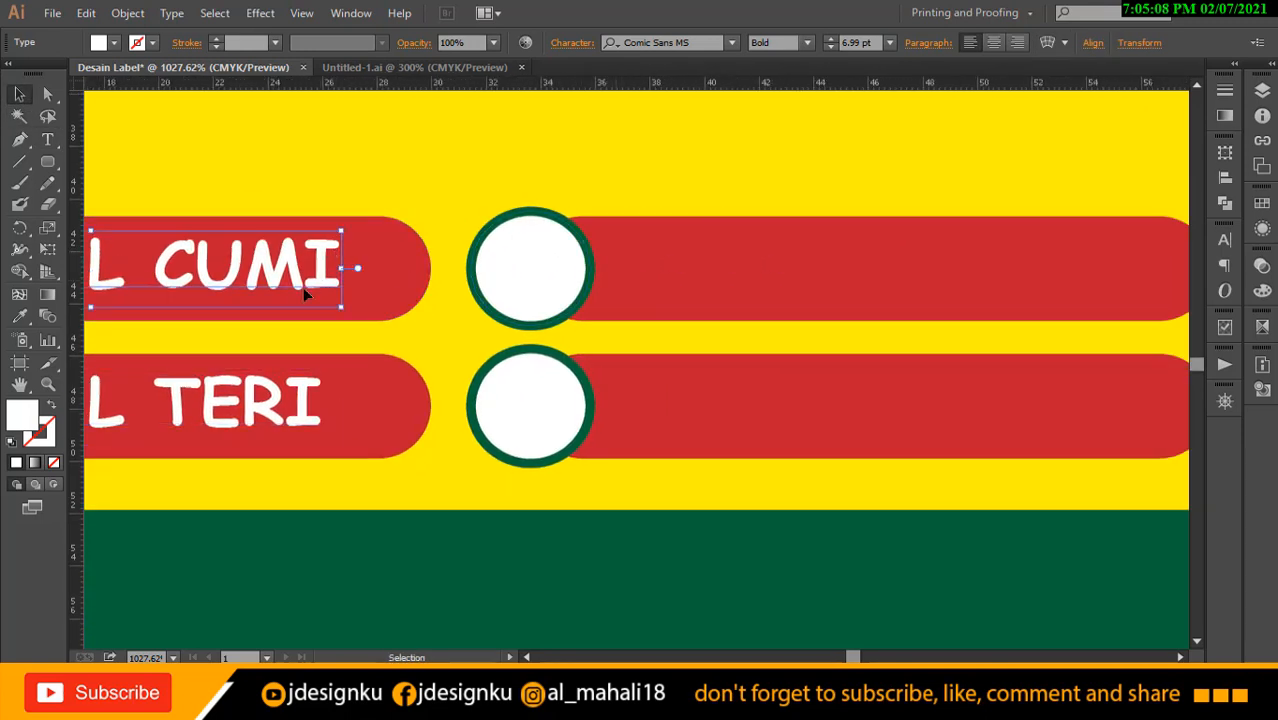
{"action": "left_click", "coordinate": [265, 400], "text": "shift"}
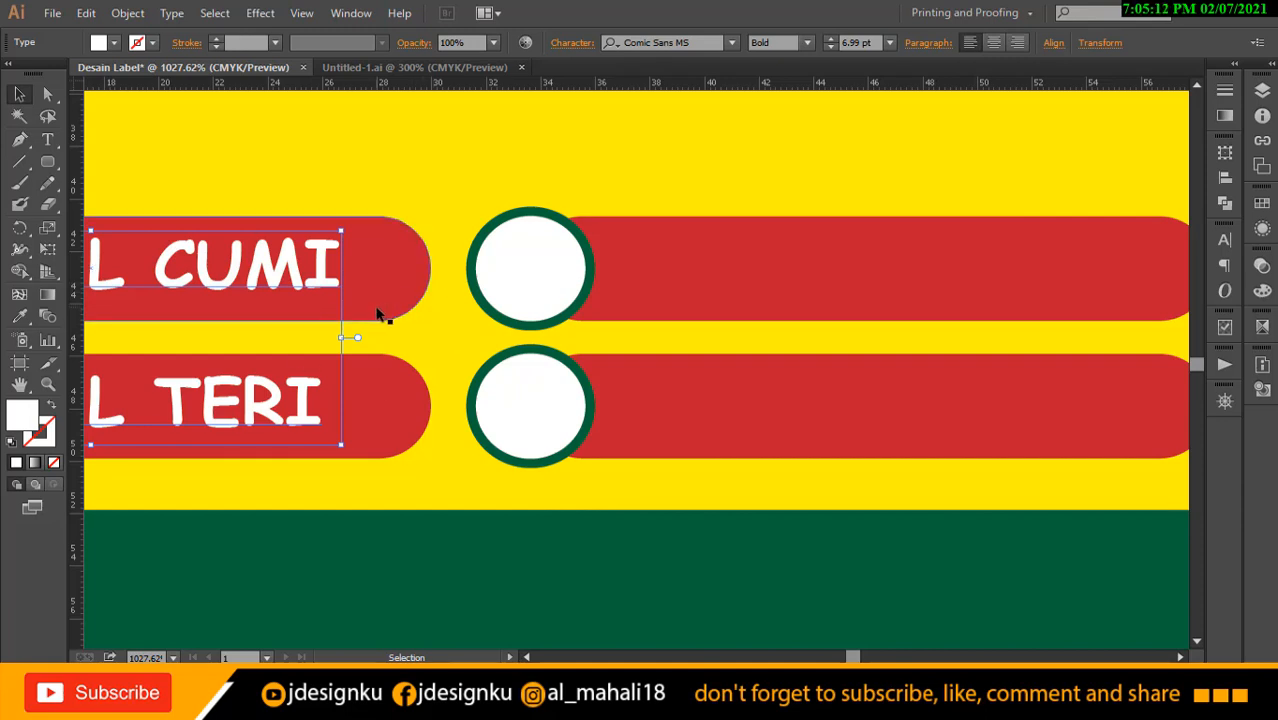
{"action": "key", "text": "ctrl+c"}
{"action": "key", "text": "ctrl+shift+v"}
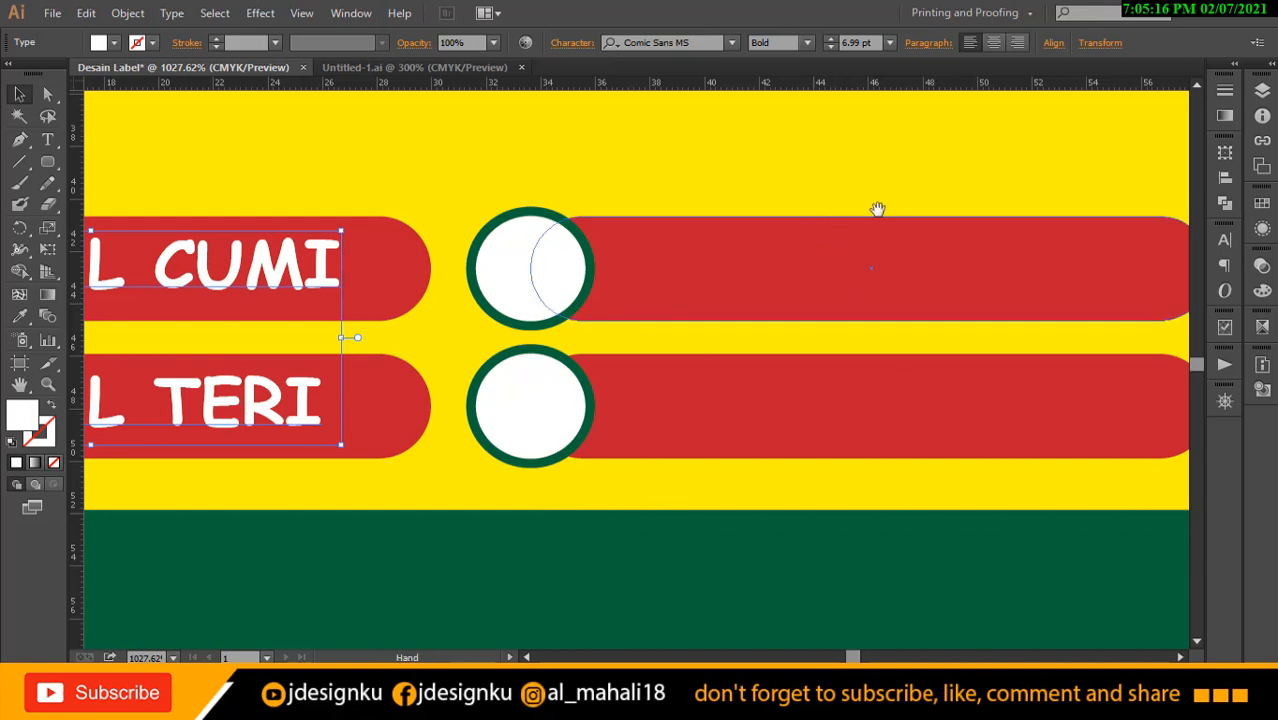
Align the two pasted labels to the right edge of the second column of circle-and-bar elements.
{"action": "scroll", "coordinate": [801, 208], "scroll_direction": "right", "scroll_amount": 2}
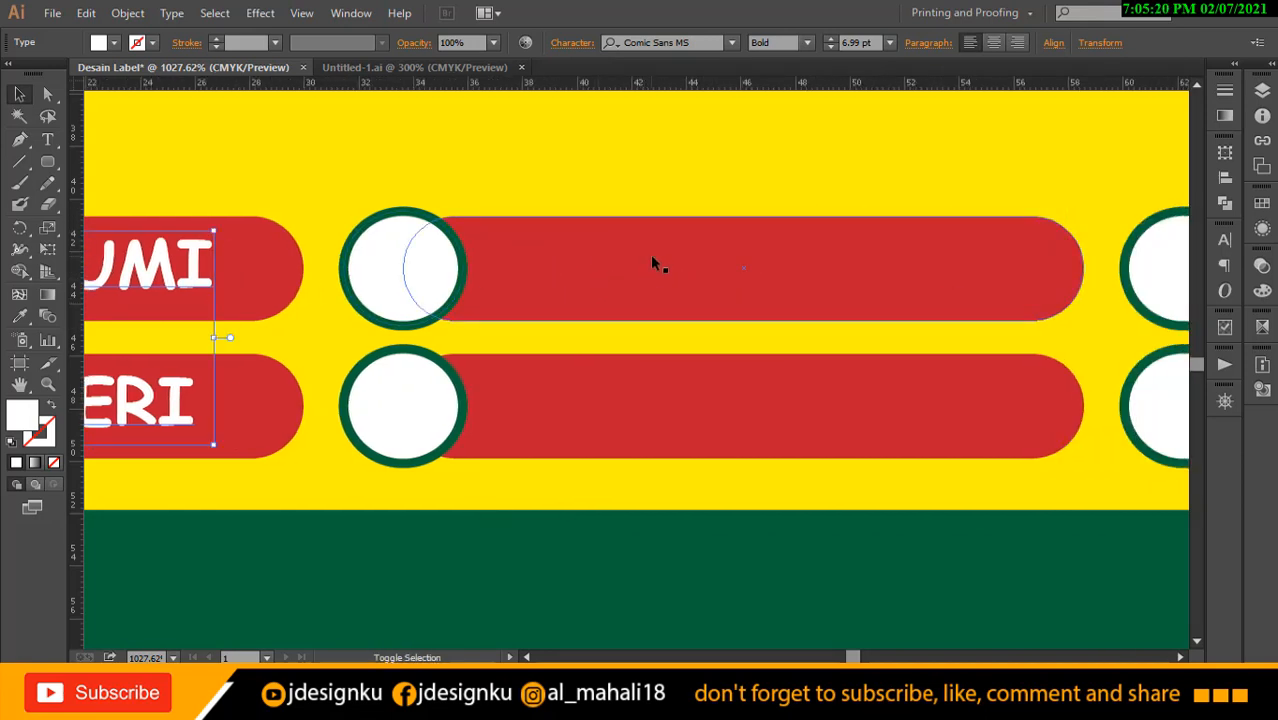
{"action": "left_click", "coordinate": [650, 256]}
{"action": "left_click", "coordinate": [779, 259]}
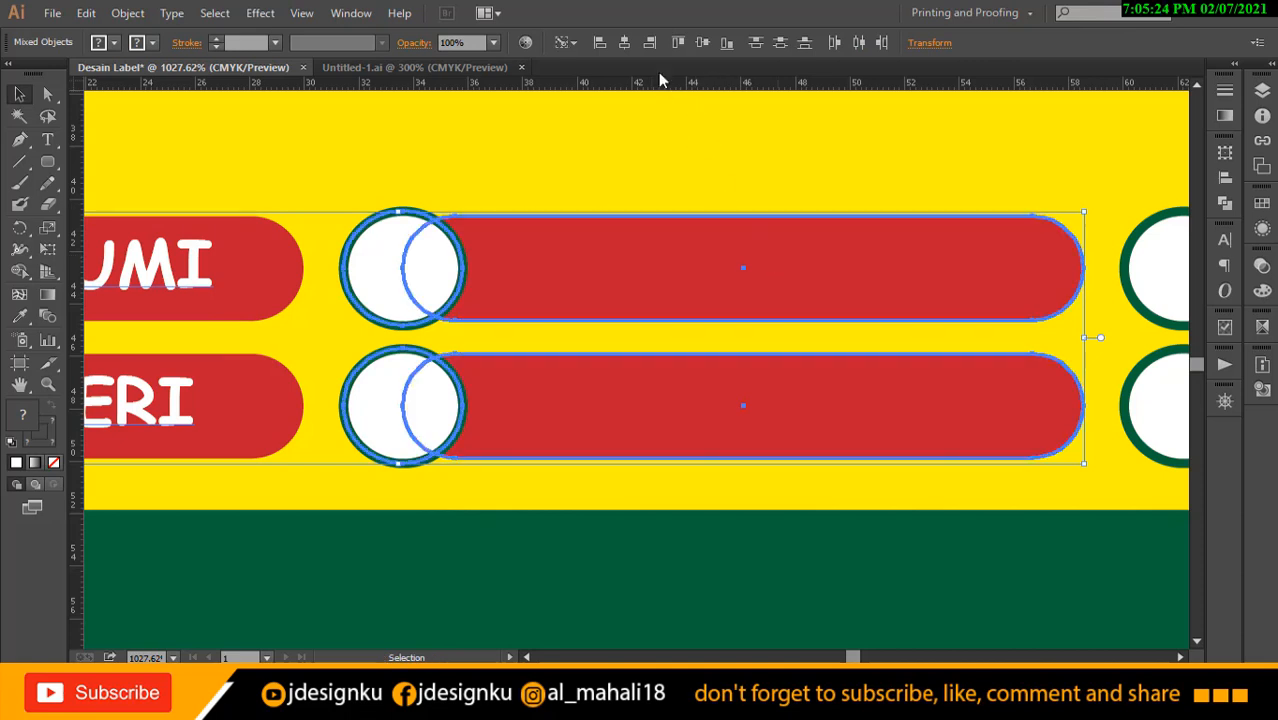
{"action": "left_click", "coordinate": [651, 43]}
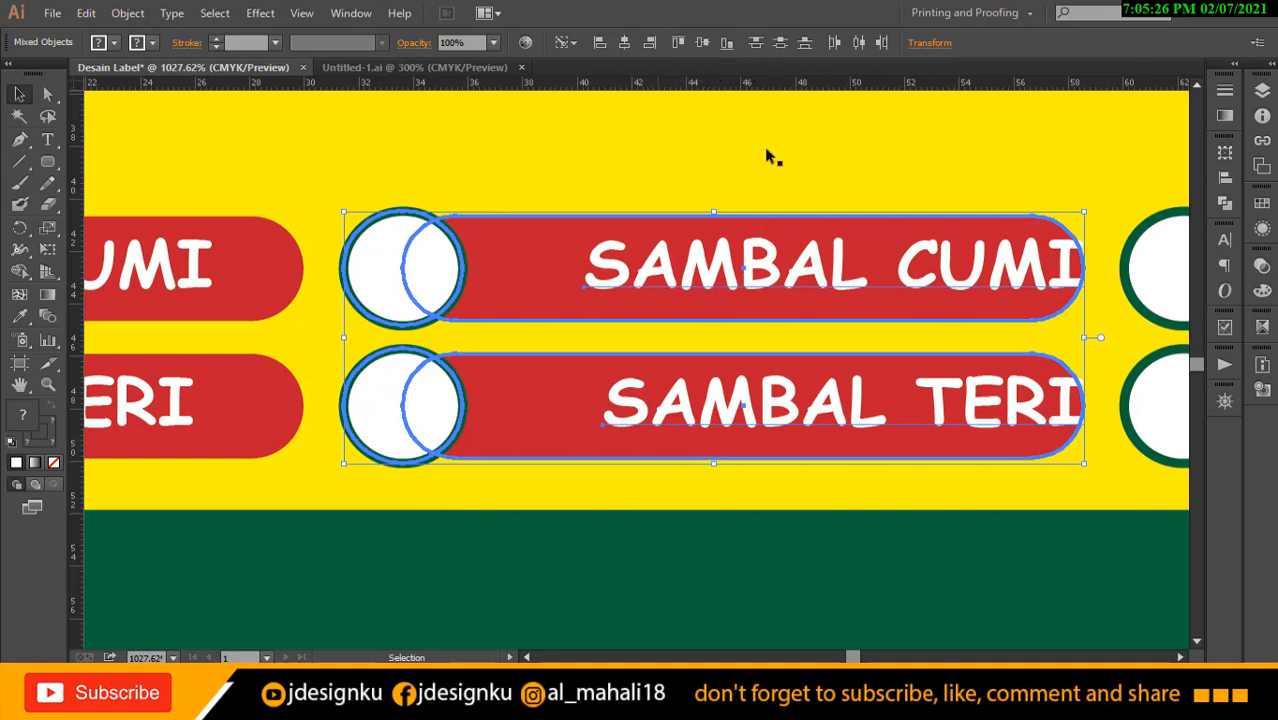
Ungroup the second column into its upper and lower circle-and-bar elements.
{"action": "left_click", "coordinate": [853, 171]}
{"action": "left_click", "coordinate": [803, 280]}
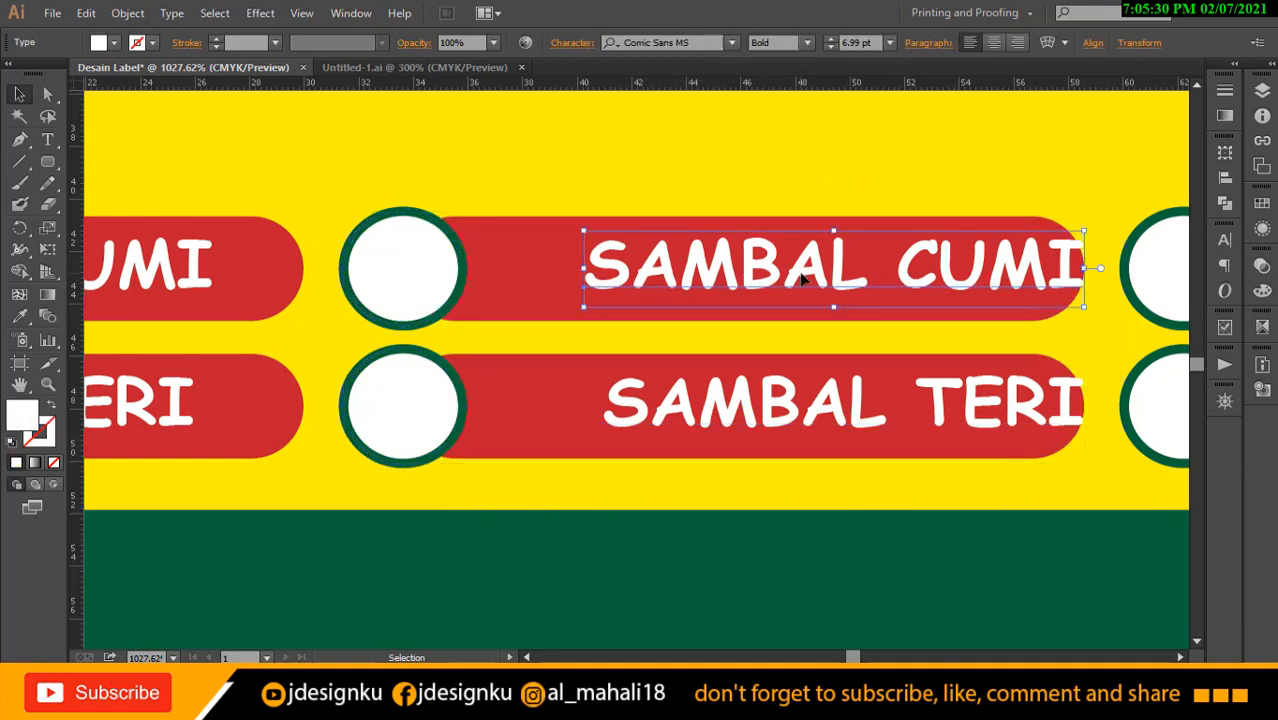
{"action": "left_click", "coordinate": [575, 186]}
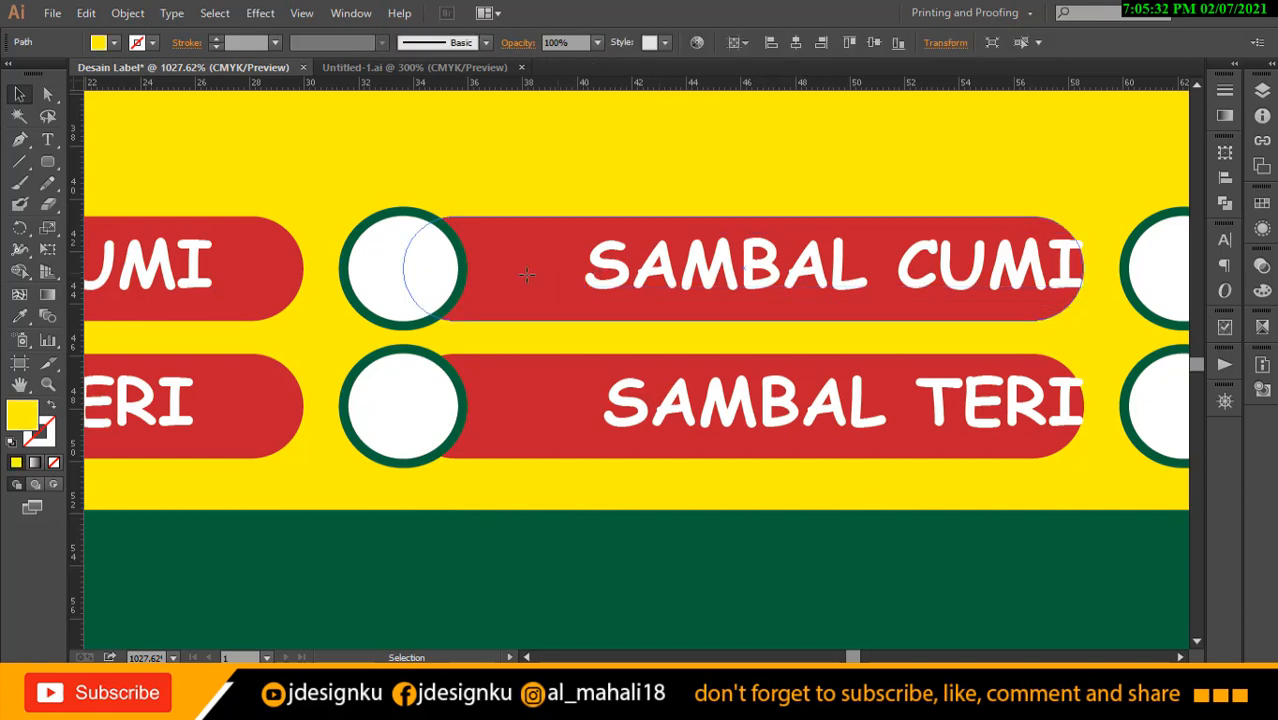
{"action": "left_click", "coordinate": [534, 257]}
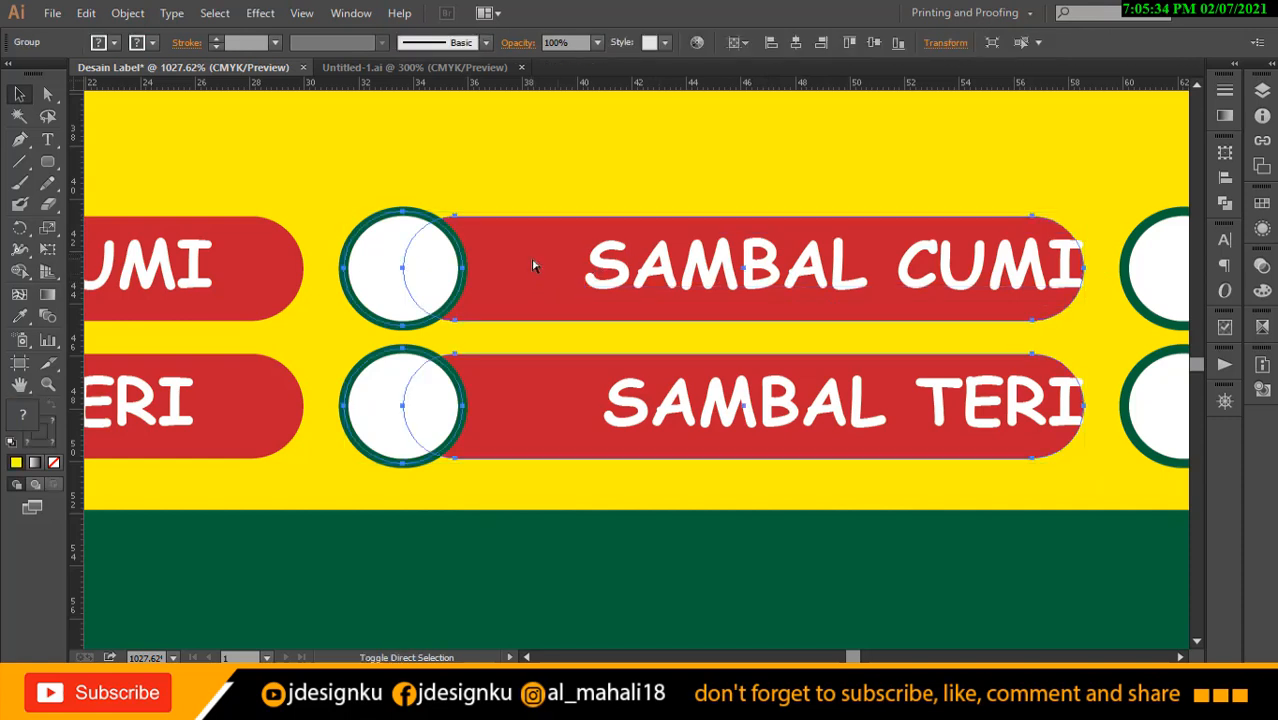
Ungroup the second column's upper circle-and-bar element so its bar is separate from the circle.
{"action": "left_click", "coordinate": [556, 171]}
{"action": "left_click", "coordinate": [680, 283]}
{"action": "left_click", "coordinate": [516, 257], "text": "shift"}
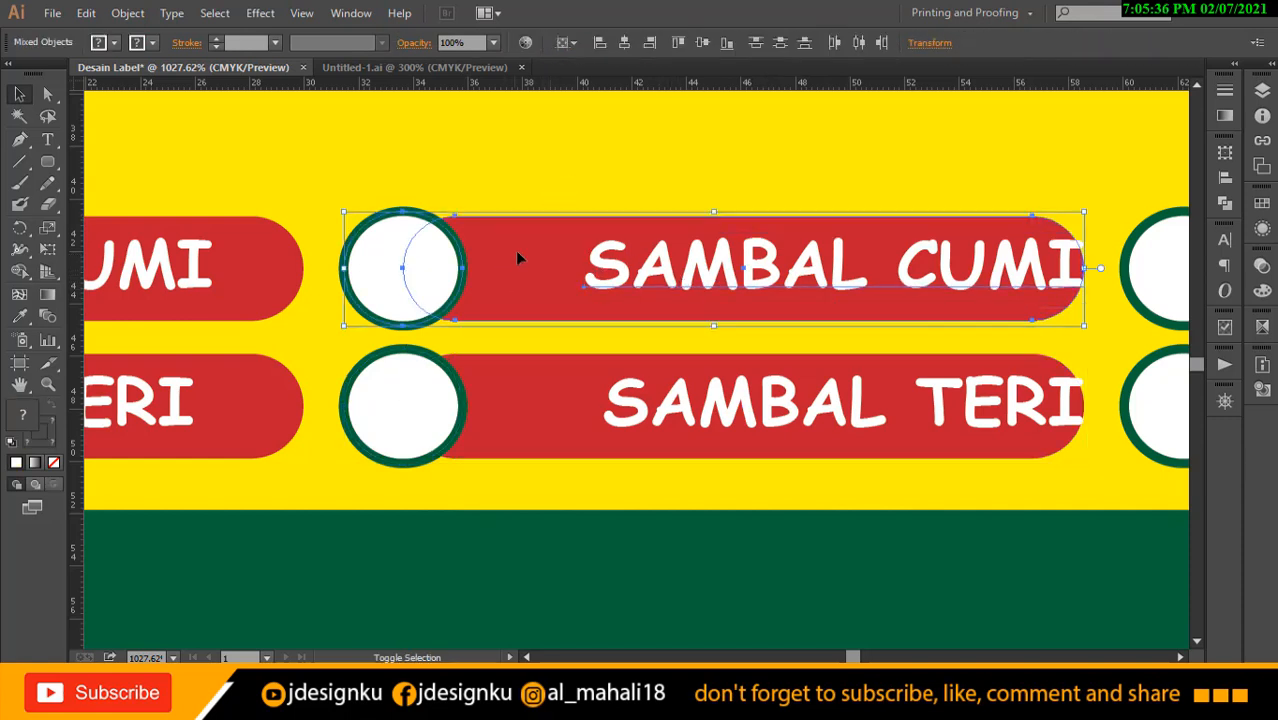
{"action": "left_click", "coordinate": [620, 150]}
{"action": "left_click", "coordinate": [508, 251]}
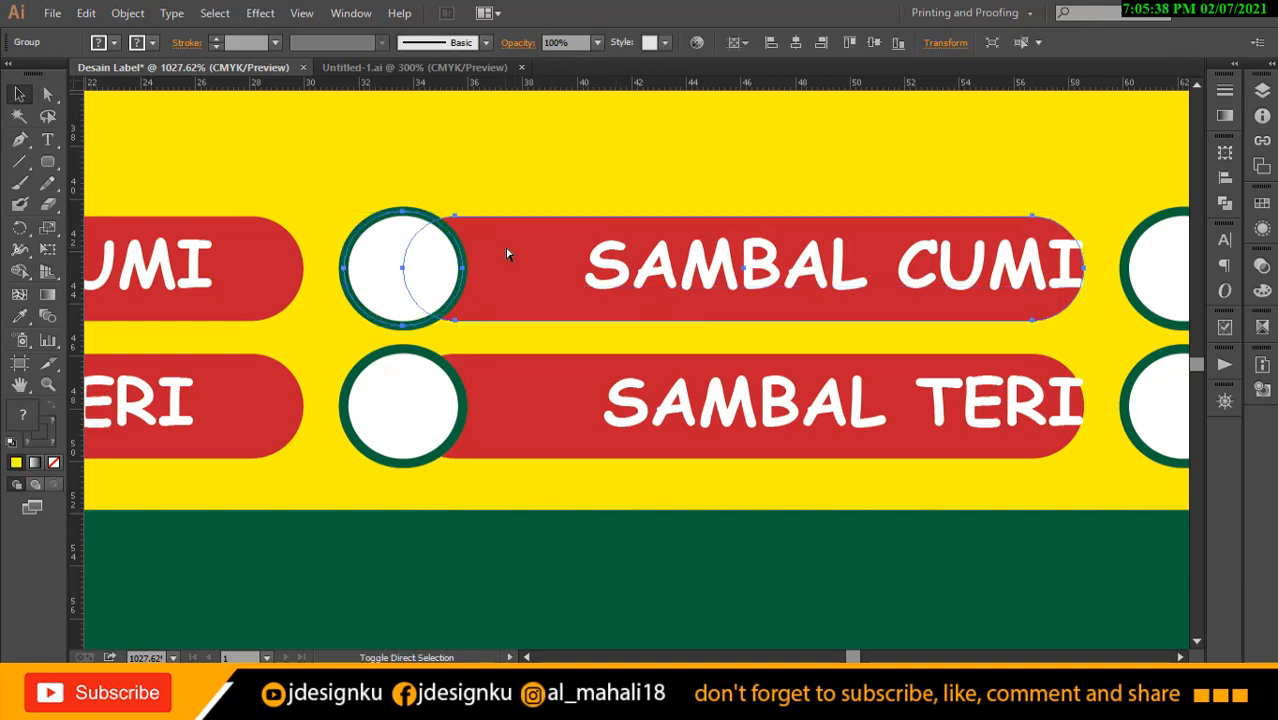
{"action": "key", "text": "ctrl+shift+g"}
Center the SAMBAL CUMI label horizontally on the second column's upper red bar.
{"action": "left_click", "coordinate": [551, 161]}
{"action": "left_click", "coordinate": [628, 247]}
{"action": "left_click", "coordinate": [514, 243], "text": "shift"}
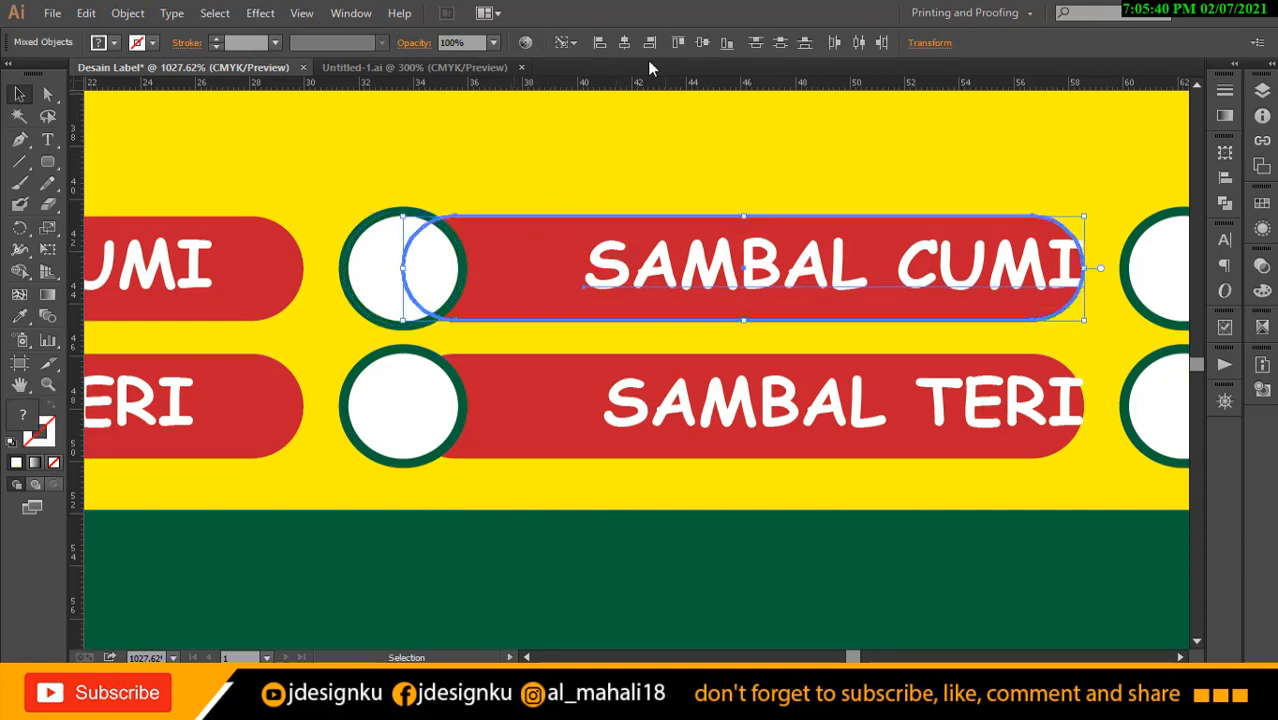
{"action": "left_click", "coordinate": [624, 42]}
{"action": "left_click", "coordinate": [769, 140]}
Ungroup the second column's lower circle-and-bar element so its bar is separate from the circle.
{"action": "left_click", "coordinate": [733, 409]}
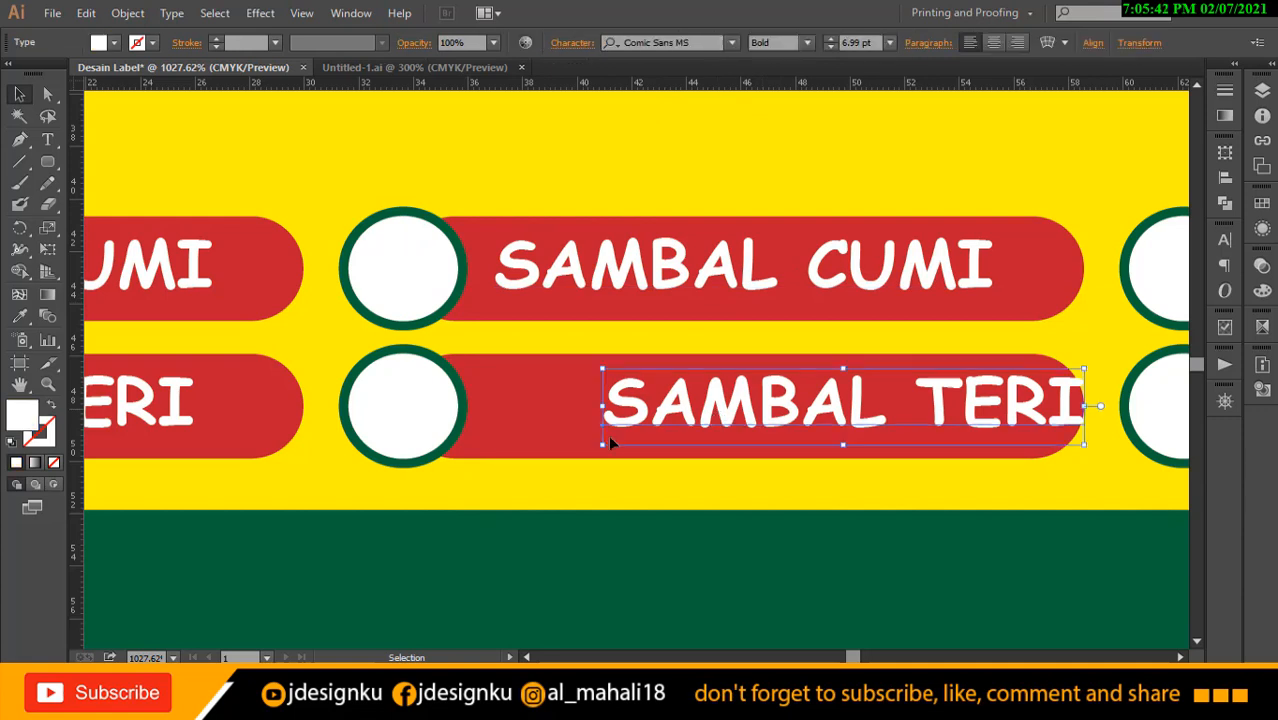
{"action": "left_click", "coordinate": [555, 404], "text": "shift"}
{"action": "key", "text": "ctrl+g"}
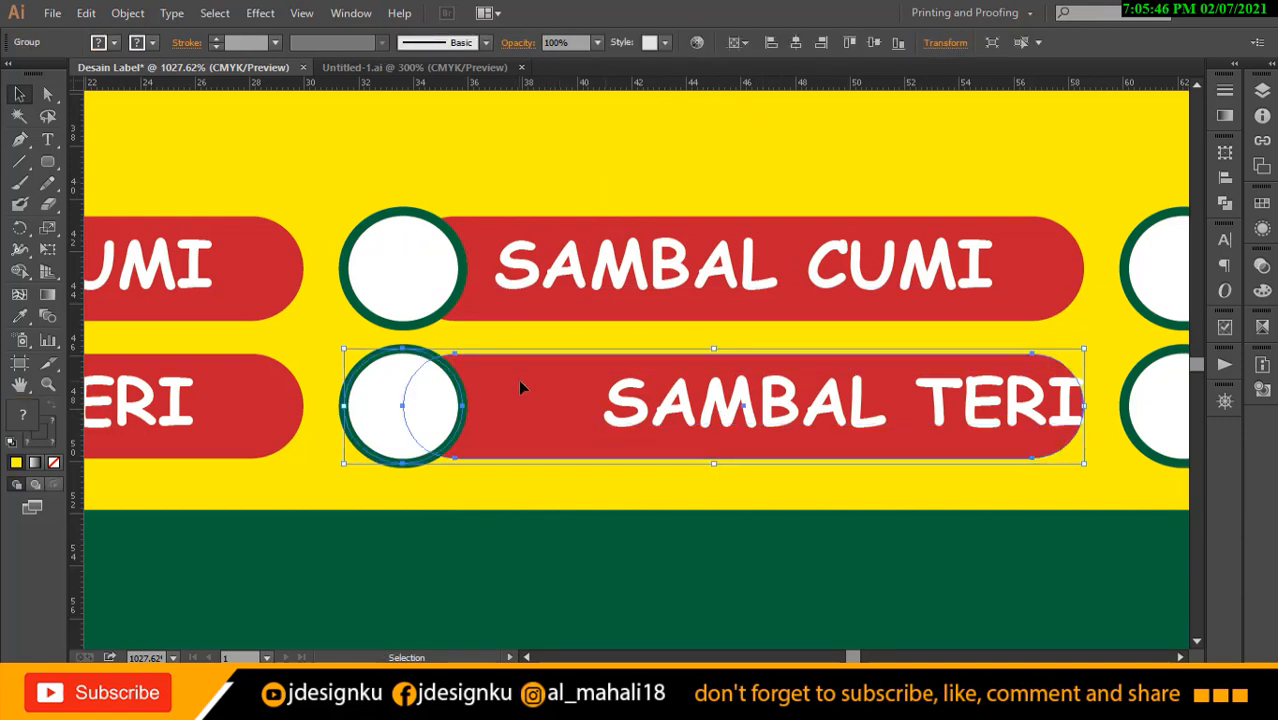
{"action": "left_click", "coordinate": [520, 389], "text": "ctrl"}
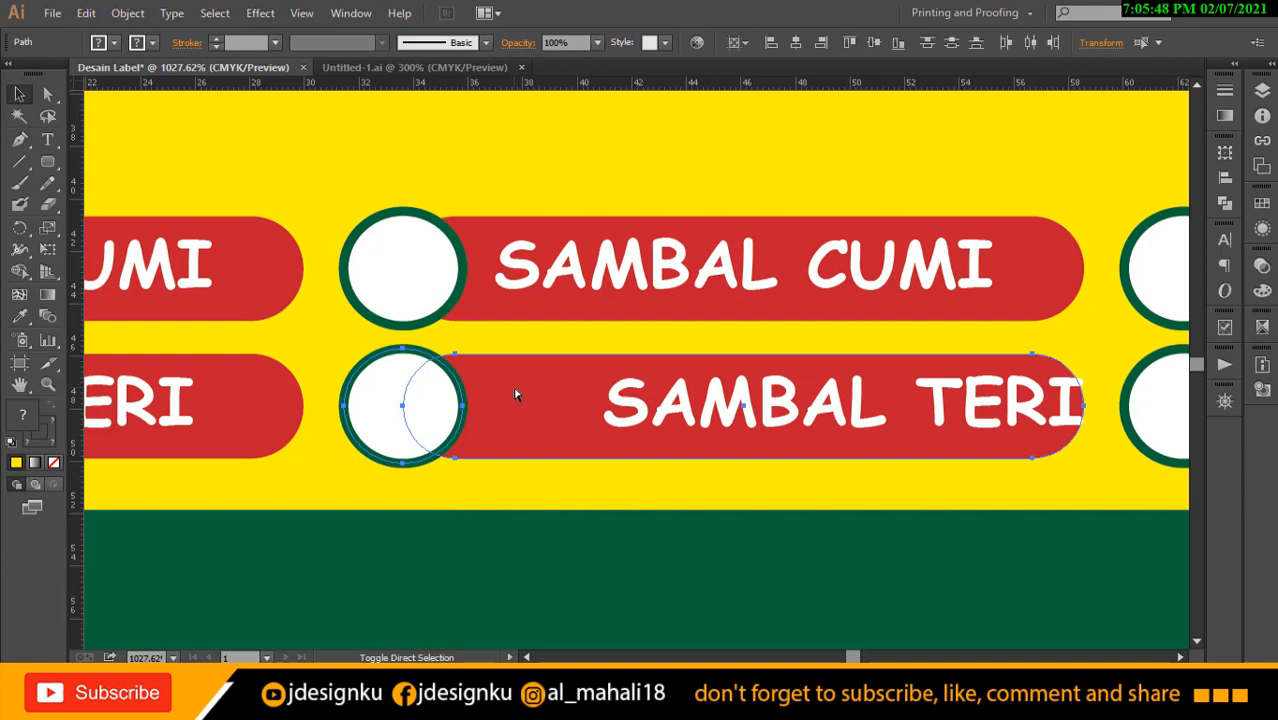
{"action": "left_click", "coordinate": [604, 170]}
Center the SAMBAL TERI label horizontally on the second column's lower red bar.
{"action": "left_click", "coordinate": [656, 421]}
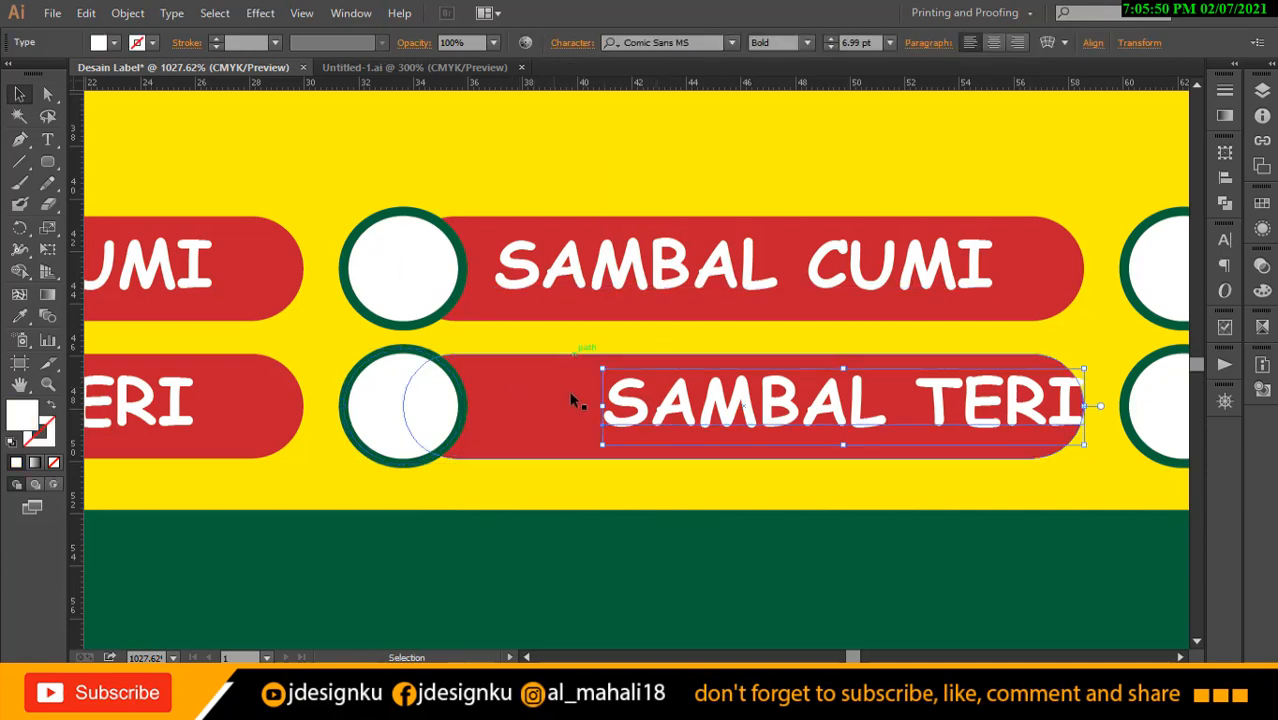
{"action": "left_click", "coordinate": [545, 395], "text": "shift"}
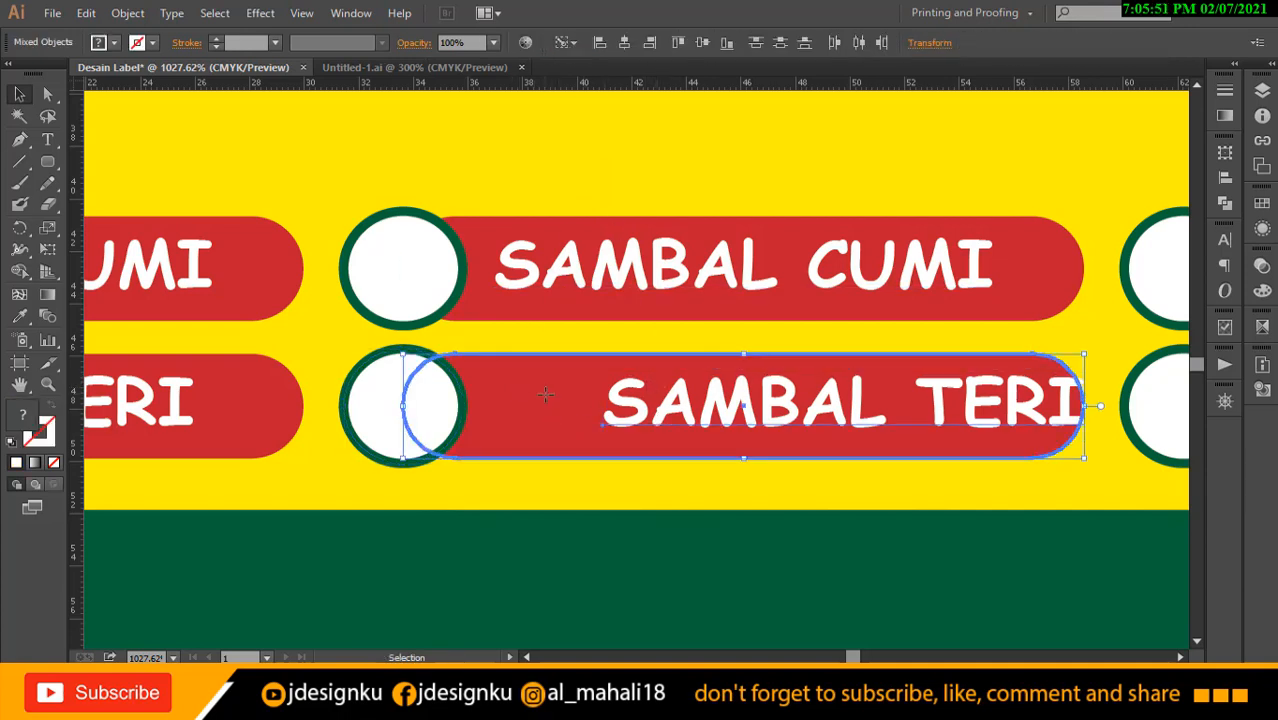
{"action": "left_click", "coordinate": [624, 42]}
{"action": "left_click_drag", "start_coordinate": [891, 184], "coordinate": [771, 169]}
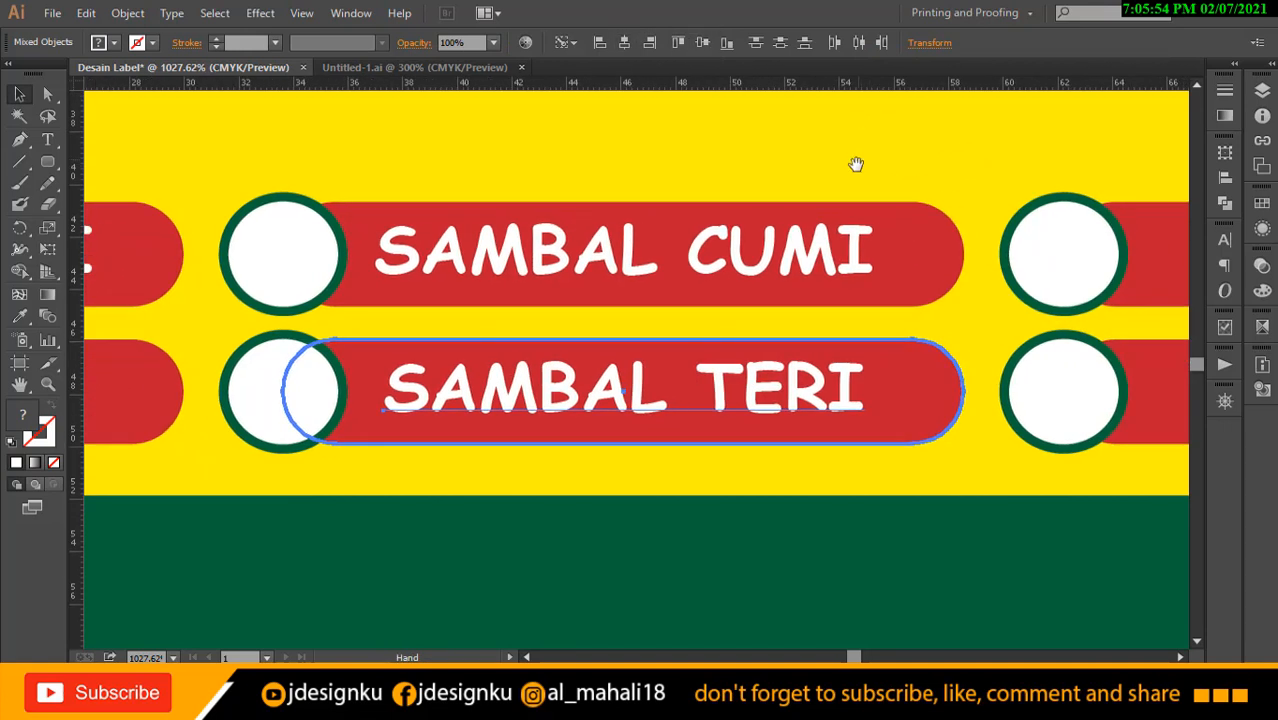
{"action": "left_click", "coordinate": [799, 586]}
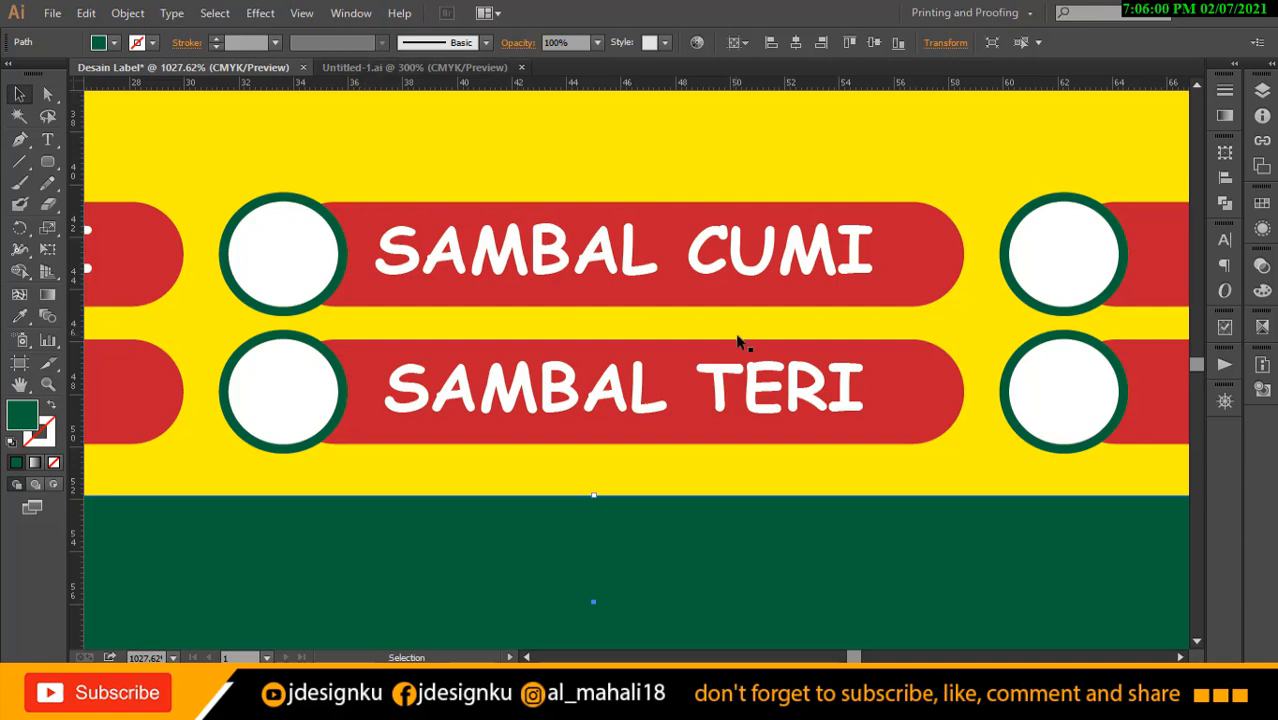
In the second column, replace CUMI with TERASI in the upper label and TERI with BAWANG in the lower label.
{"action": "key", "text": "t"}
{"action": "left_click_drag", "start_coordinate": [684, 248], "coordinate": [880, 210]}
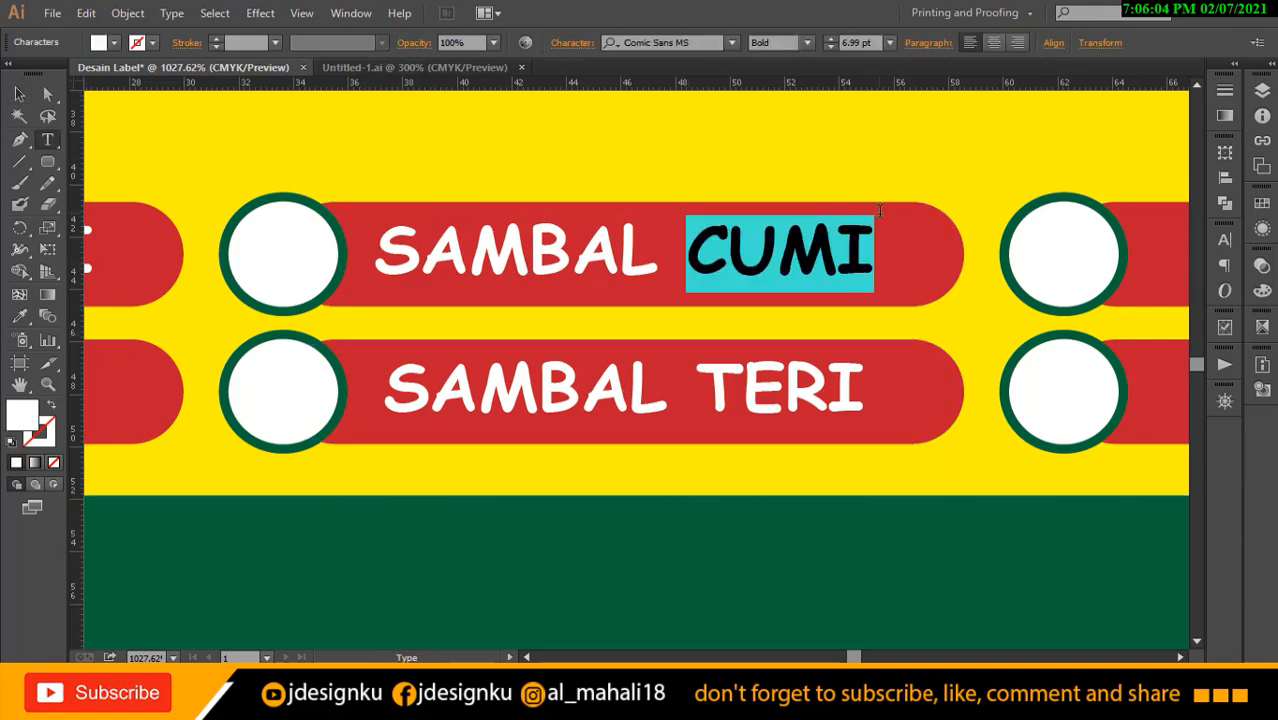
{"action": "type", "text": "TERASI"}
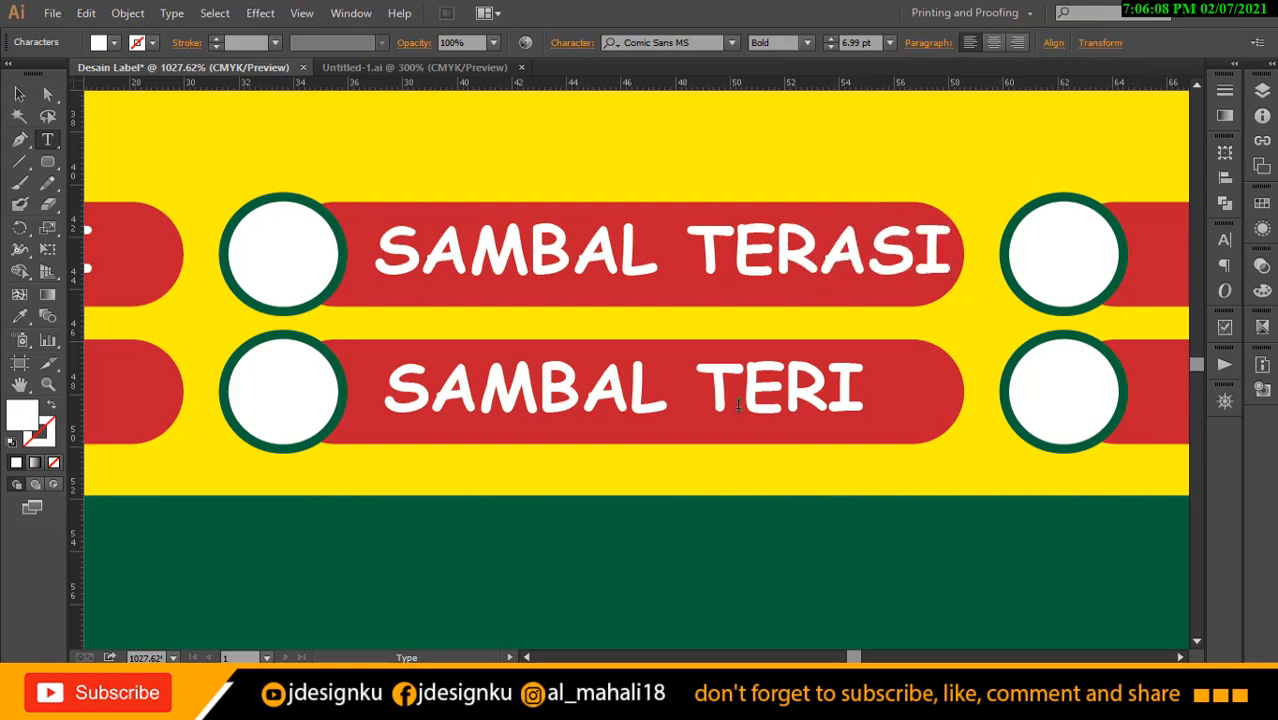
{"action": "left_click_drag", "start_coordinate": [698, 392], "coordinate": [896, 366]}
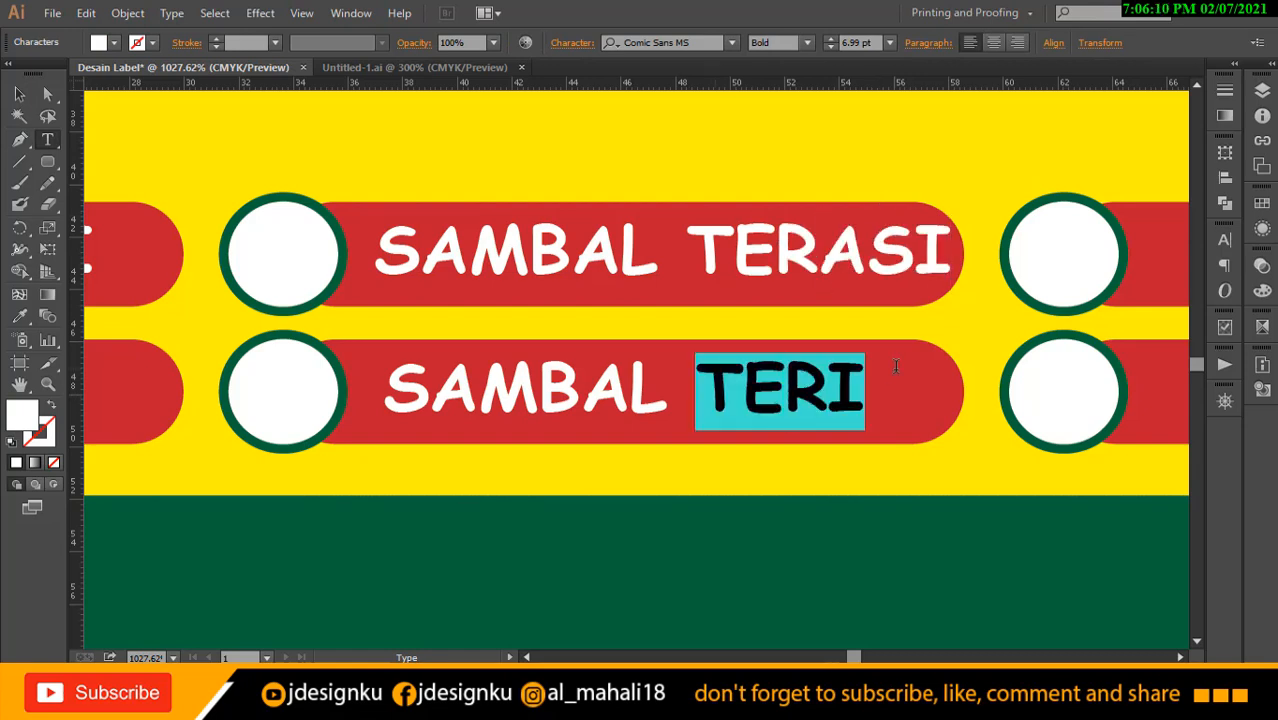
{"action": "type", "text": "BAWANG"}
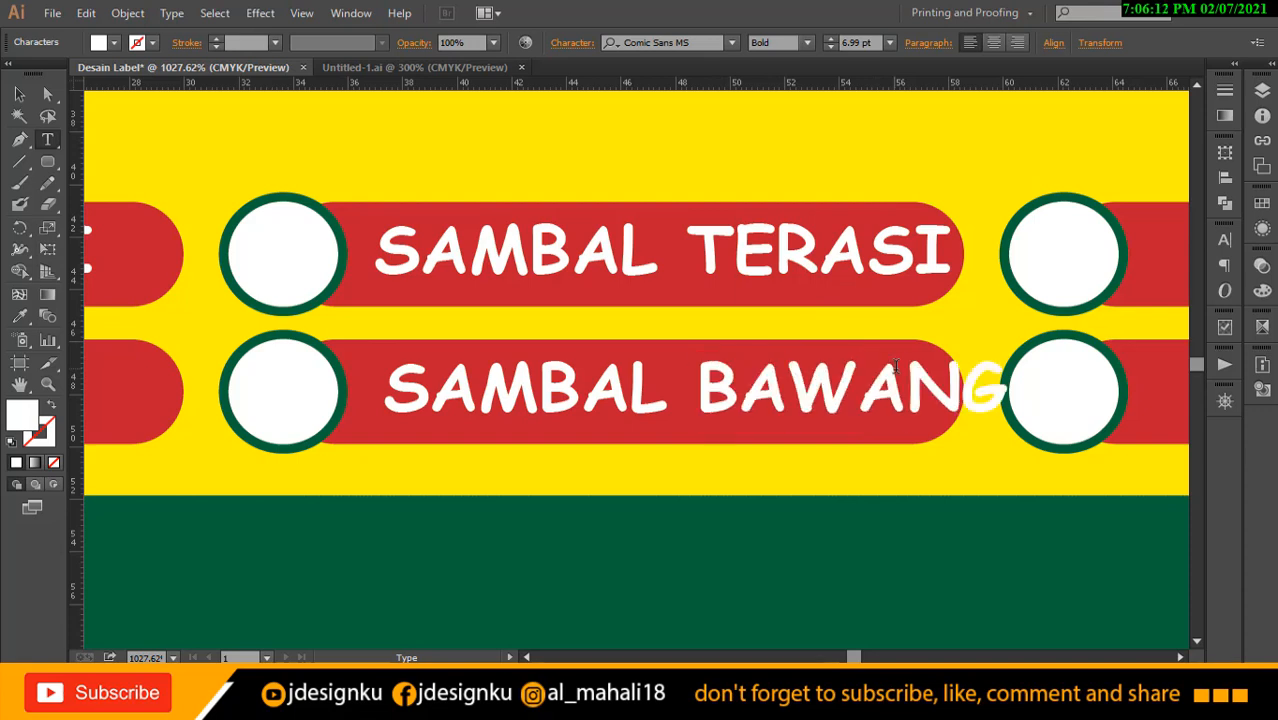
Narrow the SAMBAL TERASI and SAMBAL BAWANG labels together horizontally to fit within their red bars.
{"action": "left_click", "coordinate": [22, 94]}
{"action": "left_click", "coordinate": [903, 278], "text": "shift"}
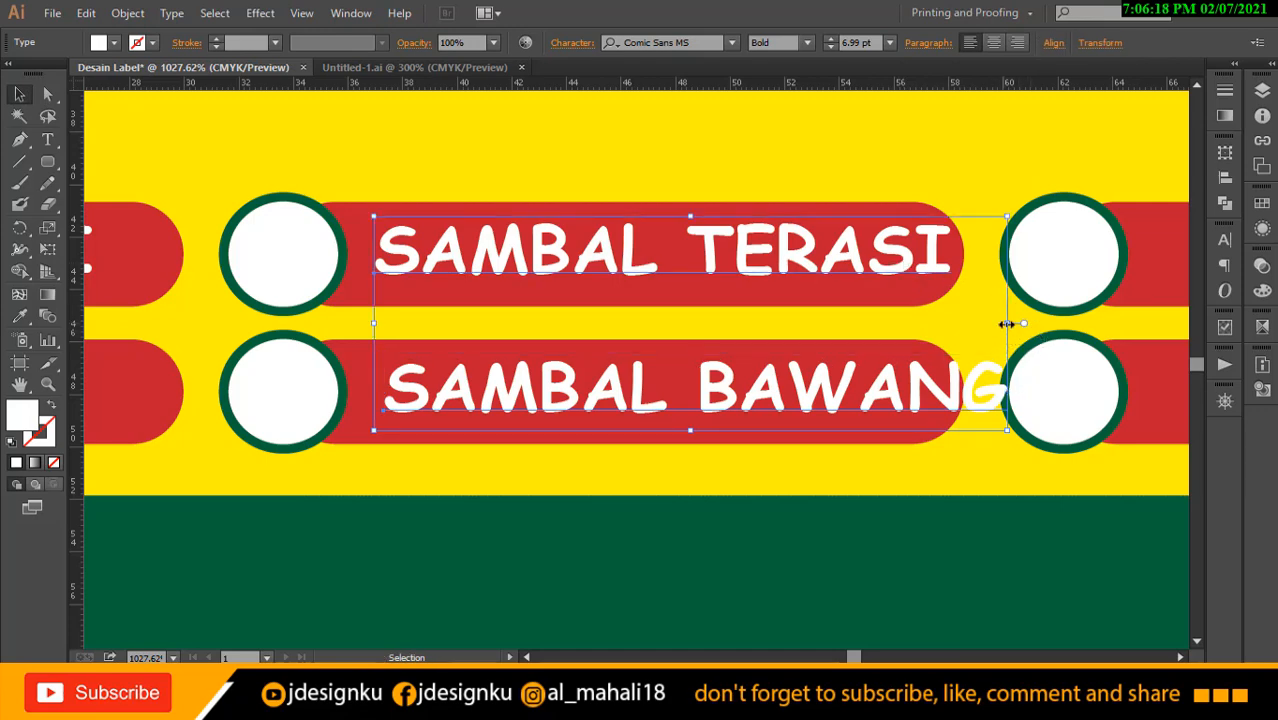
{"action": "left_click_drag", "start_coordinate": [1006, 323], "coordinate": [937, 323]}
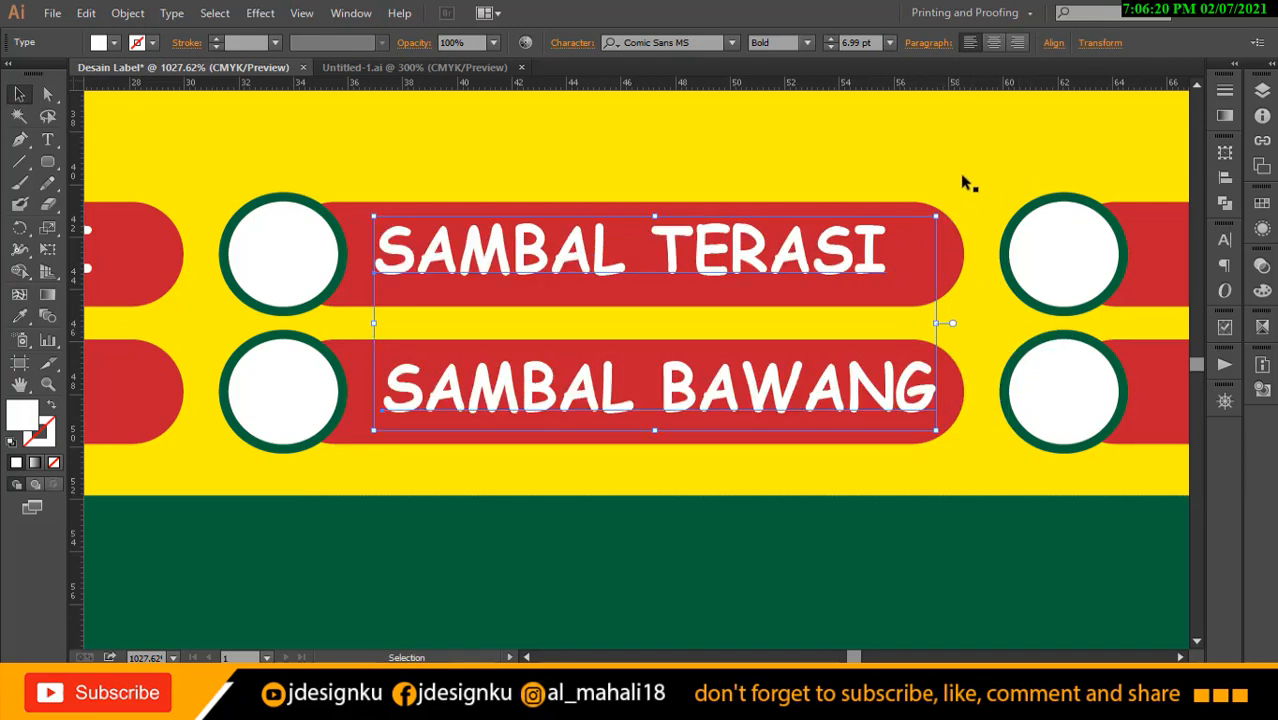
{"action": "left_click", "coordinate": [976, 152]}
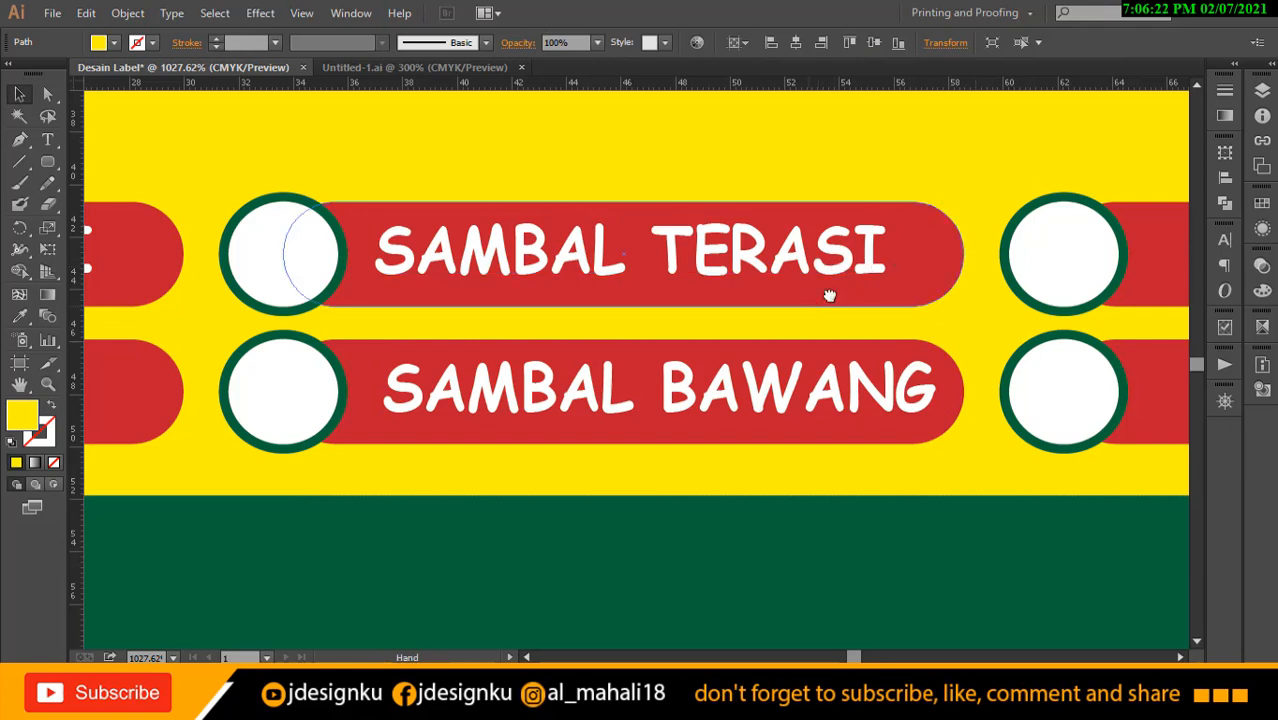
Center the SAMBAL TERASI label horizontally on its red bar.
{"action": "left_click_drag", "start_coordinate": [829, 294], "coordinate": [896, 280]}
{"action": "left_click", "coordinate": [852, 260]}
{"action": "left_click", "coordinate": [1022, 231], "text": "shift"}
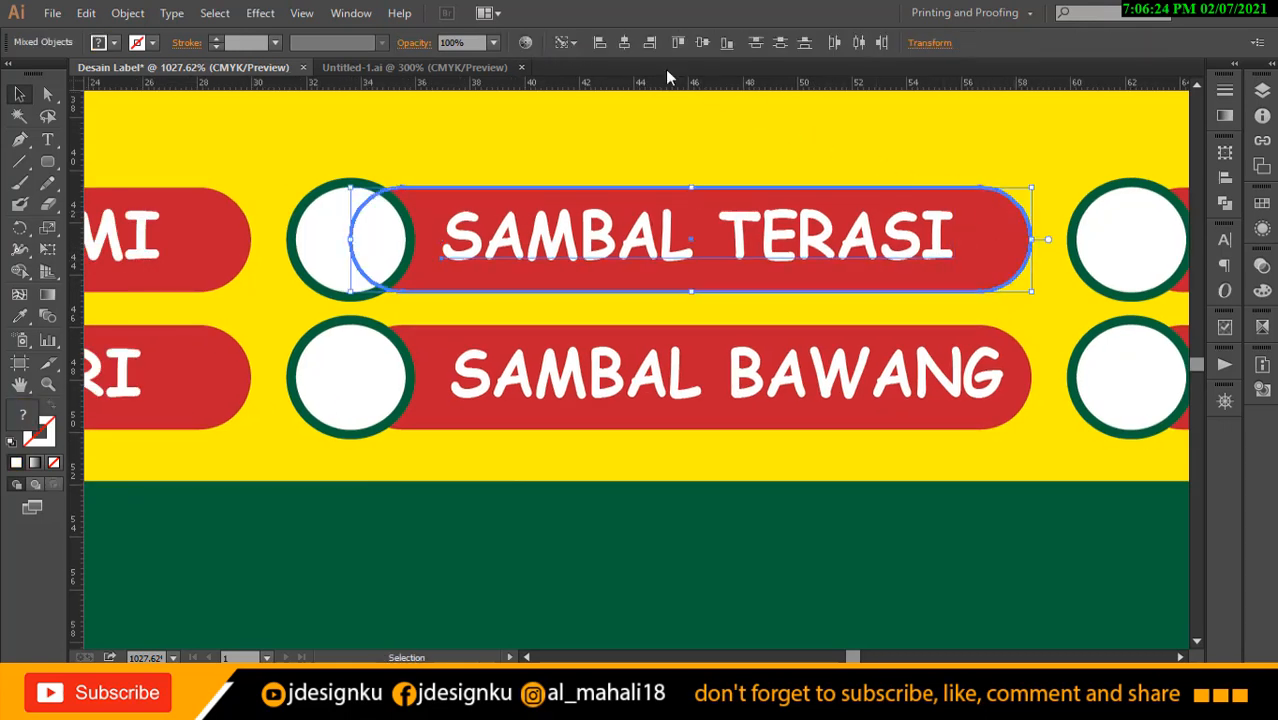
{"action": "left_click", "coordinate": [624, 42]}
{"action": "left_click_drag", "start_coordinate": [932, 220], "coordinate": [977, 184]}
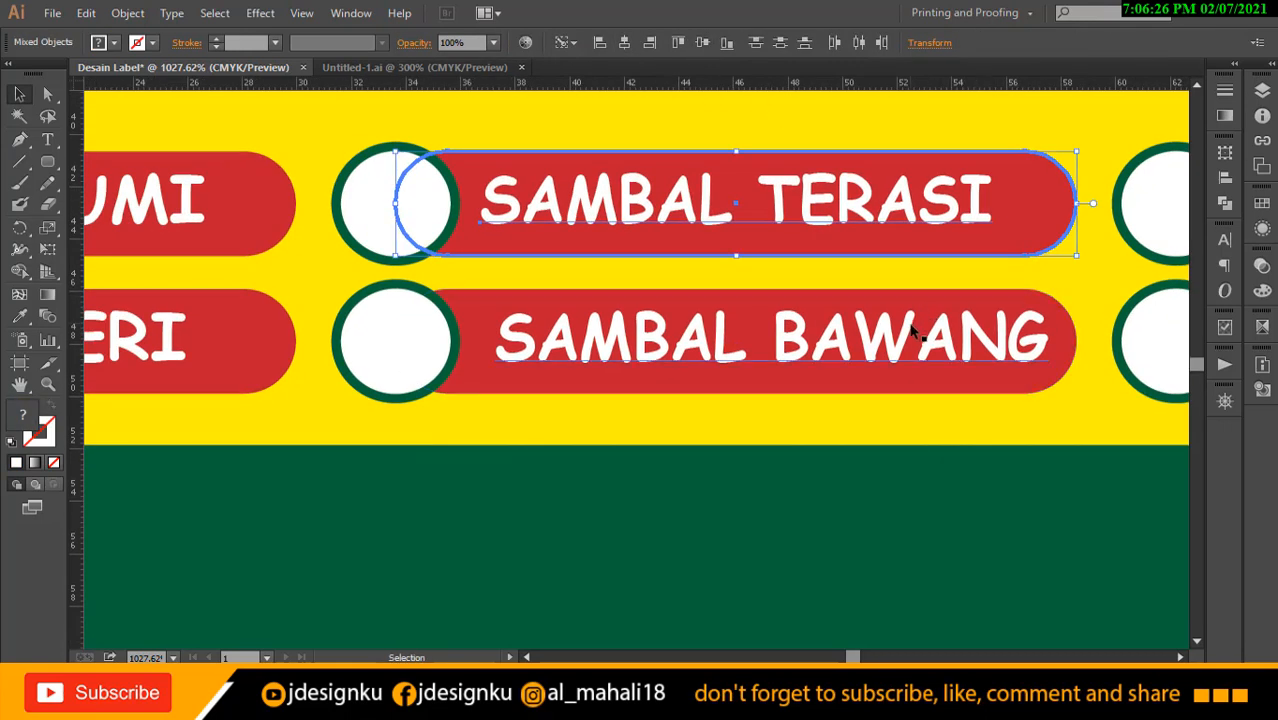
{"action": "left_click", "coordinate": [916, 332]}
{"action": "left_click", "coordinate": [703, 382], "text": "shift"}
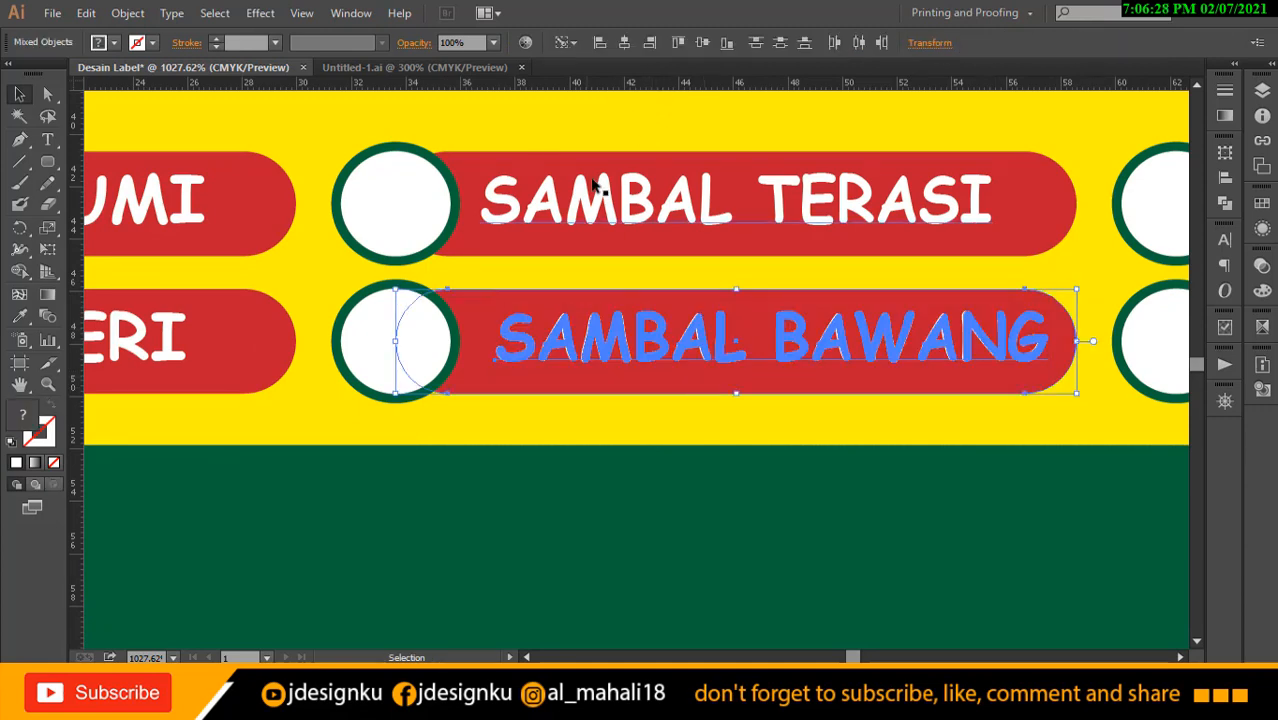
{"action": "left_click", "coordinate": [477, 370], "text": "shift"}
{"action": "left_click", "coordinate": [452, 383], "text": "shift"}
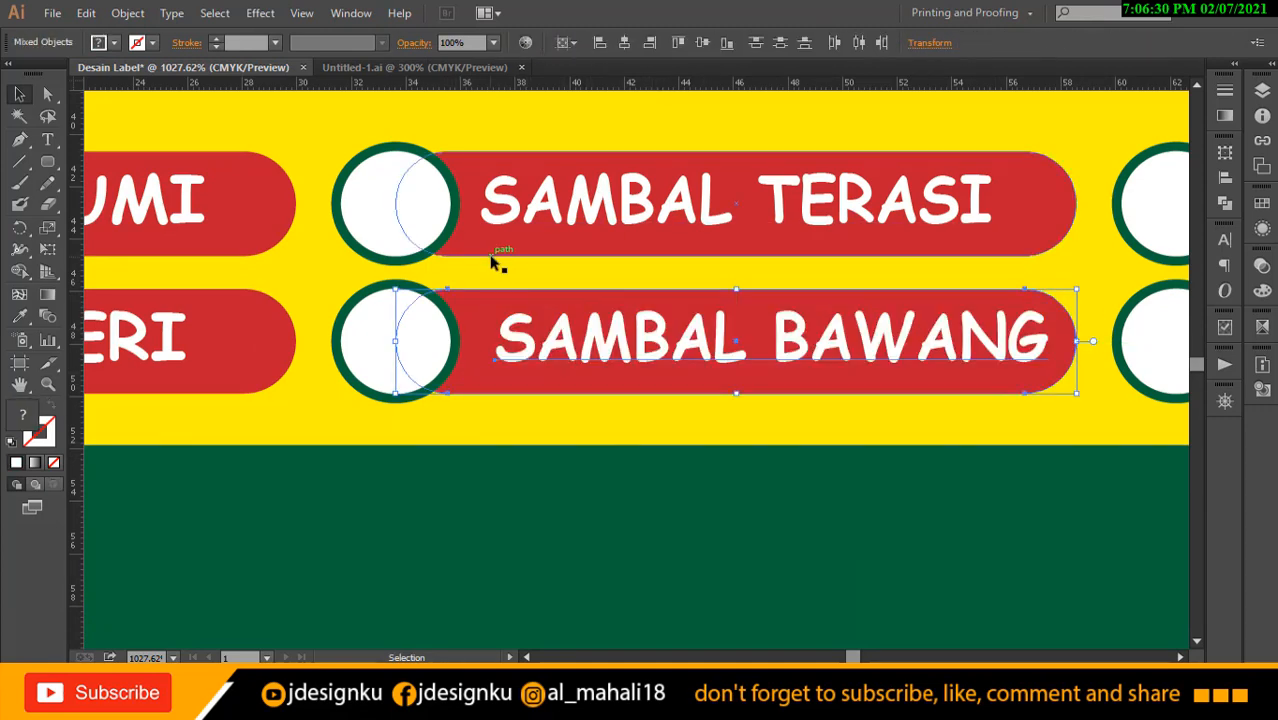
{"action": "left_click", "coordinate": [678, 42]}
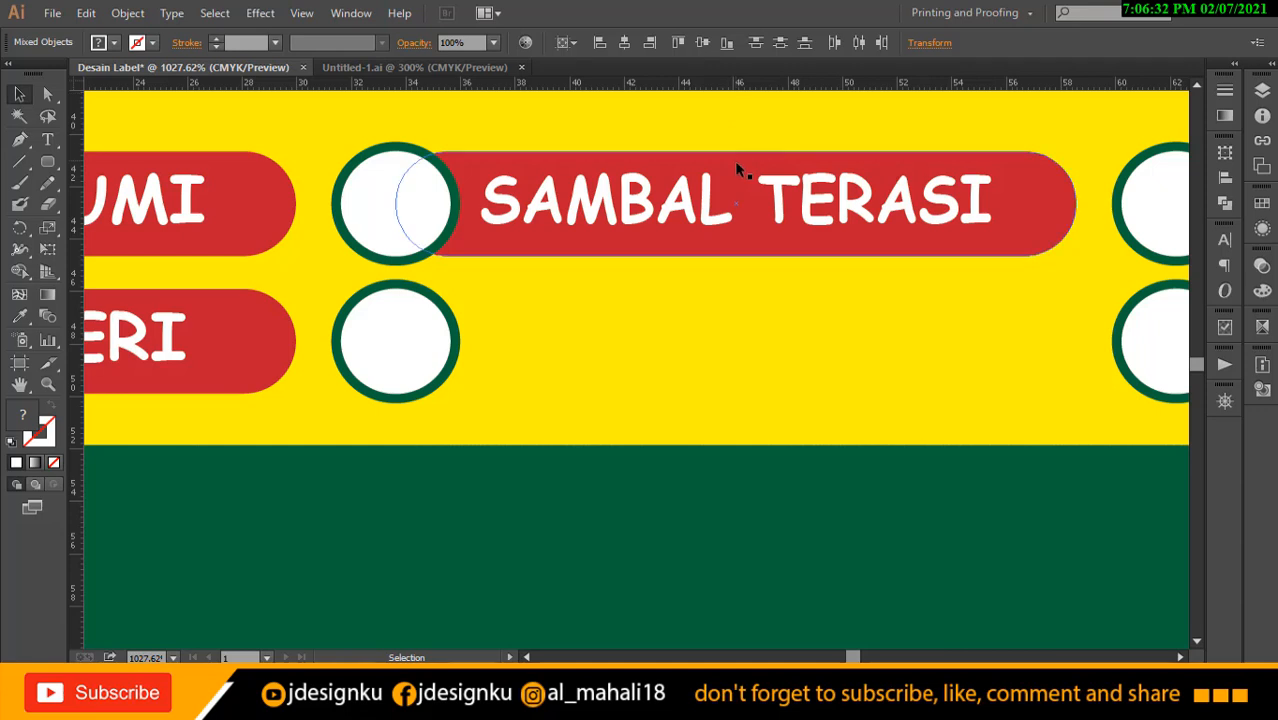
{"action": "key", "text": "ctrl+z"}
Center the SAMBAL BAWANG label horizontally on its red bar.
{"action": "left_click_drag", "start_coordinate": [685, 472], "coordinate": [686, 466]}
{"action": "left_click", "coordinate": [695, 358]}
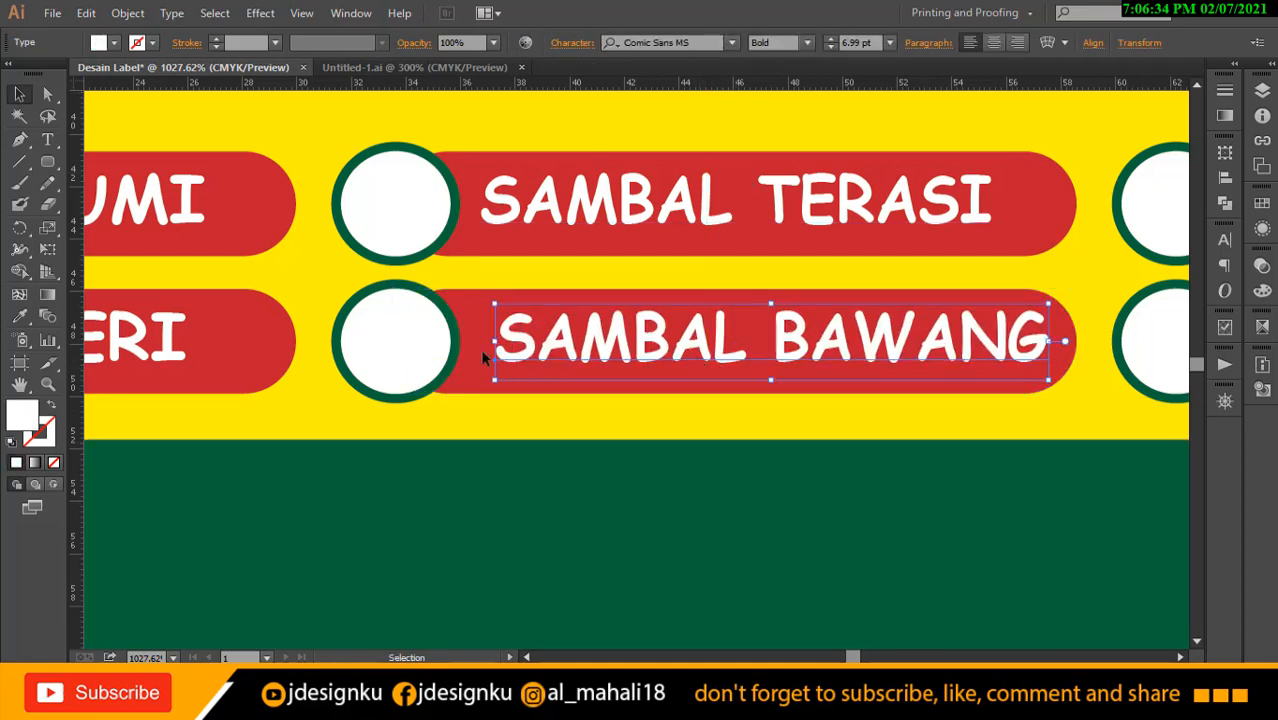
{"action": "left_click", "coordinate": [457, 308], "text": "shift"}
{"action": "left_click", "coordinate": [457, 308]}
{"action": "left_click", "coordinate": [625, 42]}
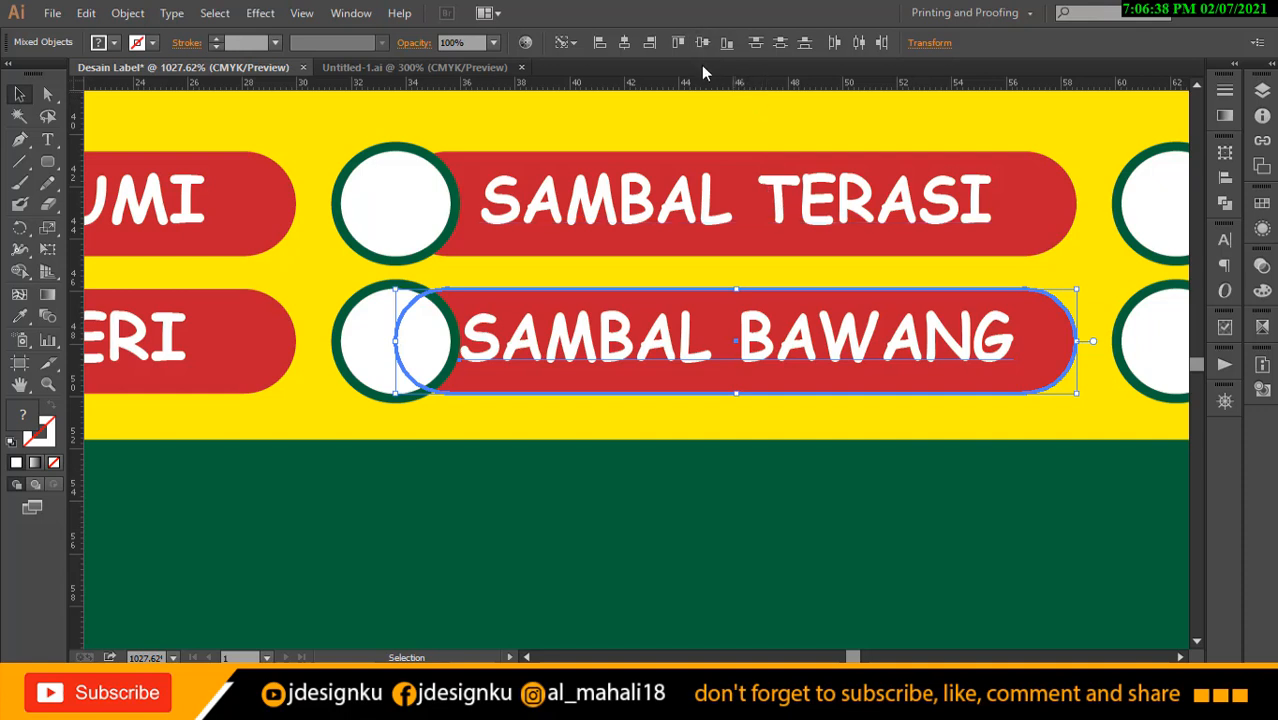
{"action": "left_click", "coordinate": [757, 513]}
Nudge the SAMBAL TERASI and SAMBAL BAWANG labels together slightly to the right, clear of the circles.
{"action": "left_click", "coordinate": [745, 345]}
{"action": "left_click", "coordinate": [716, 226], "text": "shift"}
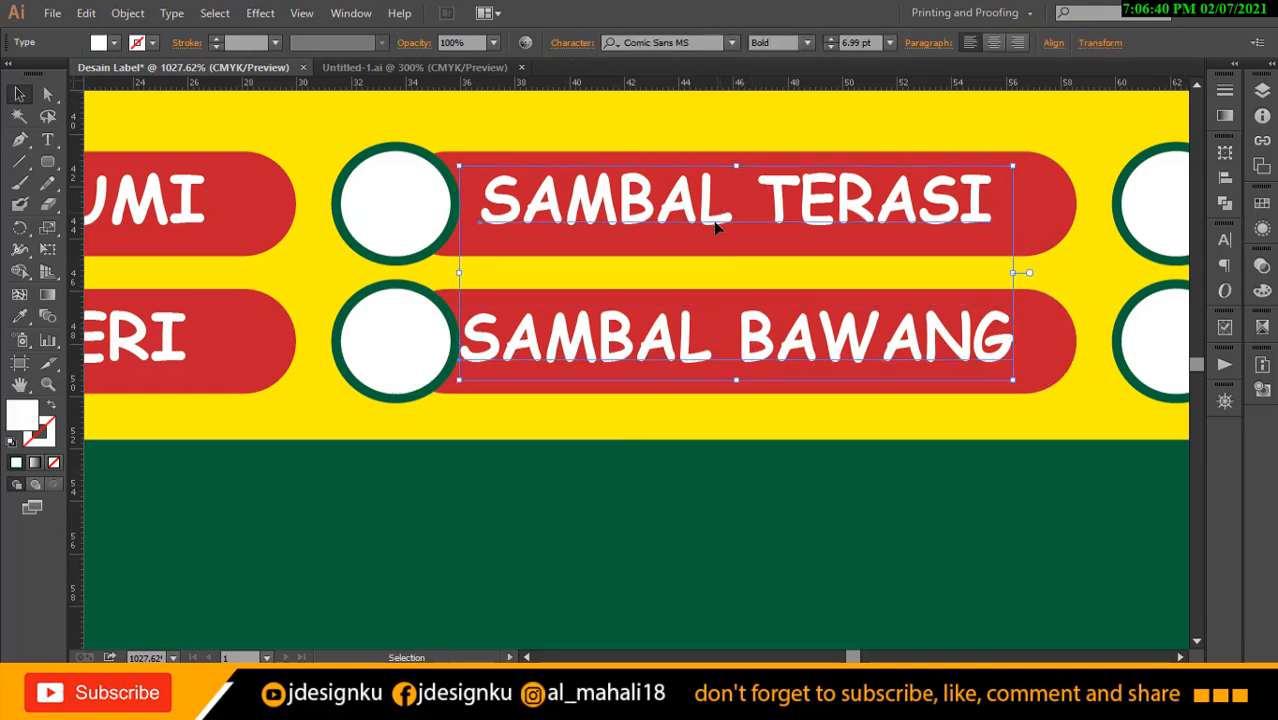
{"action": "key", "text": "Right"}
{"action": "key", "text": "Right"}
{"action": "key", "text": "Right"}
{"action": "key", "text": "Right"}
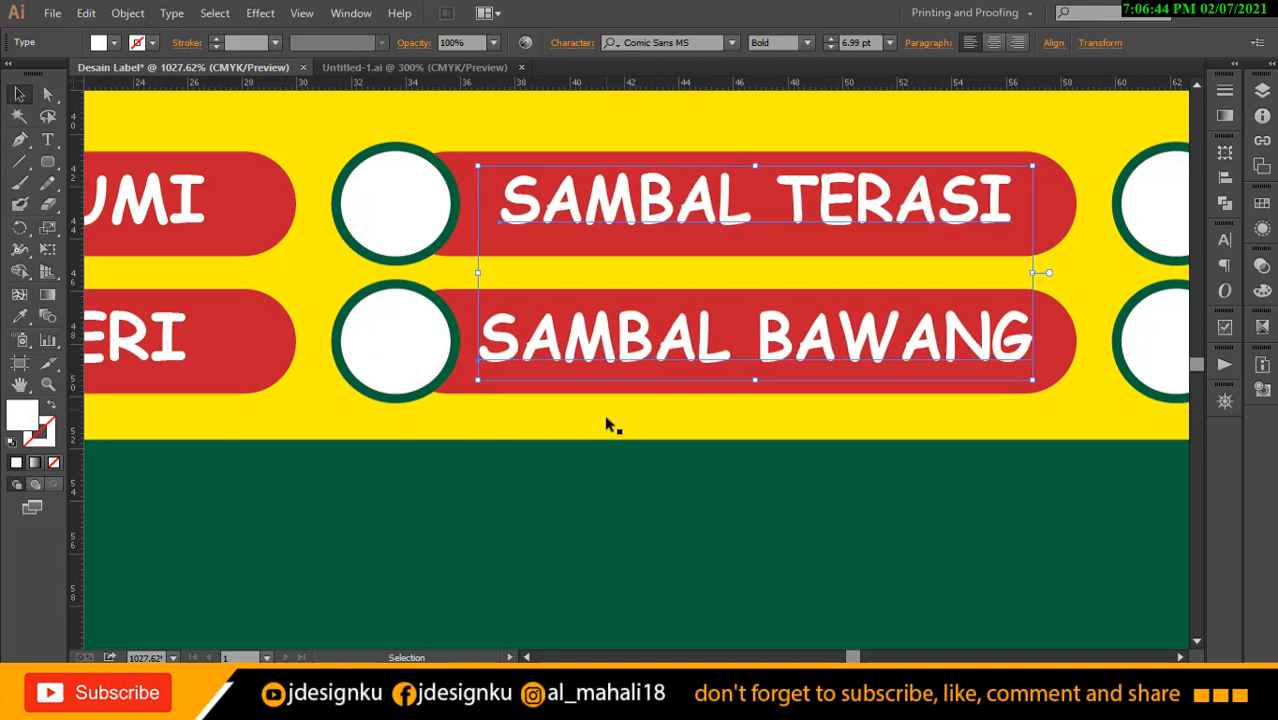
Left-align the SAMBAL TERASI label to the SAMBAL BAWANG label as the key object.
{"action": "left_click", "coordinate": [592, 494]}
{"action": "left_click_drag", "start_coordinate": [591, 496], "coordinate": [651, 474]}
{"action": "left_click", "coordinate": [680, 198]}
{"action": "left_click", "coordinate": [674, 340], "text": "shift"}
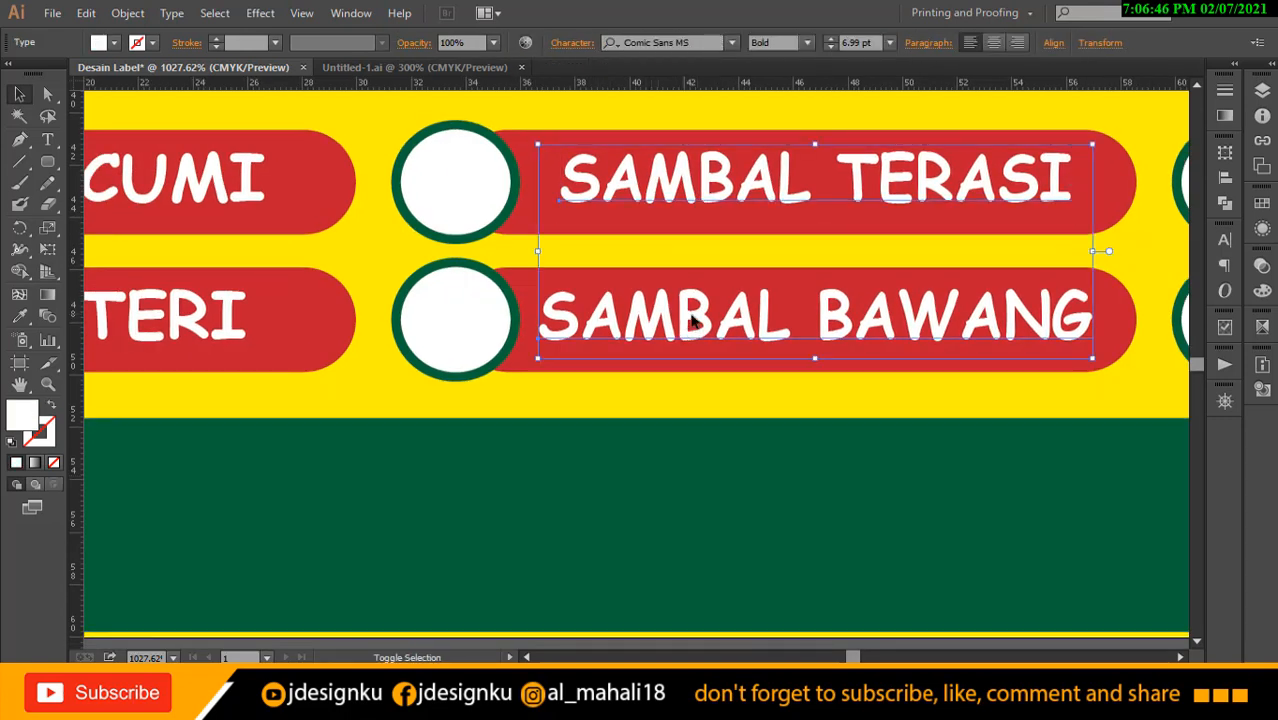
{"action": "left_click", "coordinate": [692, 322]}
{"action": "left_click", "coordinate": [1052, 42]}
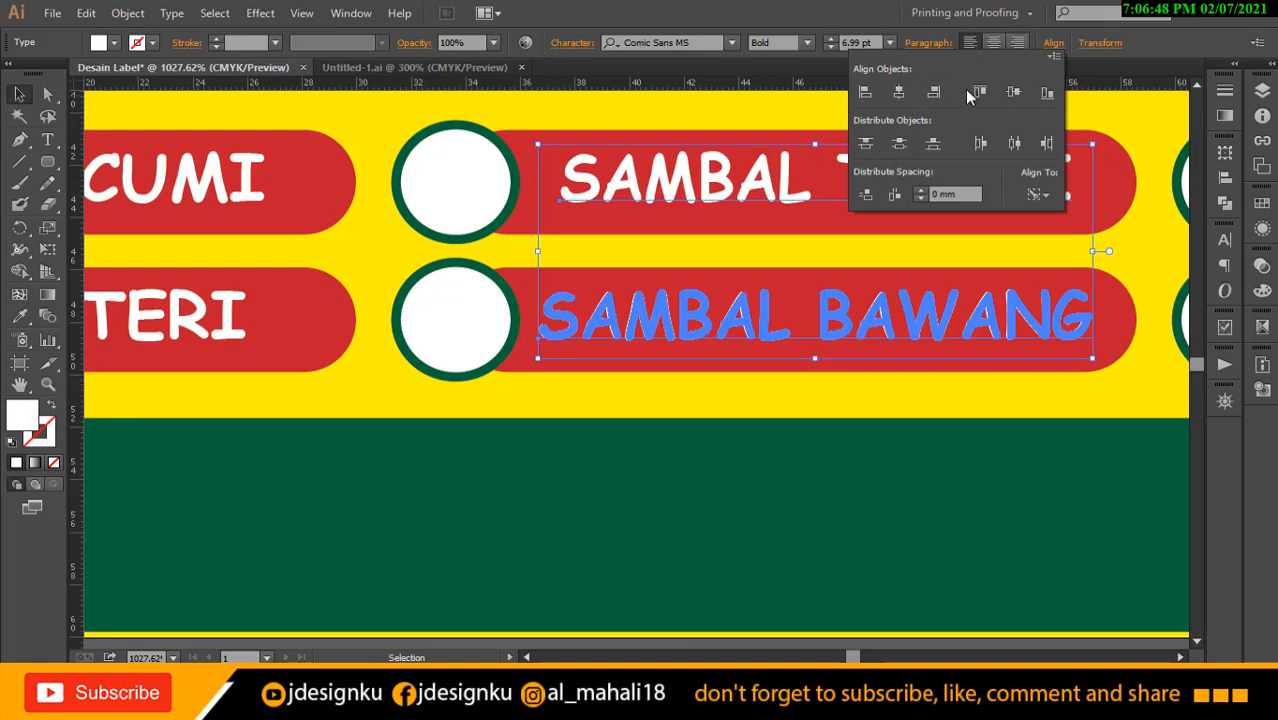
{"action": "left_click", "coordinate": [769, 454]}
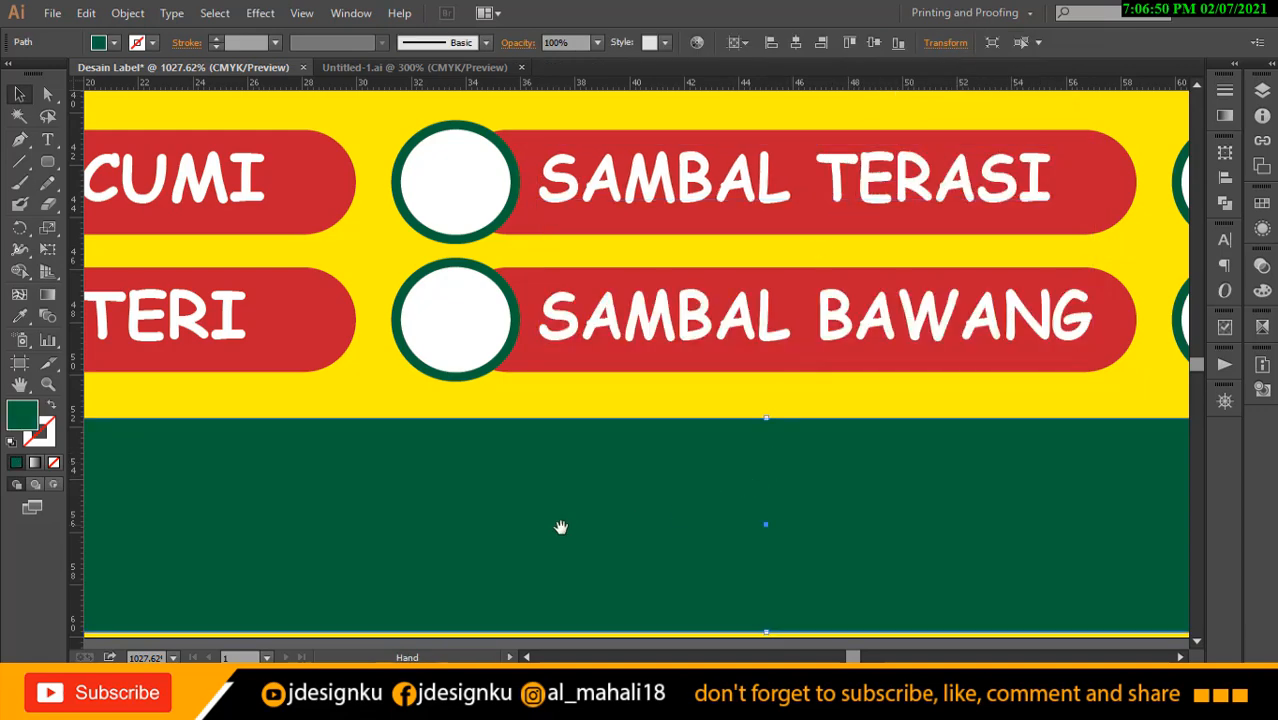
Copy the SAMBAL TERASI and SAMBAL BAWANG labels together and paste the copies in place.
{"action": "left_click_drag", "start_coordinate": [483, 533], "coordinate": [382, 481]}
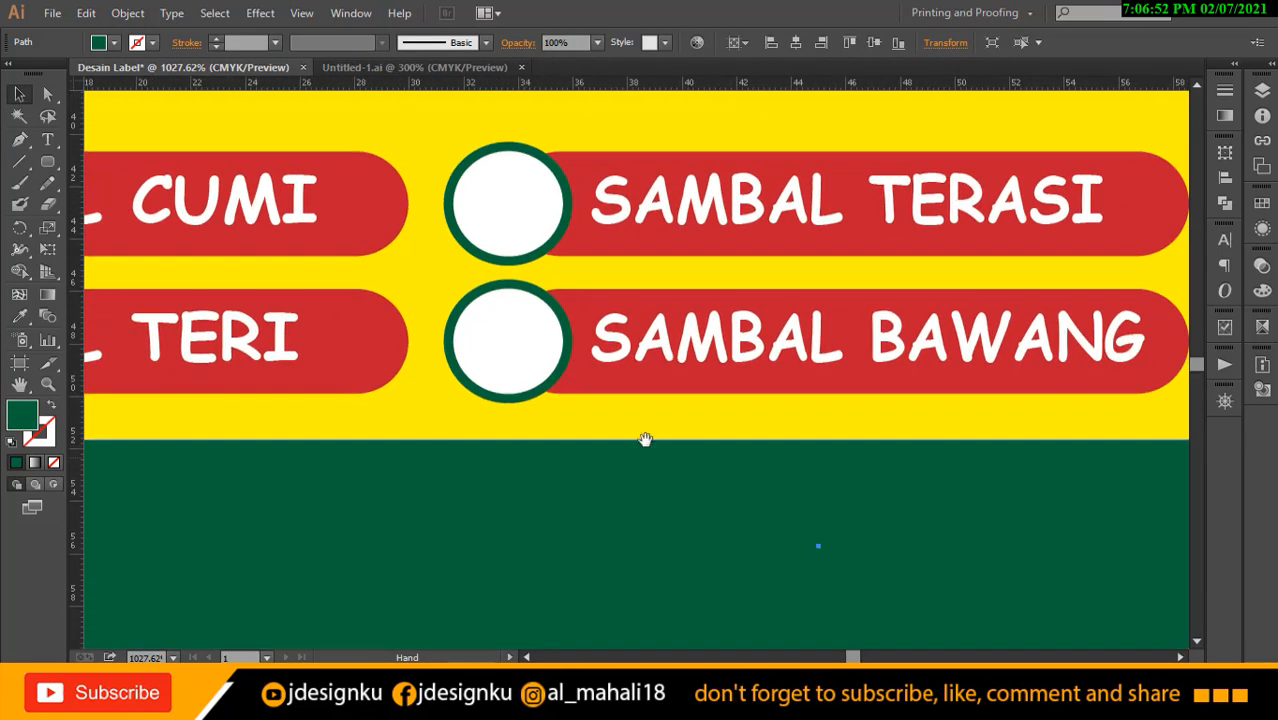
{"action": "left_click", "coordinate": [1003, 205]}
{"action": "left_click", "coordinate": [947, 312], "text": "shift"}
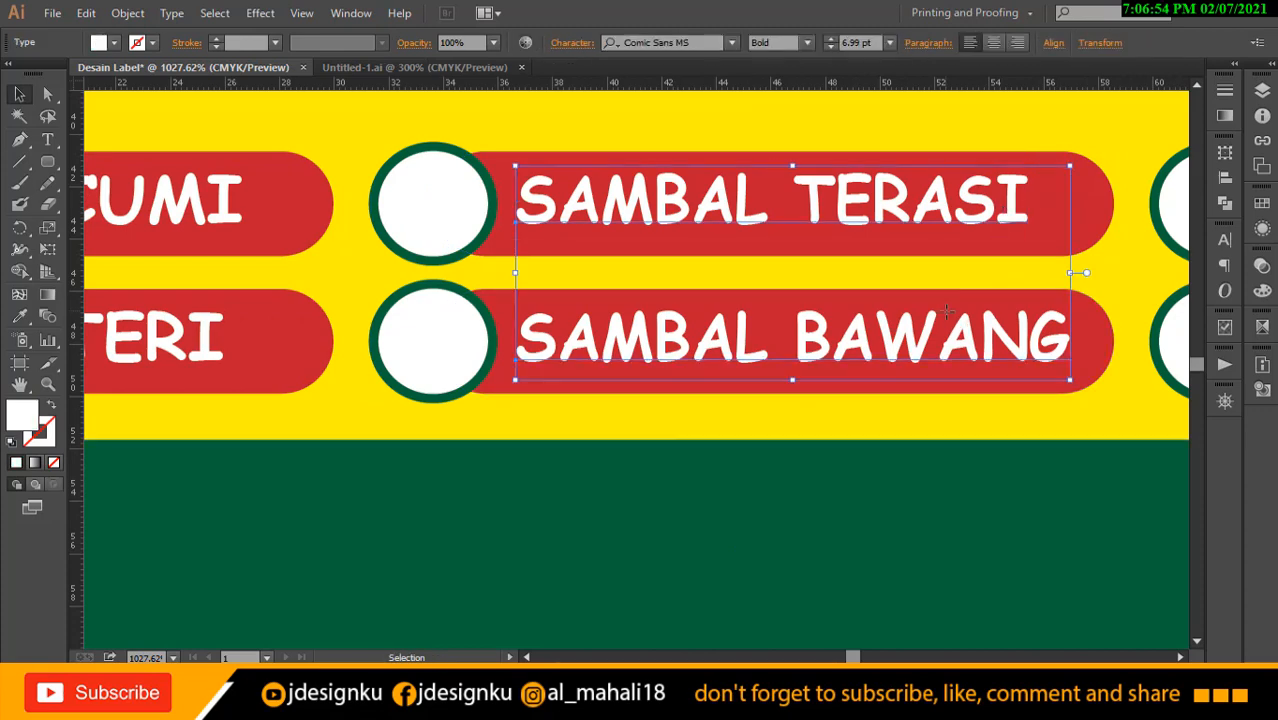
{"action": "scroll", "coordinate": [947, 312], "scroll_direction": "right", "scroll_amount": 10}
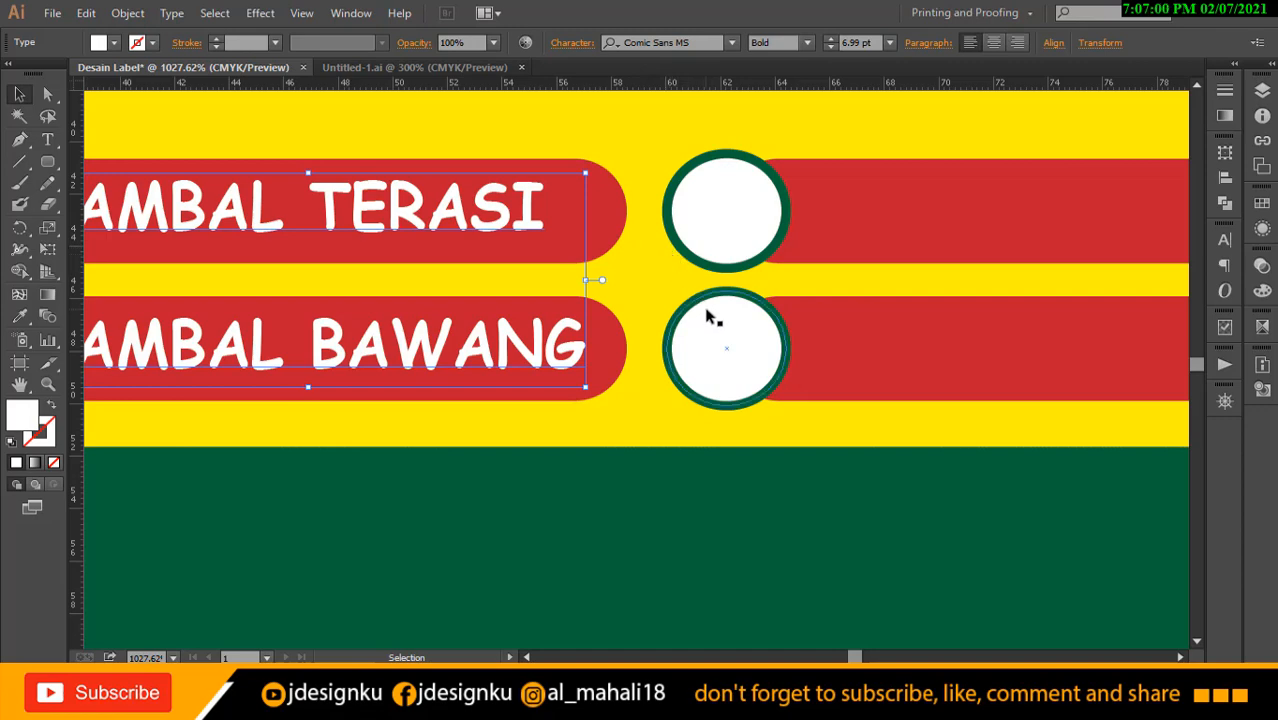
{"action": "key", "text": "ctrl+c"}
{"action": "key", "text": "ctrl+shift+v"}
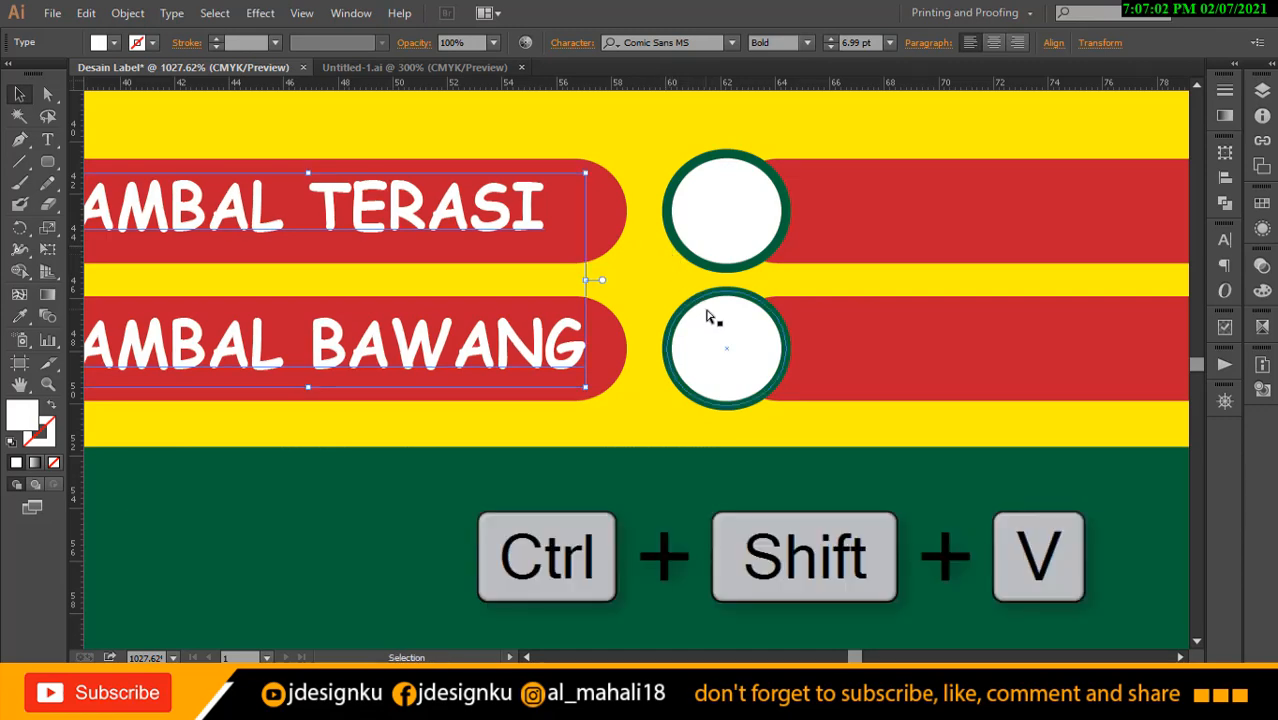
Align the pasted SAMBAL TERASI and SAMBAL BAWANG copies to the right edge of the empty red bars in the third column.
{"action": "key", "text": "z"}
{"action": "left_click", "coordinate": [622, 260], "text": "alt"}
{"action": "left_click", "coordinate": [645, 286], "text": "alt"}
{"action": "left_click_drag", "start_coordinate": [734, 385], "coordinate": [666, 241]}
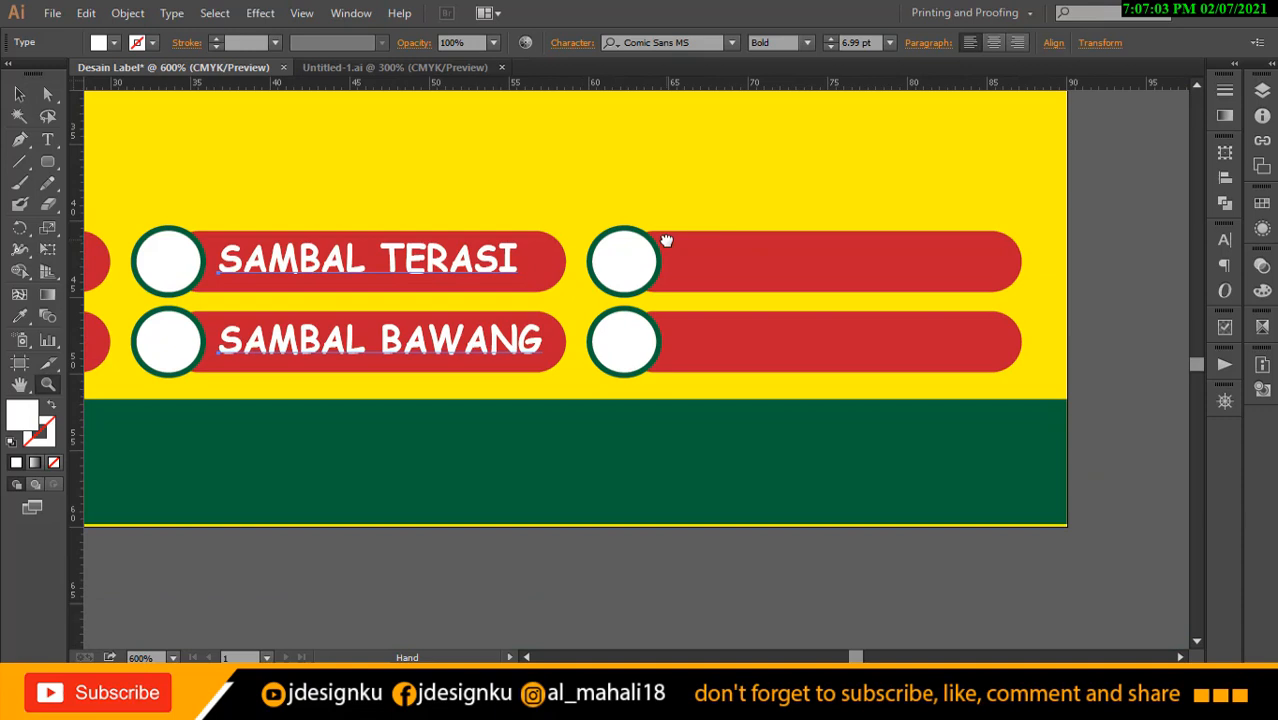
{"action": "key", "text": "v"}
{"action": "left_click", "coordinate": [829, 269], "text": "shift"}
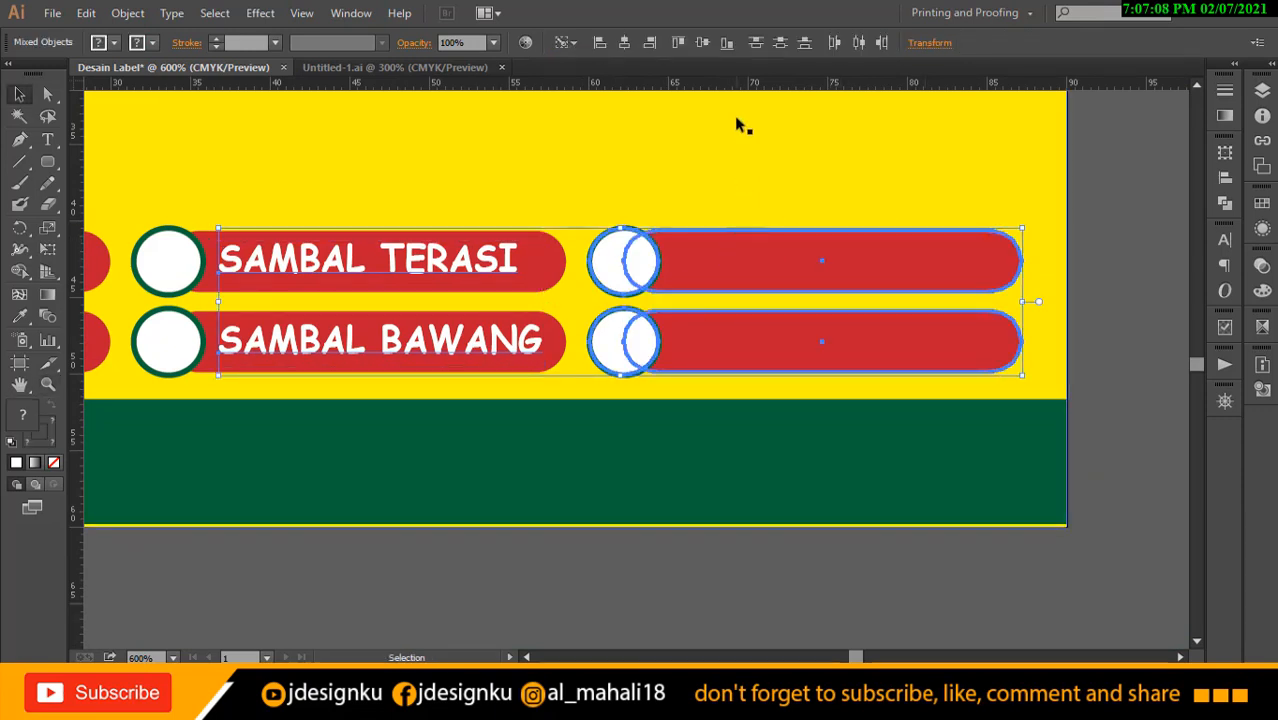
{"action": "left_click", "coordinate": [649, 43]}
{"action": "left_click", "coordinate": [1120, 197]}
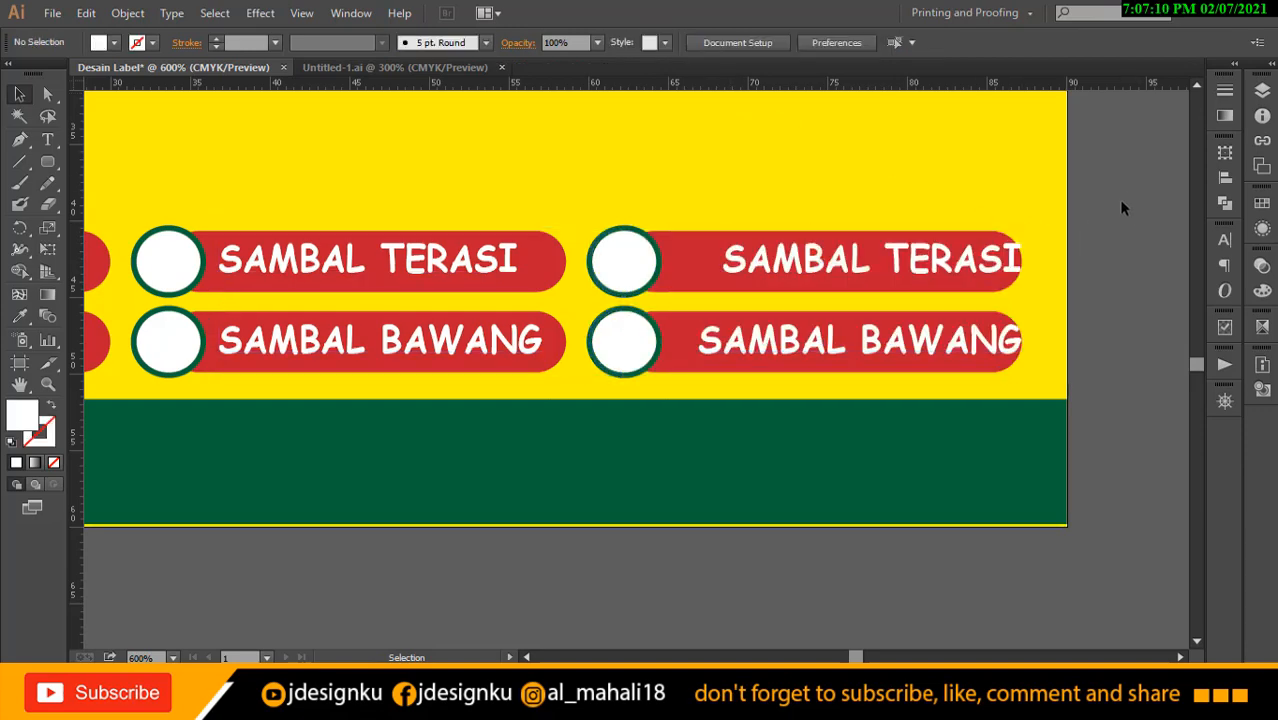
Check the variant names in the Untitled-1.ai reference design and change the third column's upper label to SAMBAL PETE.
{"action": "left_click", "coordinate": [457, 66]}
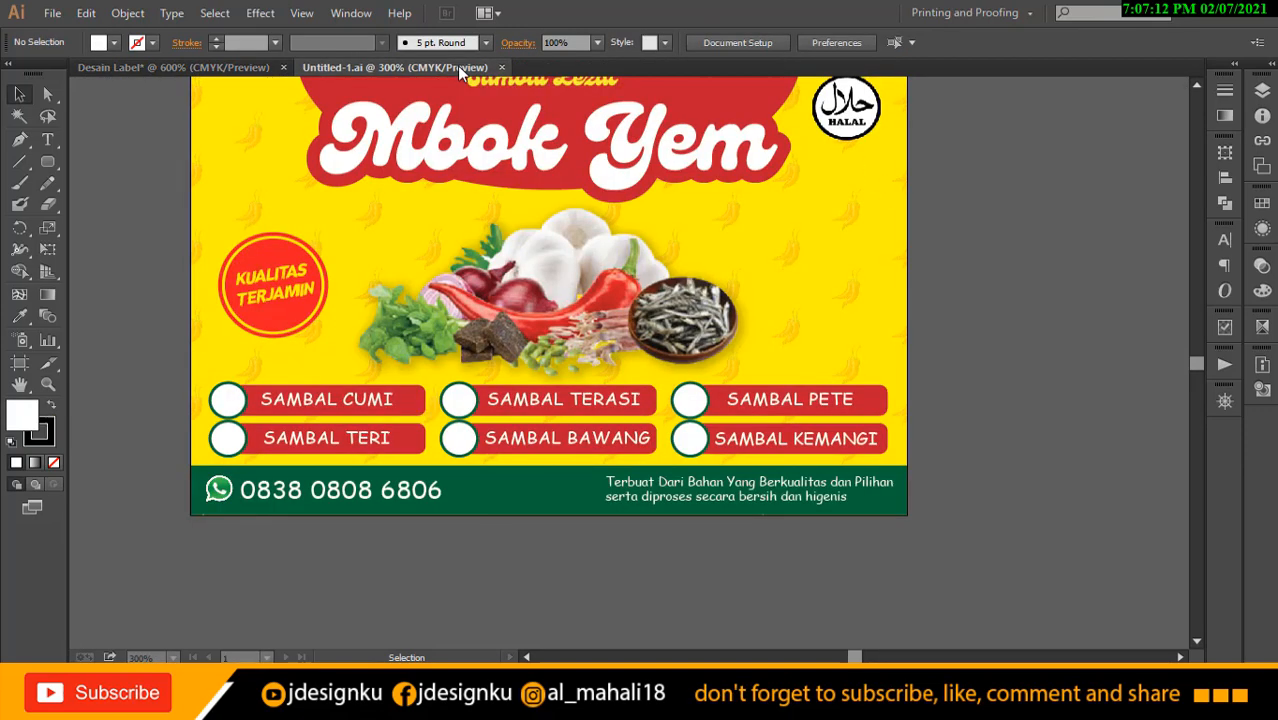
{"action": "left_click", "coordinate": [173, 67]}
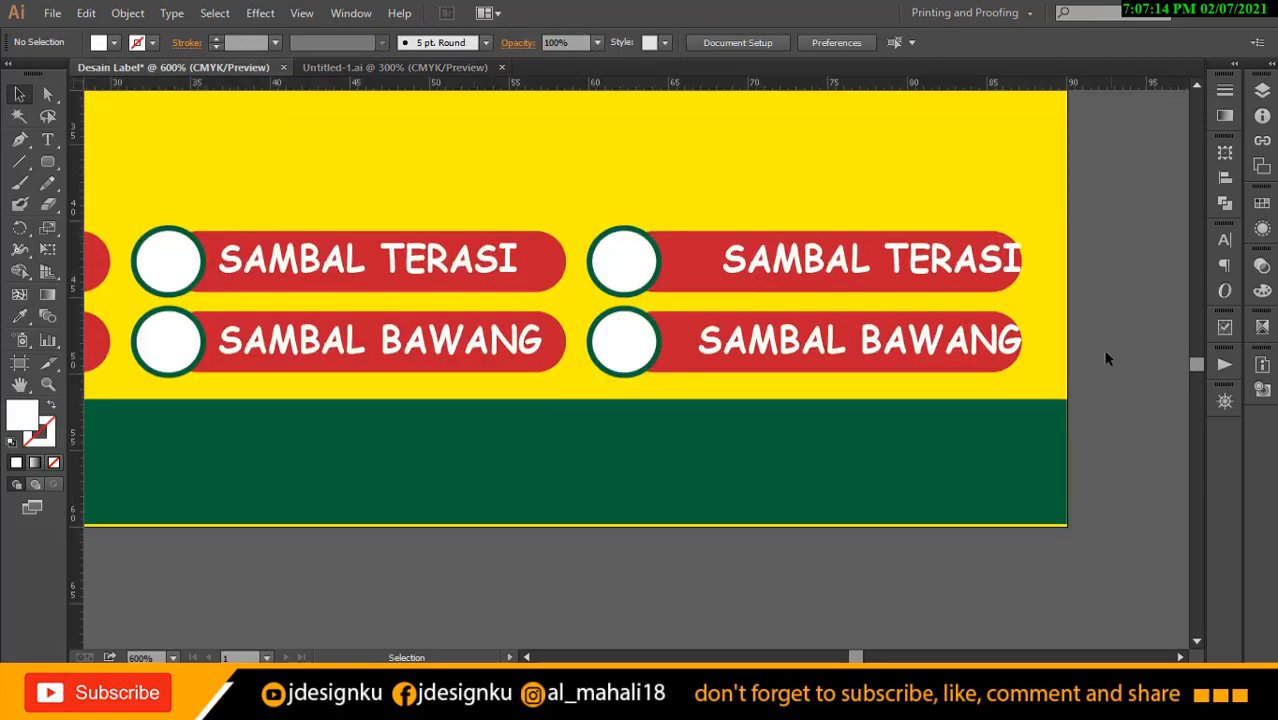
{"action": "key", "text": "t"}
{"action": "double_click", "coordinate": [1011, 249]}
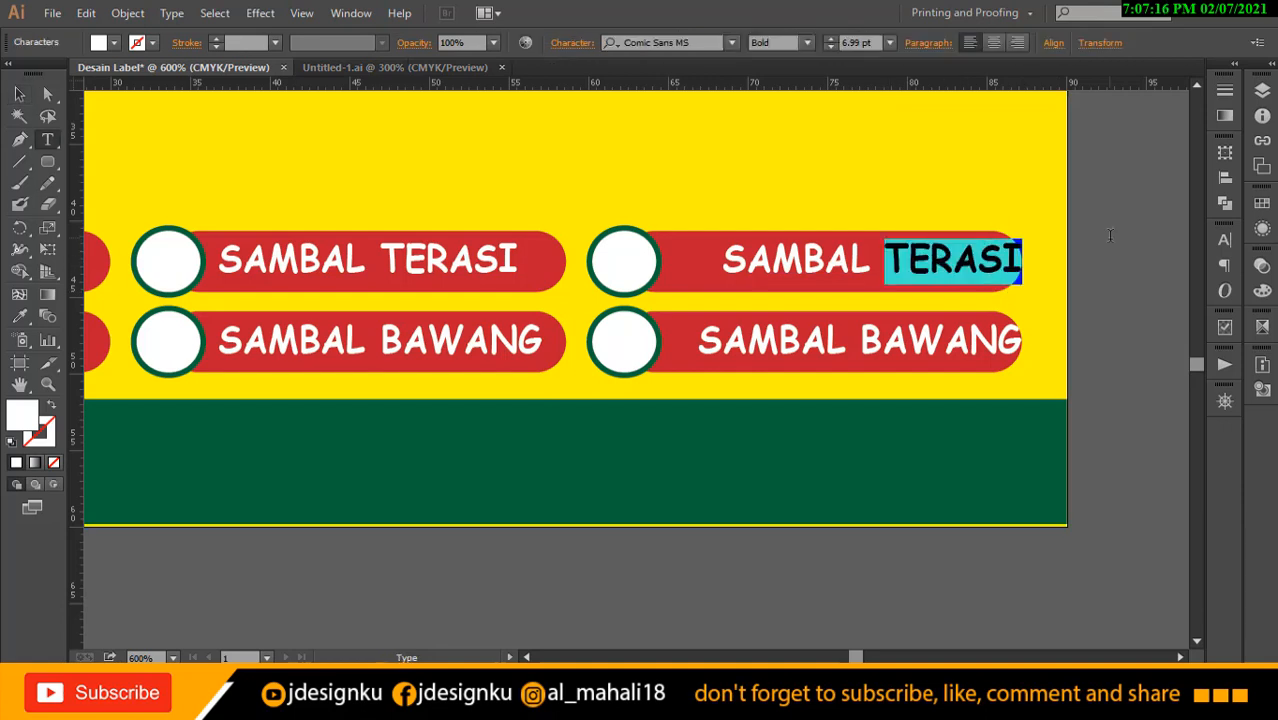
{"action": "type", "text": "PETE"}
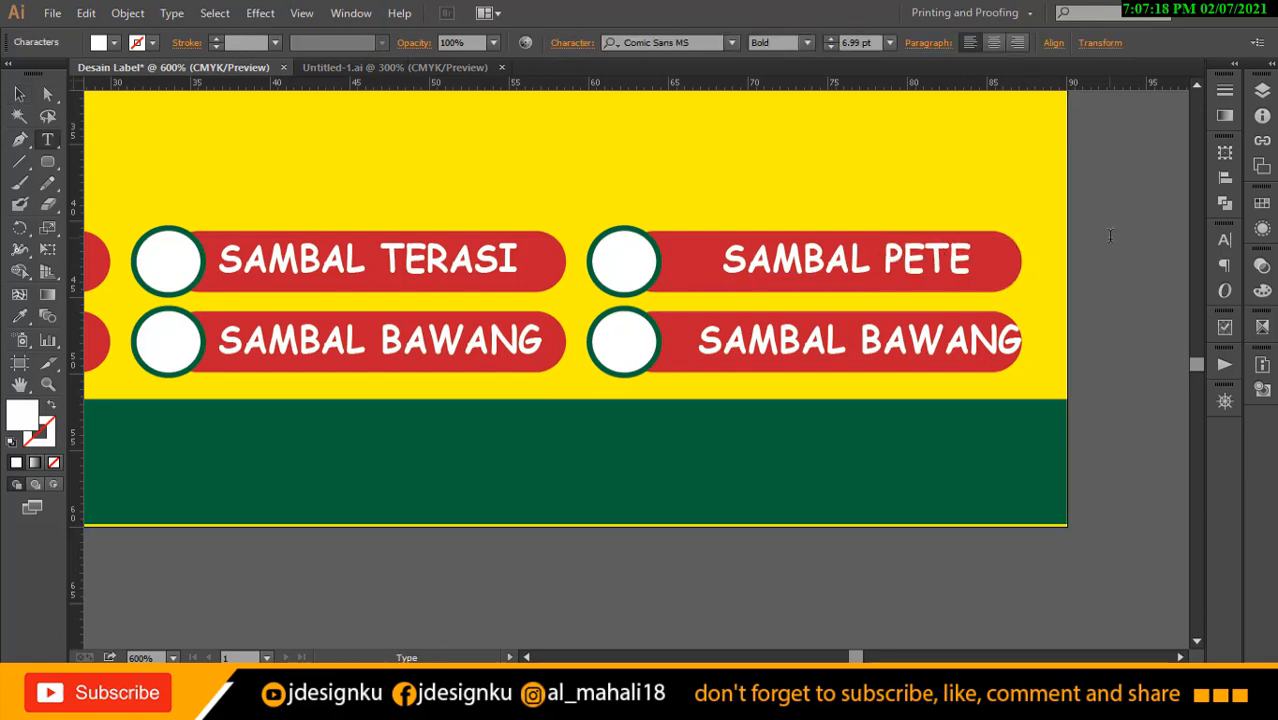
Change the third column's lower label to SAMBAL KEMANGI.
{"action": "left_click_drag", "start_coordinate": [862, 344], "coordinate": [1021, 330]}
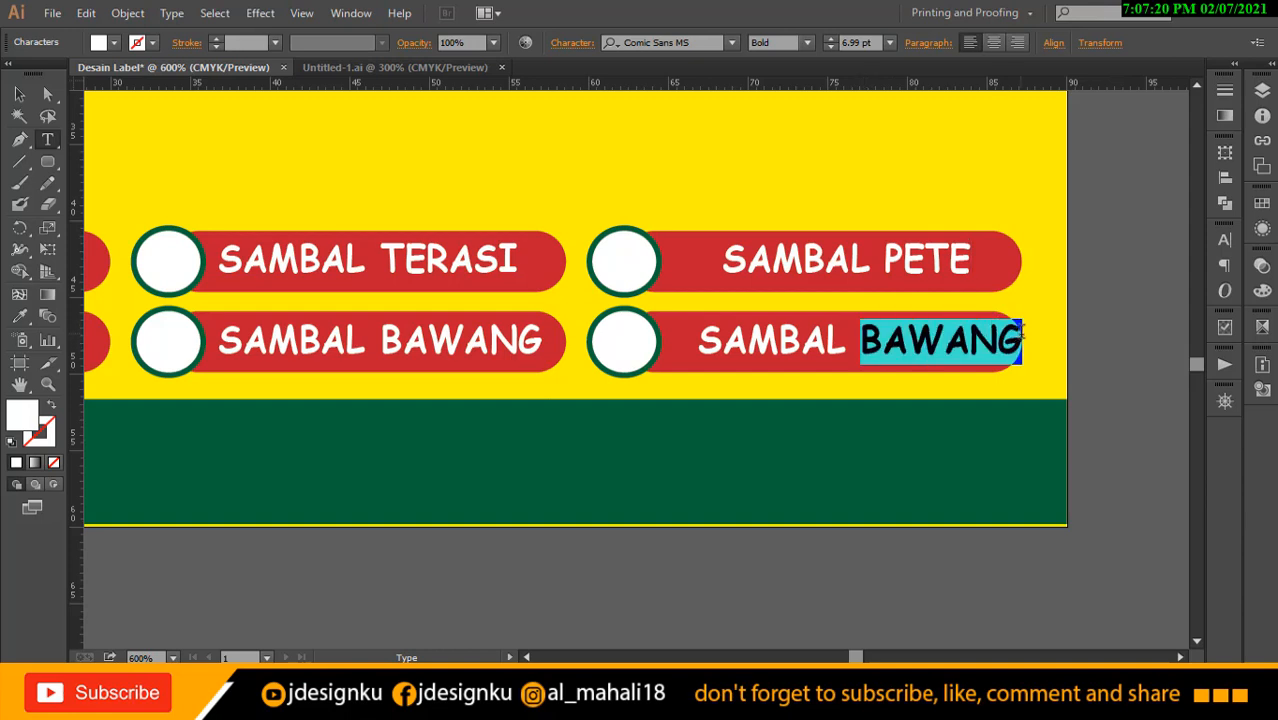
{"action": "type", "text": "KEM"}
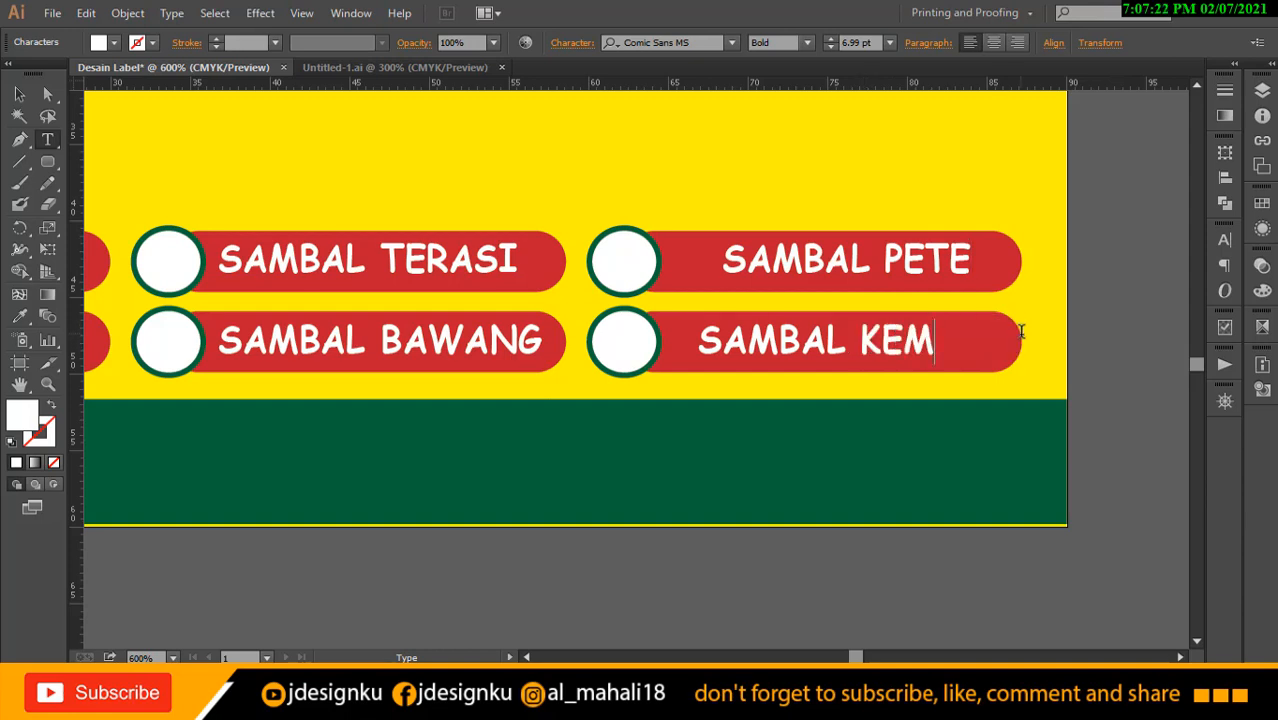
{"action": "type", "text": "ANGI"}
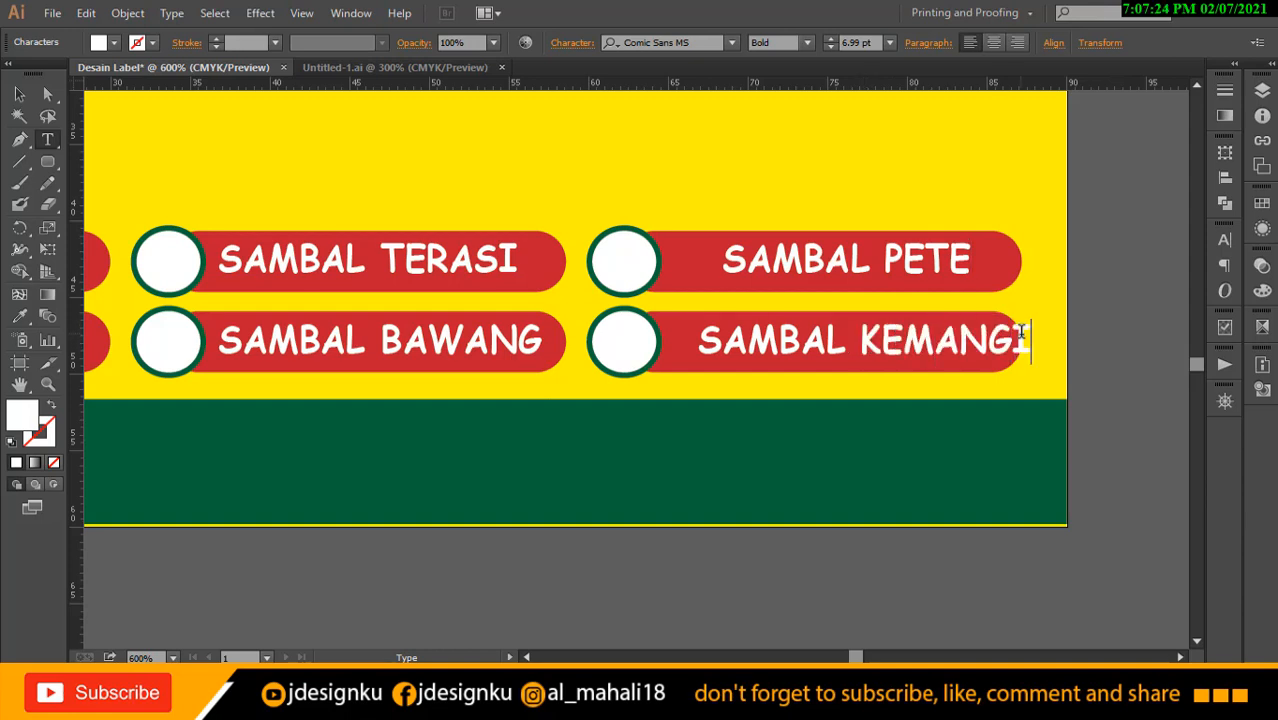
{"action": "left_click", "coordinate": [19, 93]}
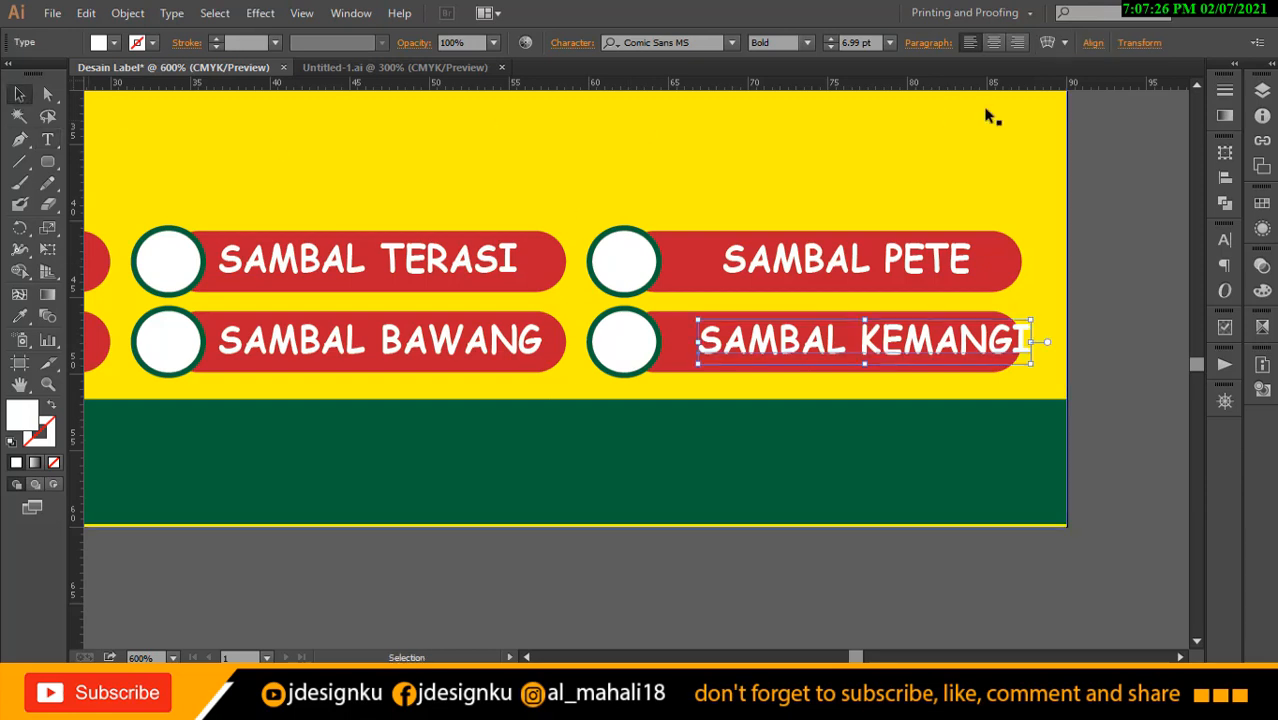
Left-align the SAMBAL PETE label to the SAMBAL KEMANGI label as the key object.
{"action": "left_click", "coordinate": [896, 262]}
{"action": "left_click", "coordinate": [864, 345], "text": "shift"}
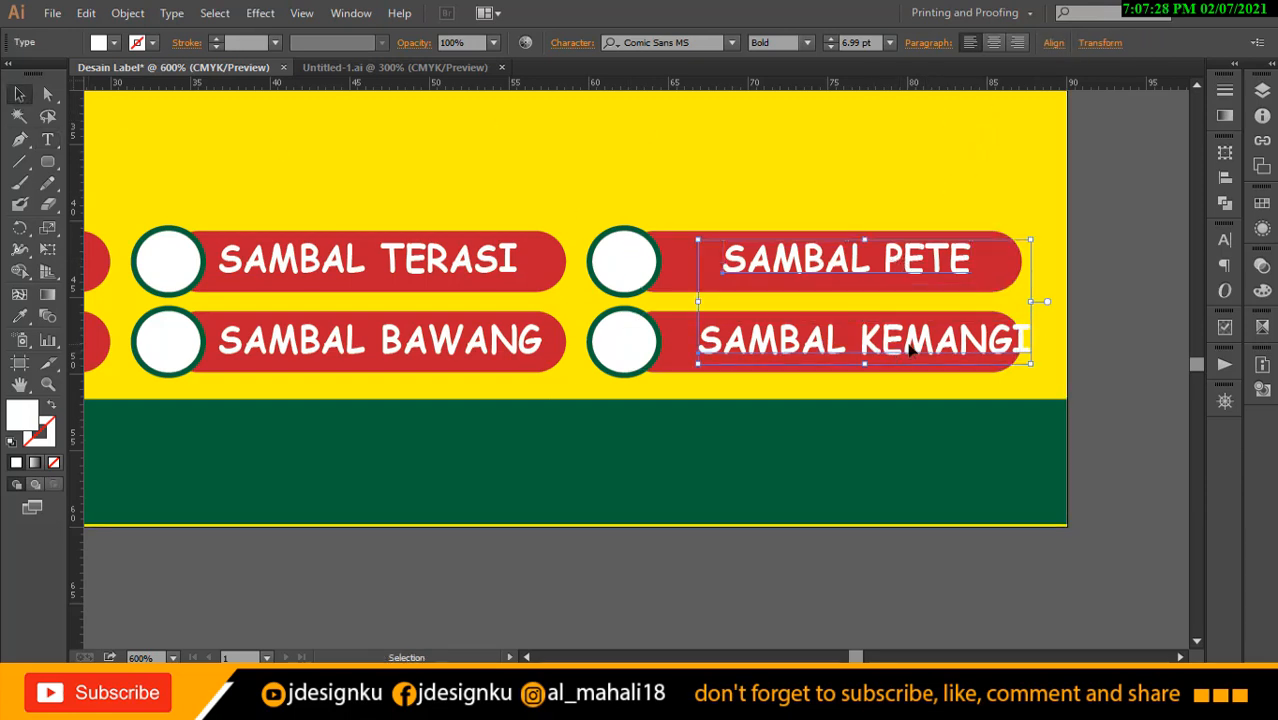
{"action": "left_click", "coordinate": [1053, 43]}
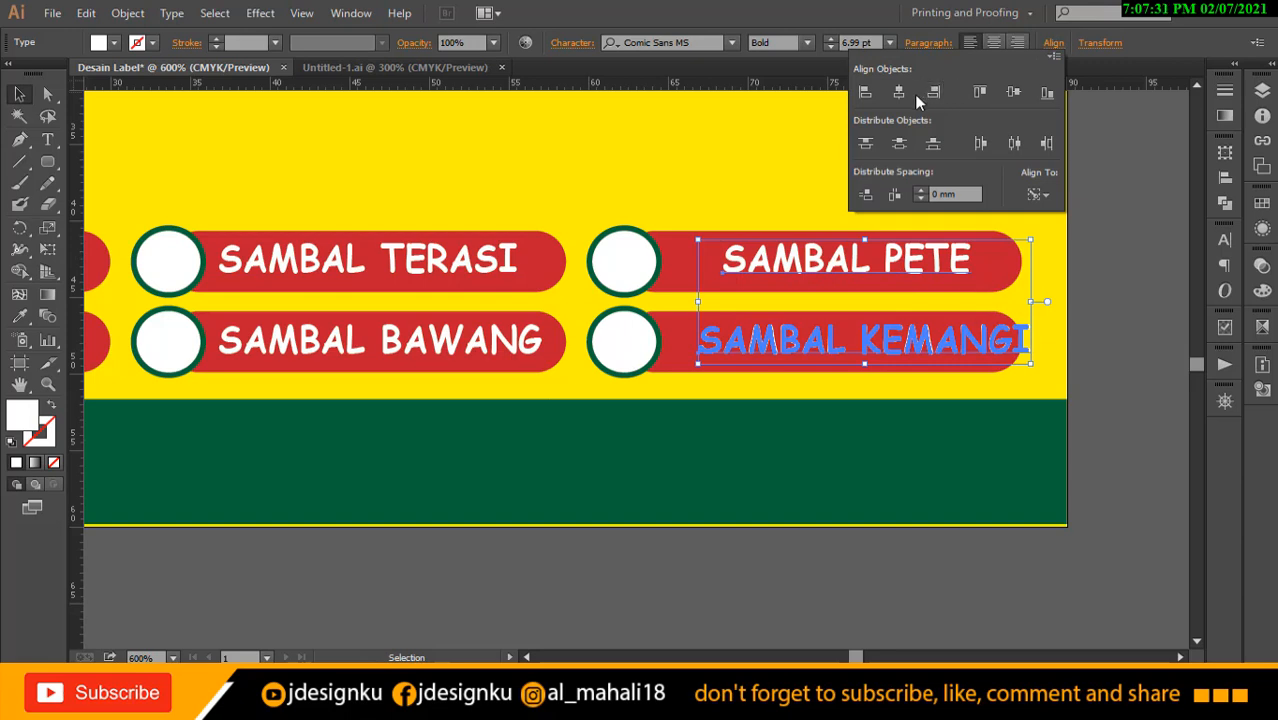
{"action": "left_click", "coordinate": [865, 92]}
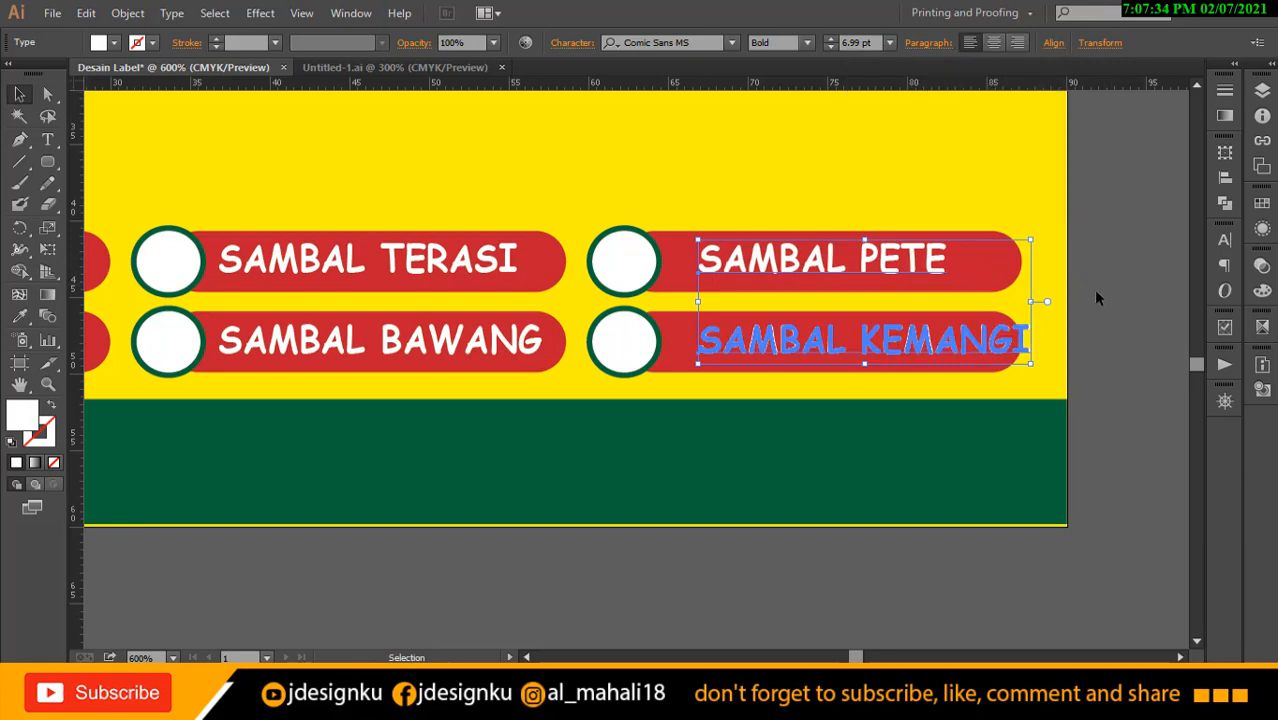
{"action": "left_click", "coordinate": [1157, 286]}
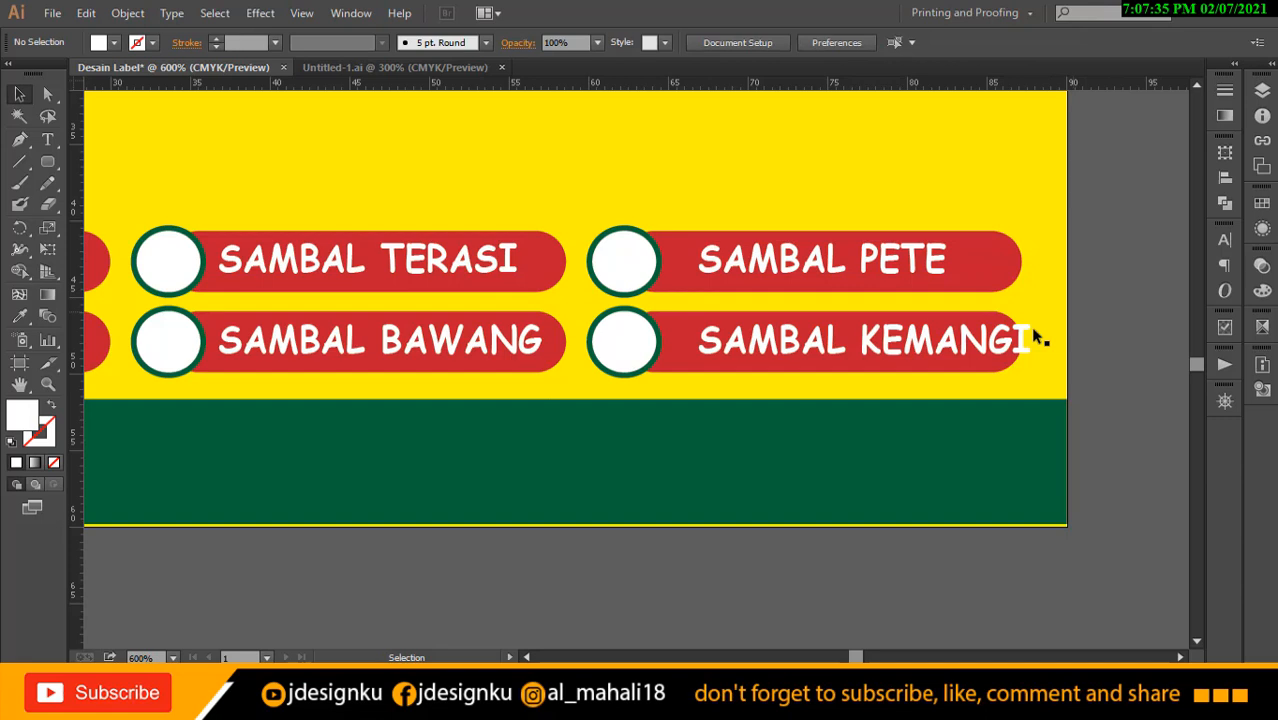
Nudge the SAMBAL PETE and SAMBAL KEMANGI labels together to the left so both fit inside their red bars.
{"action": "left_click", "coordinate": [945, 348]}
{"action": "left_click", "coordinate": [907, 271], "text": "shift"}
{"action": "key", "text": "Left"}
{"action": "key", "text": "Left"}
{"action": "key", "text": "Left"}
{"action": "key", "text": "Left"}
{"action": "key", "text": "Left"}
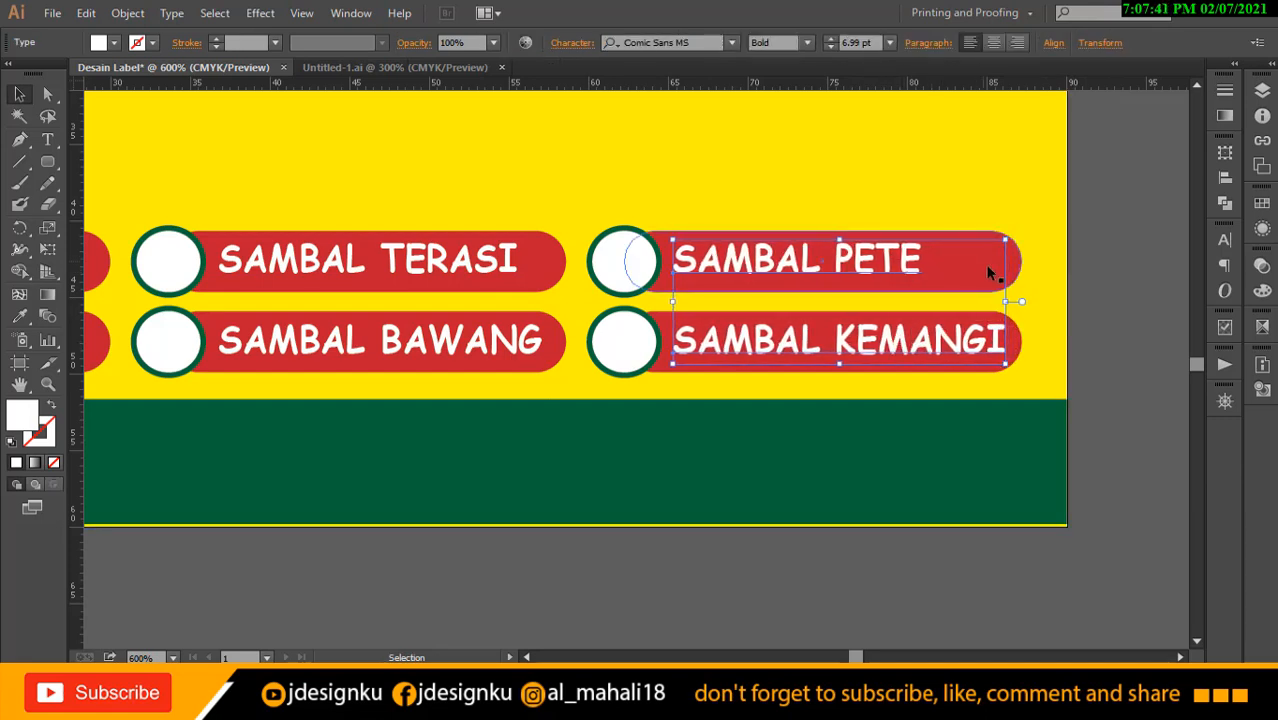
Narrow the SAMBAL KEMANGI label slightly from its right edge, keeping its left edge in place.
{"action": "left_click", "coordinate": [1007, 288]}
{"action": "left_click", "coordinate": [993, 343]}
{"action": "left_click", "coordinate": [1000, 345]}
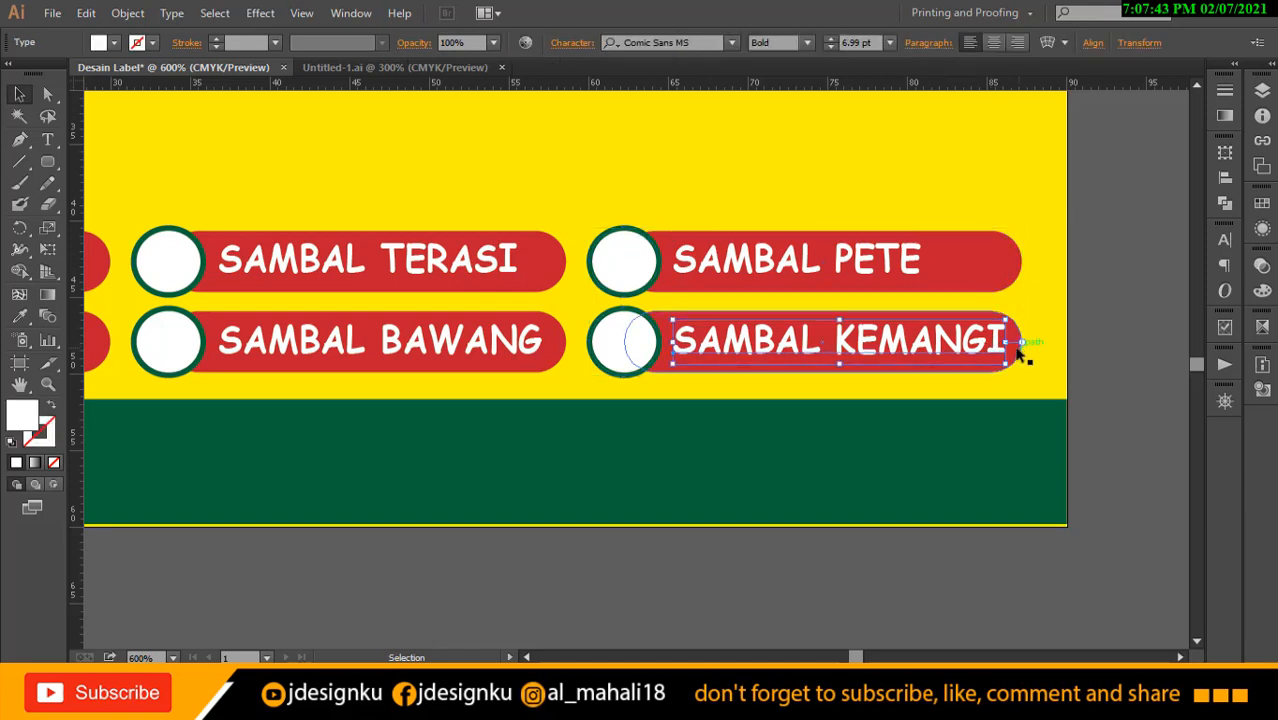
{"action": "left_click_drag", "start_coordinate": [1008, 343], "coordinate": [993, 343]}
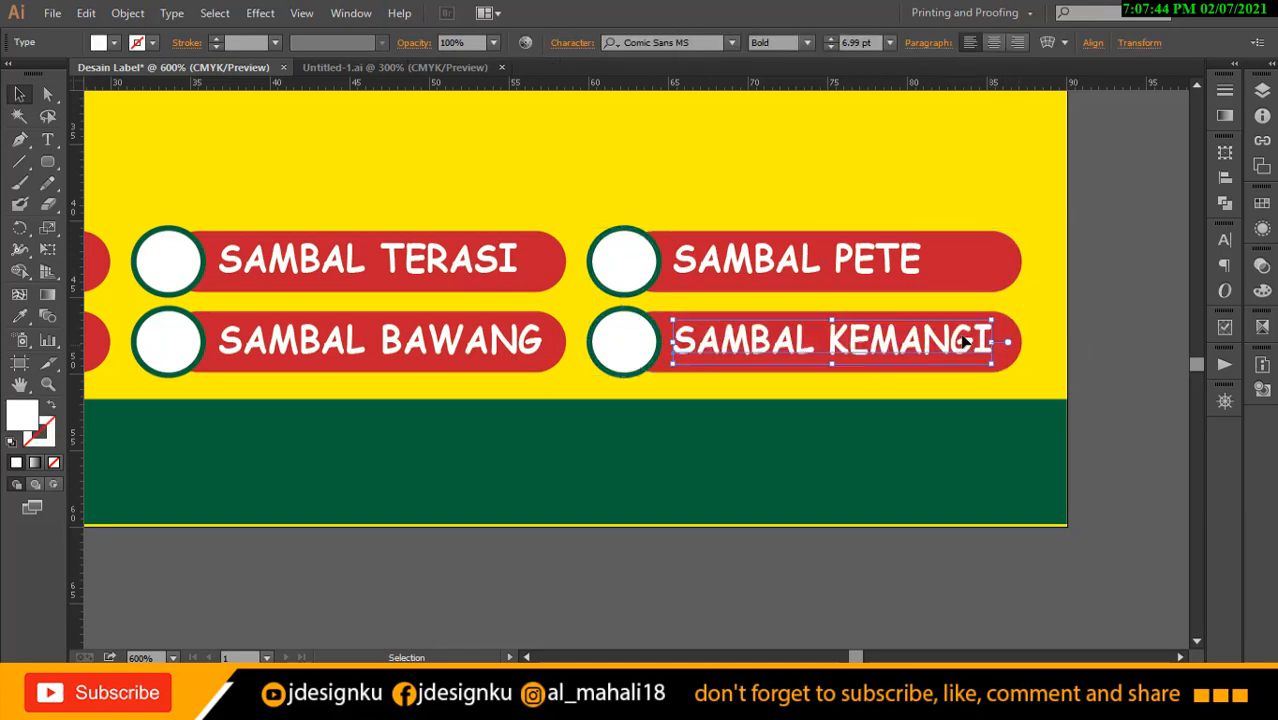
Group the SAMBAL PETE and SAMBAL KEMANGI labels and center them horizontally on their circle-and-bar pair.
{"action": "left_click", "coordinate": [884, 263], "text": "shift"}
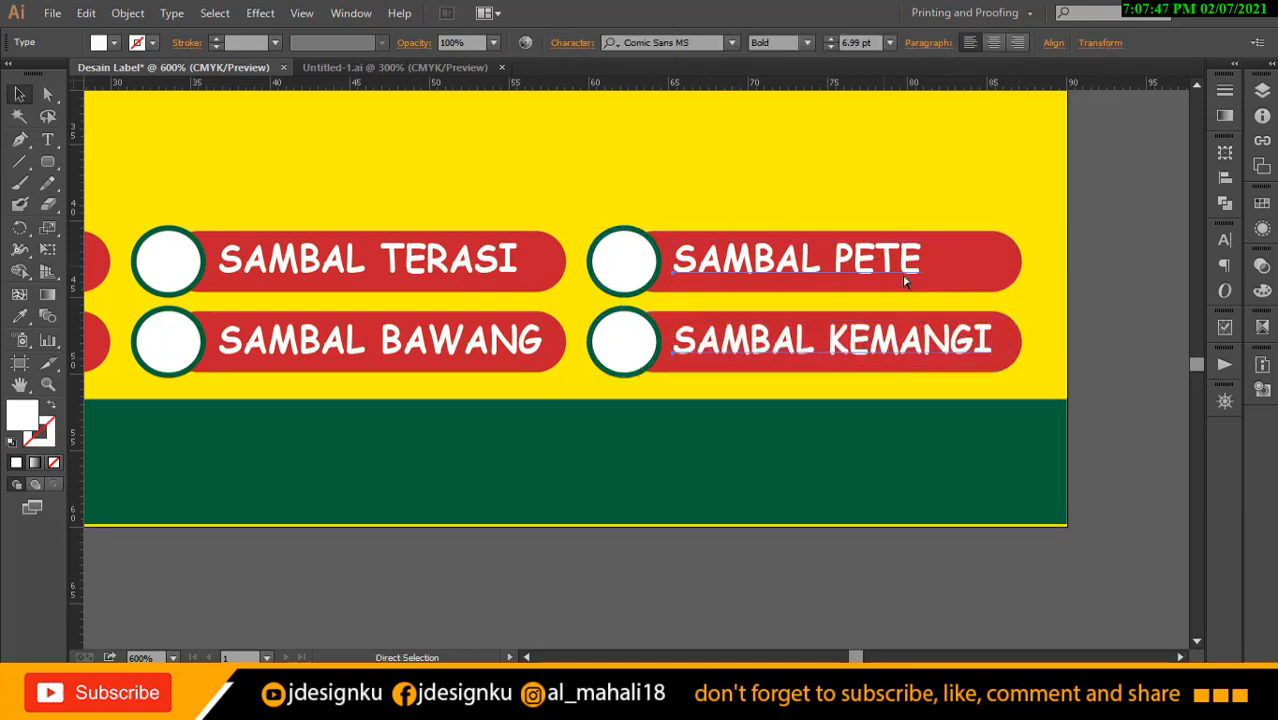
{"action": "left_click", "coordinate": [984, 265]}
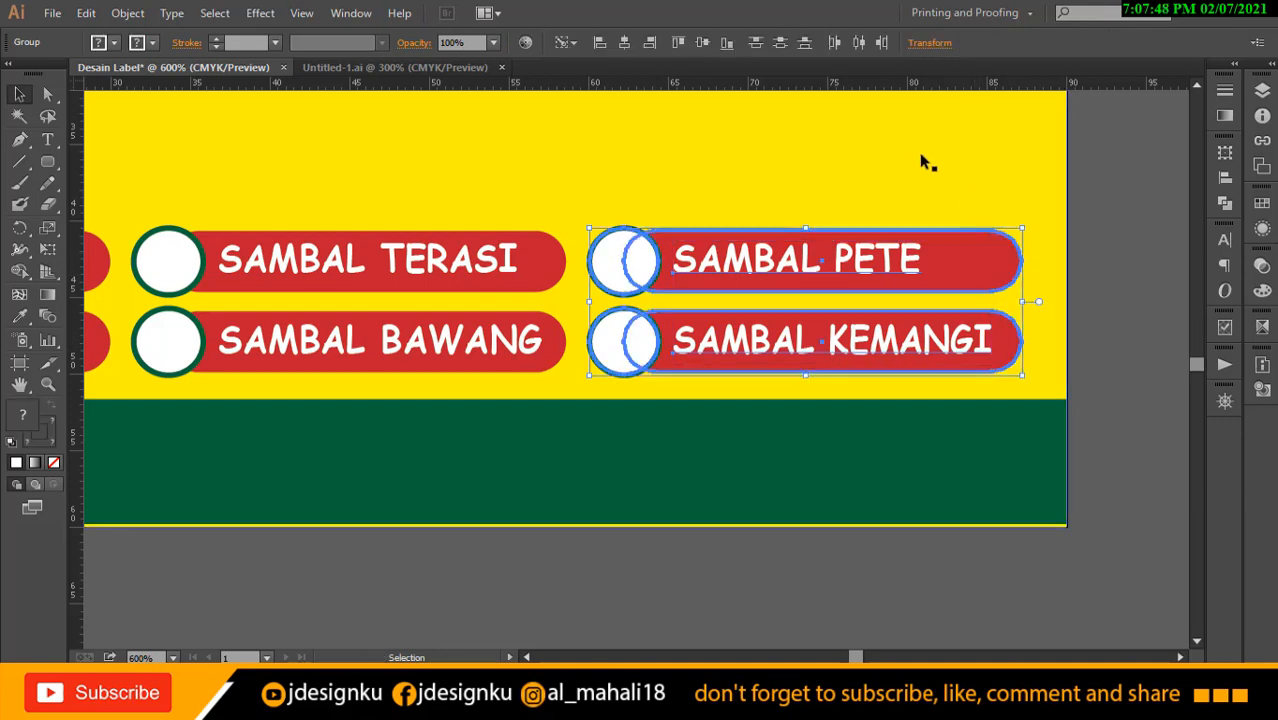
{"action": "left_click", "coordinate": [617, 48]}
{"action": "left_click", "coordinate": [869, 280]}
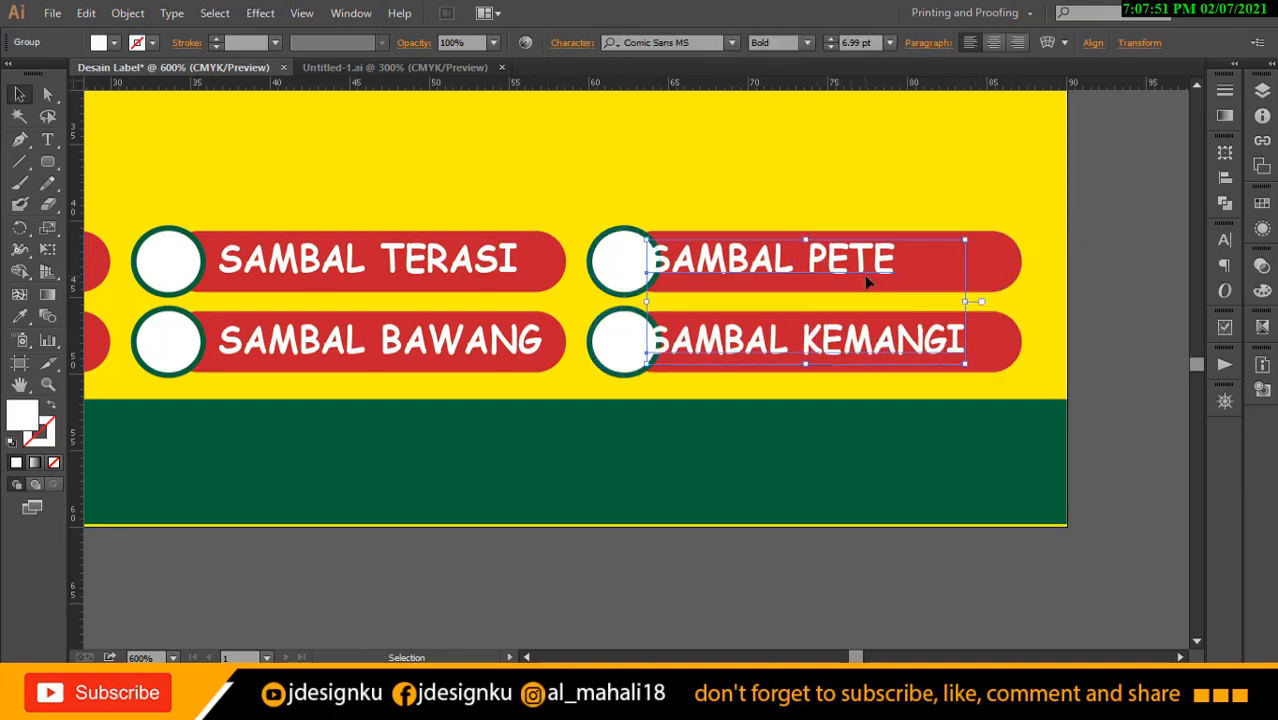
Nudge the grouped SAMBAL PETE and SAMBAL KEMANGI labels to the right, clear of the white circles.
{"action": "key", "text": "Right"}
{"action": "key", "text": "Right"}
{"action": "key", "text": "Right"}
{"action": "key", "text": "Right"}
{"action": "key", "text": "Right"}
{"action": "key", "text": "Right"}
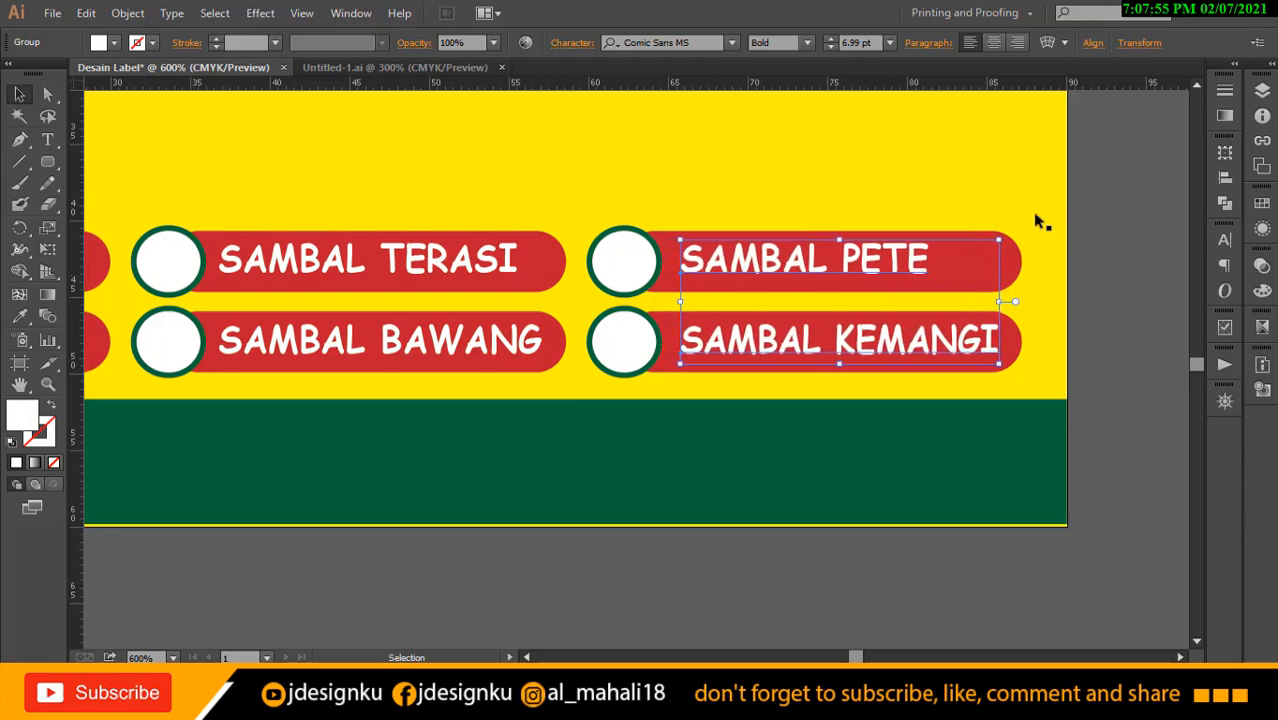
{"action": "left_click", "coordinate": [1146, 181]}
Group all six labelled circle-and-bar variants and center the group horizontally on the artboard.
{"action": "key", "text": "z"}
{"action": "left_click", "coordinate": [1118, 197], "text": "alt"}
{"action": "left_click", "coordinate": [1118, 197], "text": "alt"}
{"action": "left_click_drag", "start_coordinate": [672, 562], "coordinate": [1102, 356]}
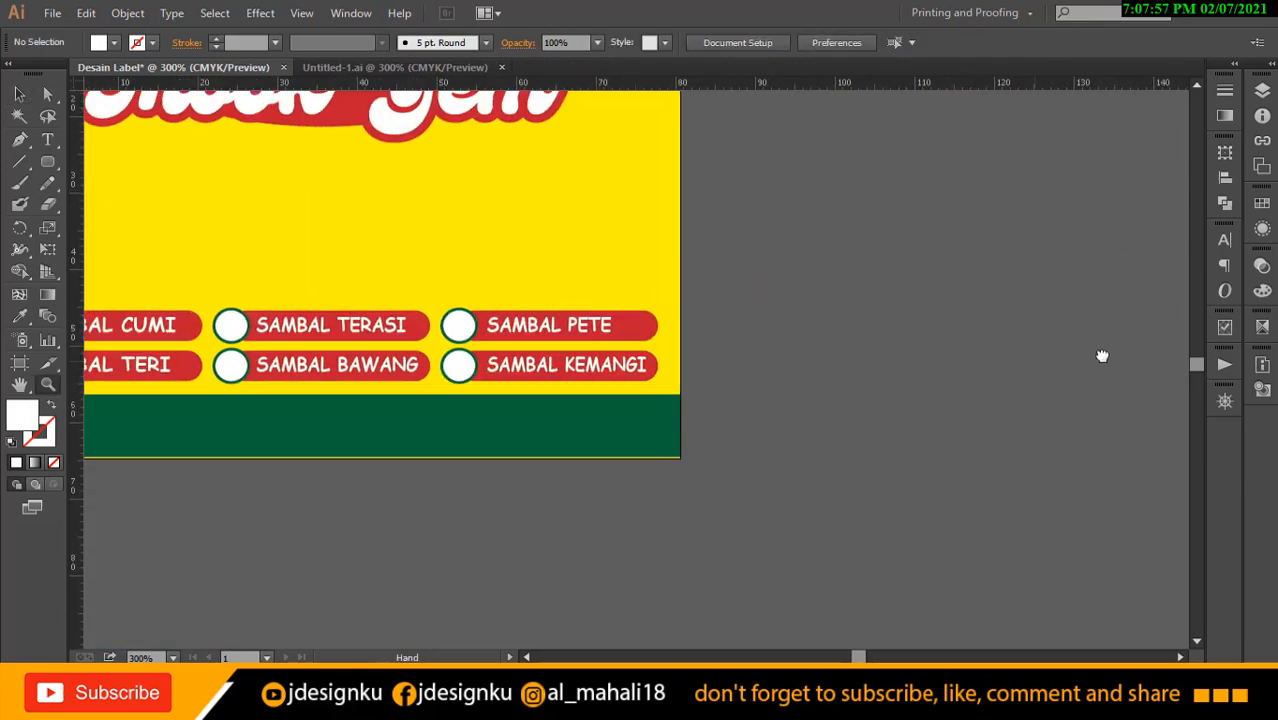
{"action": "left_click_drag", "start_coordinate": [600, 485], "coordinate": [960, 431]}
{"action": "left_click_drag", "start_coordinate": [993, 385], "coordinate": [983, 408]}
{"action": "left_click_drag", "start_coordinate": [1057, 331], "coordinate": [1045, 351]}
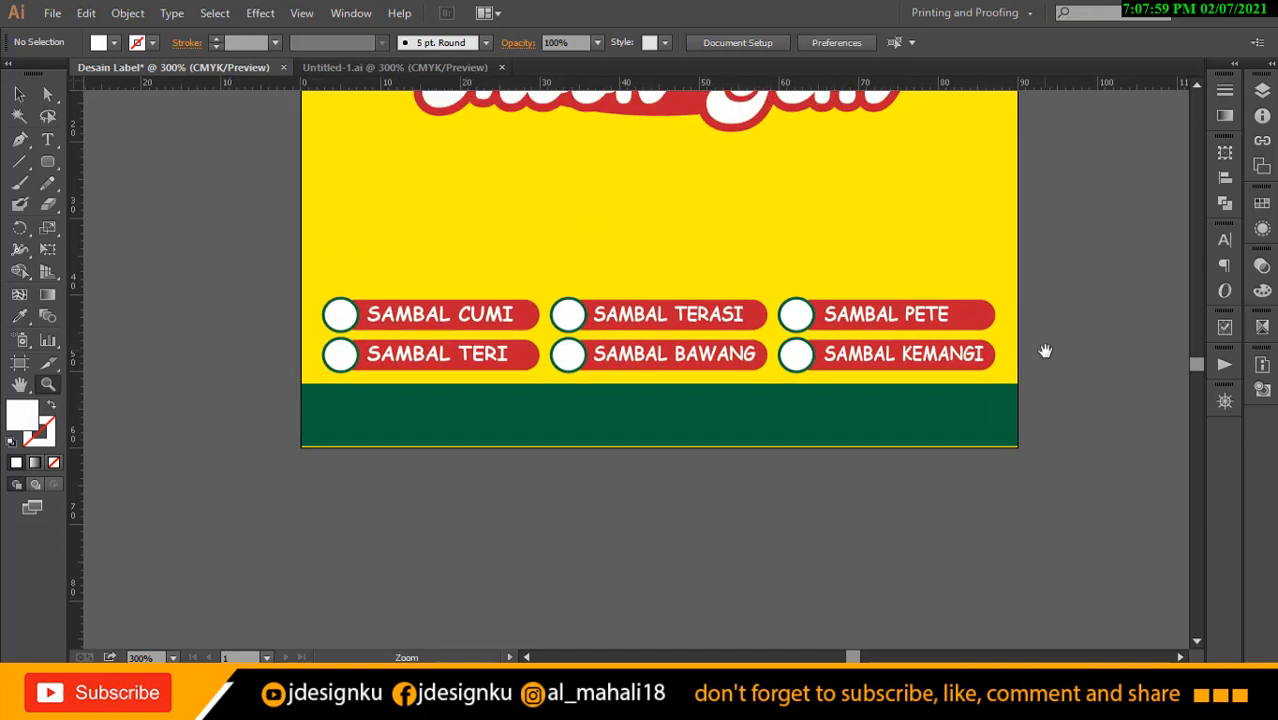
{"action": "key", "text": "v"}
{"action": "left_click_drag", "start_coordinate": [338, 300], "coordinate": [1012, 366]}
{"action": "left_click", "coordinate": [993, 251], "text": "shift"}
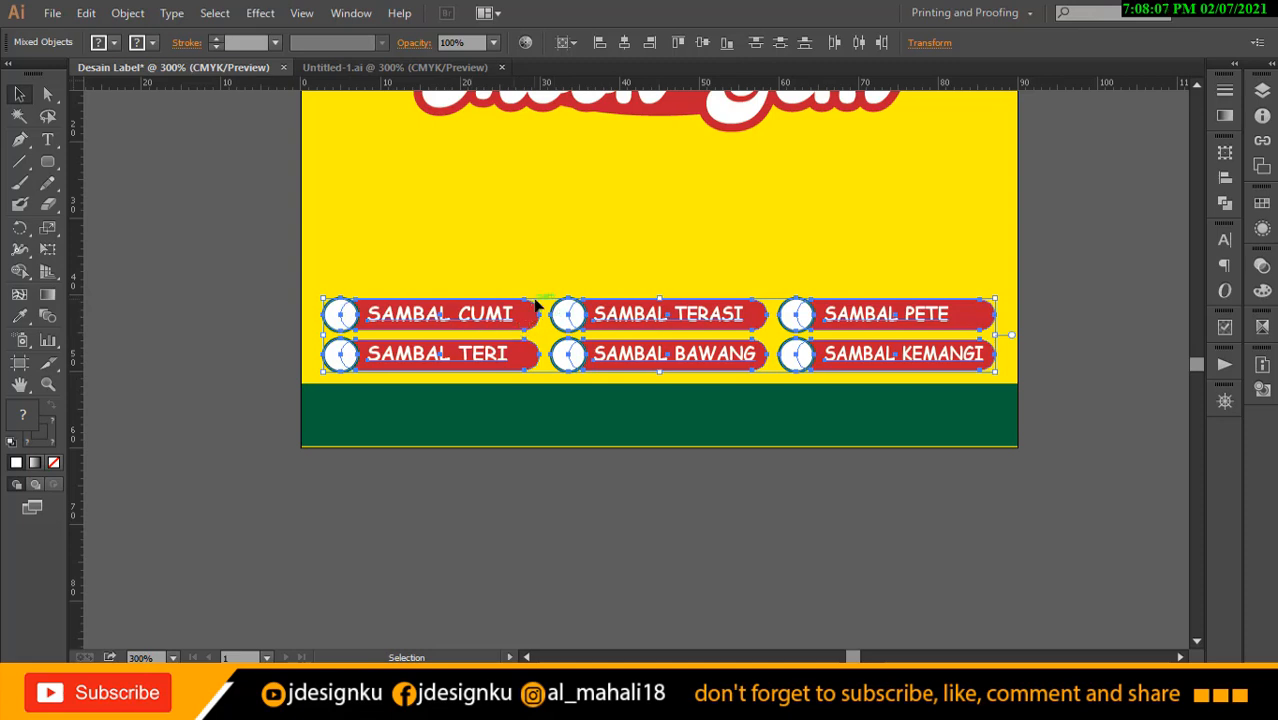
{"action": "key", "text": "ctrl+g"}
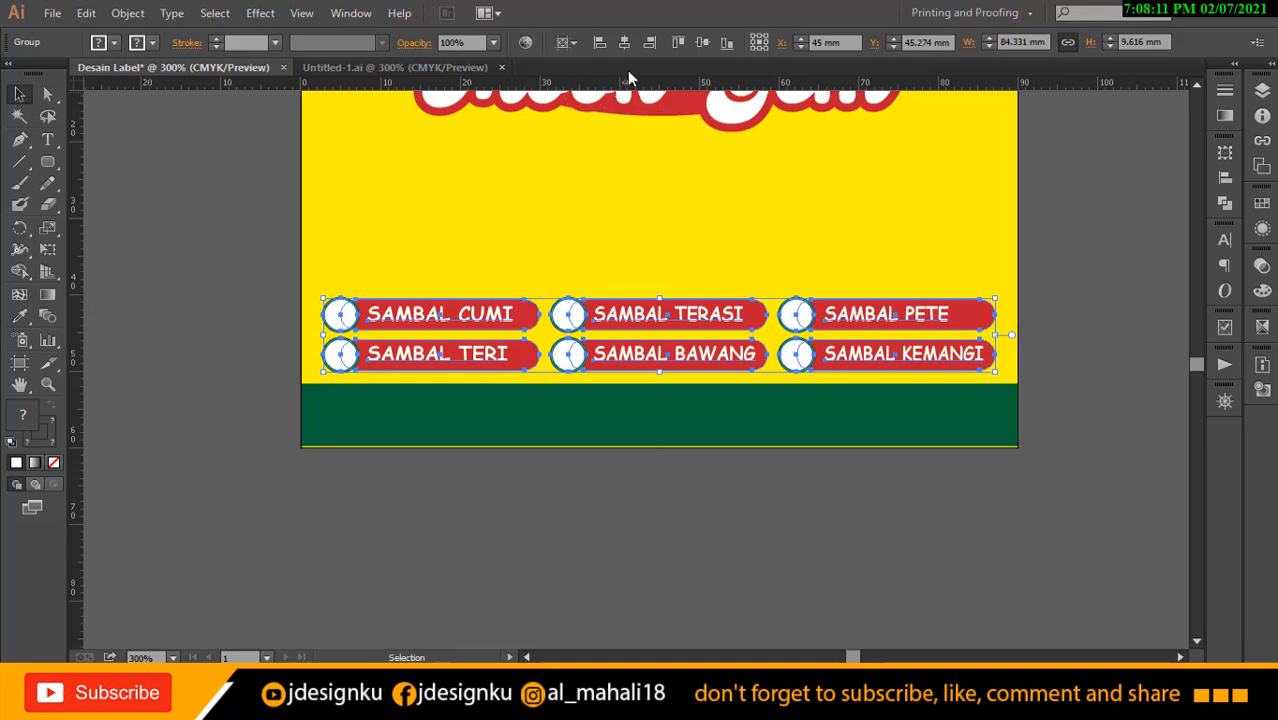
{"action": "left_click", "coordinate": [627, 43]}
Align the green footer band to the bottom edge of the artboard, closing the thin yellow gap beneath it.
{"action": "left_click_drag", "start_coordinate": [736, 466], "coordinate": [727, 507]}
{"action": "key", "text": "z"}
{"action": "left_click_drag", "start_coordinate": [754, 373], "coordinate": [764, 531]}
{"action": "key", "text": "v"}
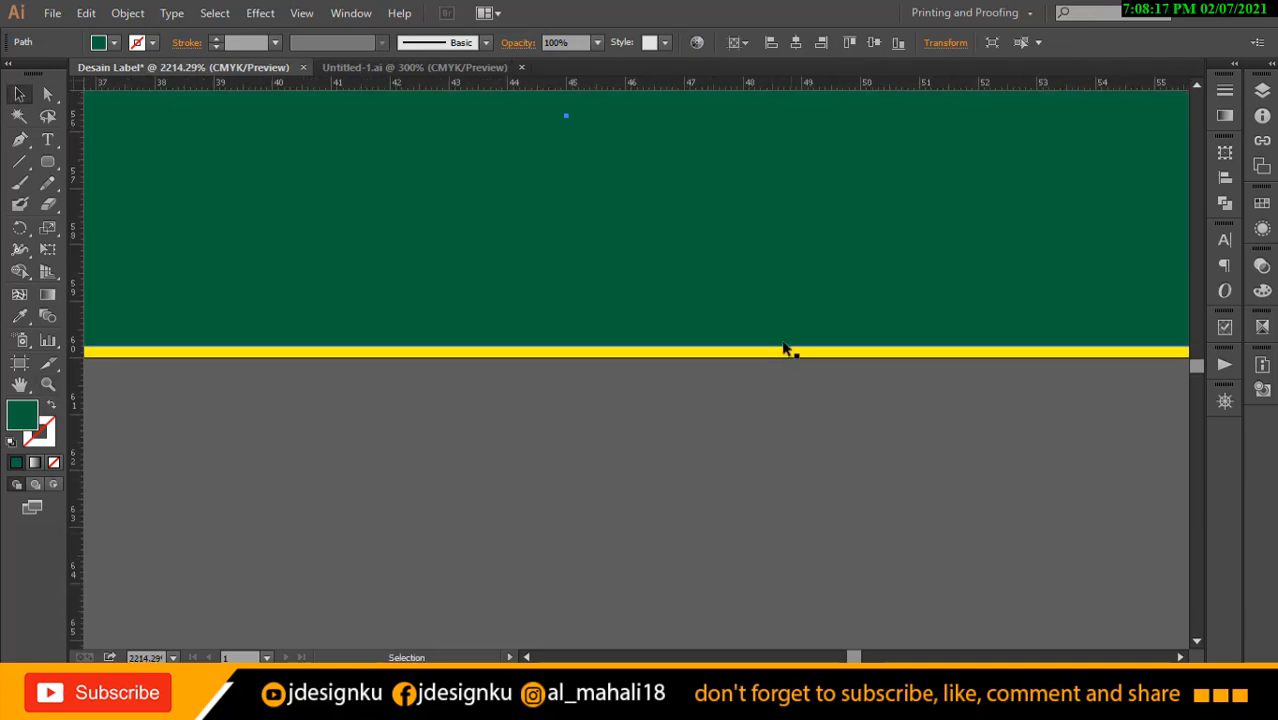
{"action": "key", "text": "z"}
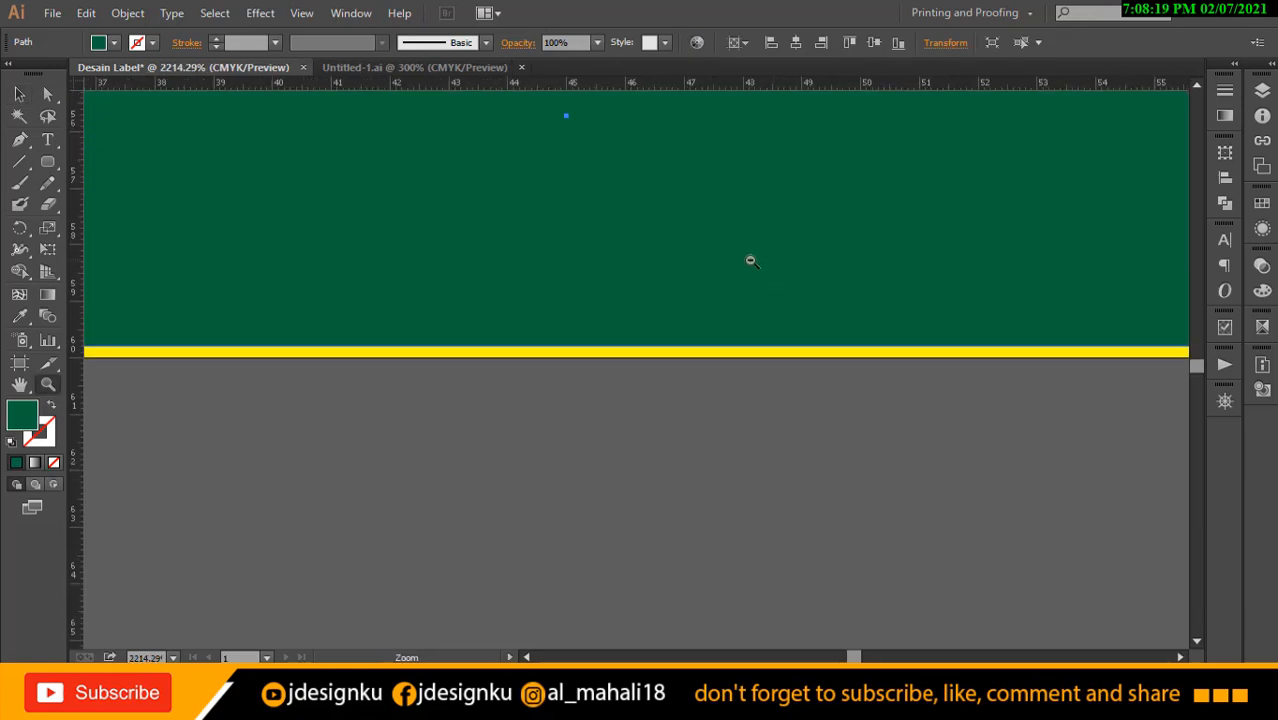
{"action": "left_click", "coordinate": [750, 260], "text": "alt"}
{"action": "left_click", "coordinate": [750, 260], "text": "alt"}
{"action": "left_click", "coordinate": [750, 260], "text": "alt"}
{"action": "left_click", "coordinate": [750, 260], "text": "alt"}
{"action": "left_click_drag", "start_coordinate": [693, 422], "coordinate": [792, 241]}
{"action": "key", "text": "v"}
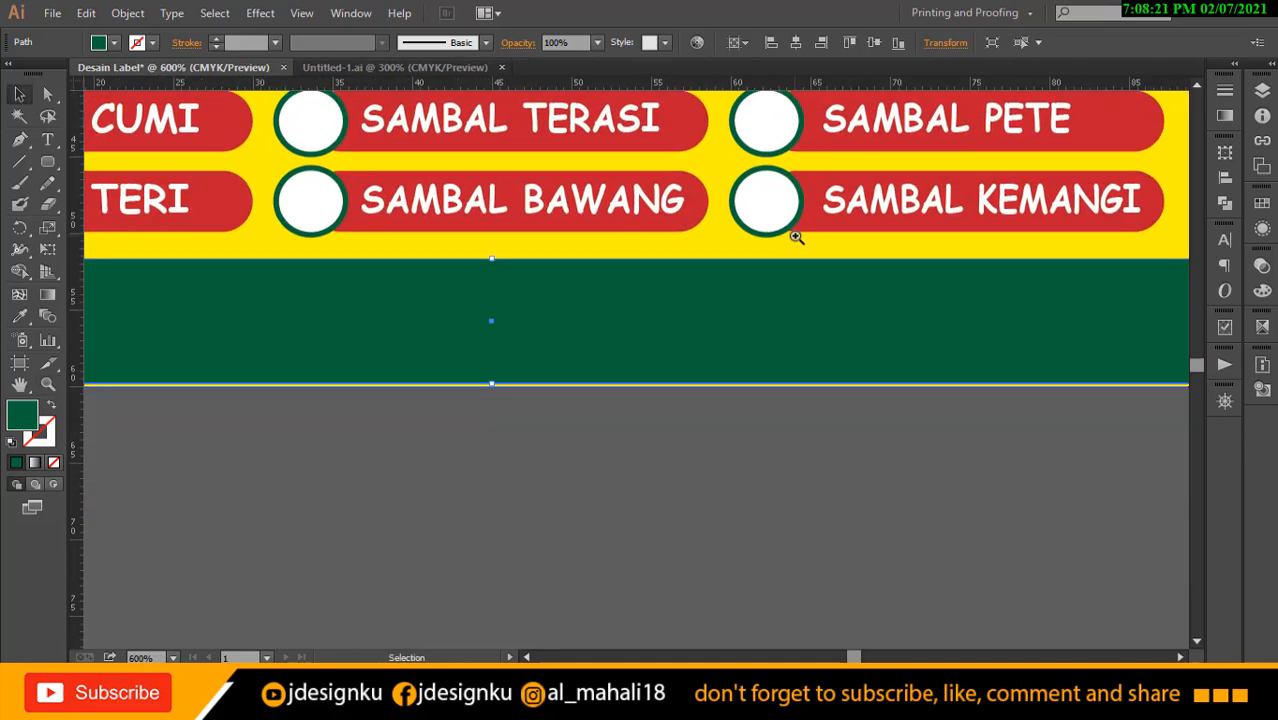
{"action": "left_click", "coordinate": [898, 43]}
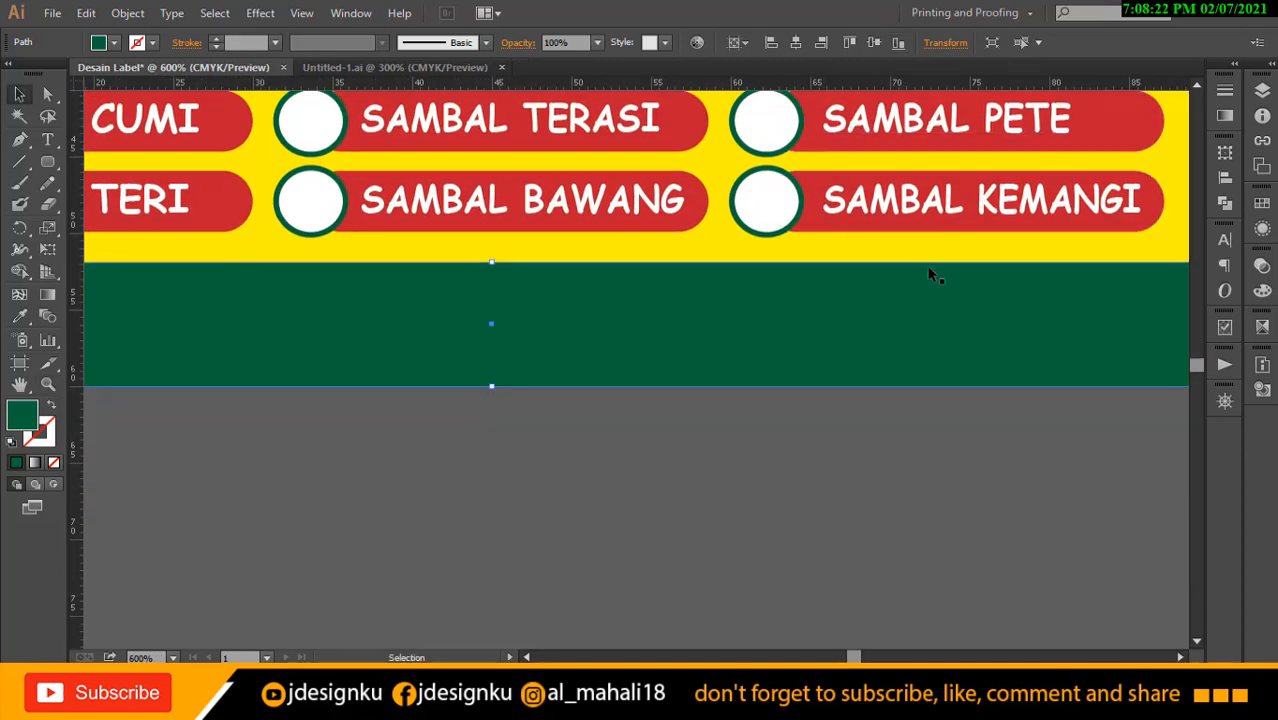
{"action": "left_click", "coordinate": [818, 519]}
Place the linked image logo.png onto the label artboard.
{"action": "key", "text": "z"}
{"action": "left_click", "coordinate": [762, 453], "text": "alt"}
{"action": "left_click", "coordinate": [762, 453], "text": "alt"}
{"action": "left_click", "coordinate": [762, 453], "text": "alt"}
{"action": "left_click_drag", "start_coordinate": [600, 328], "coordinate": [762, 513]}
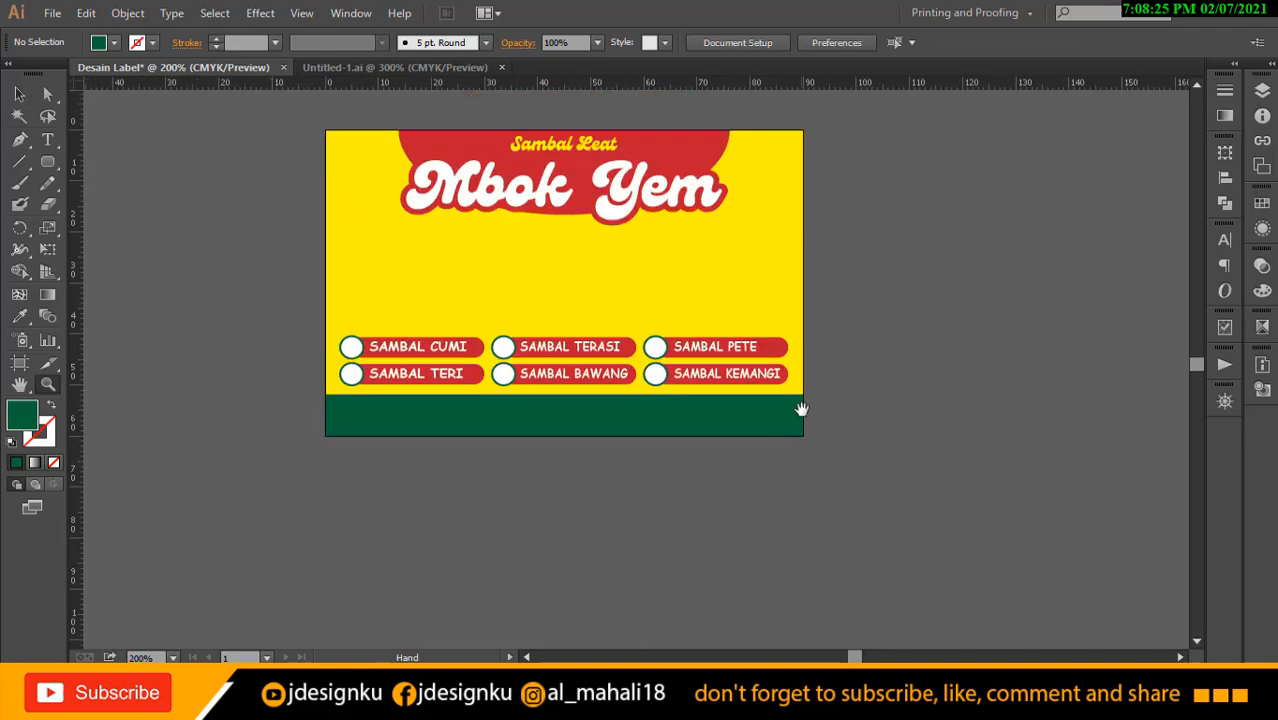
{"action": "scroll", "coordinate": [878, 338], "scroll_direction": "up", "scroll_amount": 1}
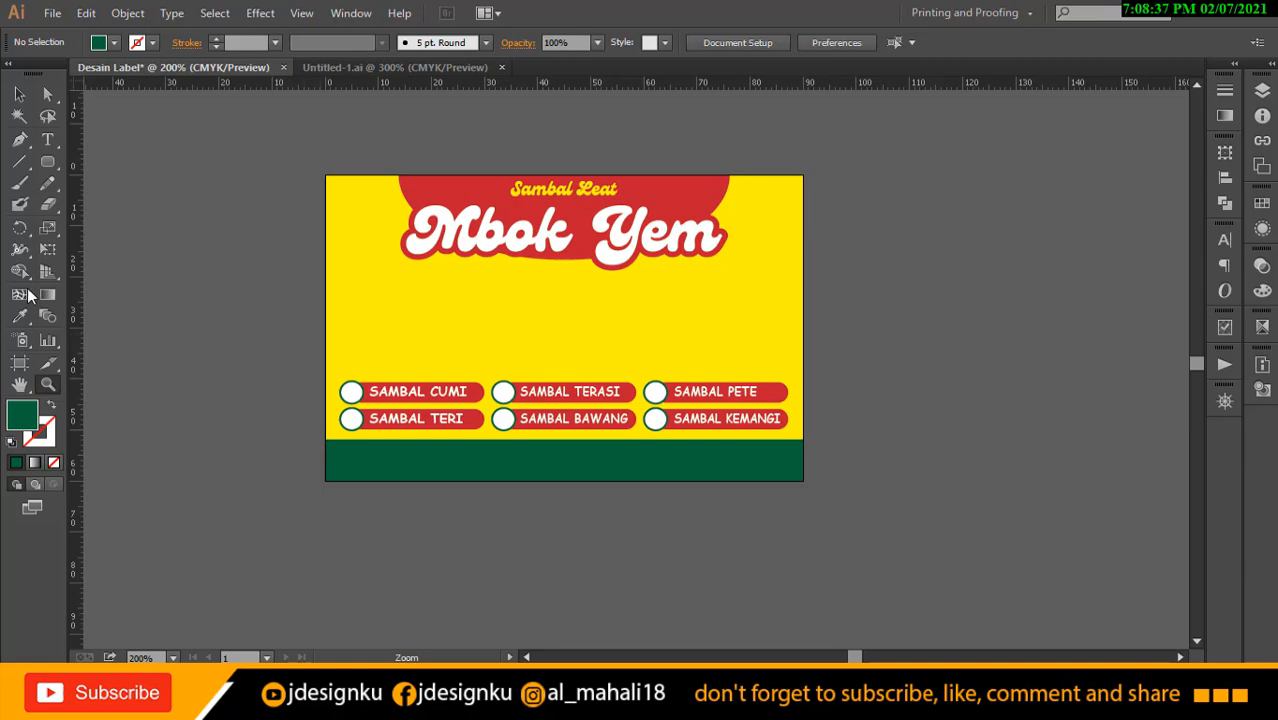
{"action": "left_click", "coordinate": [19, 94]}
{"action": "left_click", "coordinate": [52, 13]}
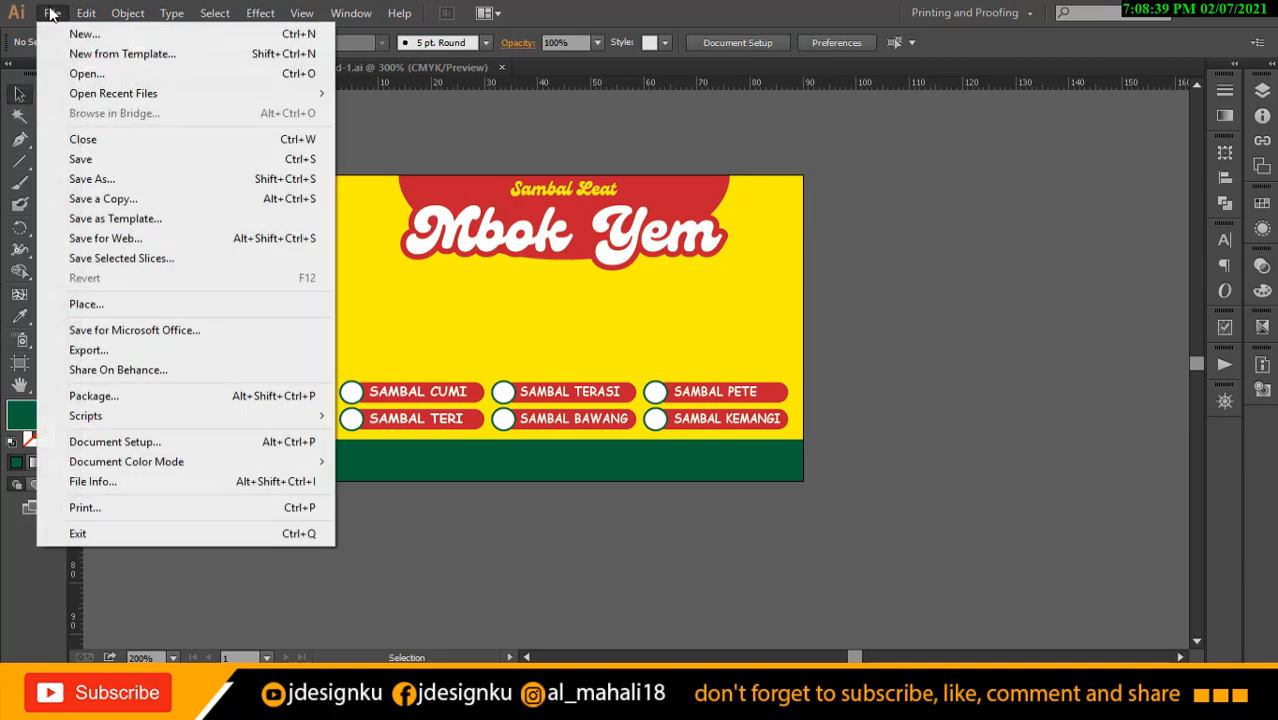
{"action": "left_click", "coordinate": [148, 303]}
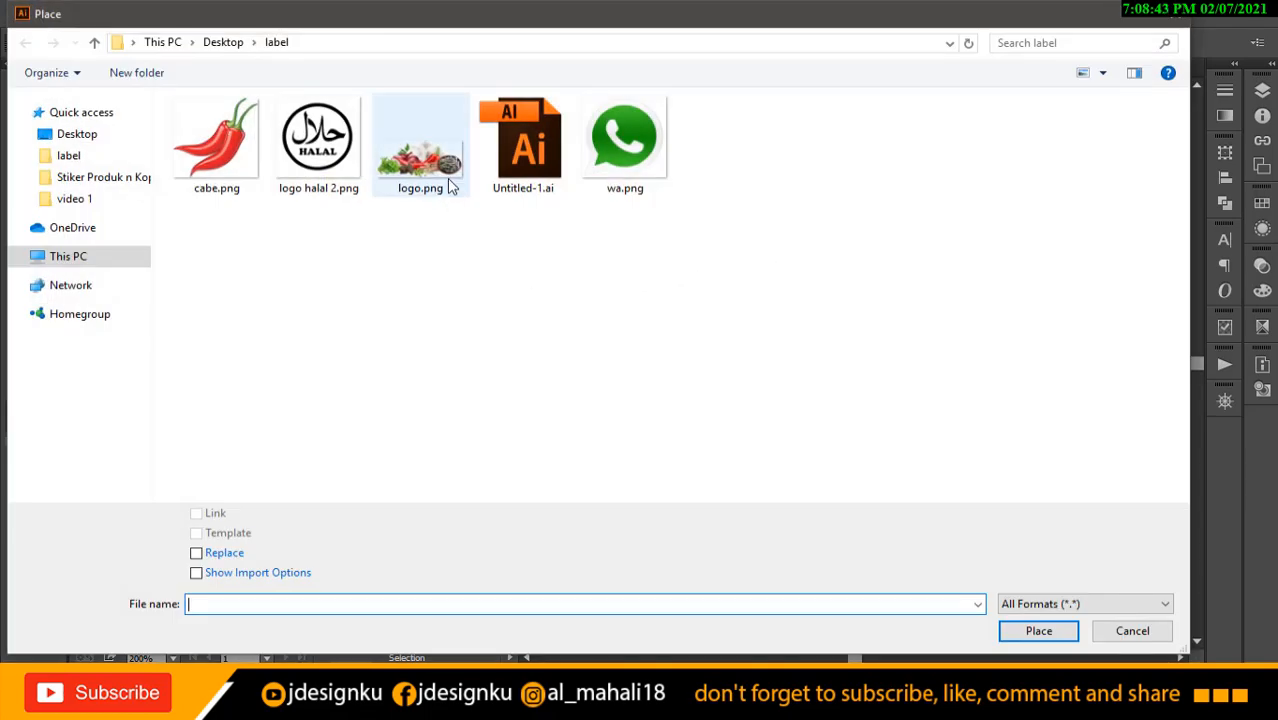
{"action": "left_click", "coordinate": [437, 175]}
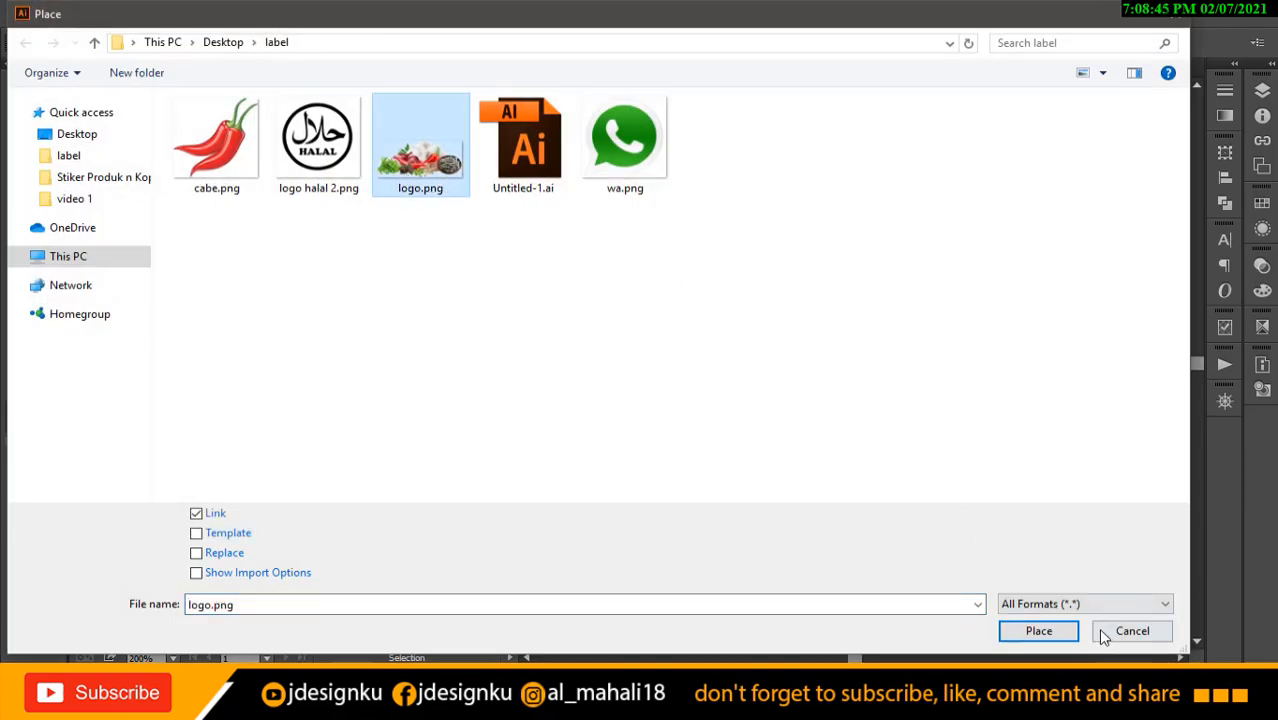
{"action": "left_click", "coordinate": [1039, 631]}
{"action": "left_click", "coordinate": [590, 294]}
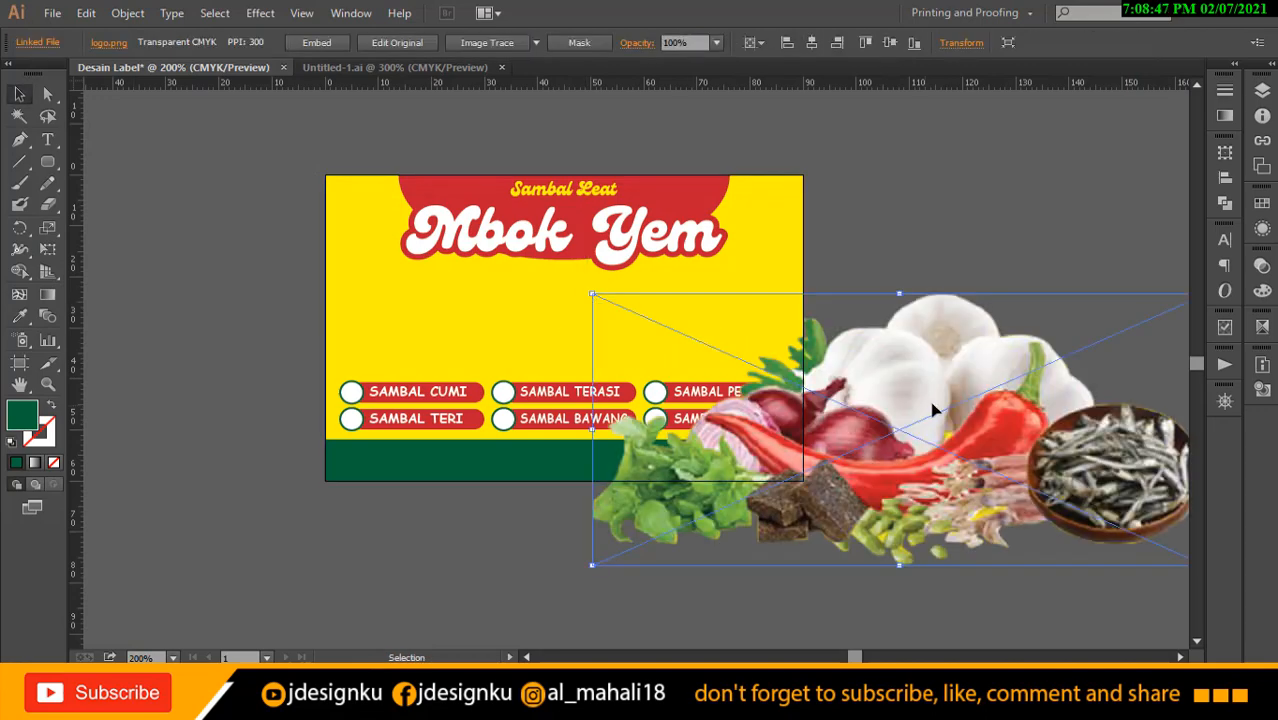
Scale the ingredients image down and center it horizontally between the Mbok Yem header and the variant bars.
{"action": "left_click_drag", "start_coordinate": [932, 410], "coordinate": [712, 300]}
{"action": "left_click_drag", "start_coordinate": [986, 188], "coordinate": [668, 322]}
{"action": "left_click_drag", "start_coordinate": [619, 358], "coordinate": [670, 268]}
{"action": "left_click_drag", "start_coordinate": [614, 328], "coordinate": [634, 333]}
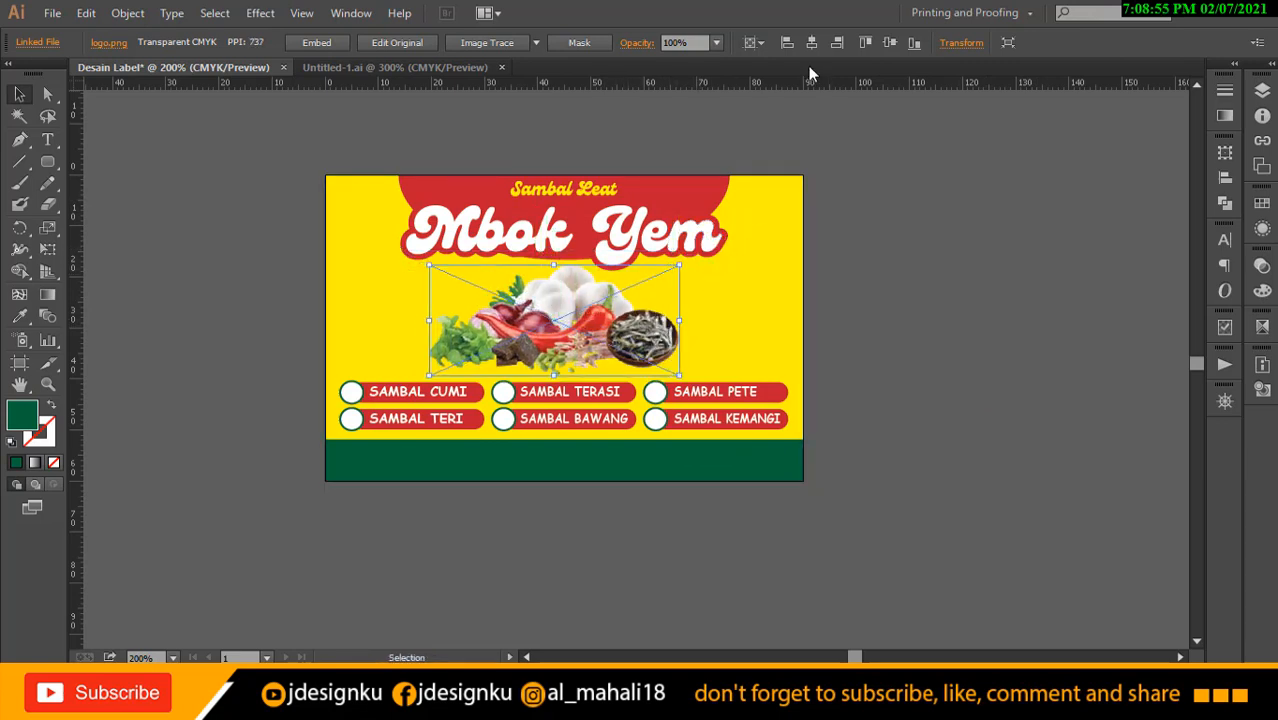
{"action": "left_click", "coordinate": [846, 292]}
{"action": "left_click", "coordinate": [658, 340]}
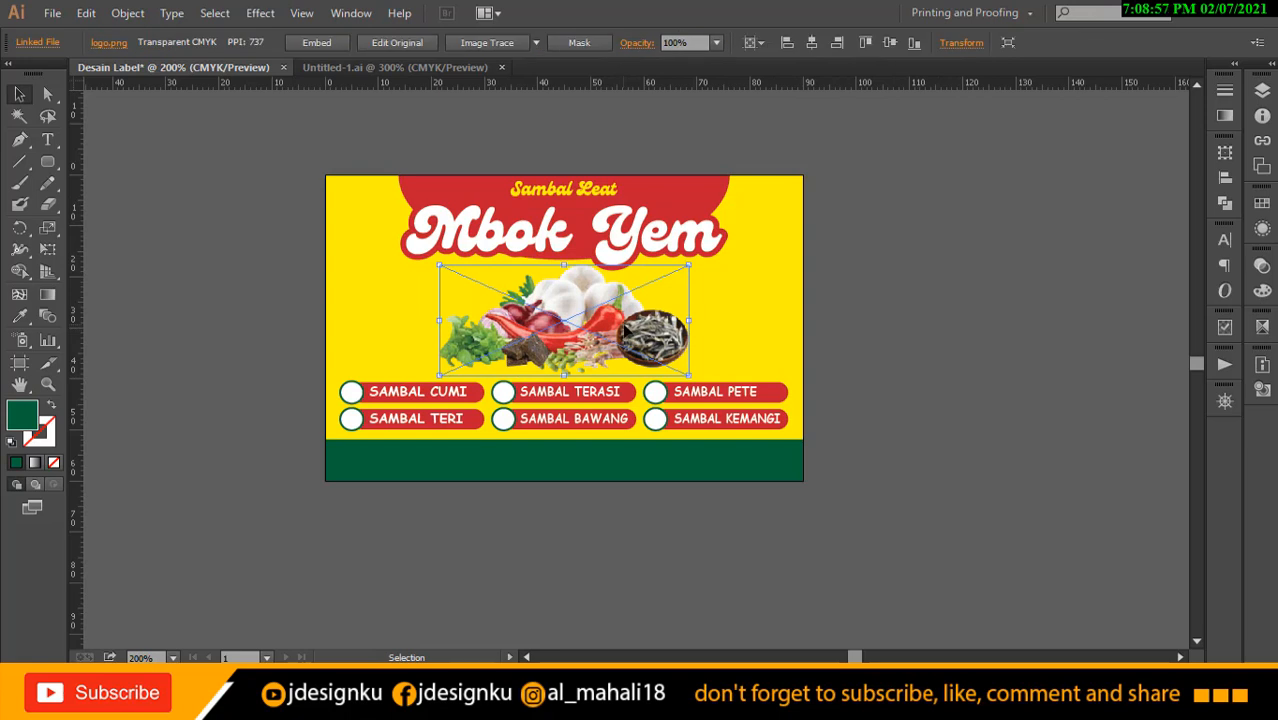
{"action": "left_click_drag", "start_coordinate": [624, 330], "coordinate": [626, 333]}
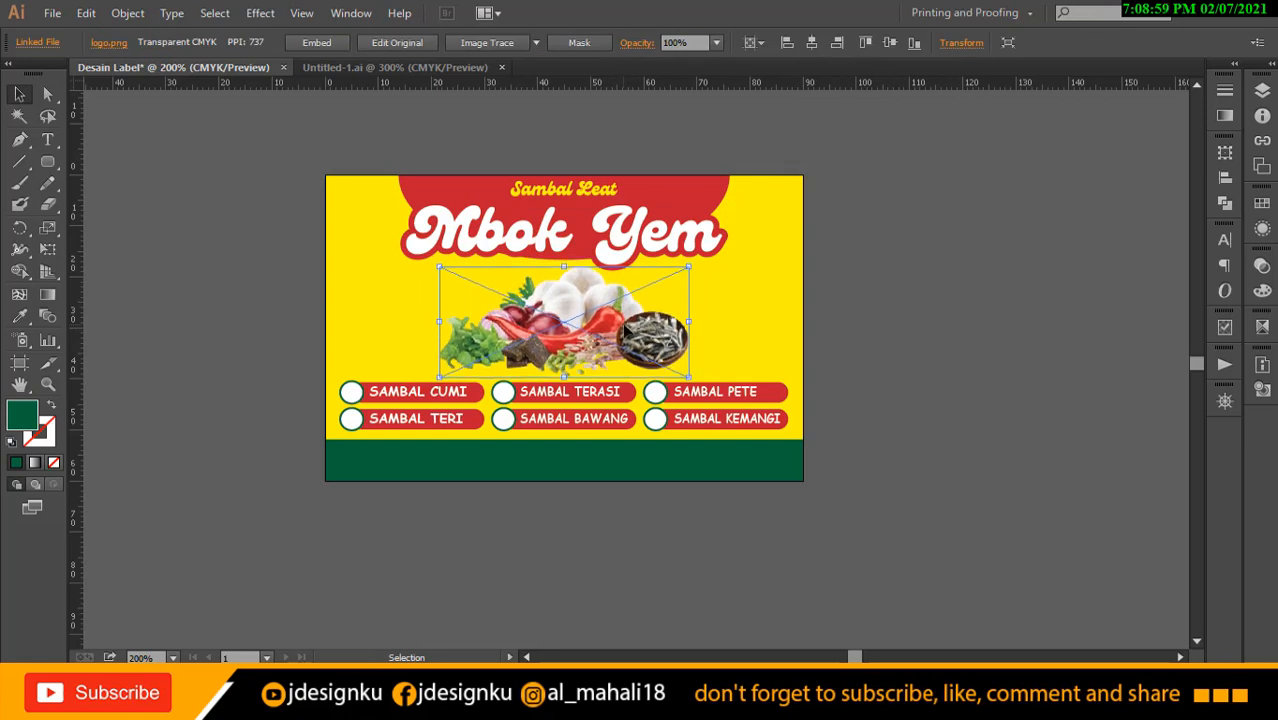
{"action": "left_click", "coordinate": [1152, 249]}
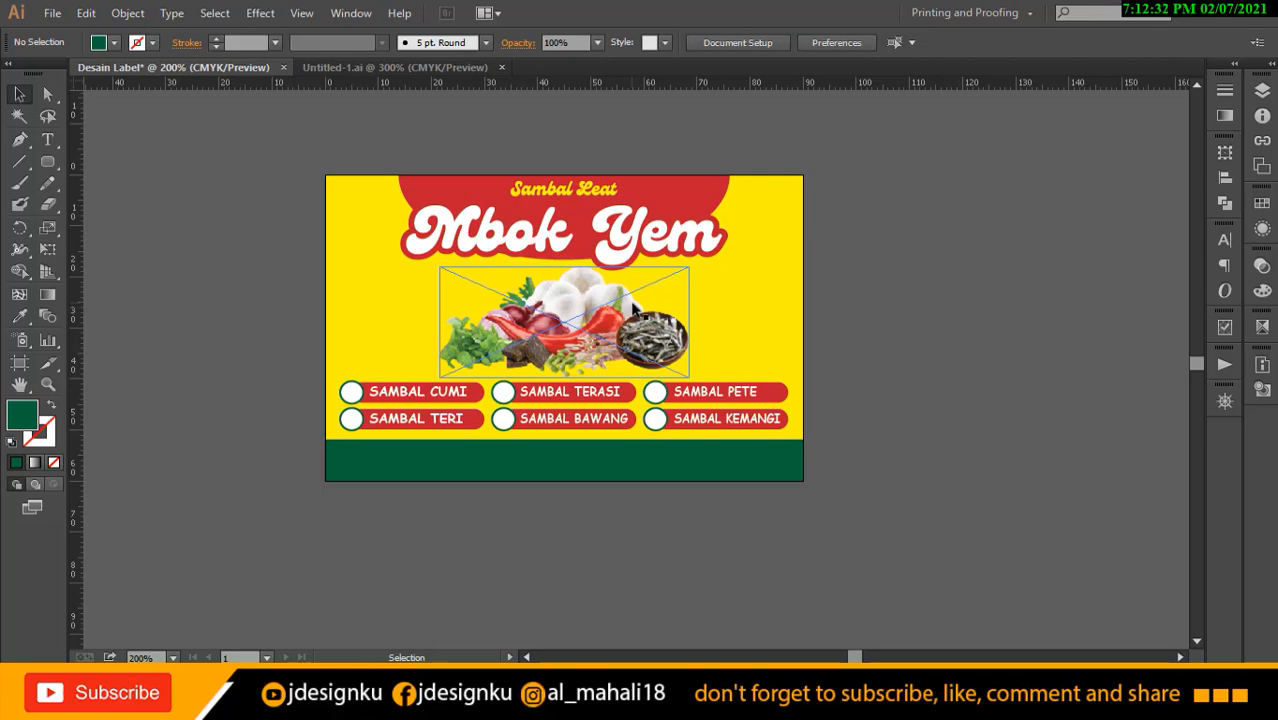
Place the linked image cabe.png outside the artboard and start scaling it down.
{"action": "left_click_drag", "start_coordinate": [251, 206], "coordinate": [354, 181]}
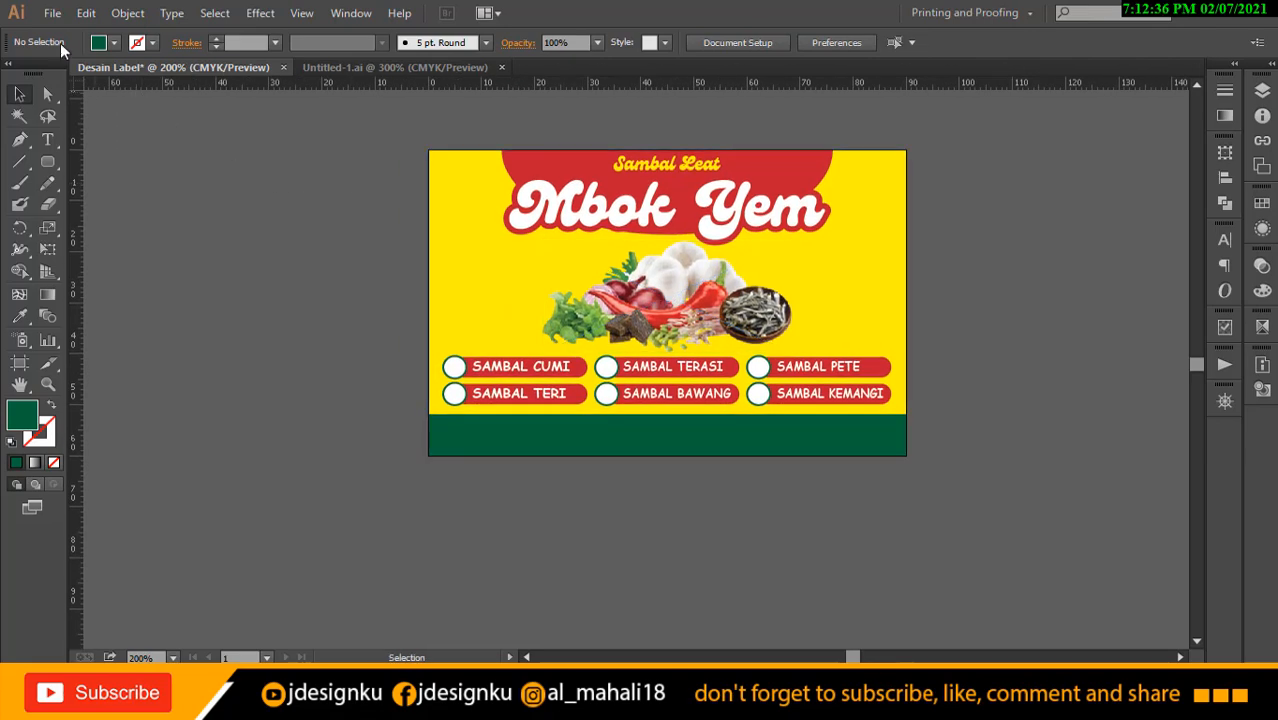
{"action": "left_click", "coordinate": [52, 13]}
{"action": "left_click", "coordinate": [250, 303]}
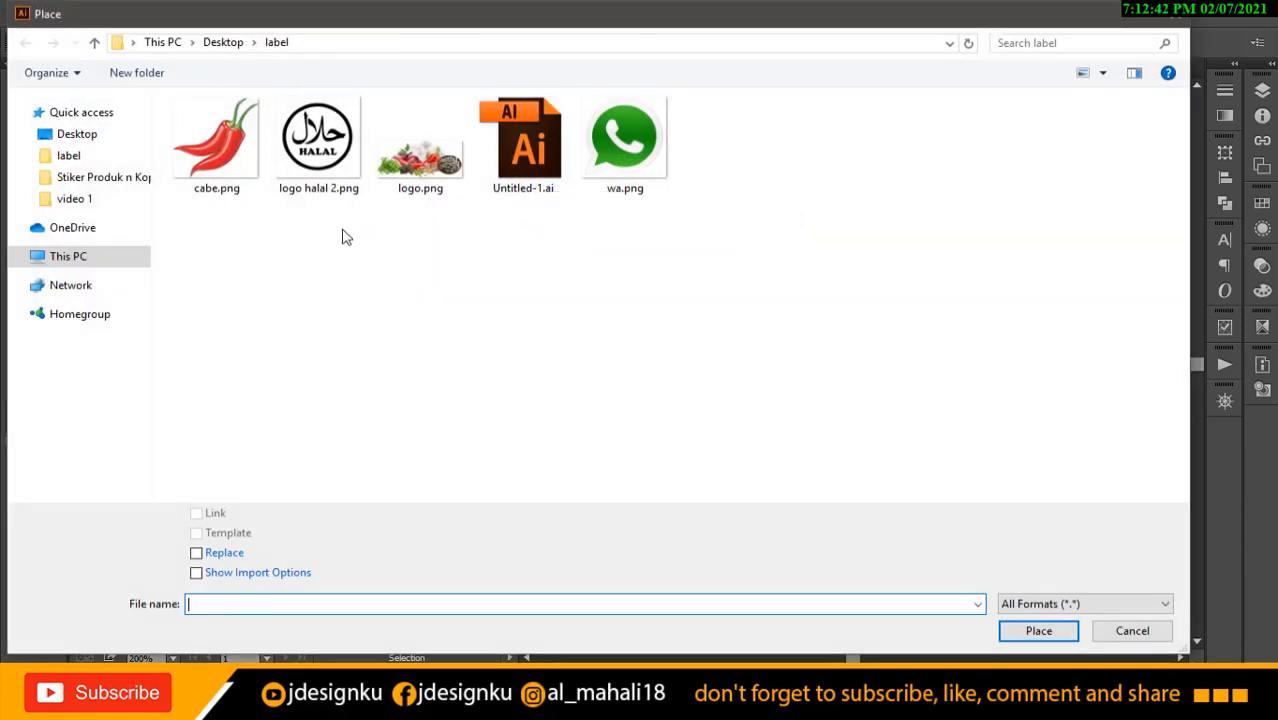
{"action": "left_click", "coordinate": [215, 145]}
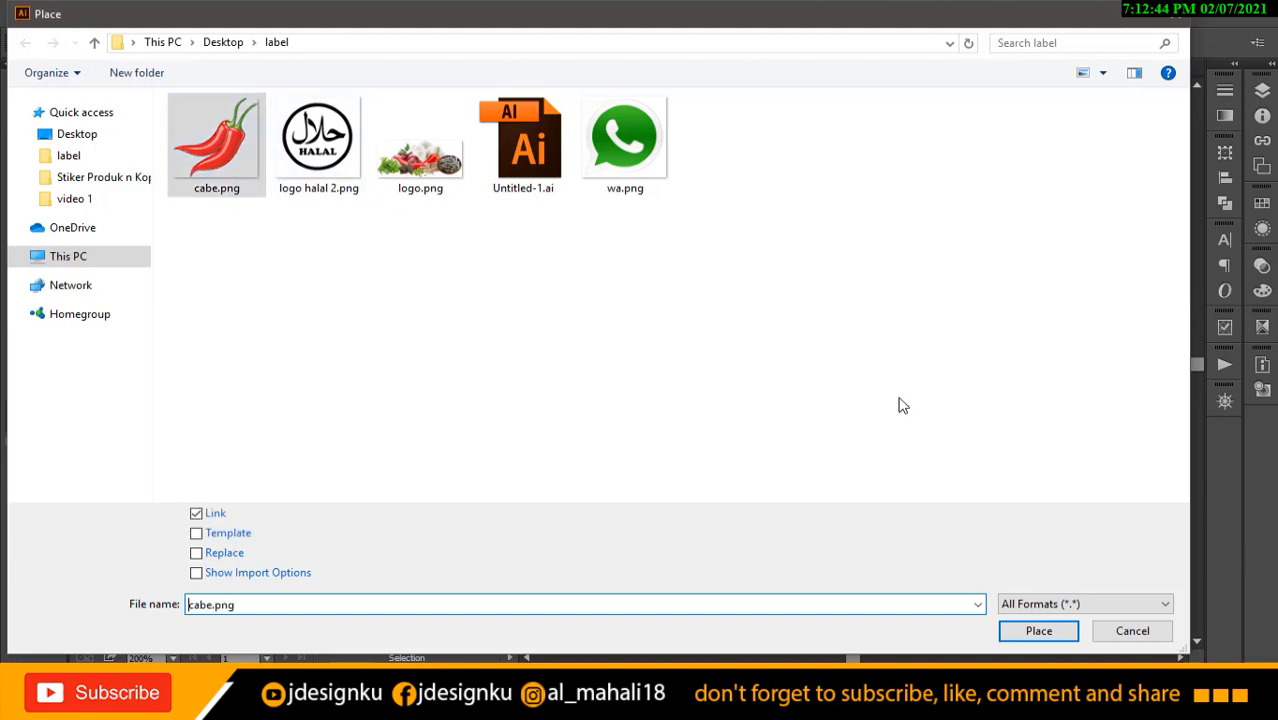
{"action": "left_click", "coordinate": [1038, 630]}
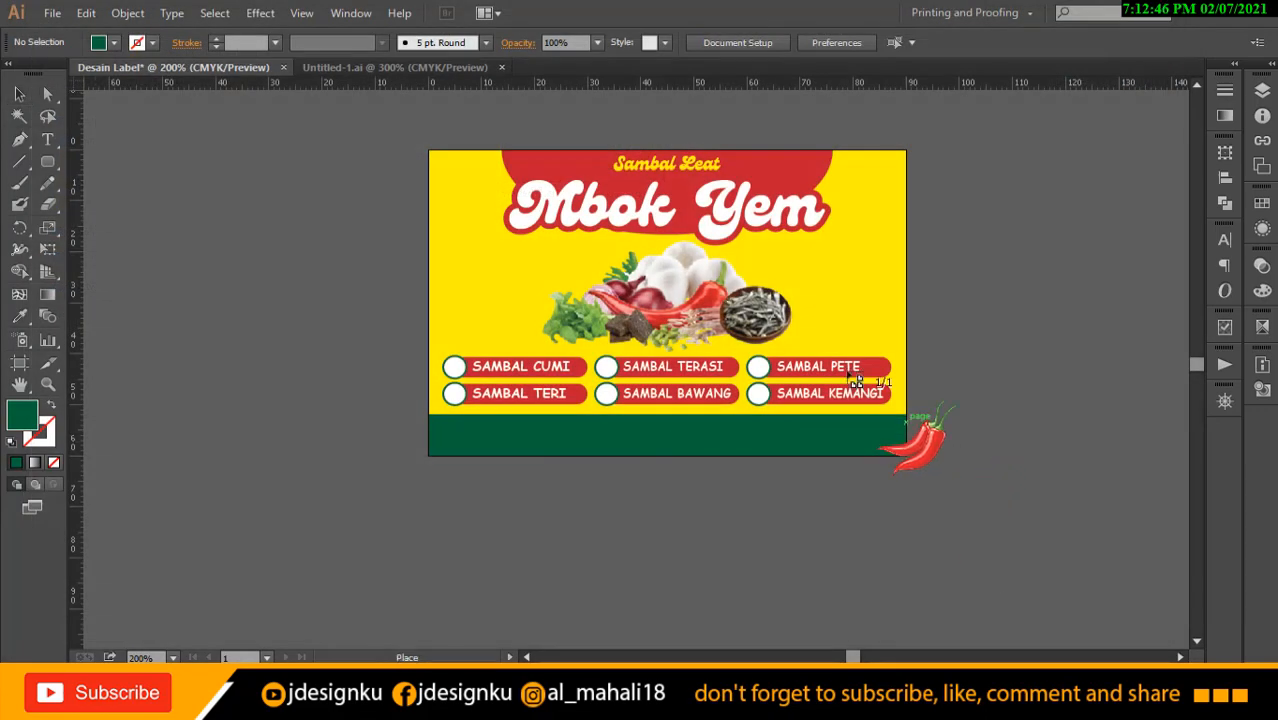
{"action": "left_click", "coordinate": [250, 211]}
{"action": "left_click_drag", "start_coordinate": [349, 271], "coordinate": [663, 156]}
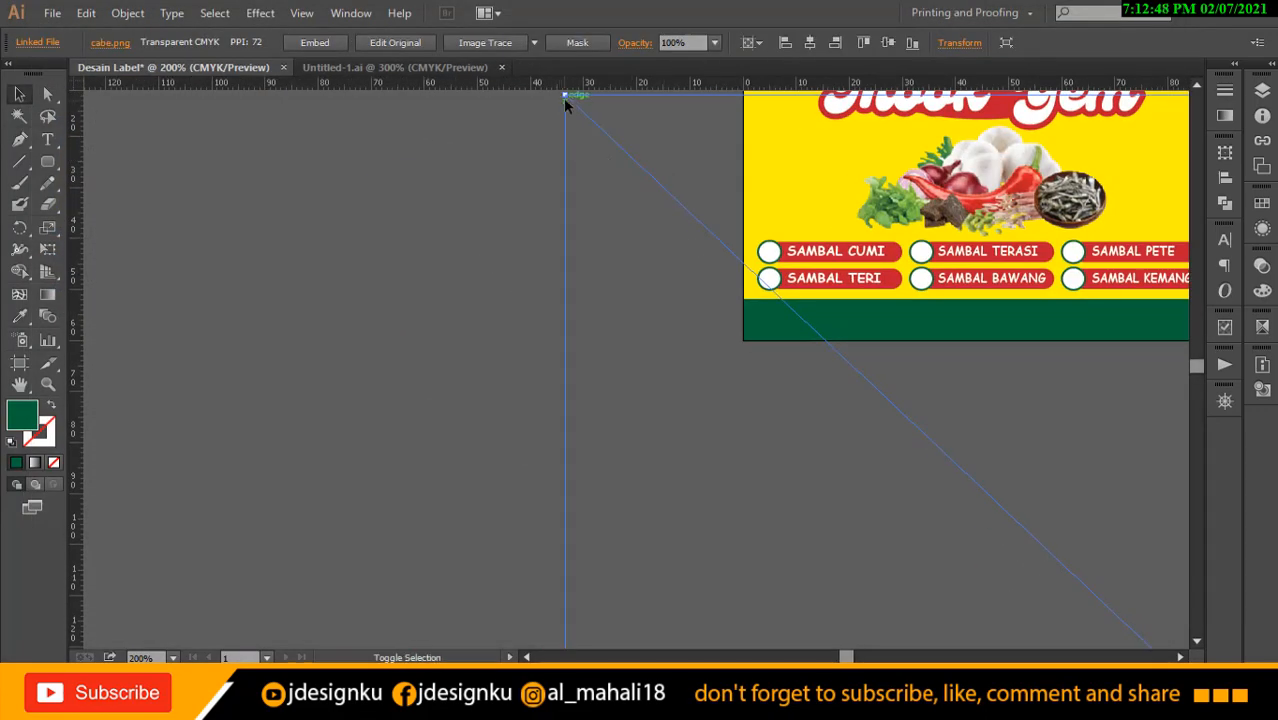
{"action": "left_click_drag", "start_coordinate": [565, 98], "coordinate": [214, 103]}
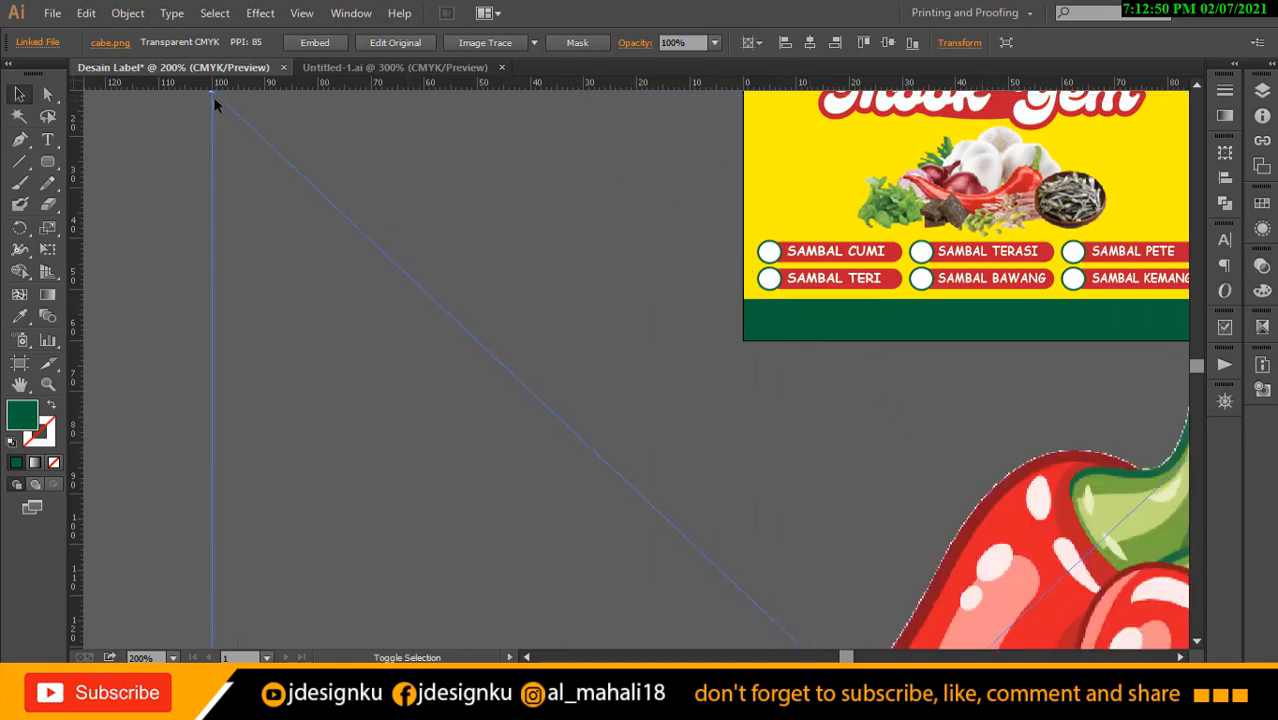
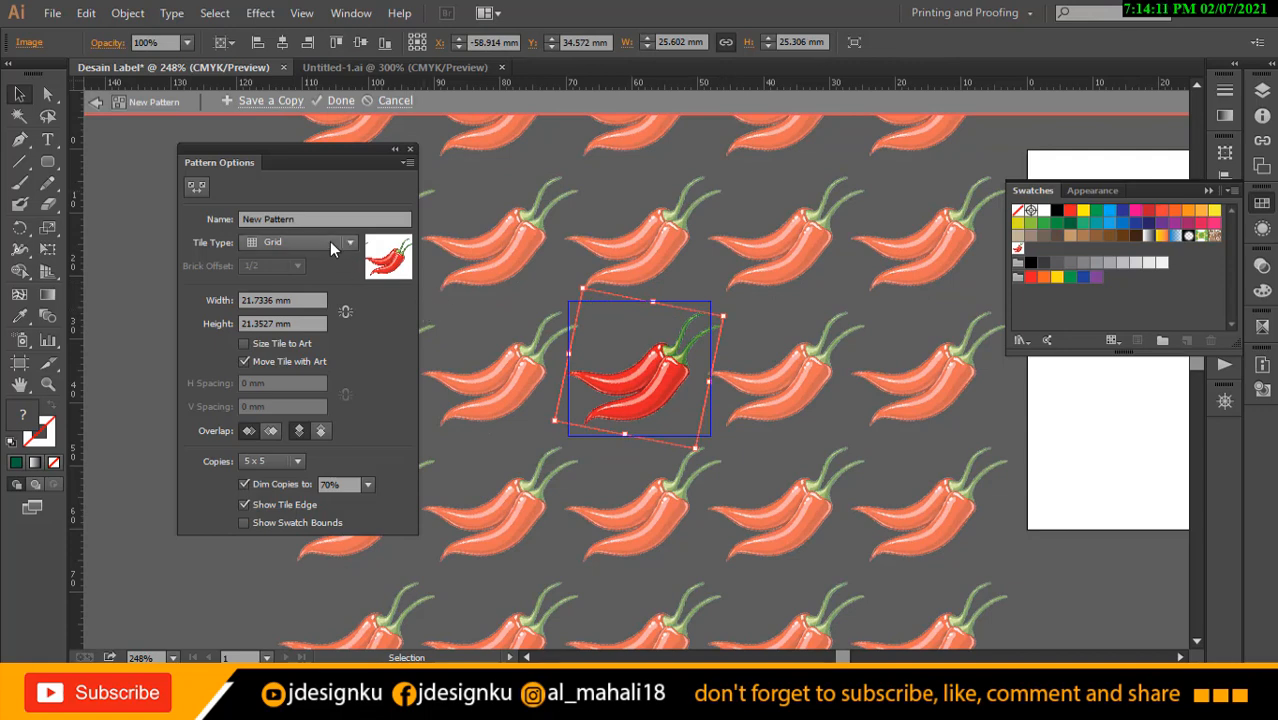
Set the chili pattern's tile type to Brick by Row, with a tile width of 10 mm and height of 5 mm.
{"action": "left_click", "coordinate": [315, 242]}
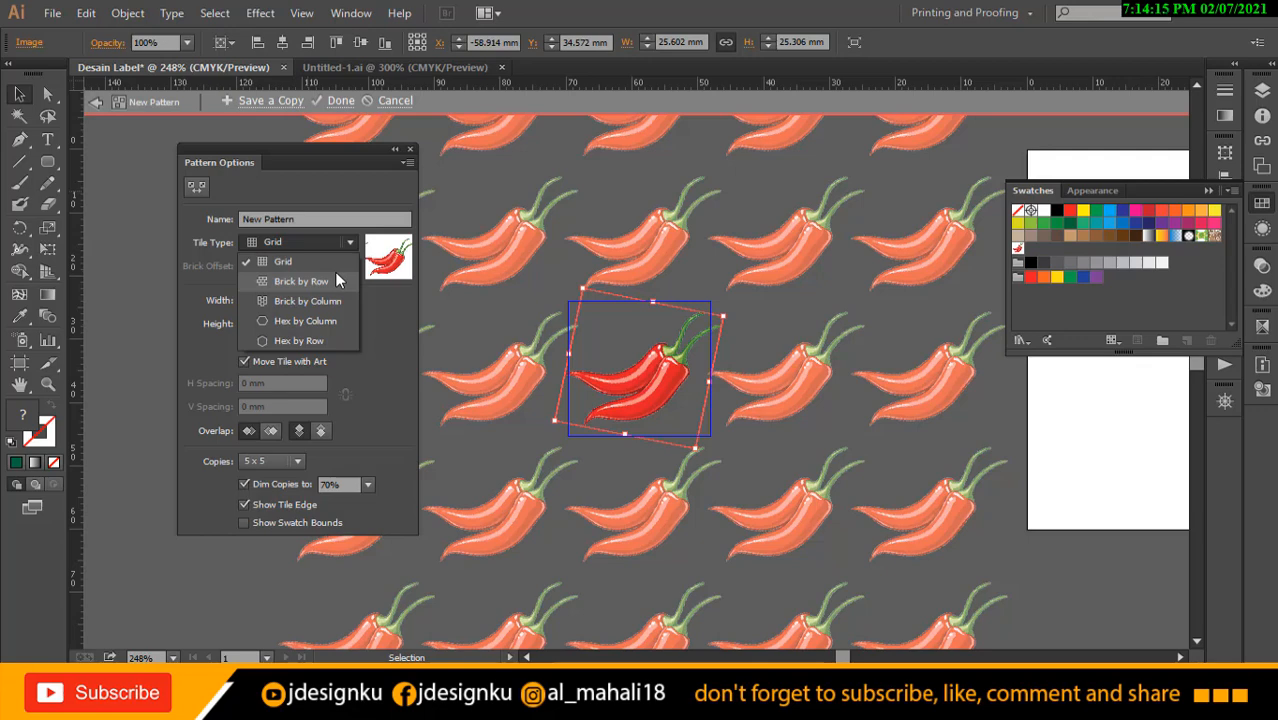
{"action": "left_click", "coordinate": [335, 282]}
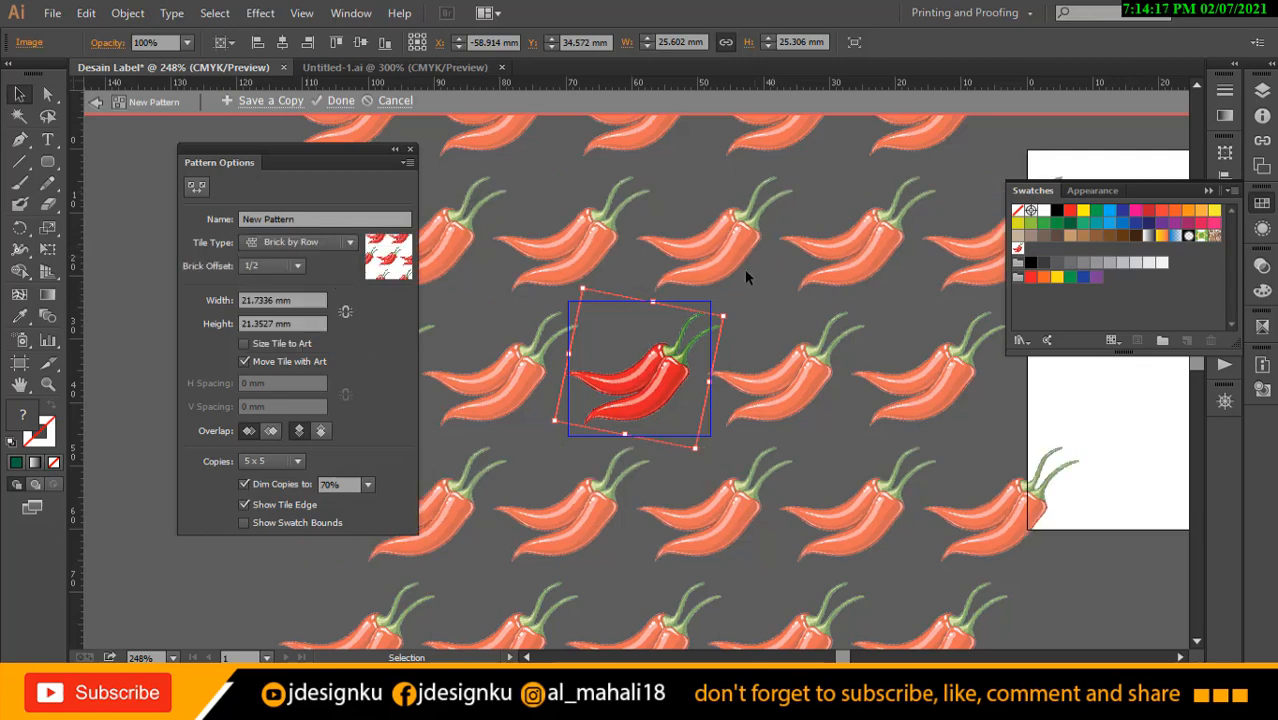
{"action": "left_click", "coordinate": [291, 300]}
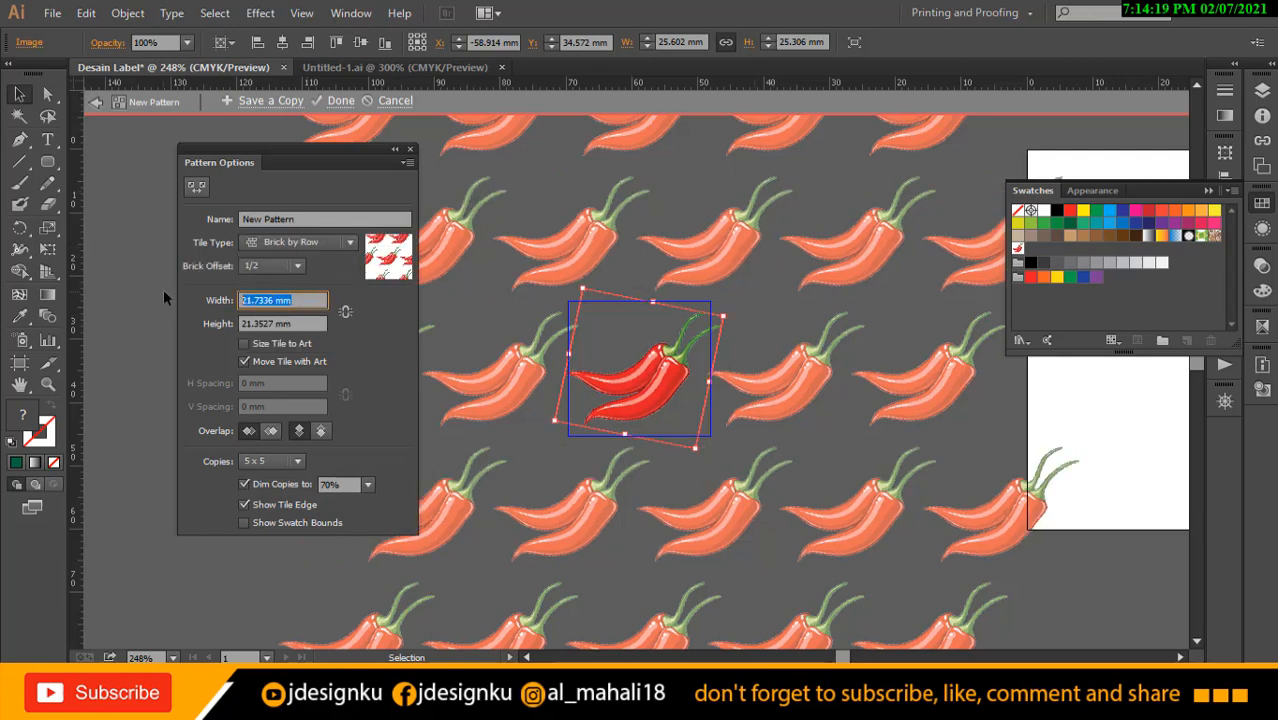
{"action": "type", "text": "10"}
{"action": "left_click", "coordinate": [306, 323]}
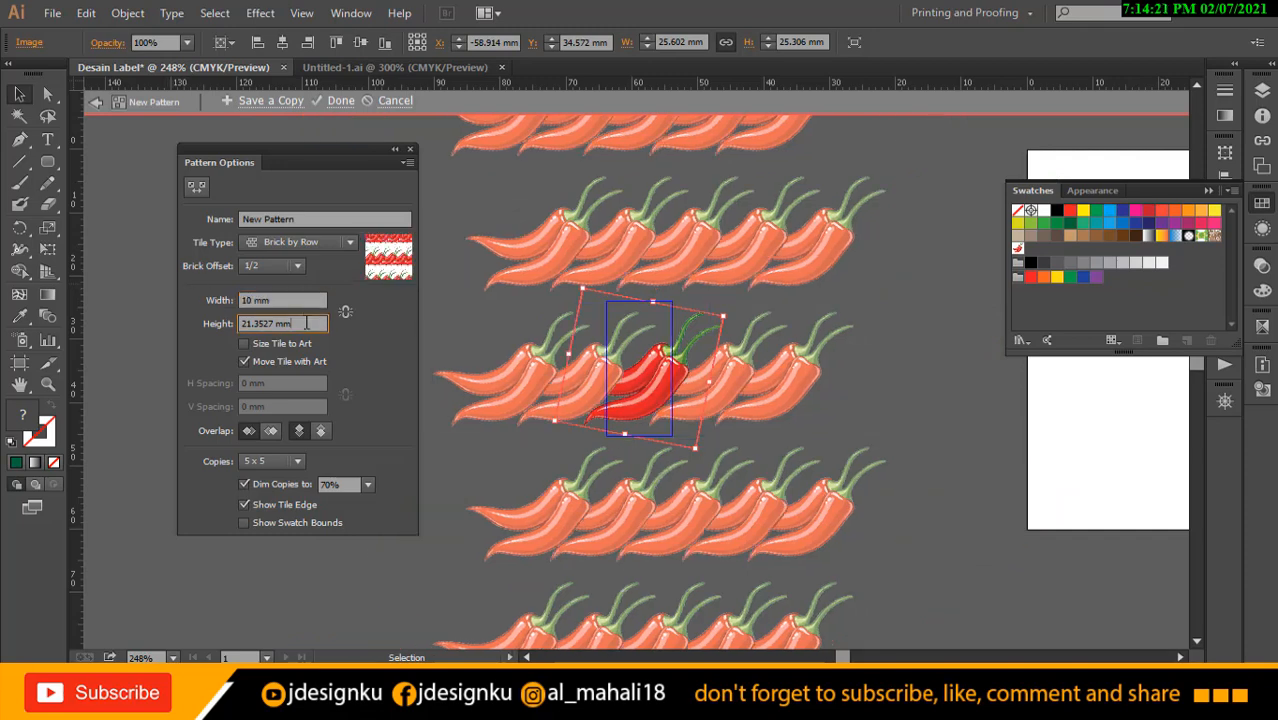
{"action": "left_click", "coordinate": [282, 322]}
{"action": "key", "text": "Return"}
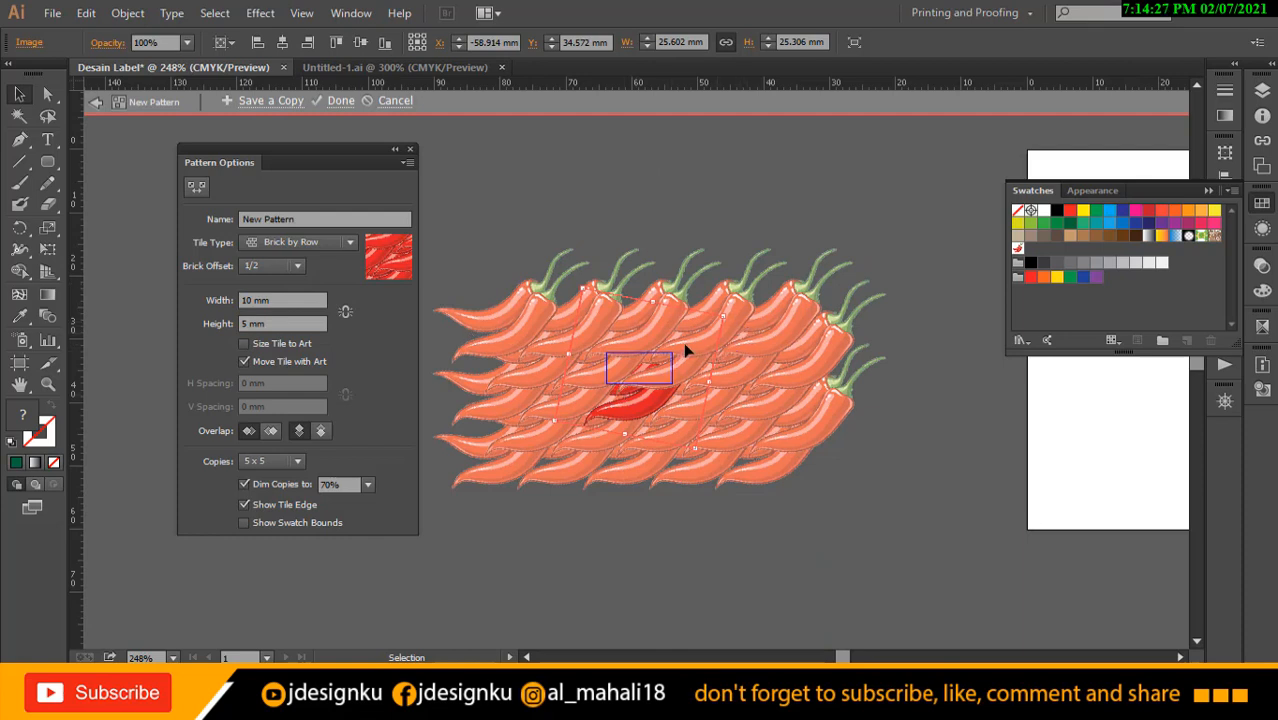
Shrink the chili inside the pattern tile to about 9 mm wide, set the tile width to 20 mm and finish pattern editing.
{"action": "left_click_drag", "start_coordinate": [721, 319], "coordinate": [664, 349]}
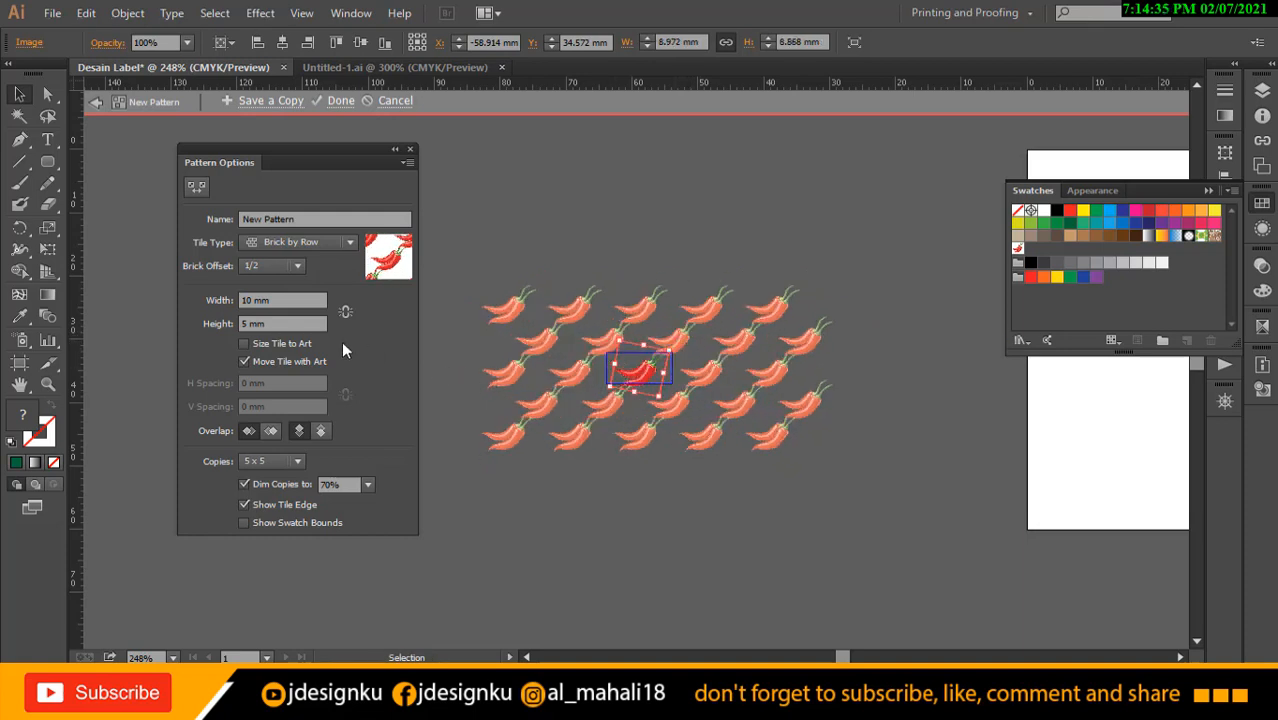
{"action": "left_click", "coordinate": [274, 300]}
{"action": "type", "text": "20"}
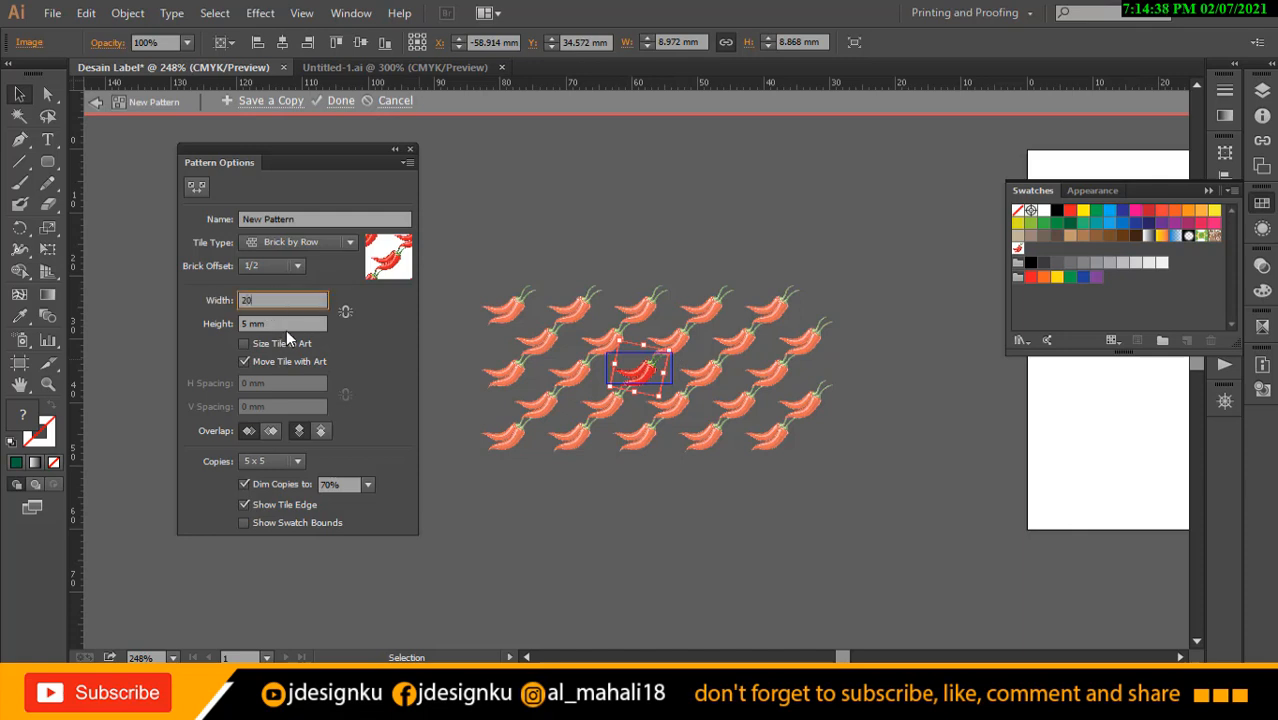
{"action": "left_click", "coordinate": [290, 323]}
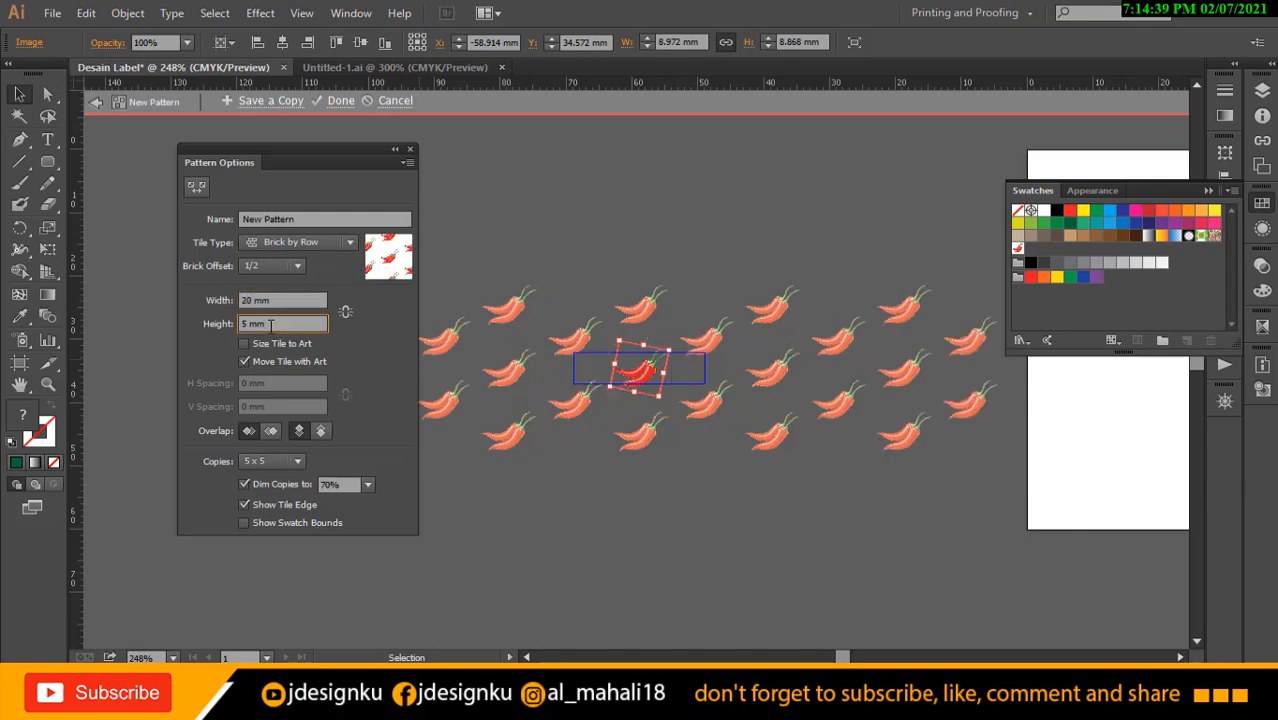
{"action": "left_click_drag", "start_coordinate": [270, 325], "coordinate": [215, 331]}
{"action": "left_click", "coordinate": [337, 104]}
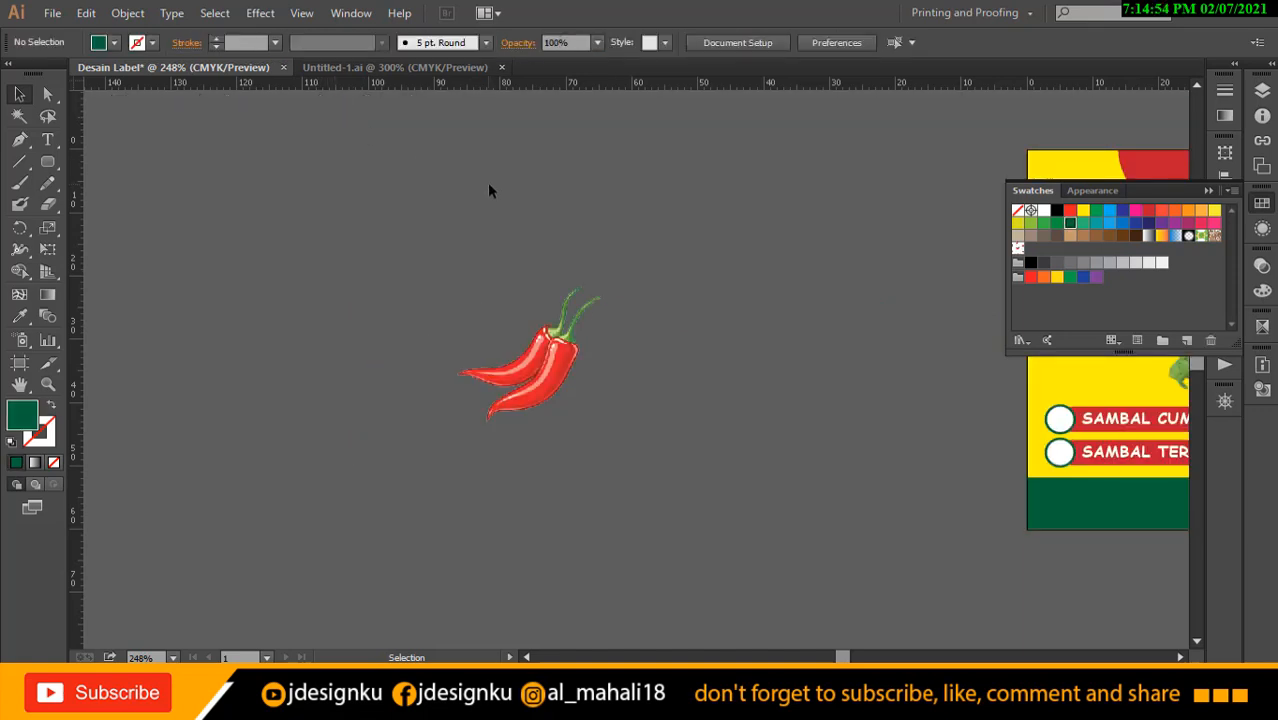
Move the original chili image farther away from the label to free space beside the artboard.
{"action": "key", "text": "z"}
{"action": "left_click", "coordinate": [660, 278], "text": "alt"}
{"action": "left_click", "coordinate": [660, 278], "text": "alt"}
{"action": "left_click_drag", "start_coordinate": [767, 388], "coordinate": [524, 212]}
{"action": "left_click", "coordinate": [20, 98]}
{"action": "left_click_drag", "start_coordinate": [199, 214], "coordinate": [350, 285]}
{"action": "left_click", "coordinate": [457, 370]}
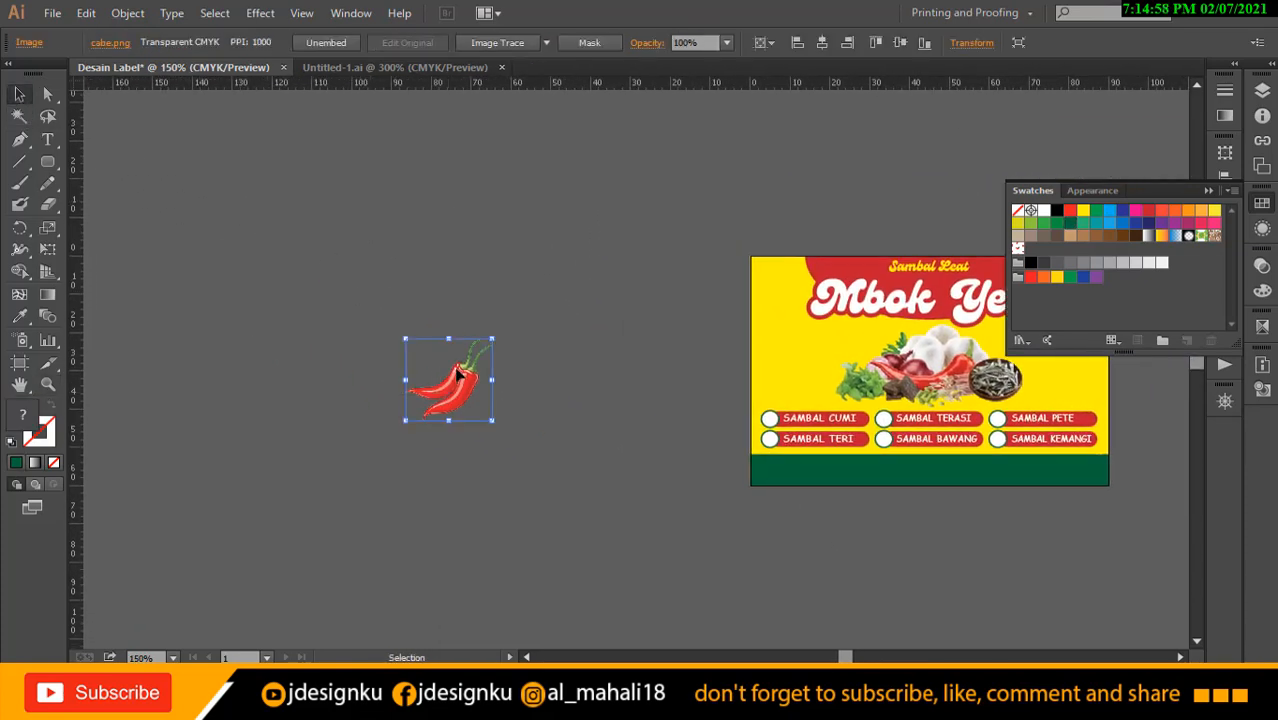
{"action": "left_click_drag", "start_coordinate": [457, 370], "coordinate": [289, 303]}
{"action": "left_click", "coordinate": [533, 225]}
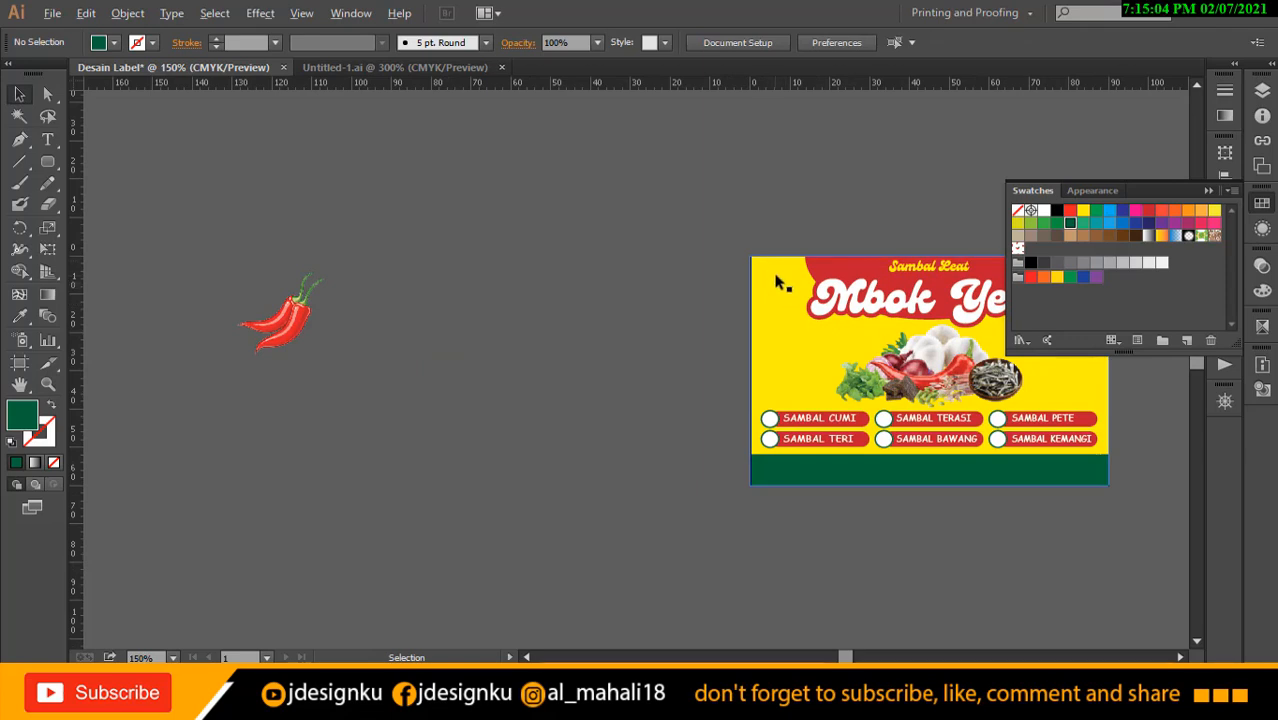
Duplicate the label's yellow background rectangle beside the artboard and fill the copy with the chili pattern swatch.
{"action": "left_click_drag", "start_coordinate": [778, 288], "coordinate": [416, 293]}
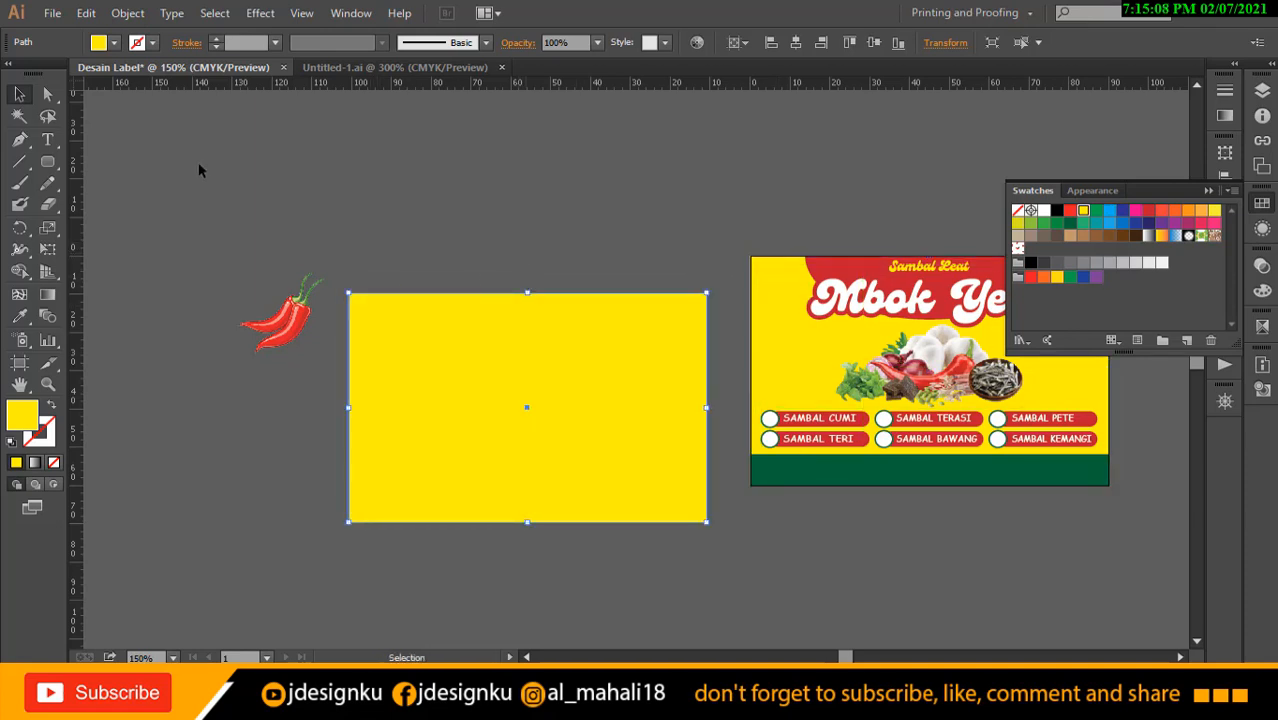
{"action": "left_click", "coordinate": [112, 43]}
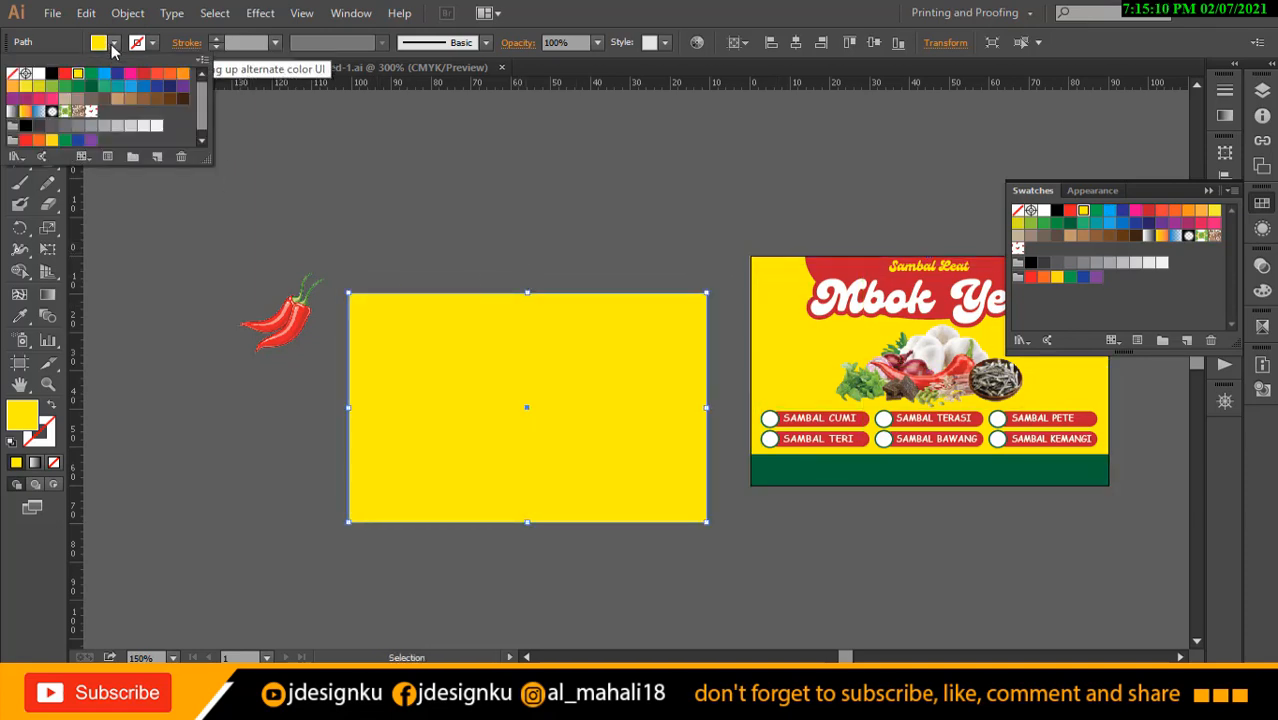
{"action": "left_click", "coordinate": [92, 113]}
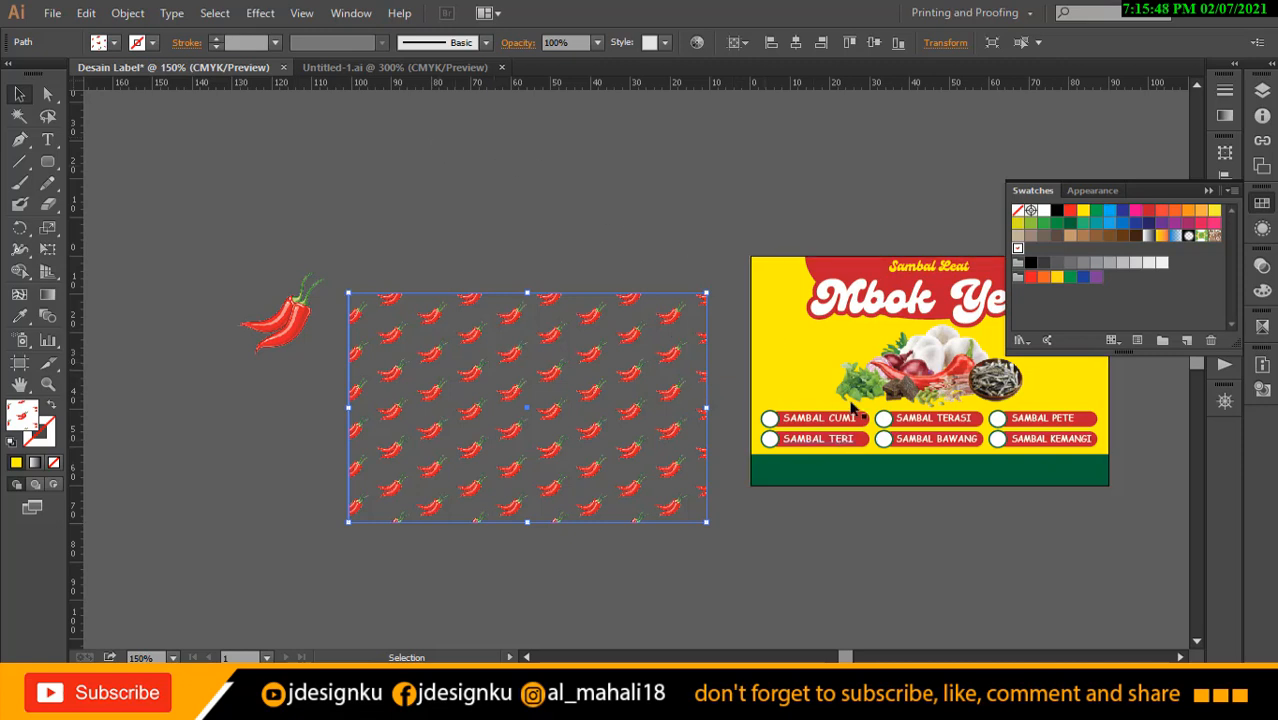
Center the chili-patterned rectangle horizontally and vertically on the artboard, over the yellow background.
{"action": "left_click_drag", "start_coordinate": [728, 234], "coordinate": [600, 191]}
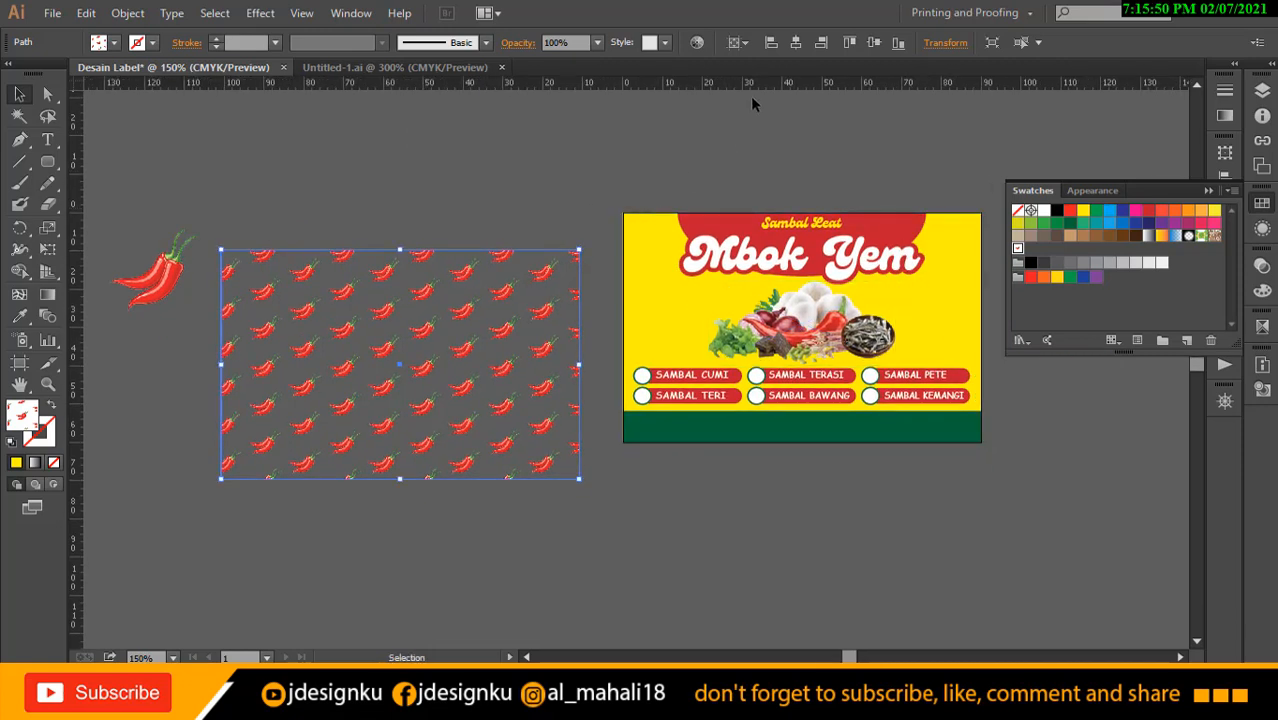
{"action": "left_click", "coordinate": [796, 42]}
{"action": "left_click", "coordinate": [872, 42]}
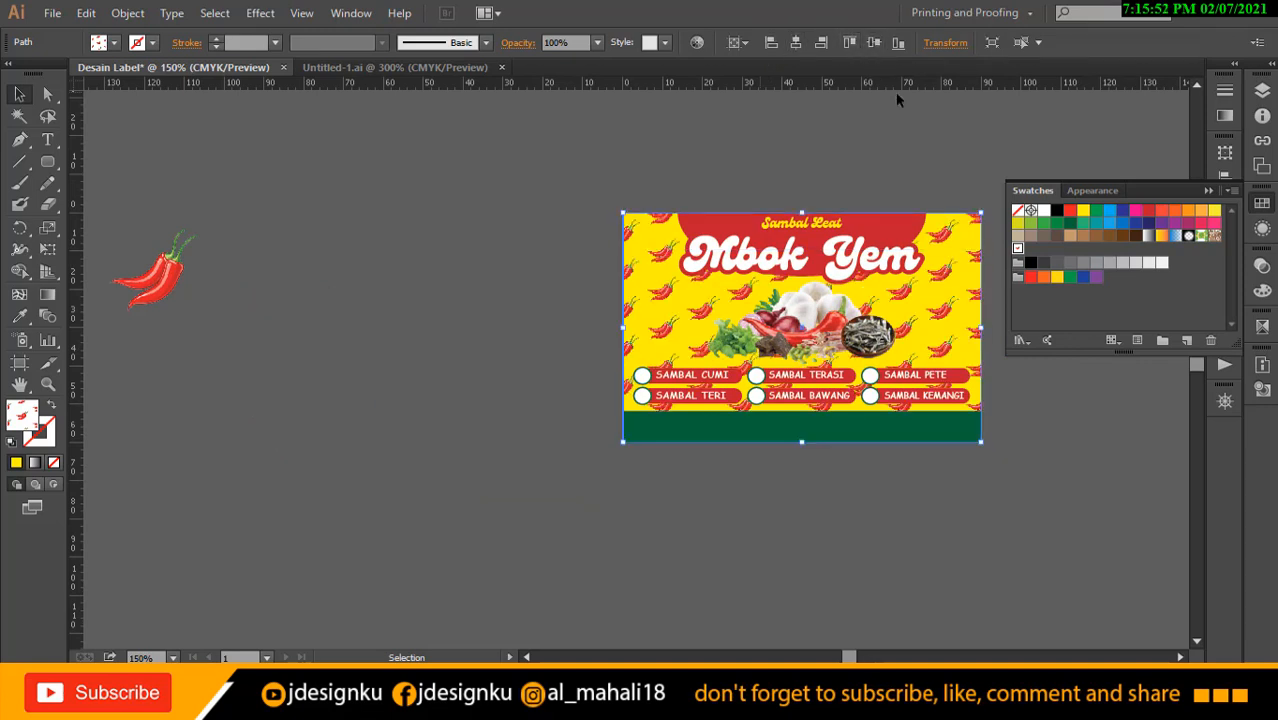
{"action": "left_click", "coordinate": [1031, 131]}
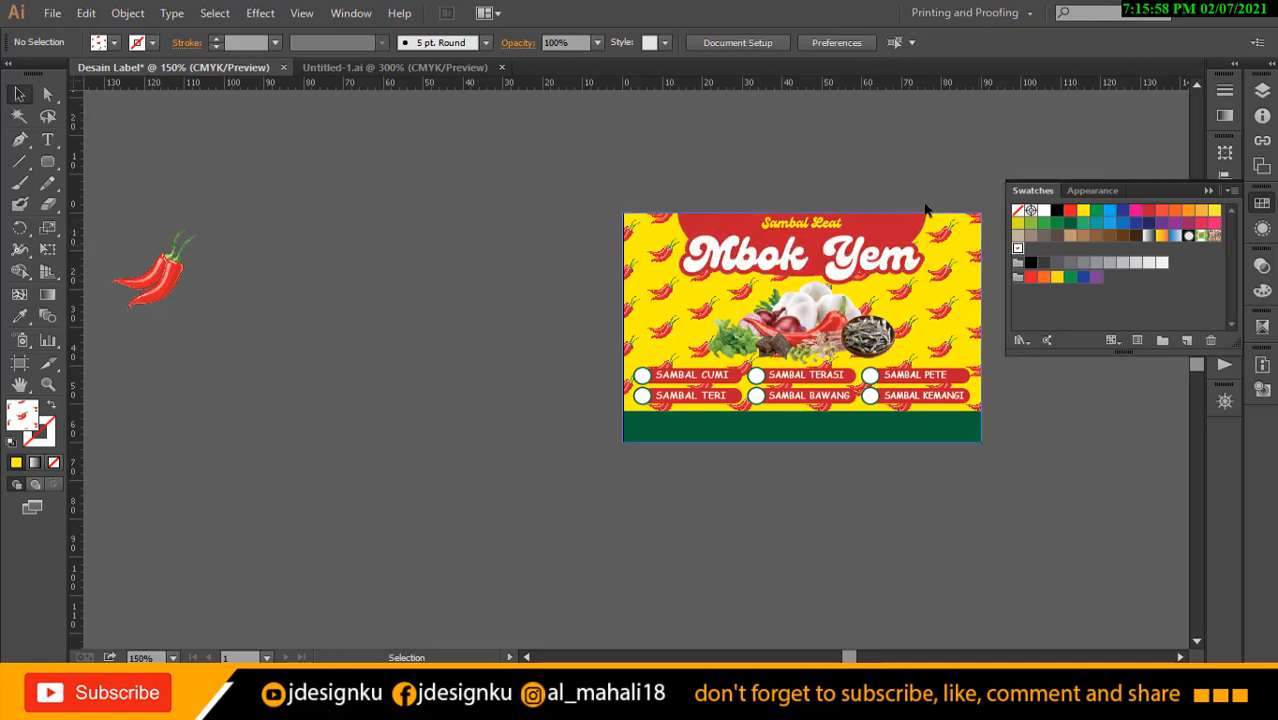
{"action": "left_click_drag", "start_coordinate": [901, 160], "coordinate": [718, 173]}
{"action": "key", "text": "z"}
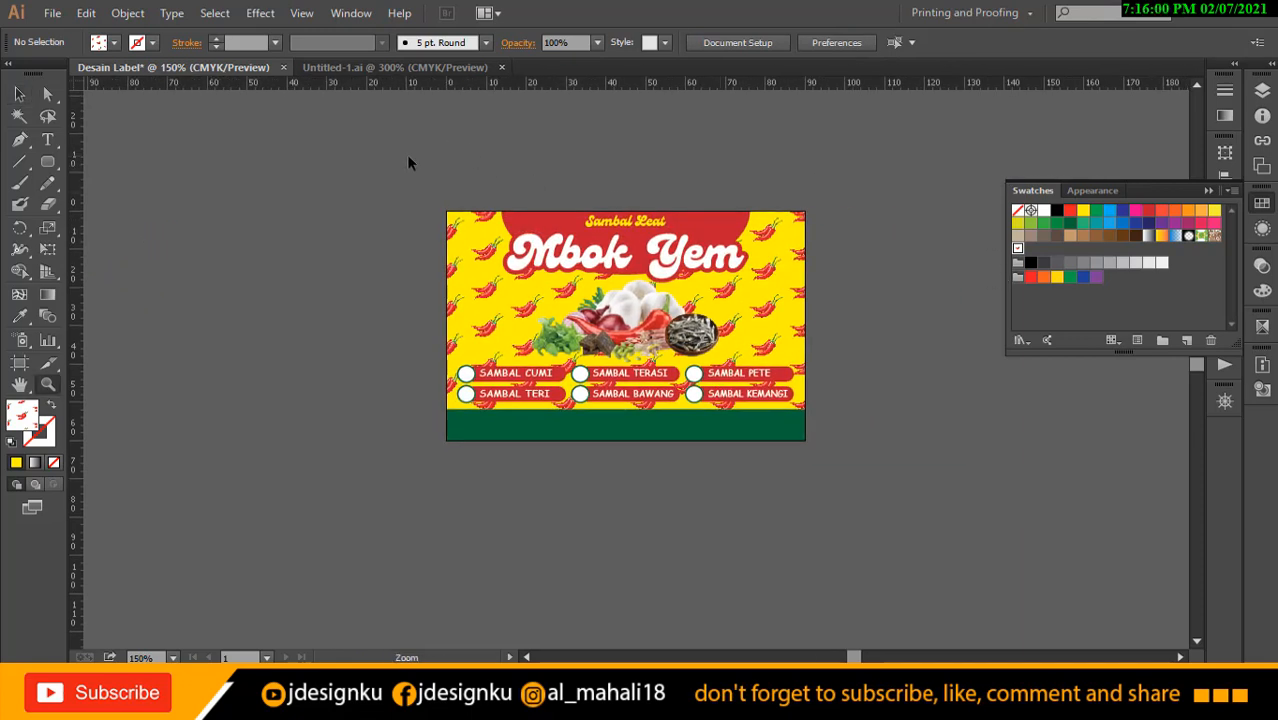
Lower the opacity of the chili-patterned background rectangle to 20% and collapse the swatch collection.
{"action": "left_click_drag", "start_coordinate": [392, 161], "coordinate": [967, 457]}
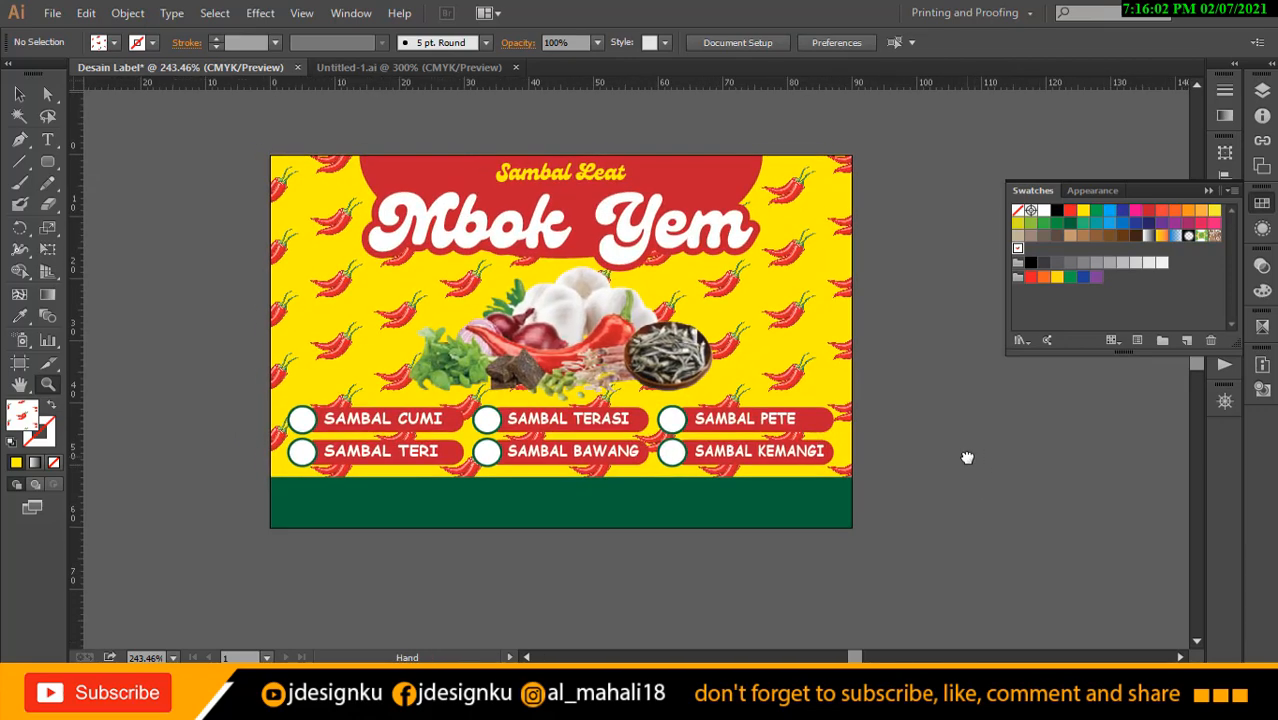
{"action": "key", "text": "v"}
{"action": "left_click", "coordinate": [802, 180]}
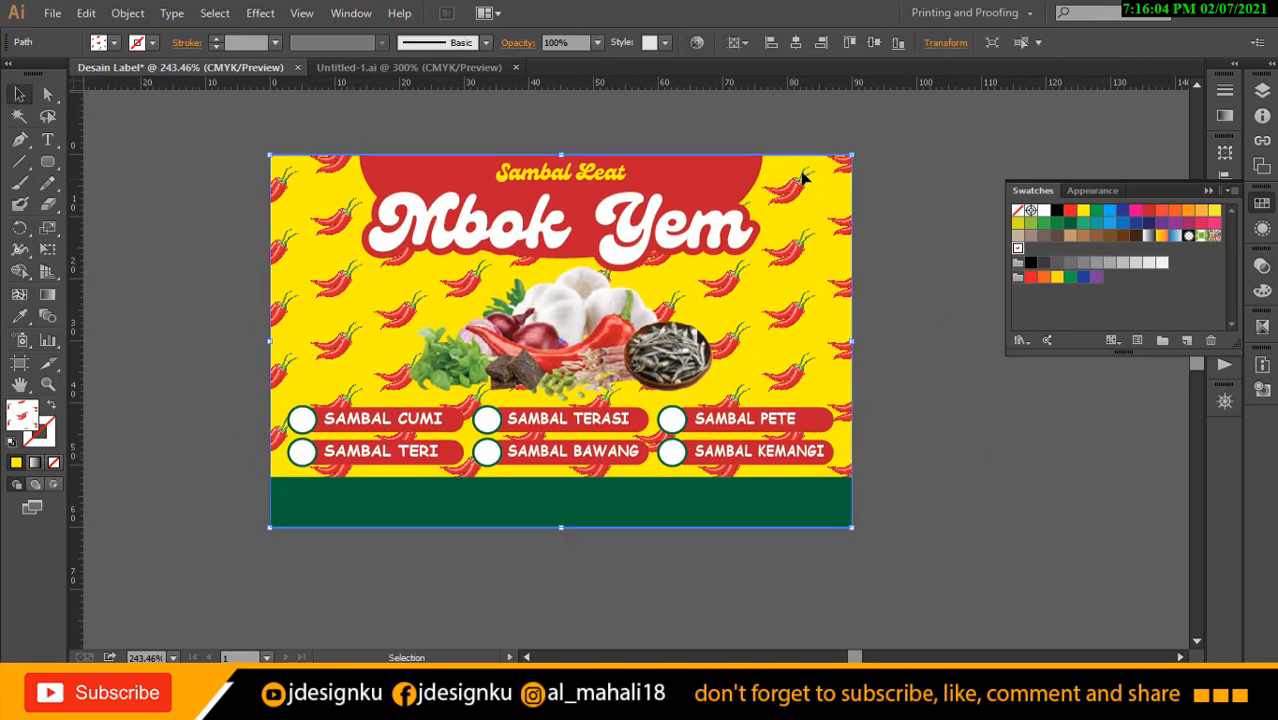
{"action": "left_click", "coordinate": [597, 43]}
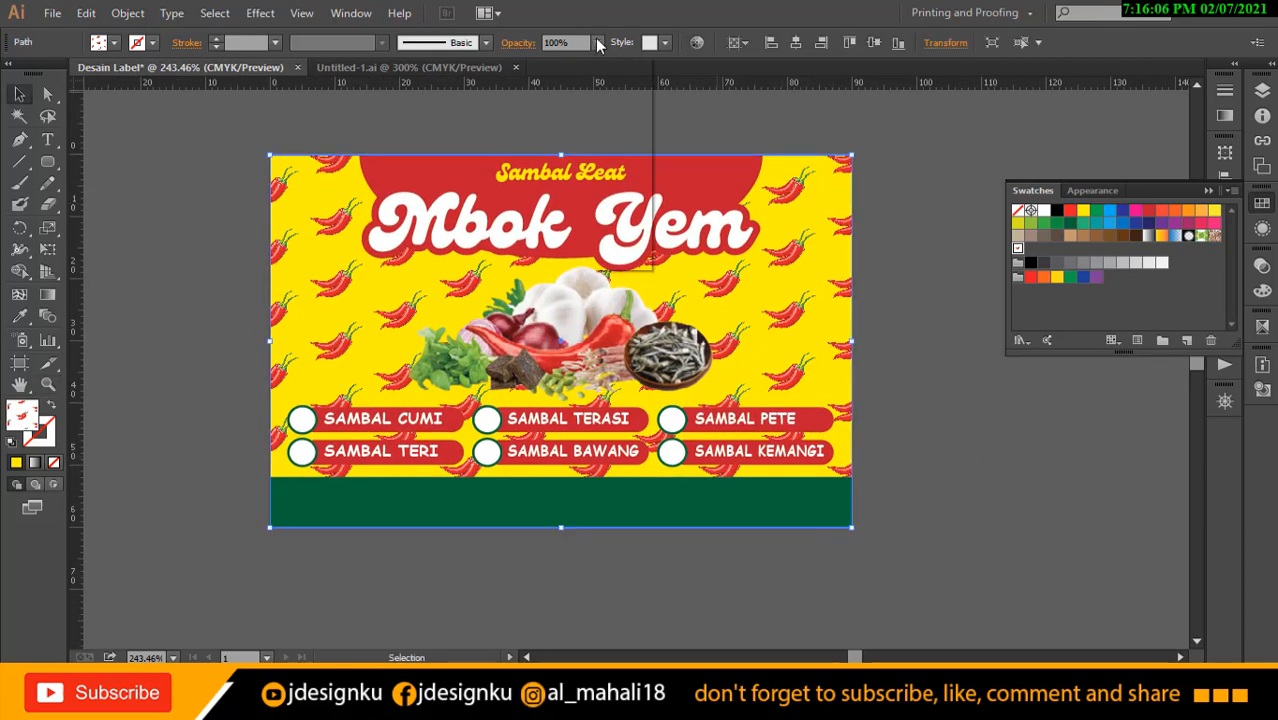
{"action": "left_click", "coordinate": [634, 158]}
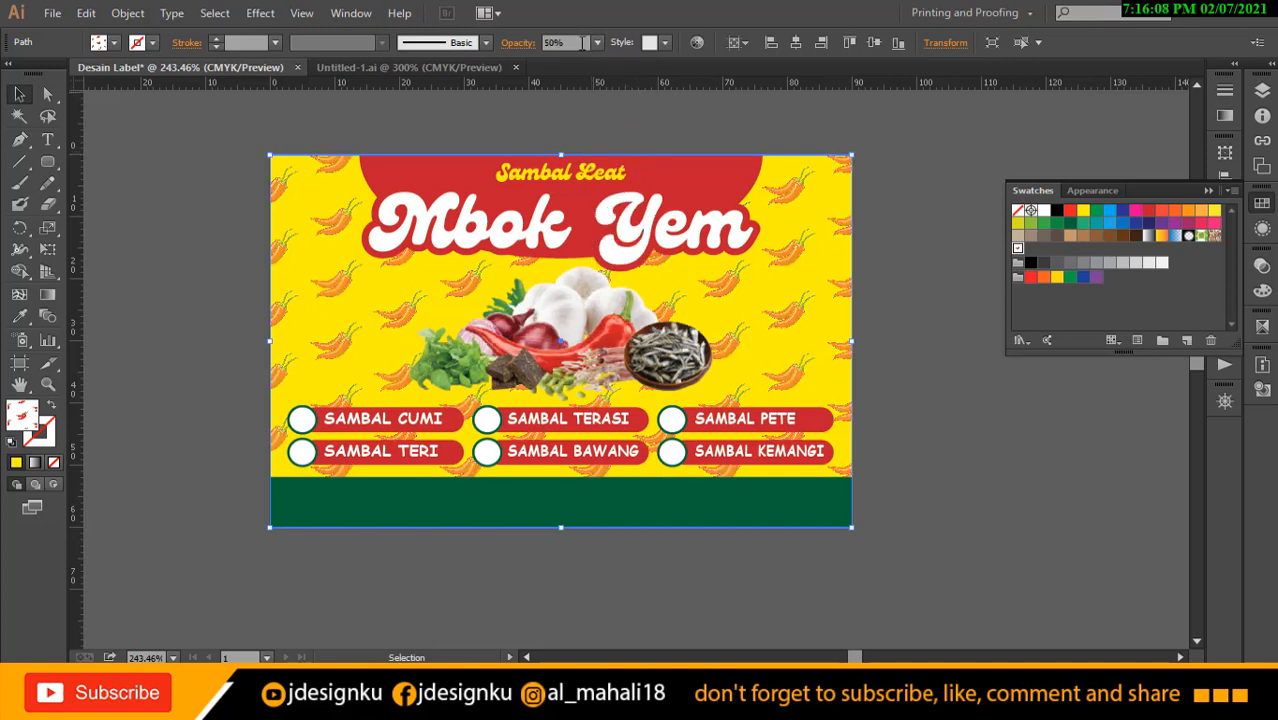
{"action": "left_click", "coordinate": [597, 44]}
{"action": "left_click", "coordinate": [631, 118]}
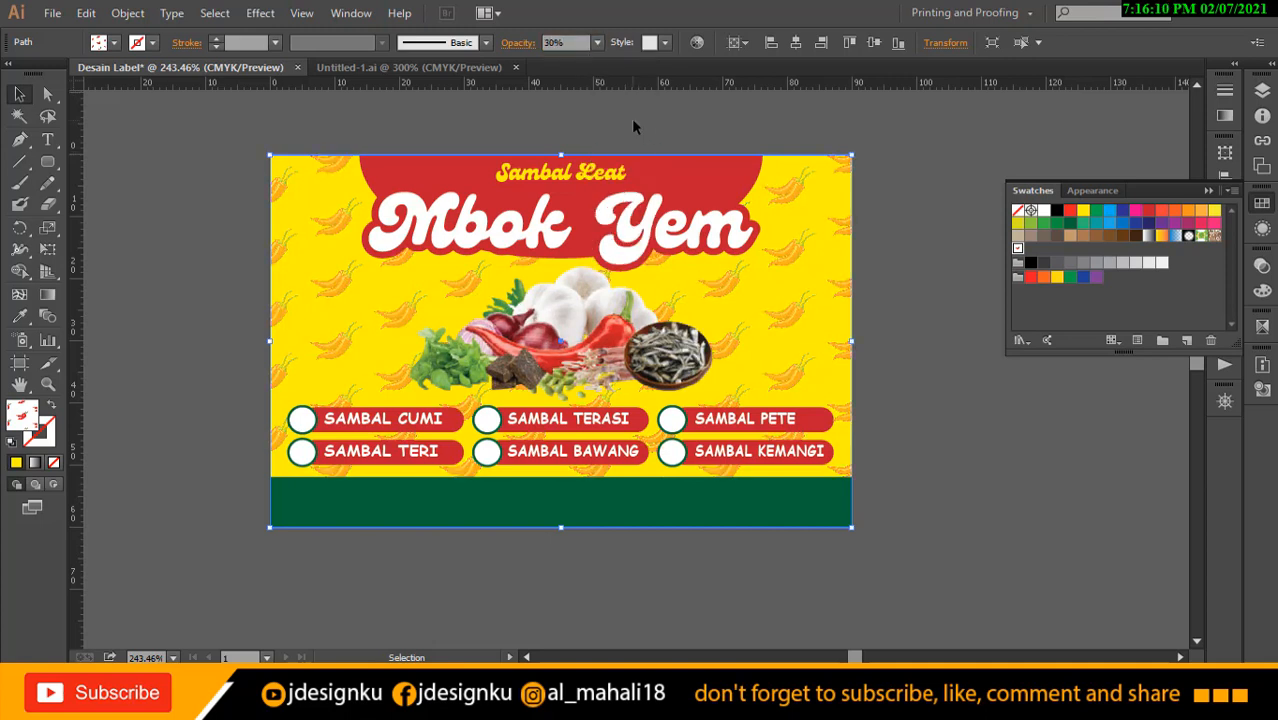
{"action": "left_click", "coordinate": [597, 43]}
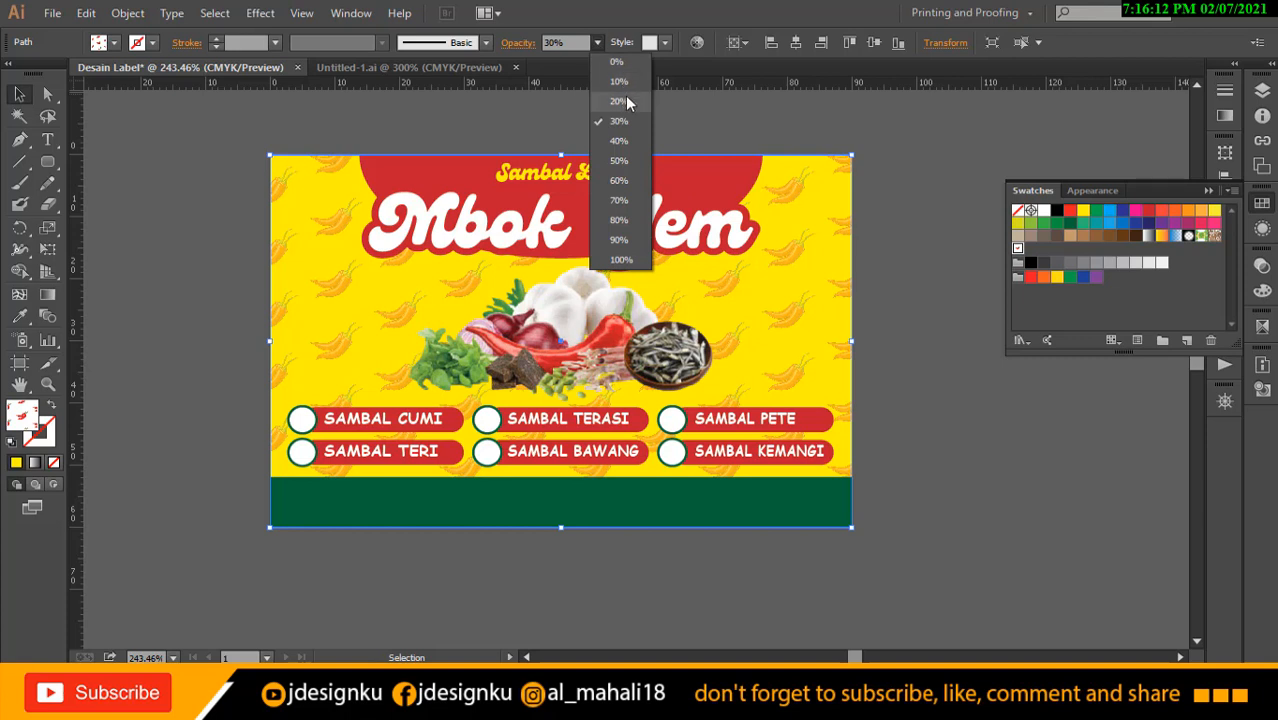
{"action": "left_click", "coordinate": [624, 94]}
{"action": "left_click", "coordinate": [597, 43]}
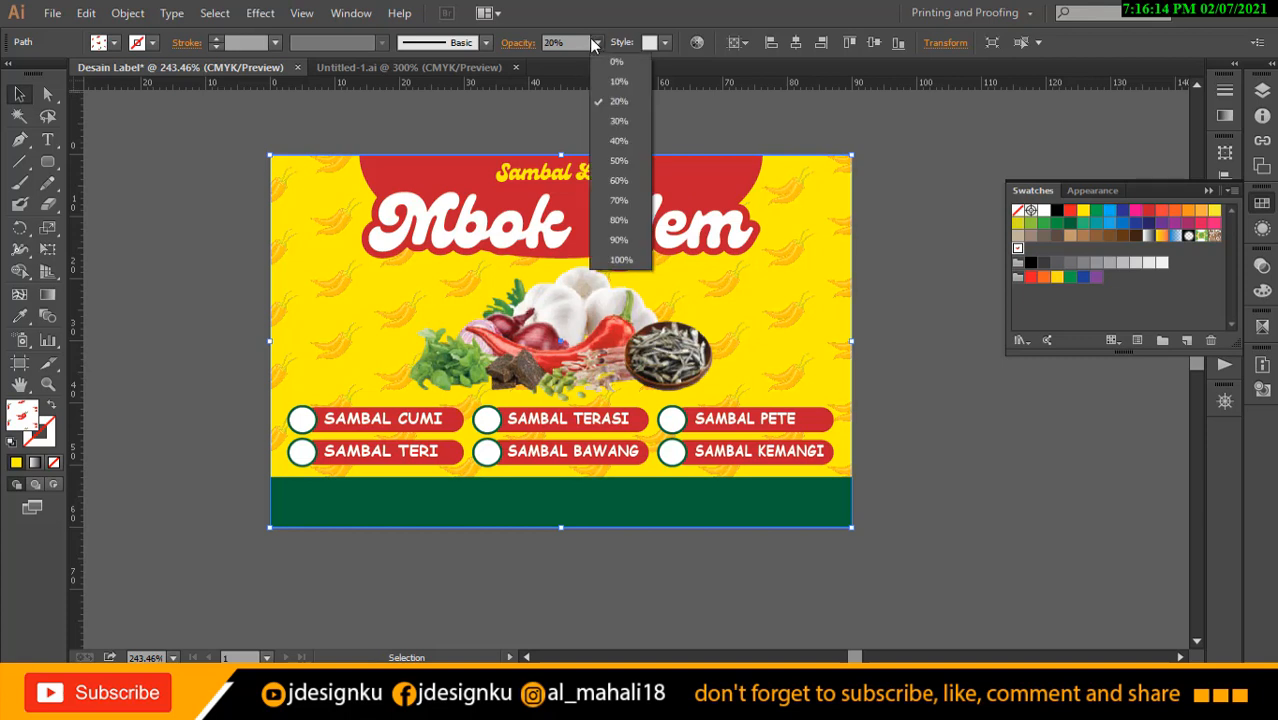
{"action": "left_click", "coordinate": [704, 128]}
{"action": "left_click", "coordinate": [910, 145]}
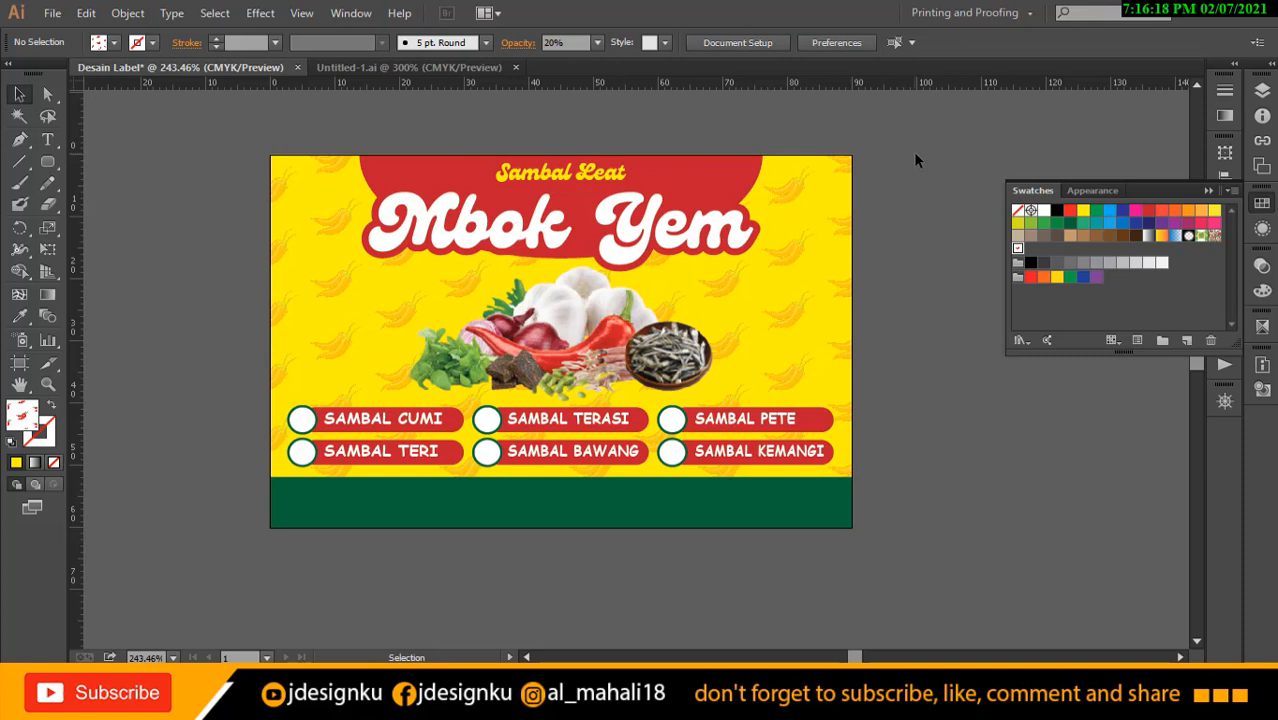
{"action": "left_click", "coordinate": [1206, 192]}
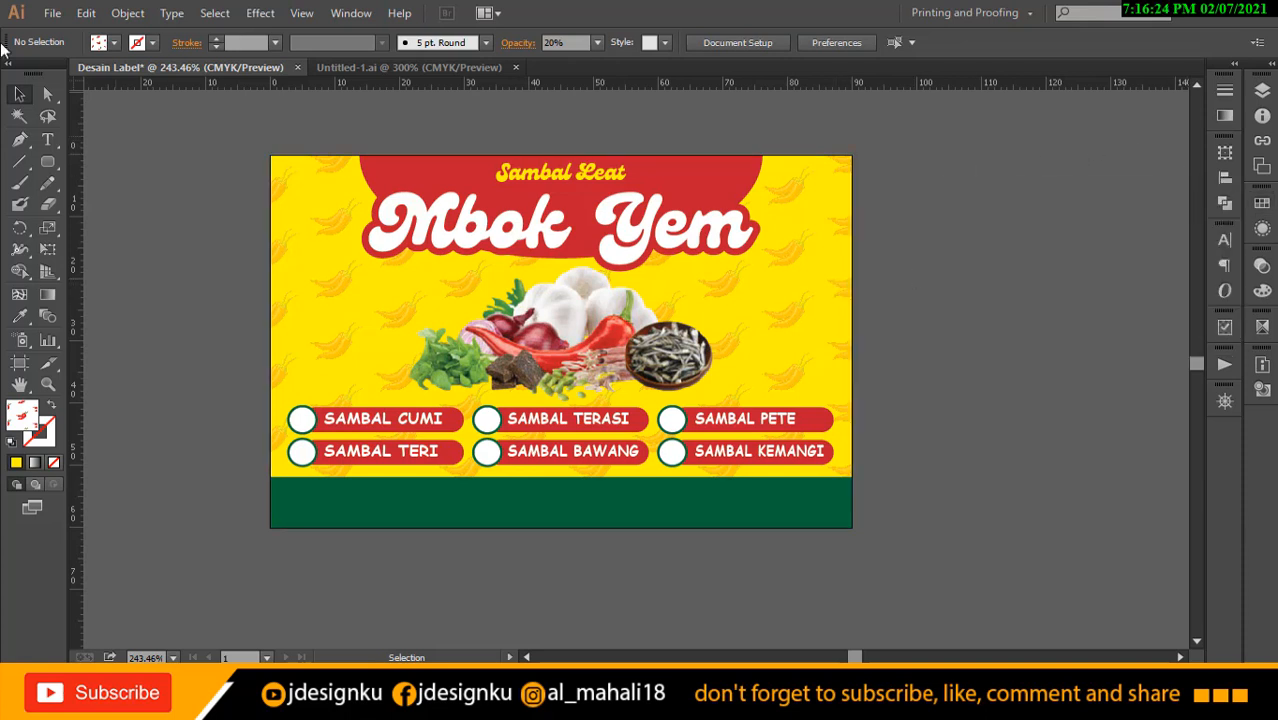
Place the image "logo halal 2.png" into the label document.
{"action": "left_click", "coordinate": [52, 13]}
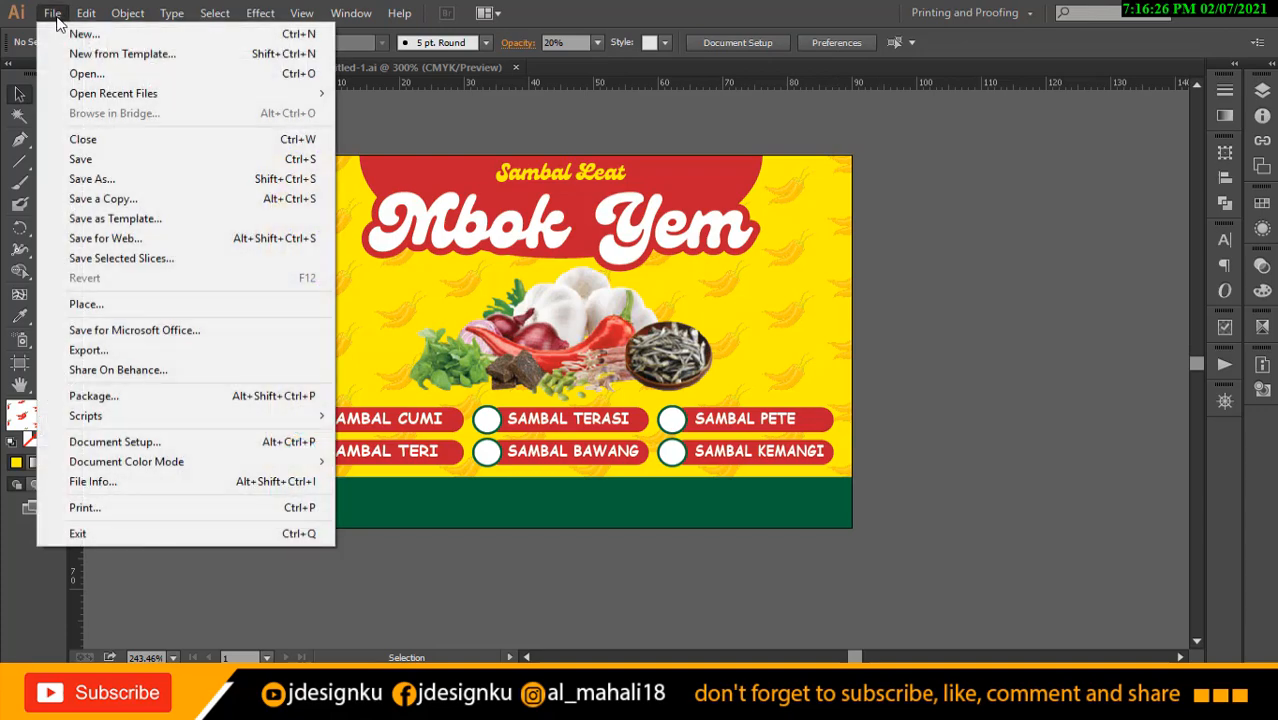
{"action": "left_click", "coordinate": [143, 305]}
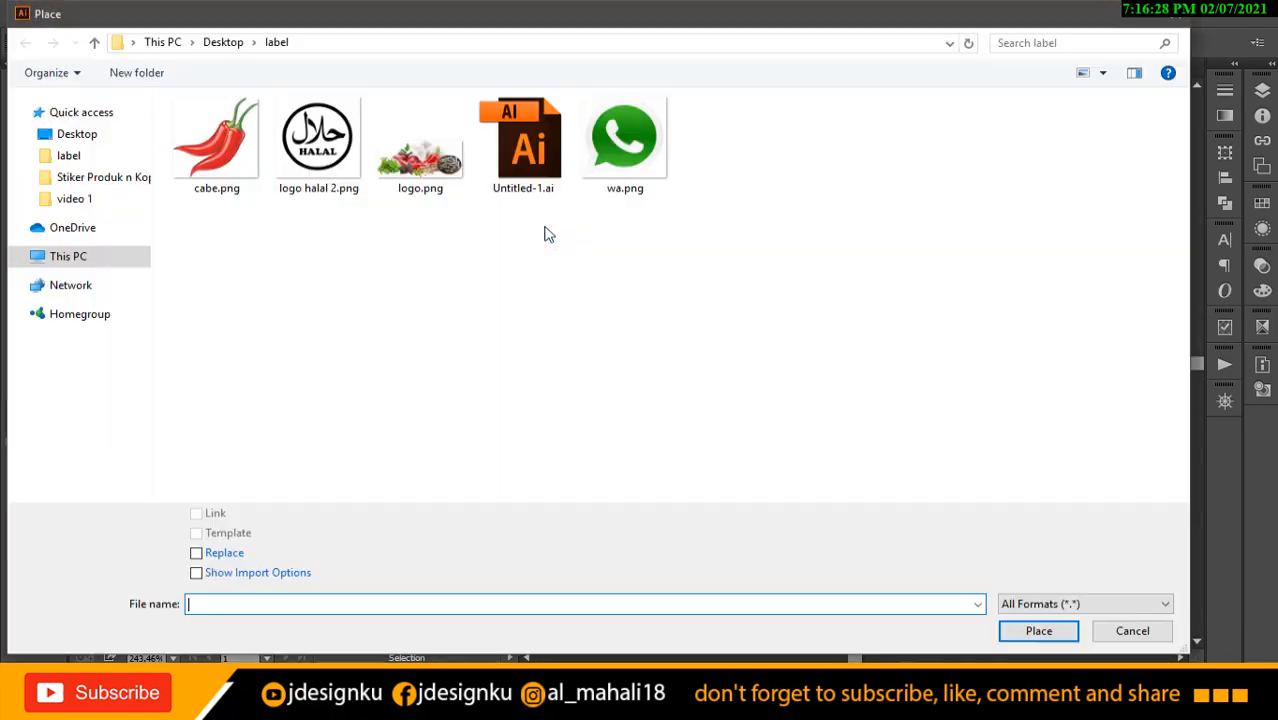
{"action": "double_click", "coordinate": [318, 140]}
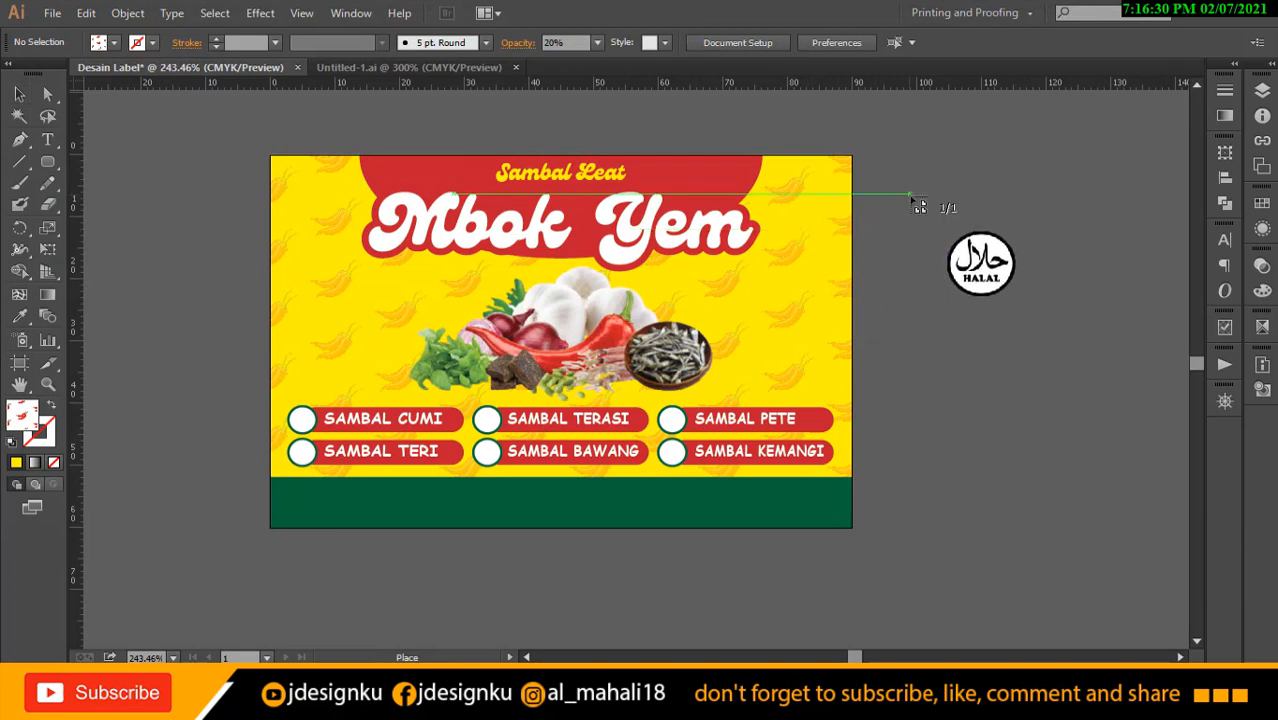
{"action": "left_click_drag", "start_coordinate": [1040, 284], "coordinate": [698, 255]}
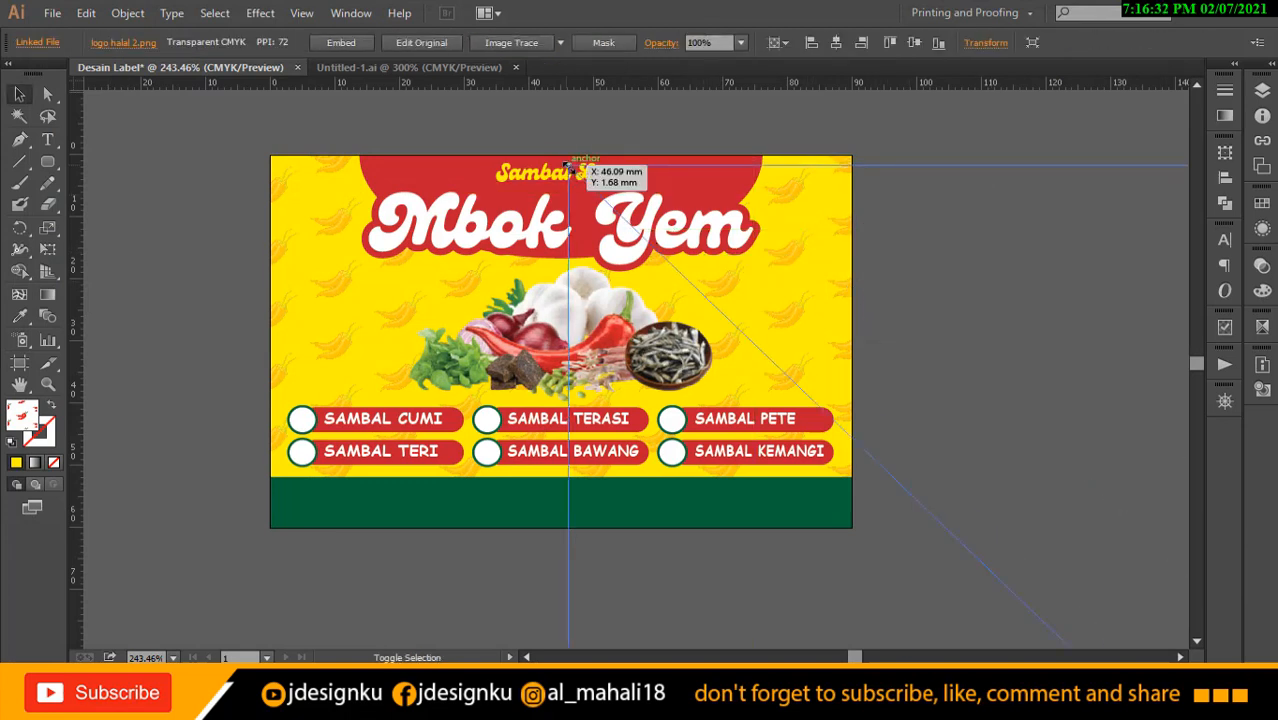
Move the oversized halal logo partly off the label and set its width to 10 mm, keeping its proportions.
{"action": "left_click_drag", "start_coordinate": [568, 164], "coordinate": [826, 408]}
{"action": "left_click_drag", "start_coordinate": [1012, 615], "coordinate": [410, 92]}
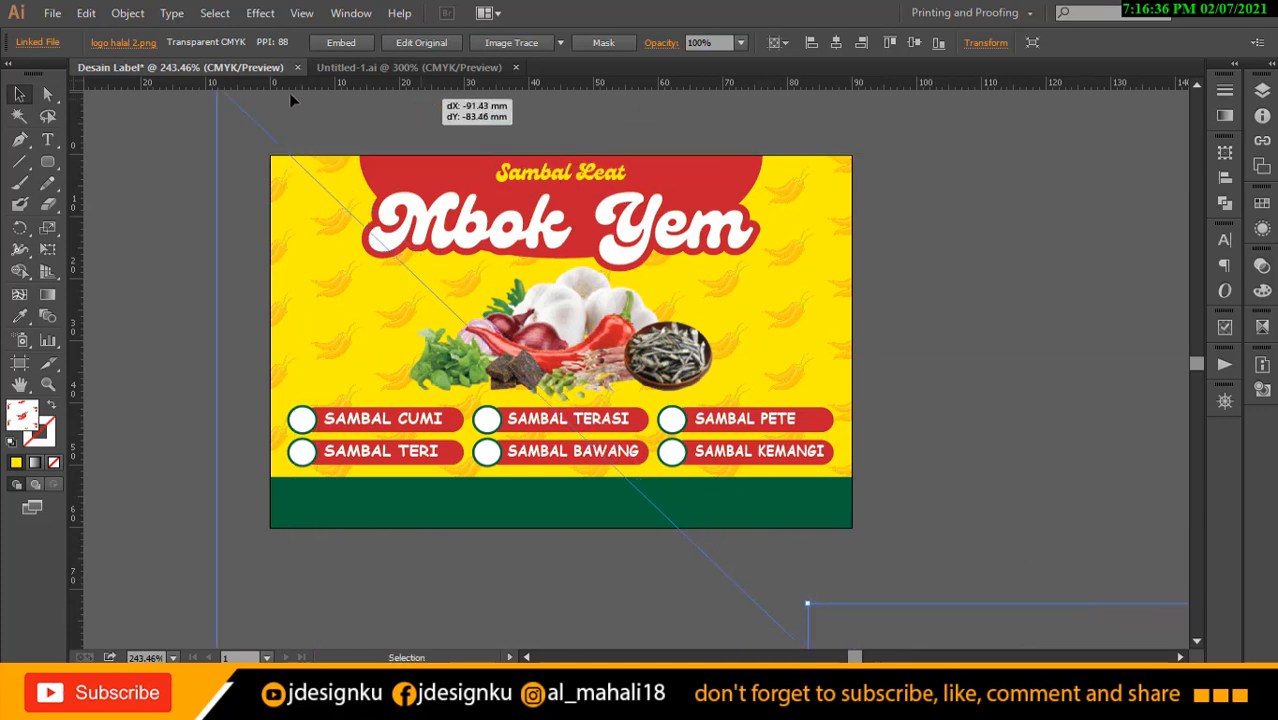
{"action": "left_click_drag", "start_coordinate": [957, 382], "coordinate": [941, 200]}
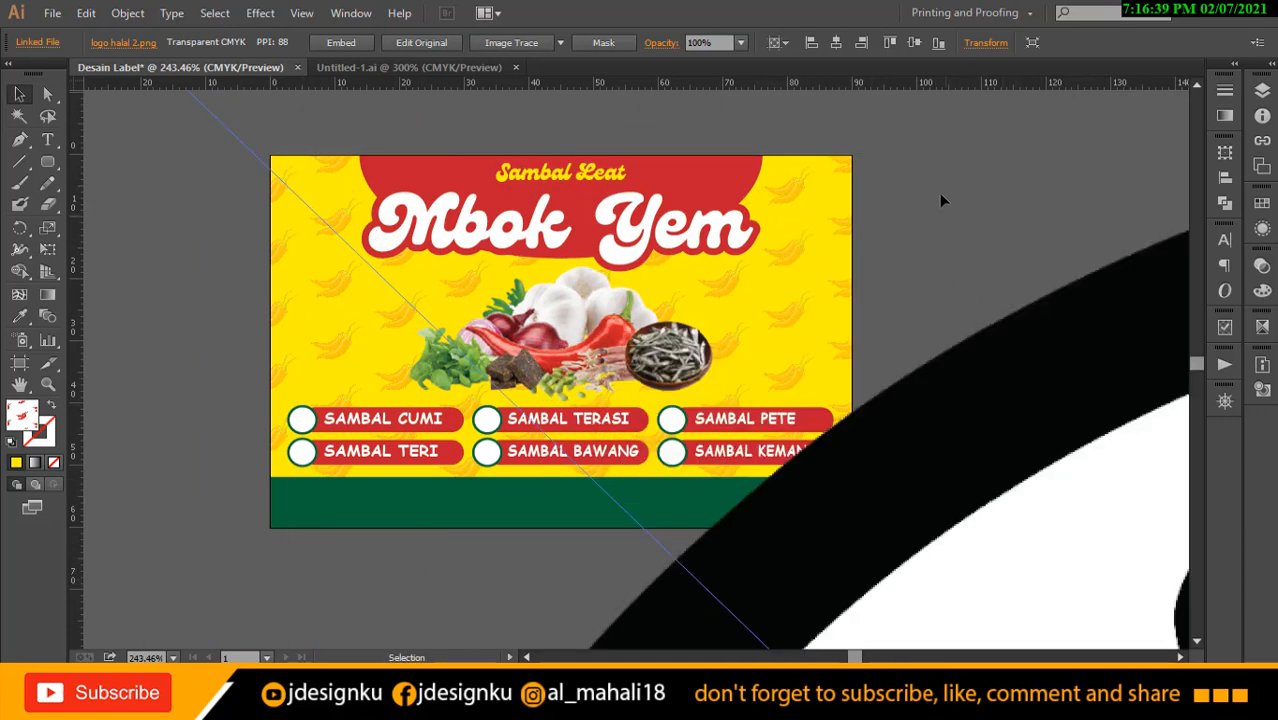
{"action": "left_click", "coordinate": [978, 43]}
{"action": "triple_click", "coordinate": [938, 72]}
{"action": "type", "text": "10mm"}
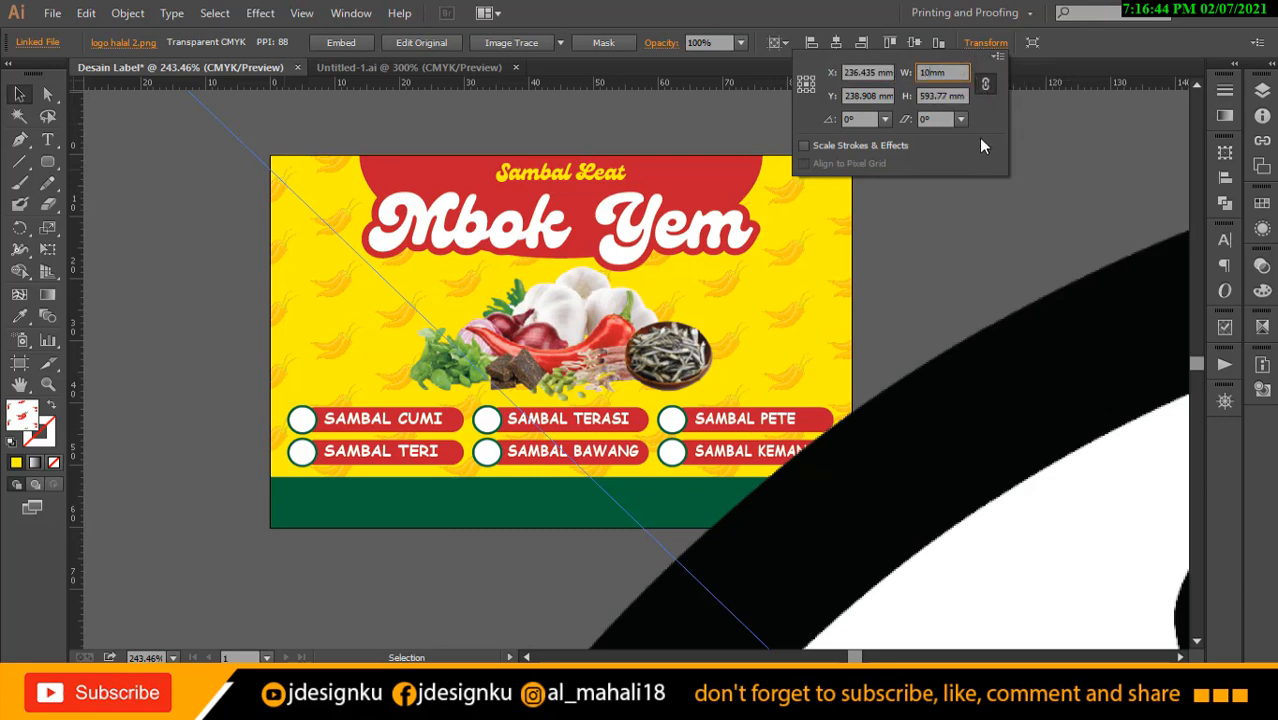
{"action": "key", "text": "Return"}
Locate the small halal logo far from the artboard and move it next to the label.
{"action": "left_click_drag", "start_coordinate": [936, 277], "coordinate": [842, 208]}
{"action": "key", "text": "z"}
{"action": "left_click", "coordinate": [811, 285], "text": "alt"}
{"action": "left_click", "coordinate": [811, 285], "text": "alt"}
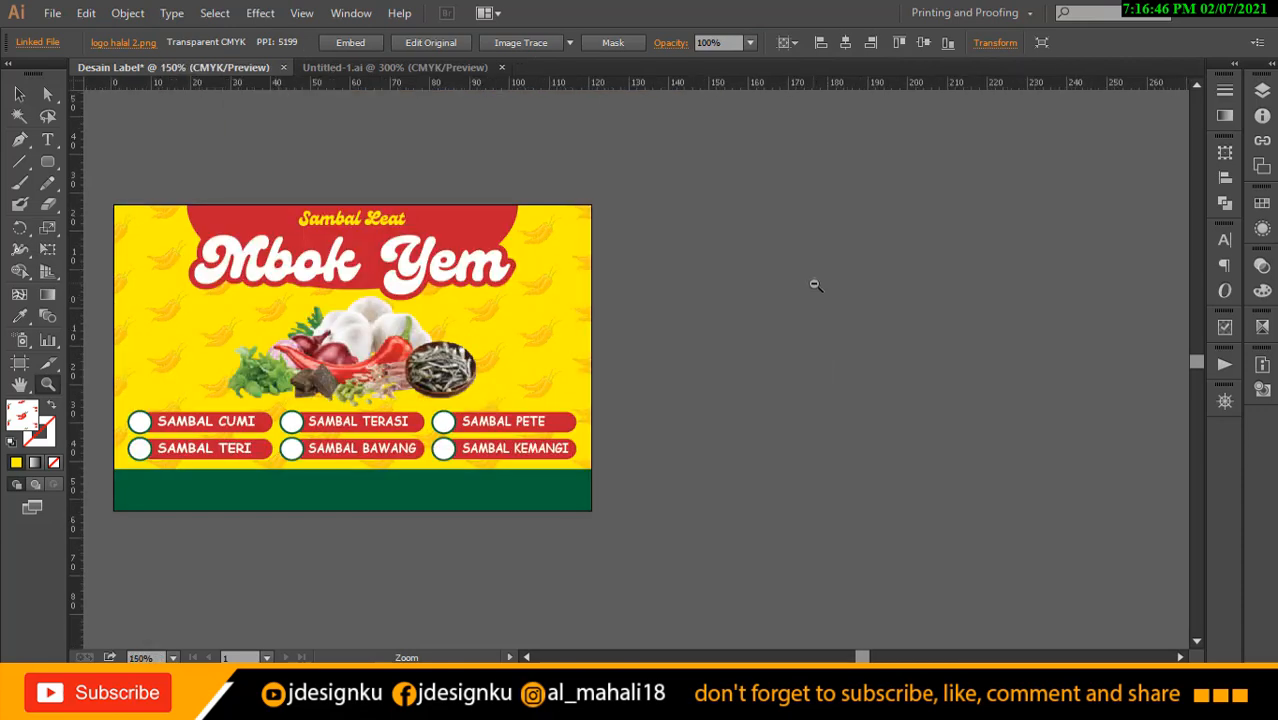
{"action": "left_click", "coordinate": [815, 285], "text": "alt"}
{"action": "left_click_drag", "start_coordinate": [933, 315], "coordinate": [956, 24]}
{"action": "left_click", "coordinate": [904, 397], "text": "alt"}
{"action": "left_click", "coordinate": [904, 397], "text": "alt"}
{"action": "left_click", "coordinate": [903, 397], "text": "alt"}
{"action": "left_click_drag", "start_coordinate": [775, 501], "coordinate": [988, 439]}
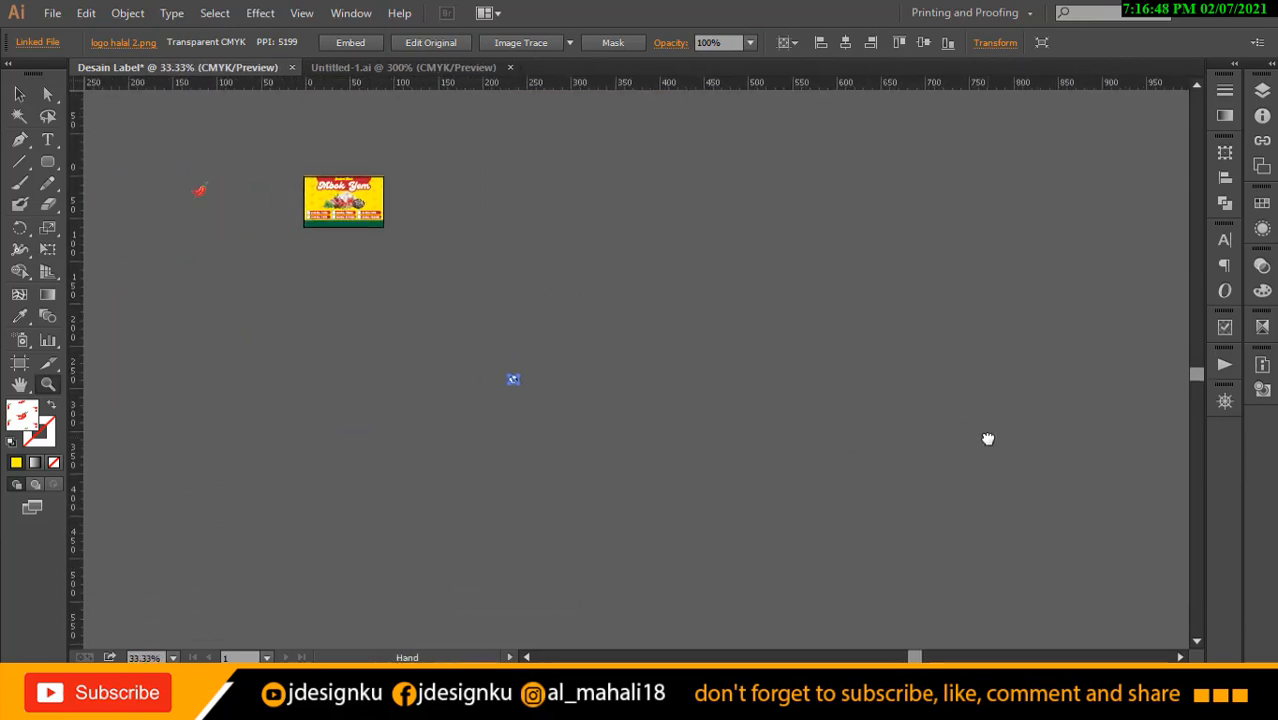
{"action": "key", "text": "v"}
{"action": "left_click_drag", "start_coordinate": [512, 378], "coordinate": [388, 190]}
Position the halal logo in the label's upper-right corner, on the yellow area beside the red header.
{"action": "key", "text": "z"}
{"action": "left_click_drag", "start_coordinate": [325, 157], "coordinate": [556, 336]}
{"action": "left_click_drag", "start_coordinate": [380, 150], "coordinate": [585, 343]}
{"action": "left_click_drag", "start_coordinate": [590, 345], "coordinate": [687, 378]}
{"action": "key", "text": "v"}
{"action": "left_click_drag", "start_coordinate": [672, 277], "coordinate": [636, 203]}
{"action": "left_click", "coordinate": [790, 197]}
{"action": "left_click_drag", "start_coordinate": [749, 192], "coordinate": [989, 154]}
{"action": "left_click_drag", "start_coordinate": [580, 330], "coordinate": [644, 323]}
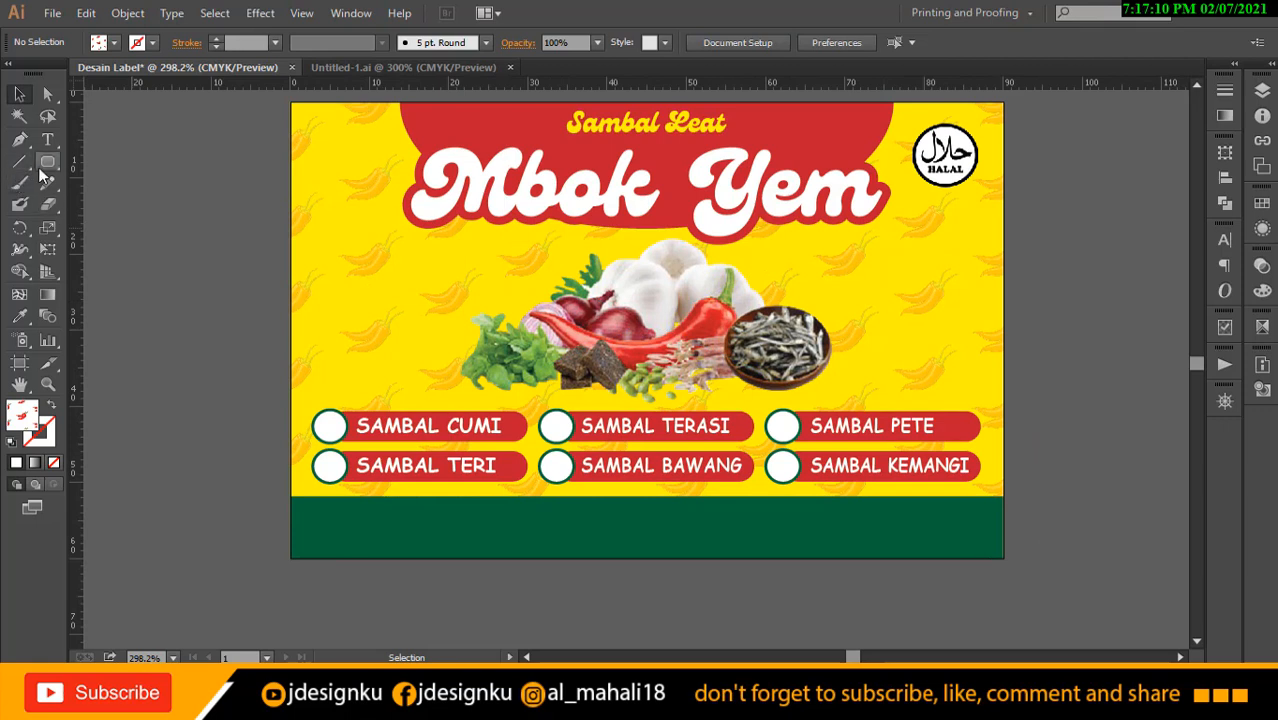
Draw a circle on the yellow area to the left of the ingredient image and fill it with red.
{"action": "left_click", "coordinate": [45, 166]}
{"action": "left_click_drag", "start_coordinate": [43, 176], "coordinate": [135, 203]}
{"action": "left_click_drag", "start_coordinate": [332, 246], "coordinate": [461, 370]}
{"action": "left_click", "coordinate": [19, 93]}
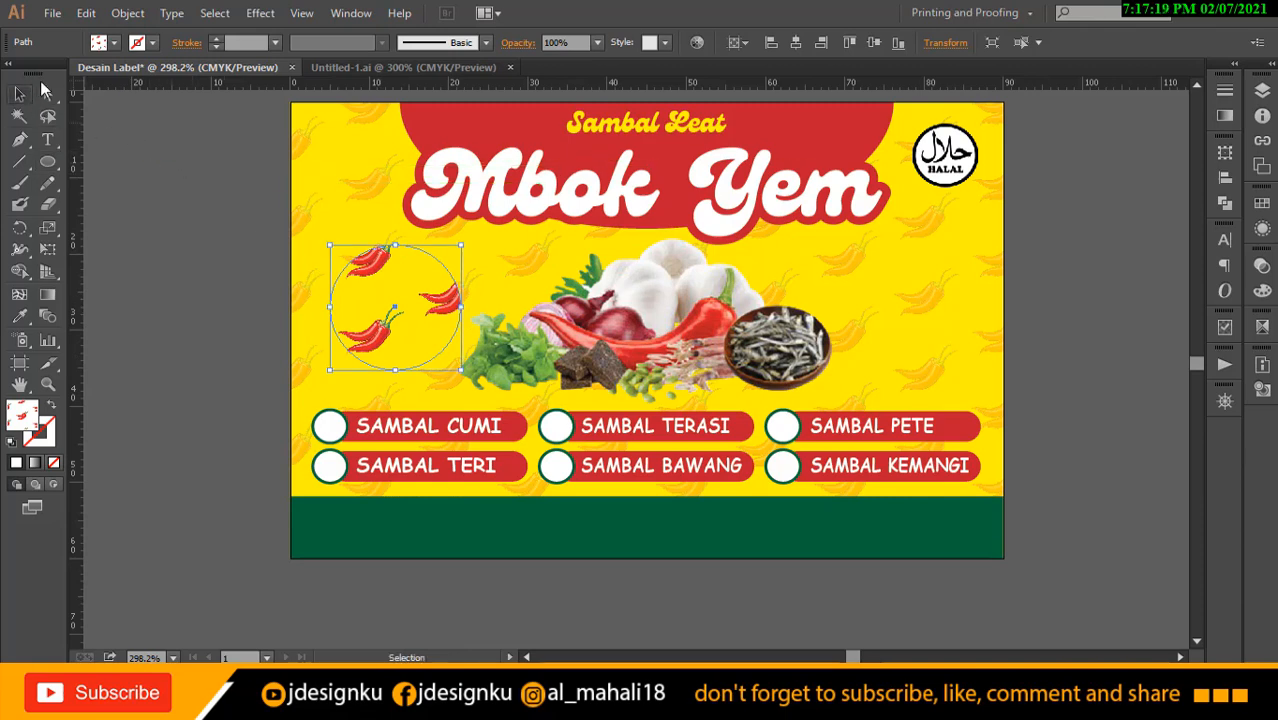
{"action": "left_click", "coordinate": [114, 43]}
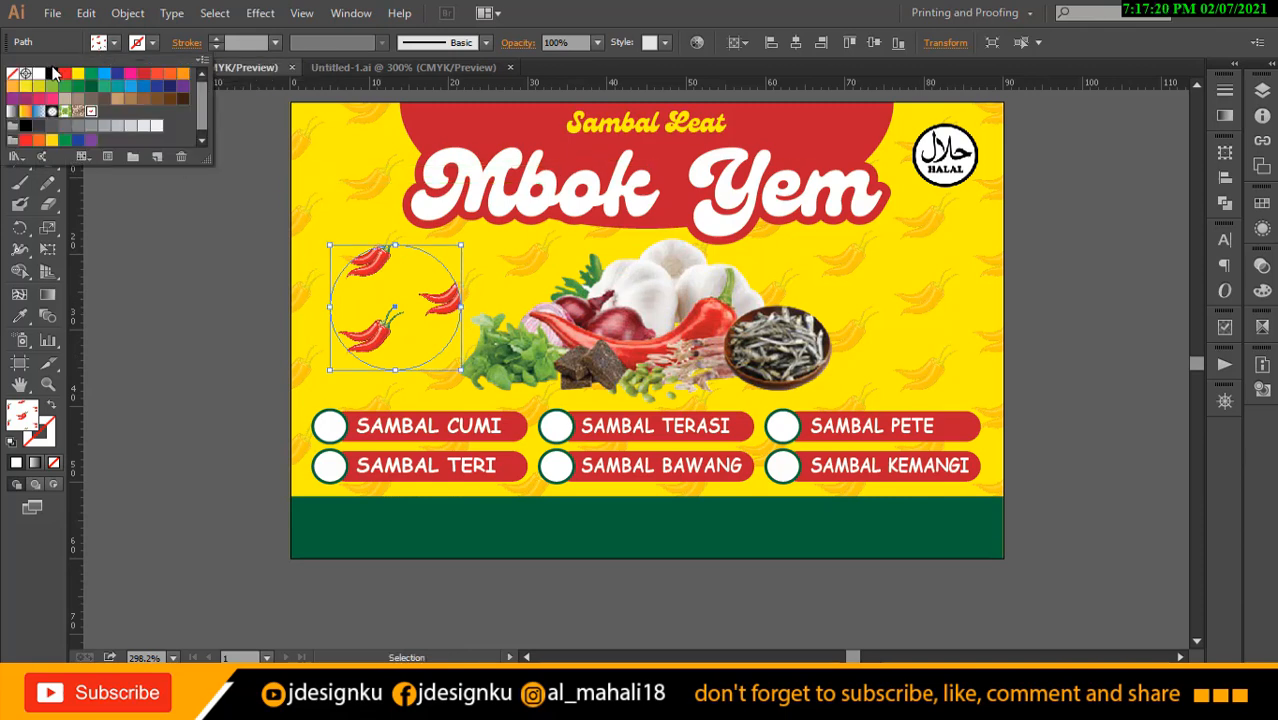
{"action": "left_click", "coordinate": [150, 72]}
{"action": "left_click_drag", "start_coordinate": [314, 282], "coordinate": [519, 253]}
{"action": "scroll", "coordinate": [505, 260], "scroll_direction": "right", "scroll_amount": 2}
{"action": "scroll", "coordinate": [505, 260], "scroll_direction": "up", "scroll_amount": 3}
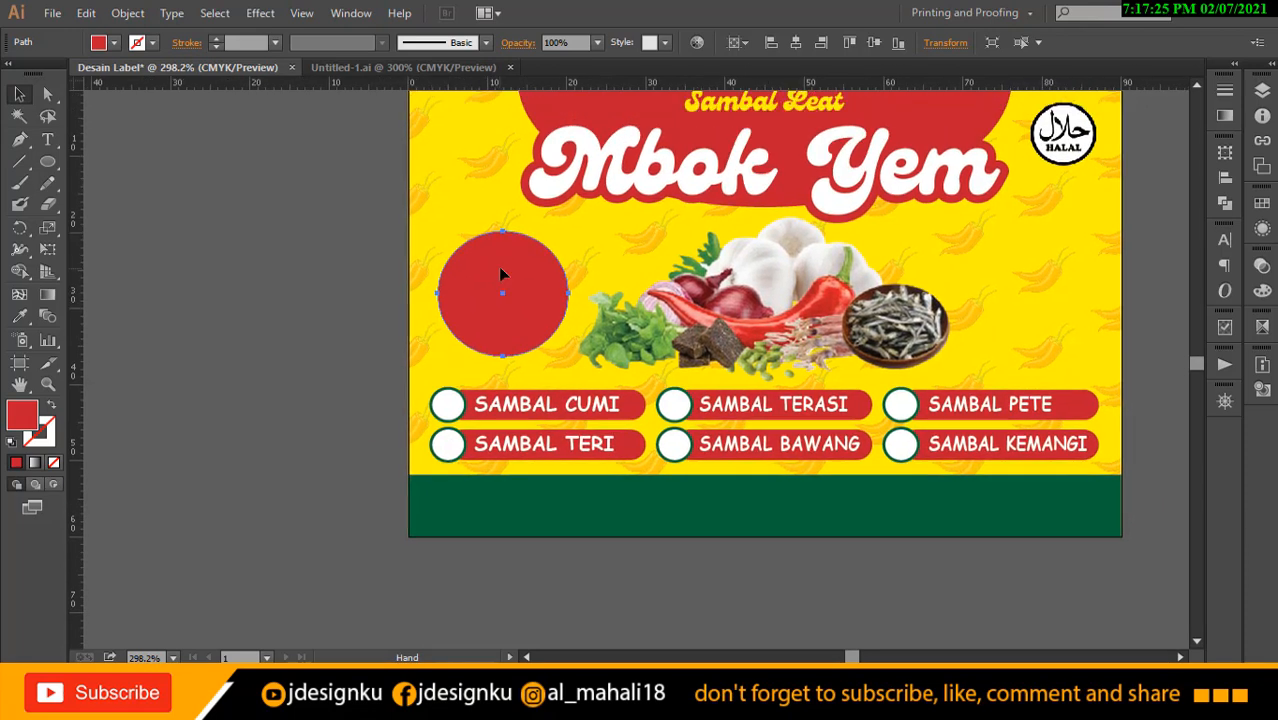
Duplicate the red circle in place and shrink the copy concentrically to form an inner circle.
{"action": "key", "text": "ctrl+c"}
{"action": "key", "text": "ctrl+shift+v"}
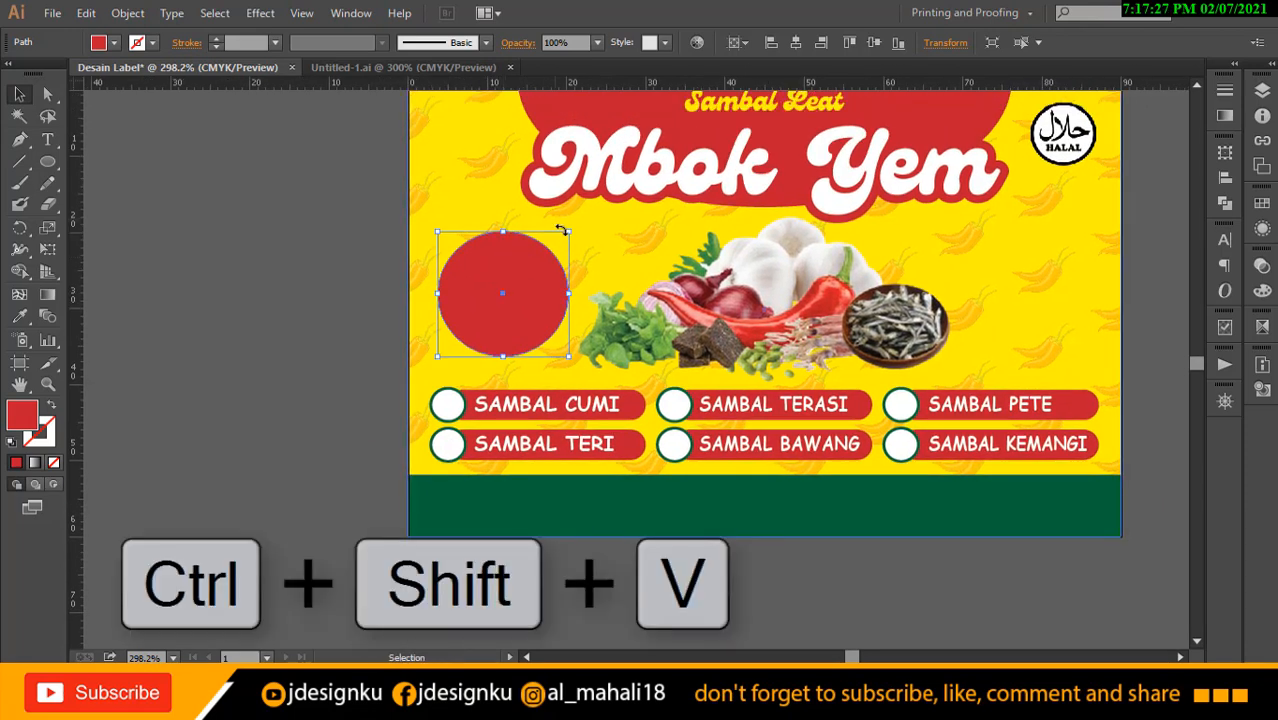
{"action": "left_click_drag", "start_coordinate": [568, 231], "coordinate": [562, 245]}
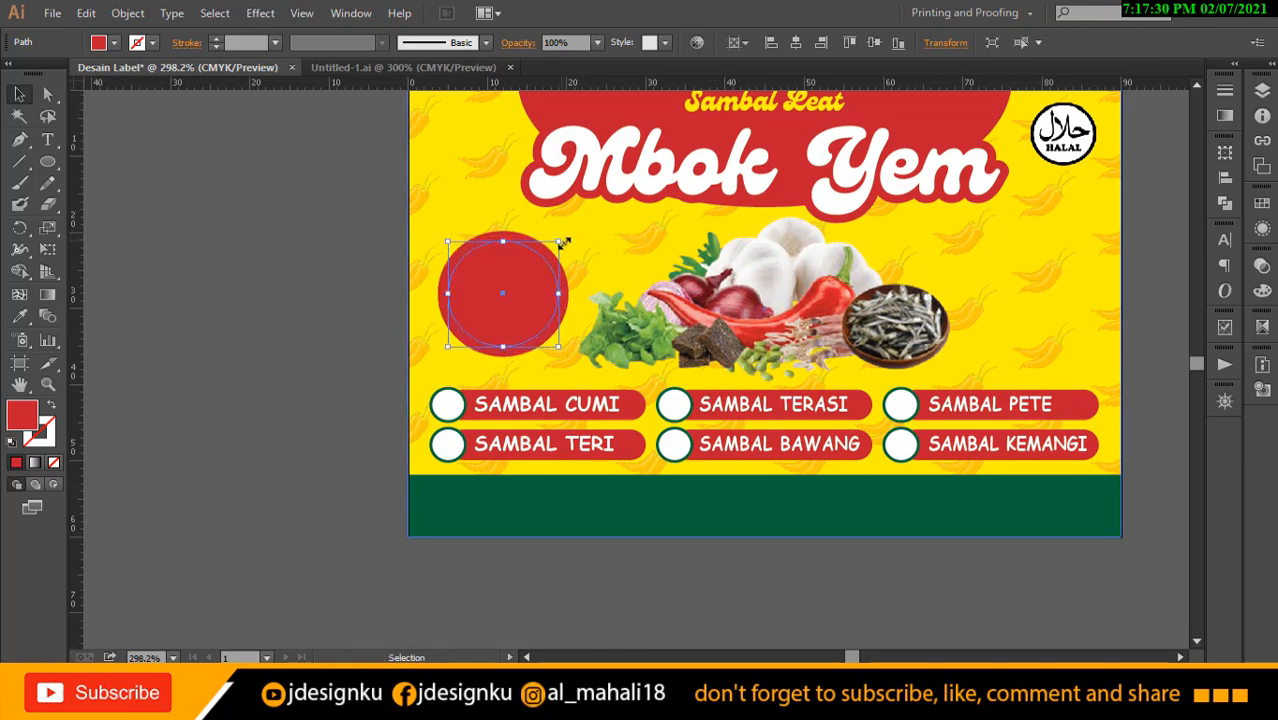
Give the inner circle a yellow 1 pt stroke and enlarge it slightly around its center.
{"action": "left_click", "coordinate": [151, 43]}
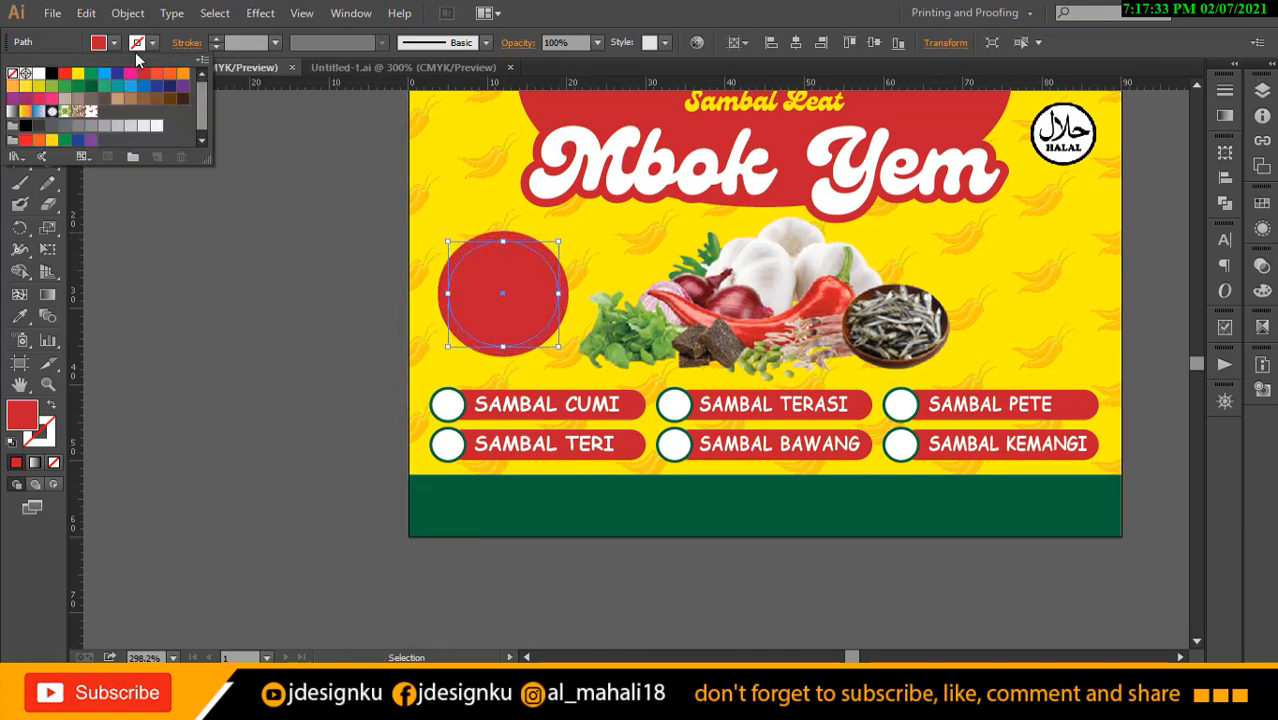
{"action": "left_click", "coordinate": [77, 74]}
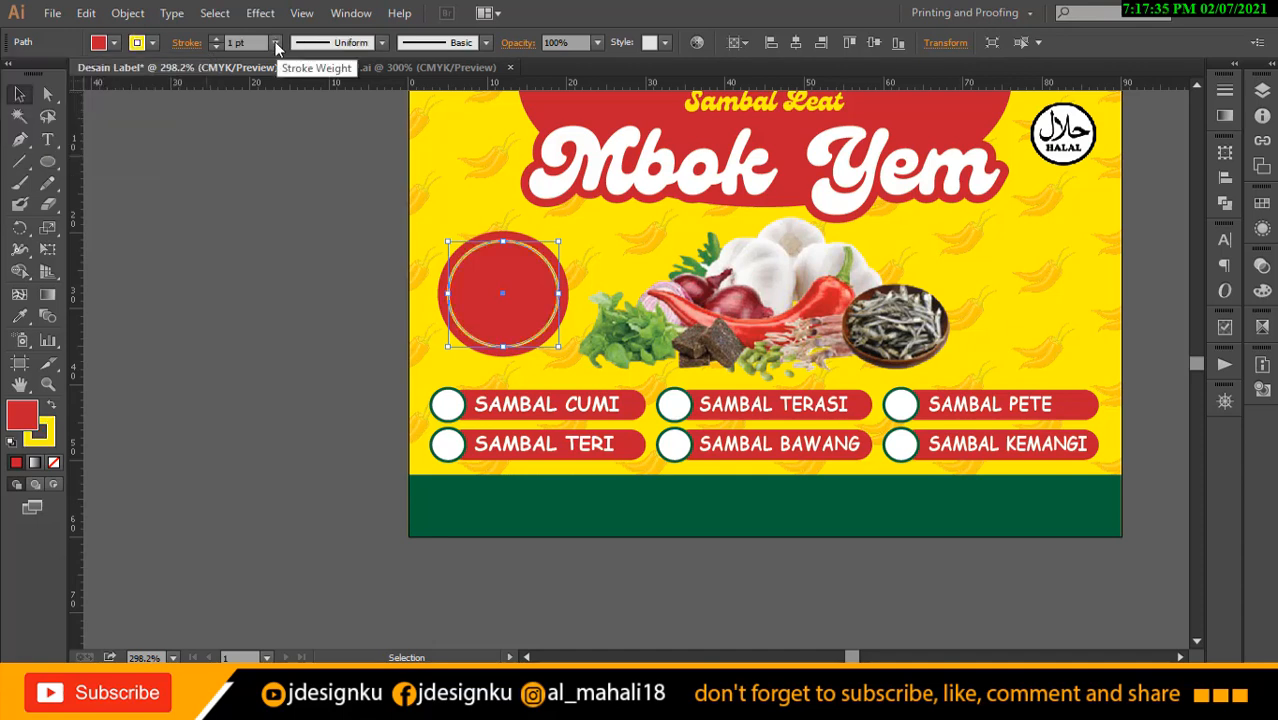
{"action": "left_click", "coordinate": [276, 43]}
{"action": "left_click", "coordinate": [310, 122]}
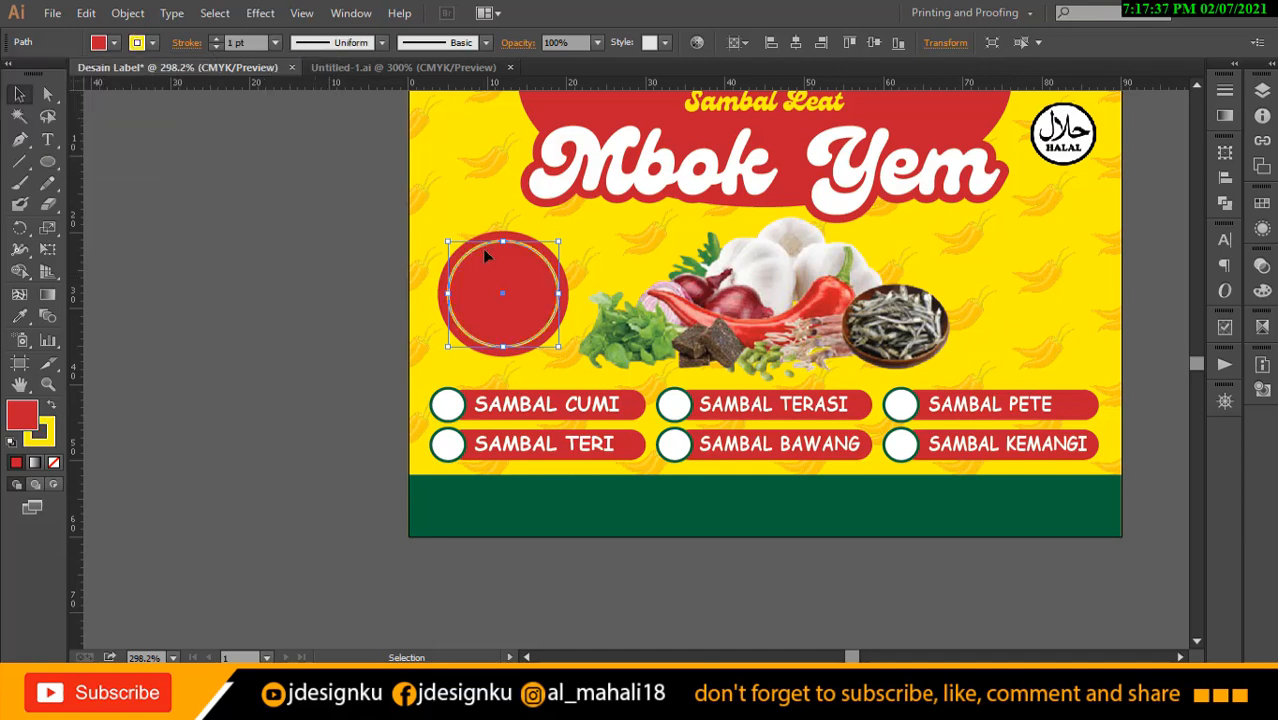
{"action": "left_click_drag", "start_coordinate": [558, 243], "coordinate": [562, 240]}
{"action": "left_click", "coordinate": [292, 232]}
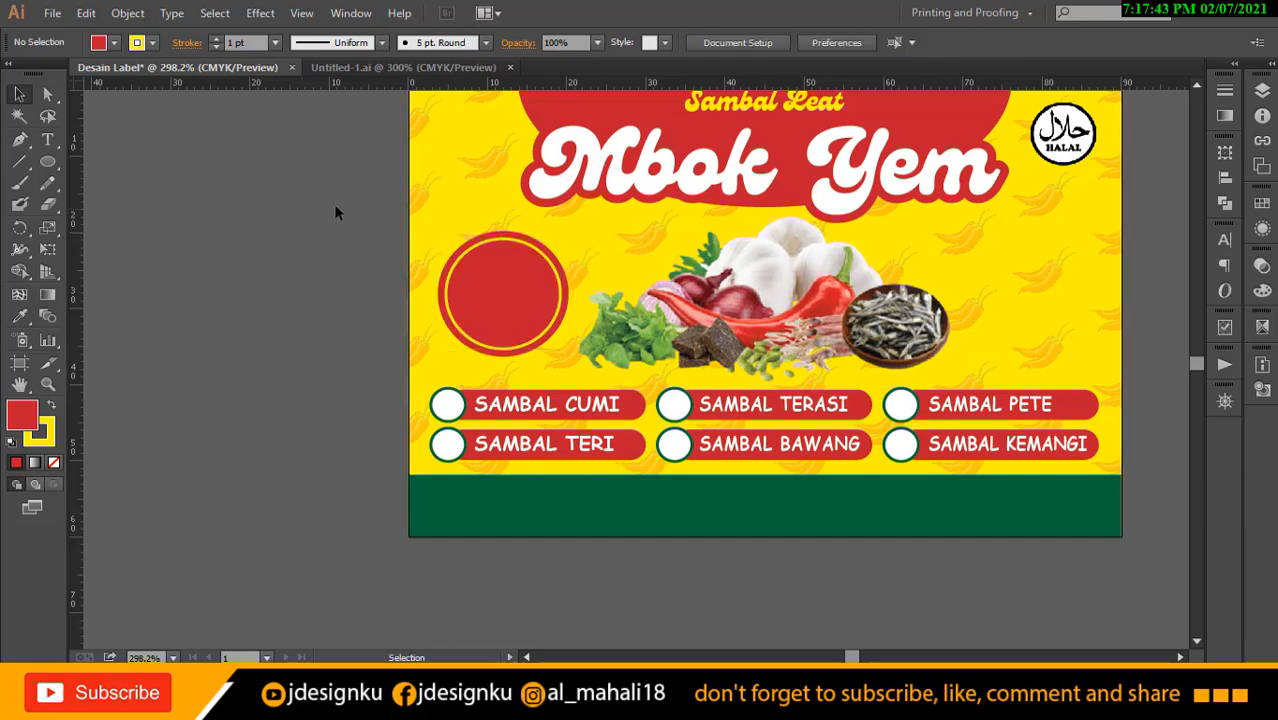
Add the two-line text "KUALITAS TERJAMIN" beside the label and center-align its lines.
{"action": "left_click_drag", "start_coordinate": [334, 208], "coordinate": [371, 250]}
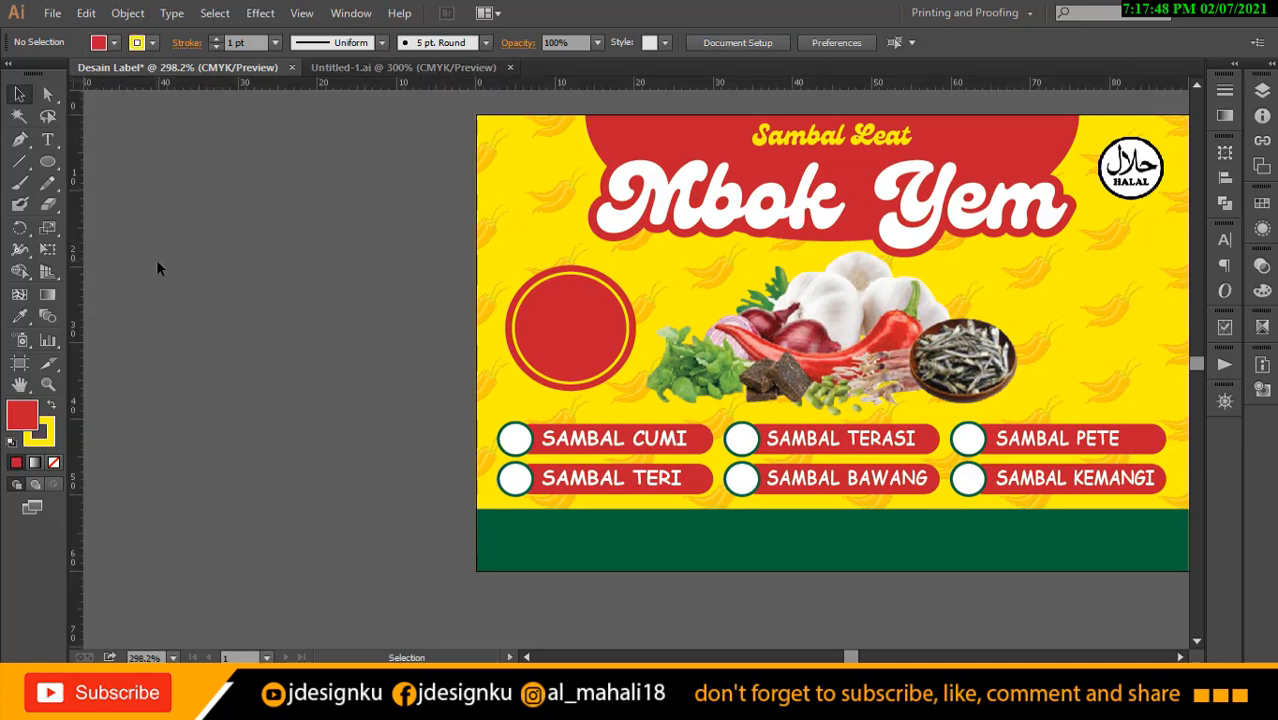
{"action": "type", "text": "t"}
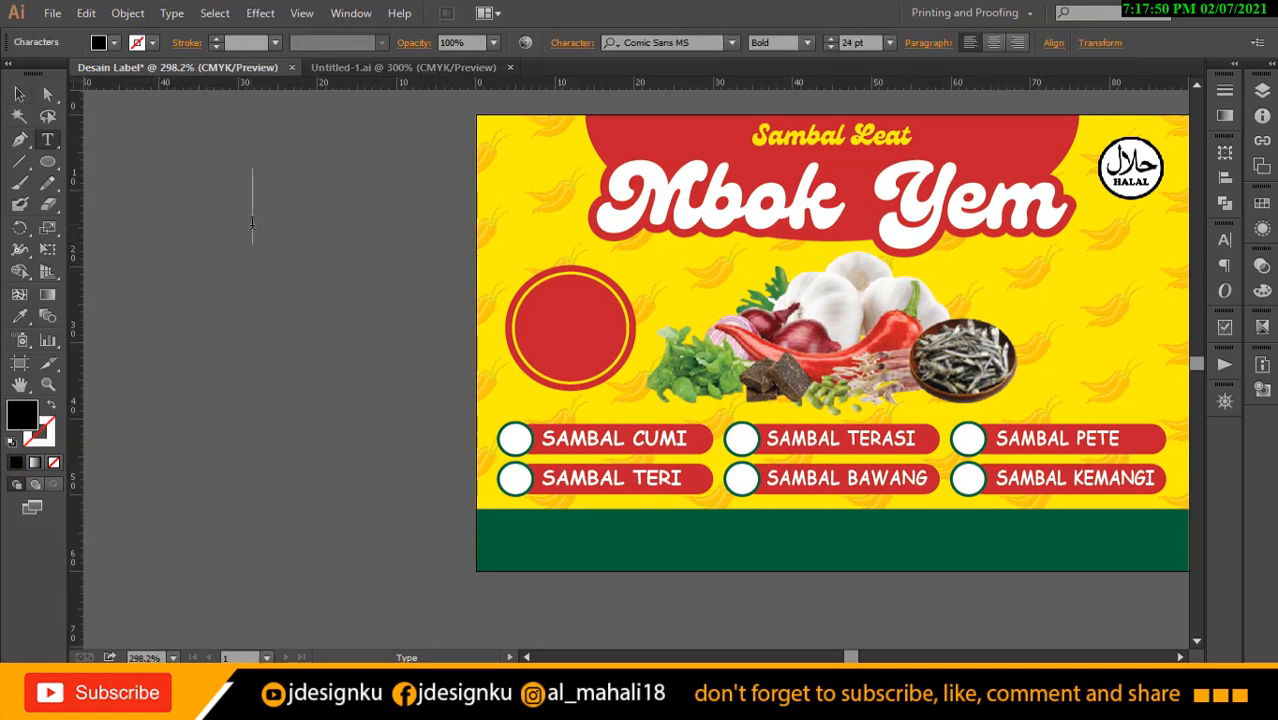
{"action": "type", "text": "KUALIT"}
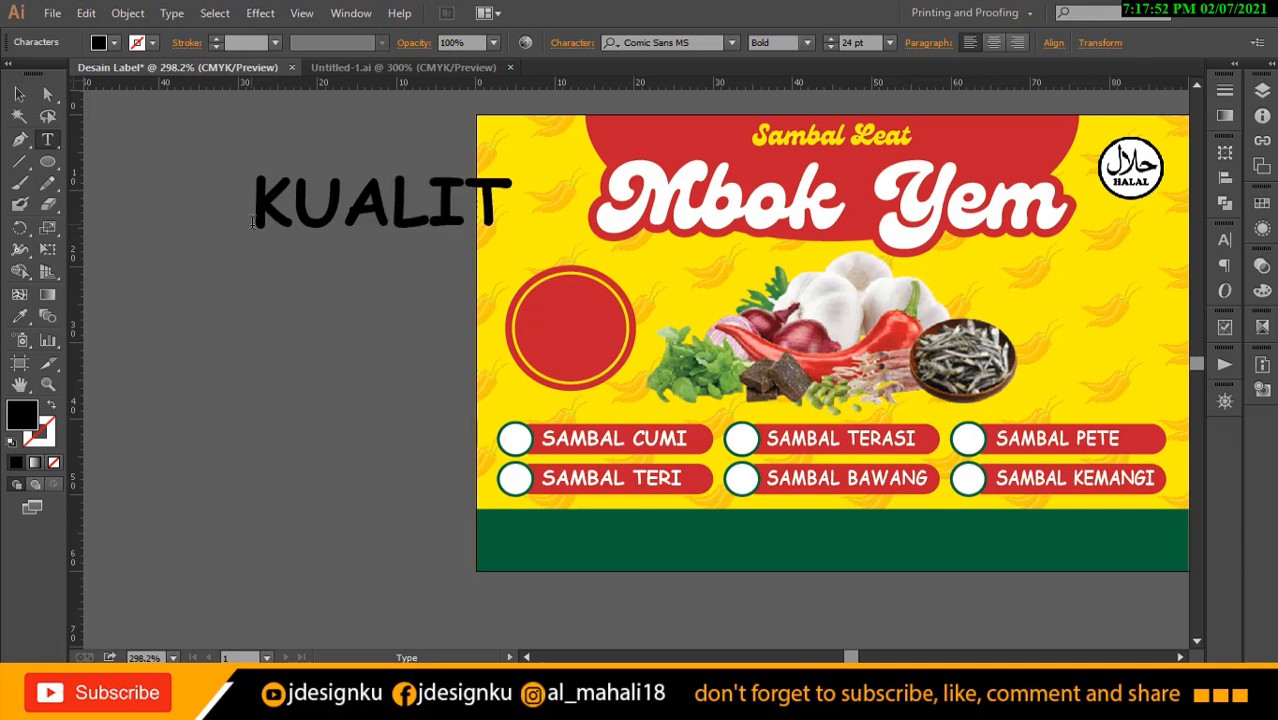
{"action": "type", "text": "AS"}
{"action": "key", "text": "Return"}
{"action": "type", "text": "T"}
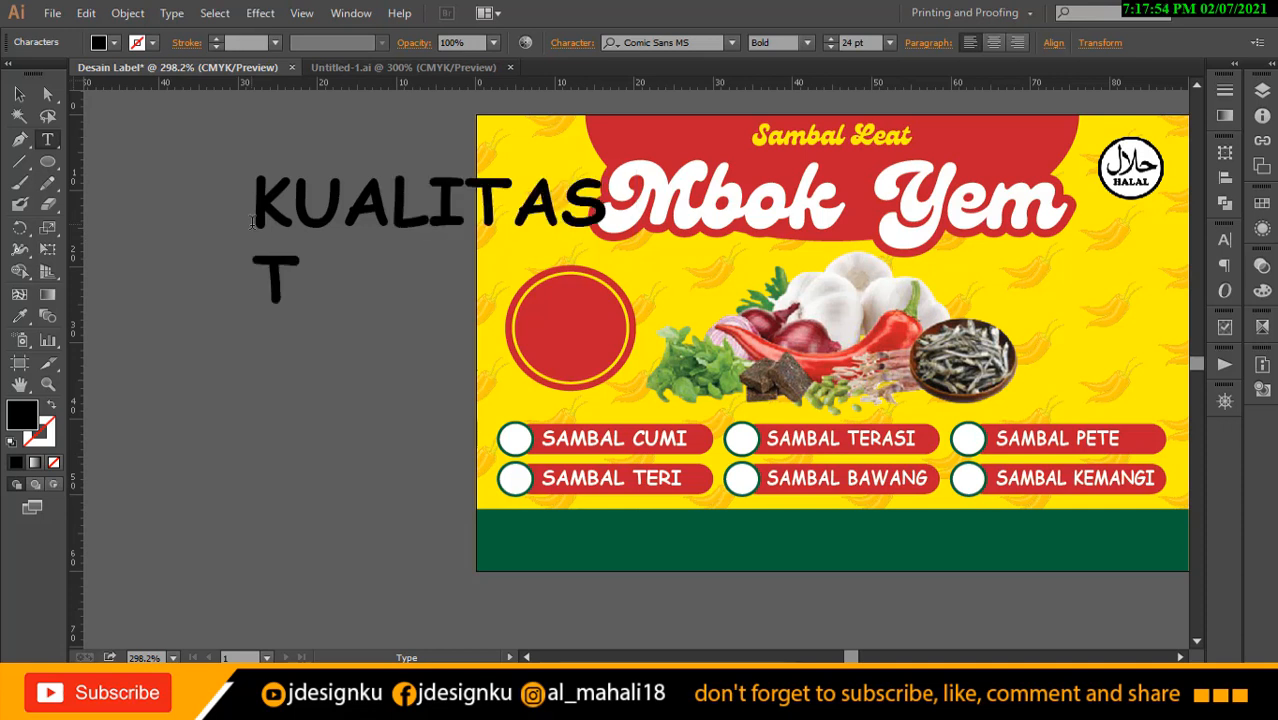
{"action": "type", "text": "ERJAMIN"}
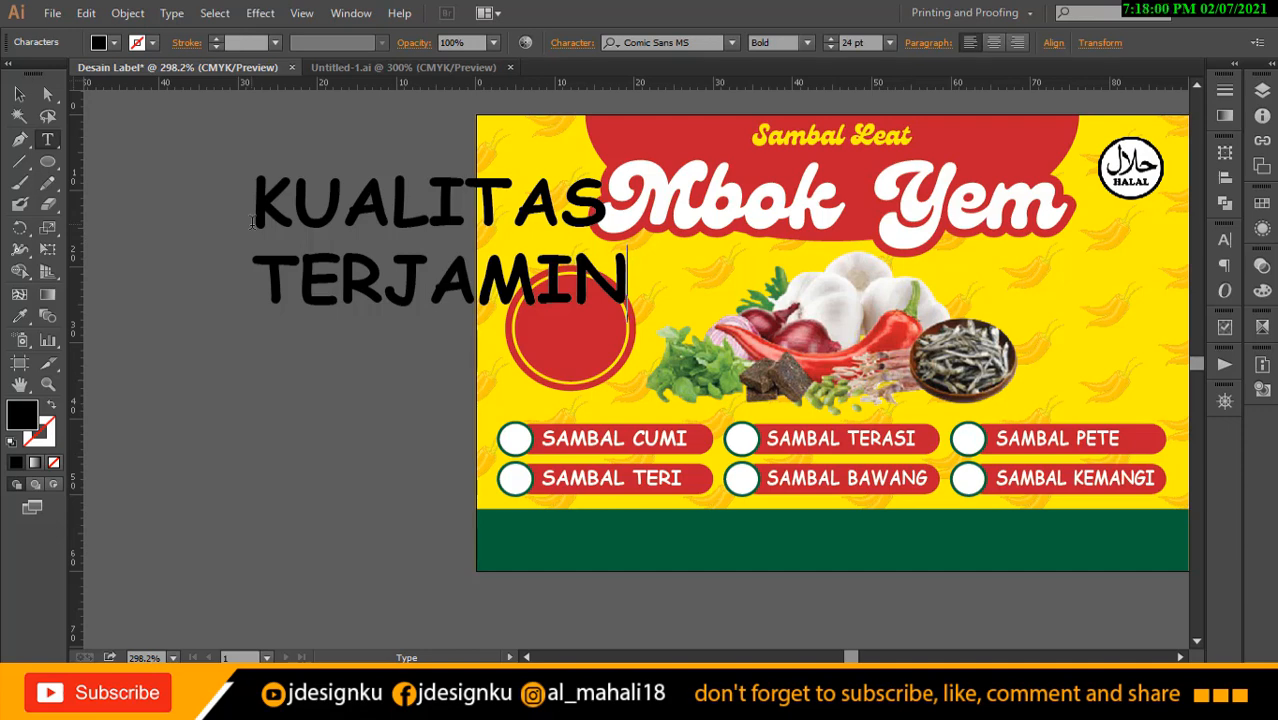
{"action": "key", "text": "ctrl+a"}
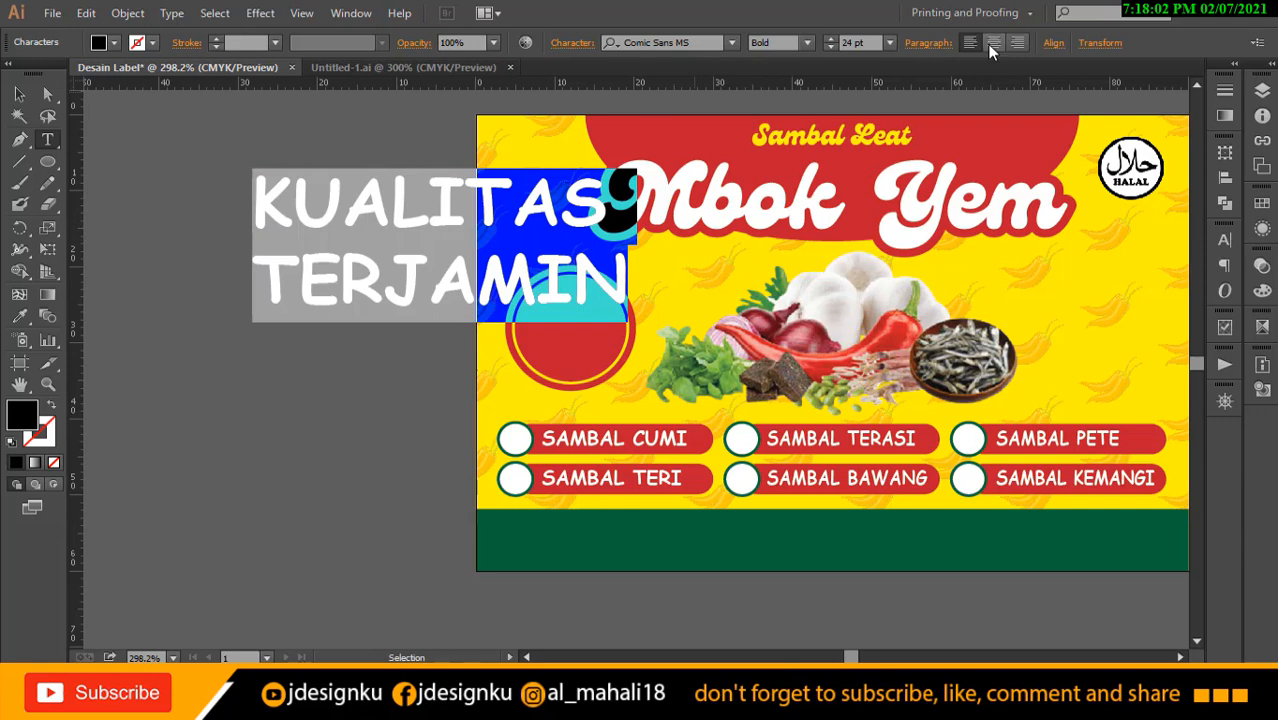
{"action": "left_click", "coordinate": [991, 44]}
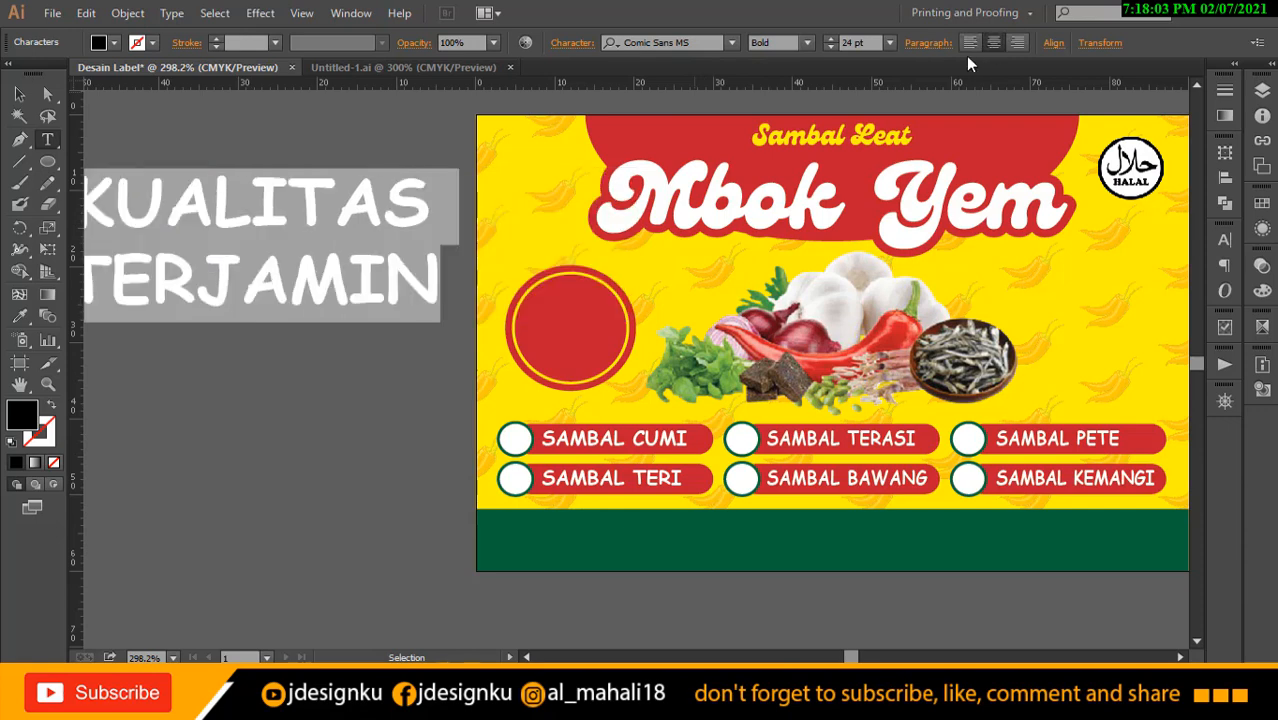
Set the "KUALITAS TERJAMIN" text in the CF Night of Terror PERSONAL Regular font and fill it with white.
{"action": "left_click", "coordinate": [731, 42]}
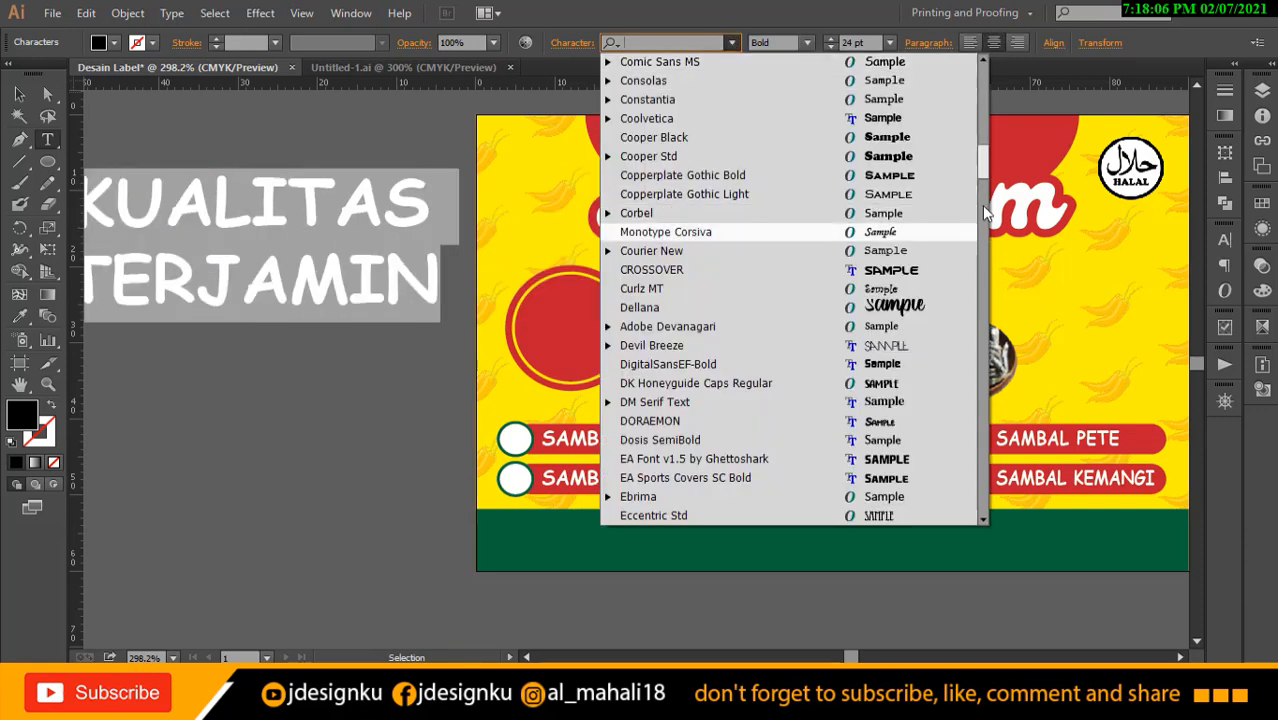
{"action": "left_click_drag", "start_coordinate": [983, 163], "coordinate": [983, 153]}
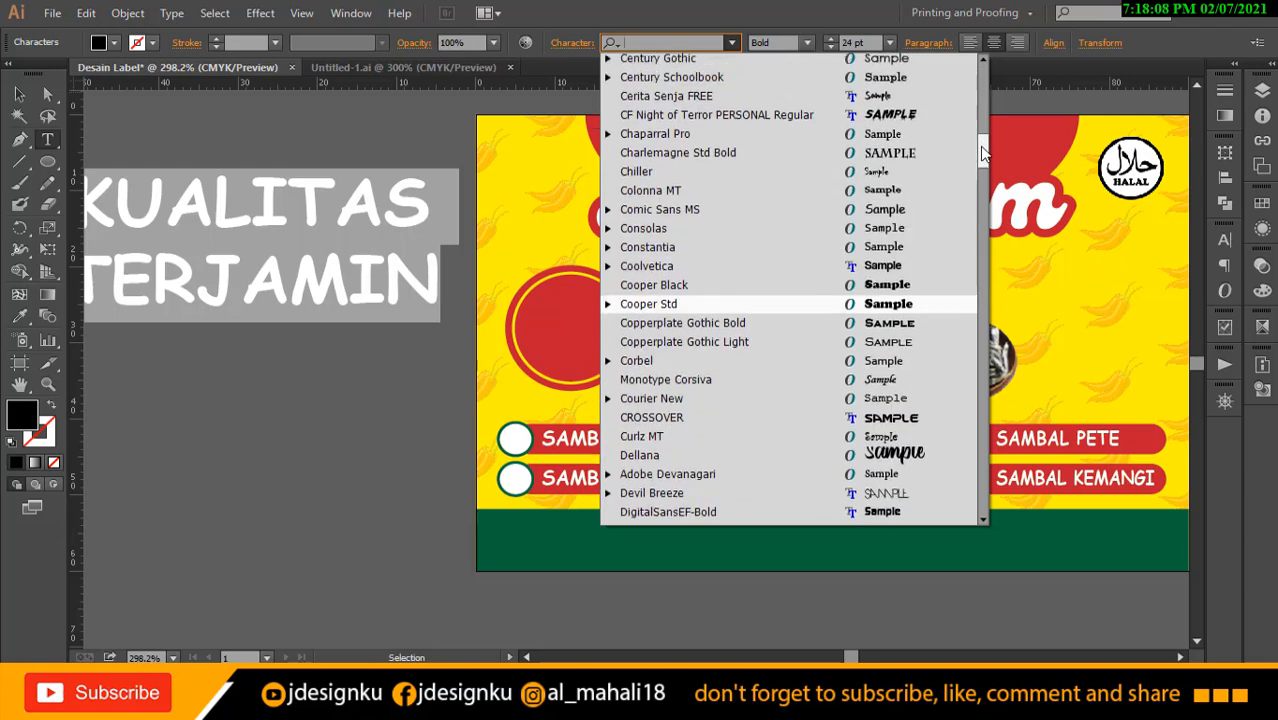
{"action": "left_click", "coordinate": [822, 123]}
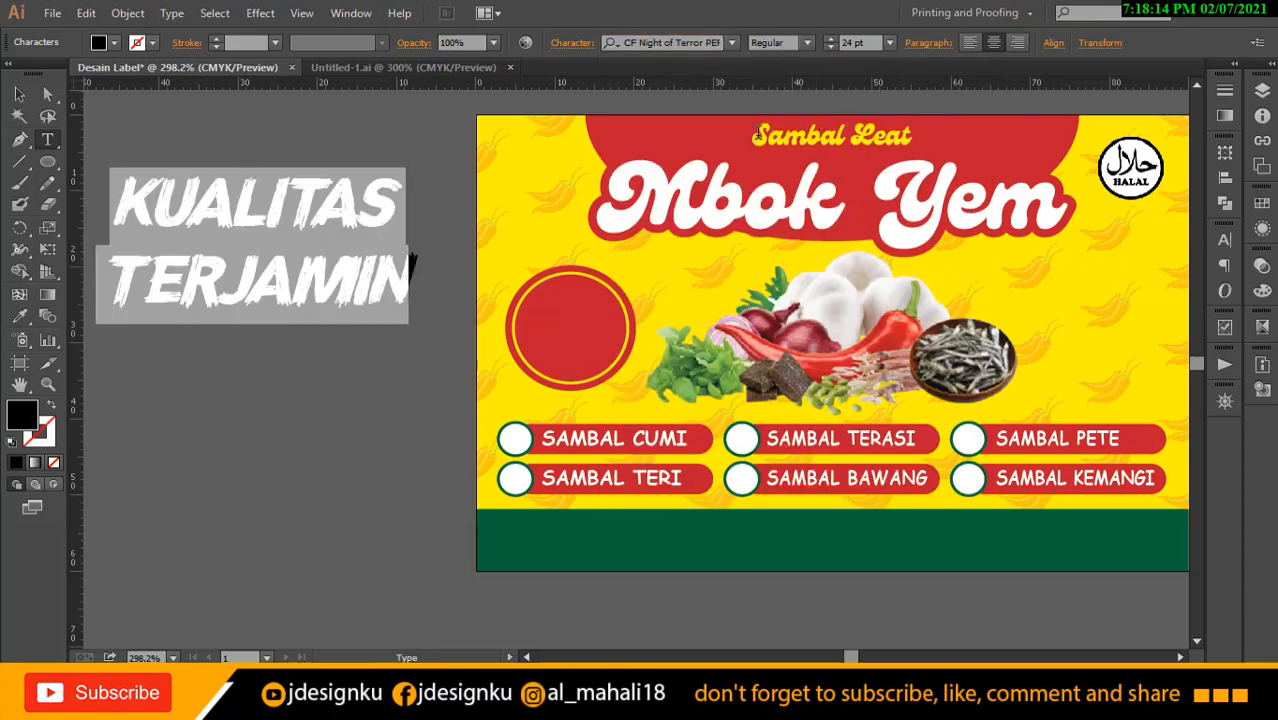
{"action": "left_click", "coordinate": [114, 42]}
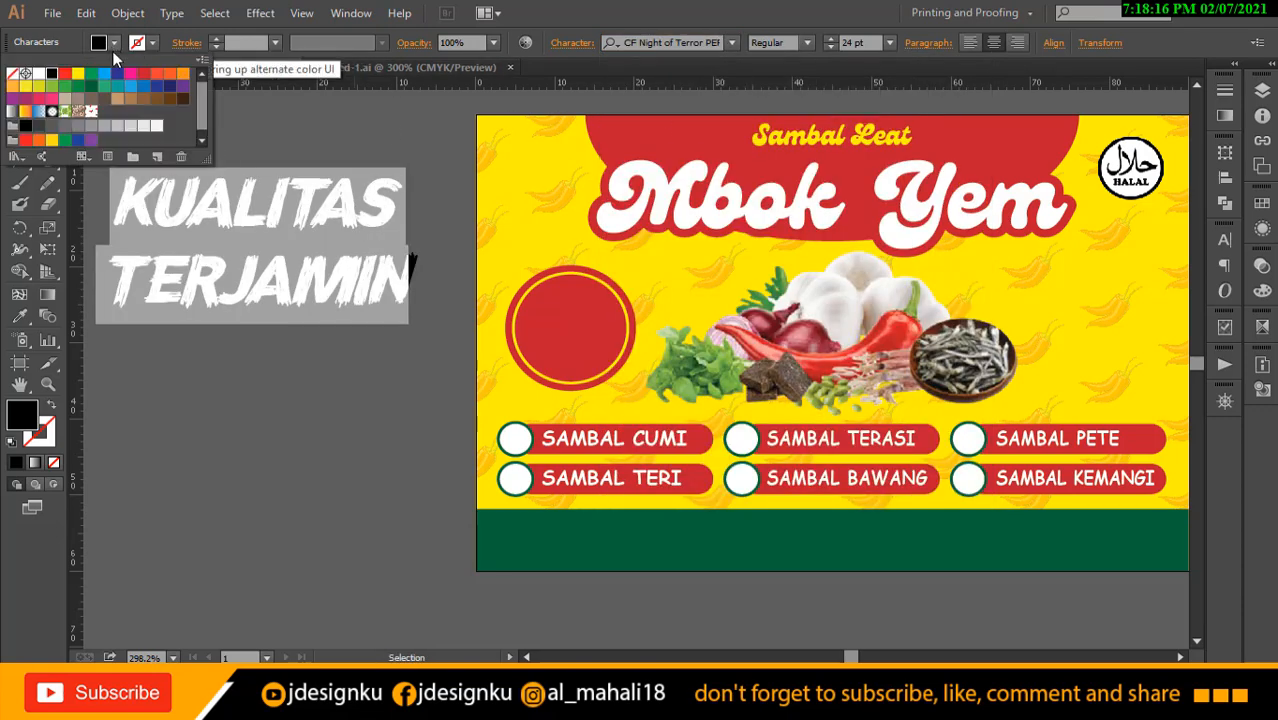
{"action": "left_click", "coordinate": [38, 74]}
{"action": "left_click", "coordinate": [235, 123]}
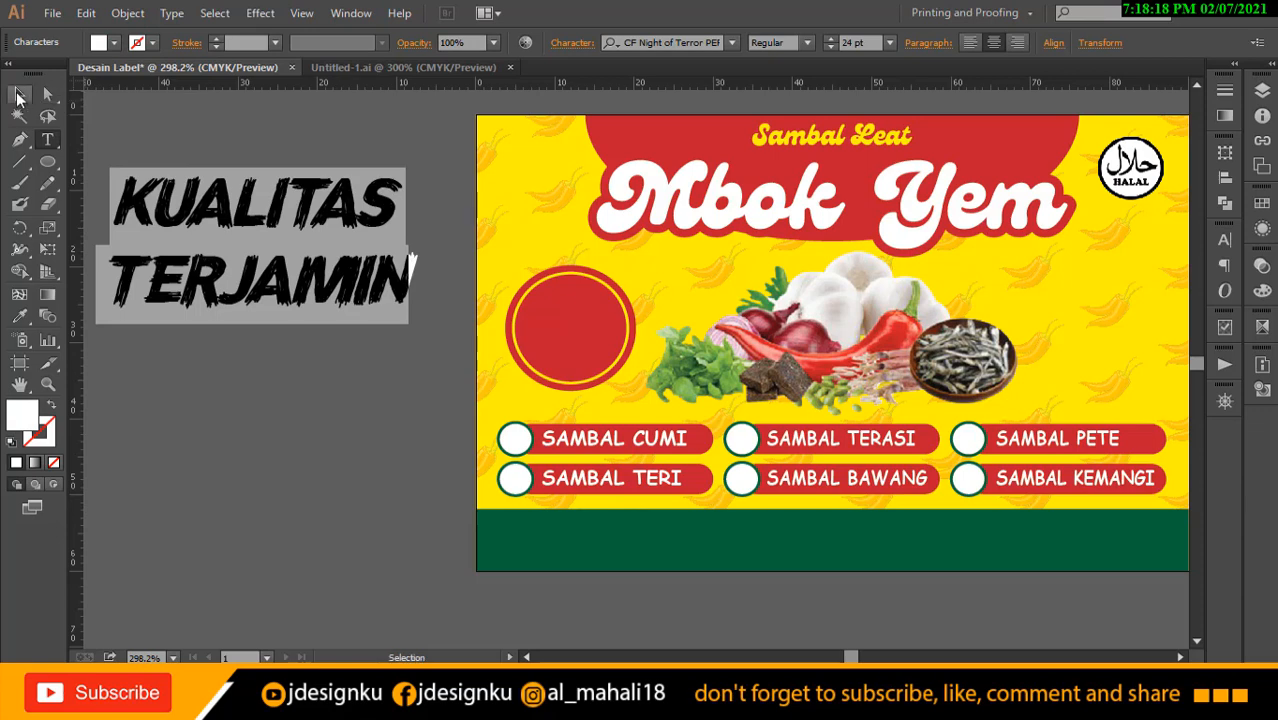
Move the "KUALITAS TERJAMIN" text onto the red badge and scale it down to fit inside the yellow ring.
{"action": "left_click", "coordinate": [18, 95]}
{"action": "left_click_drag", "start_coordinate": [416, 172], "coordinate": [669, 214]}
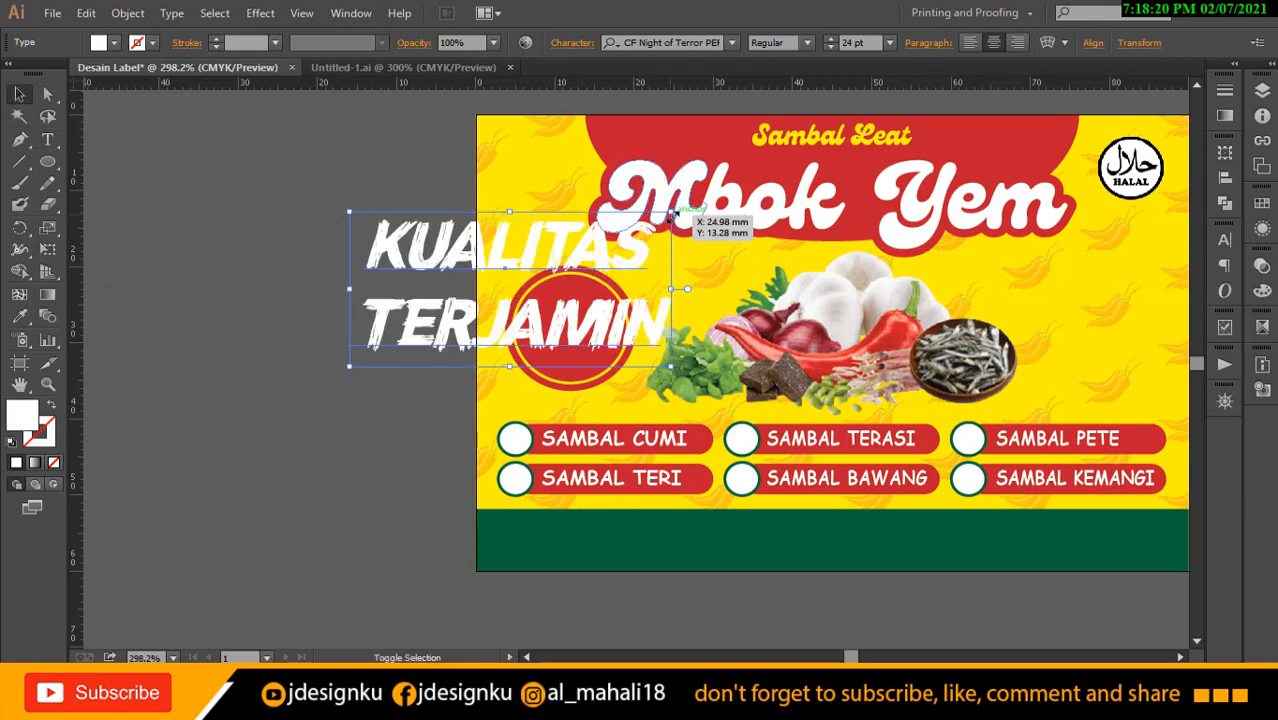
{"action": "left_click", "coordinate": [669, 214], "text": "shift"}
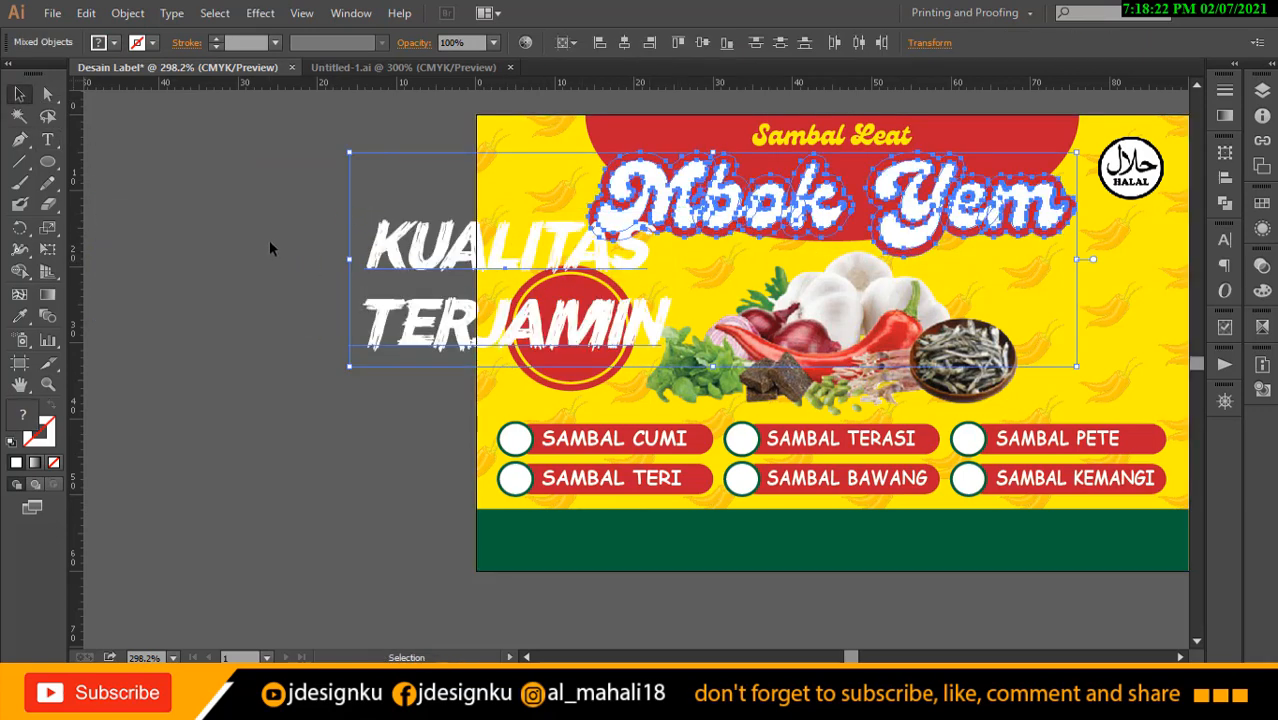
{"action": "left_click", "coordinate": [309, 242]}
{"action": "left_click", "coordinate": [416, 250]}
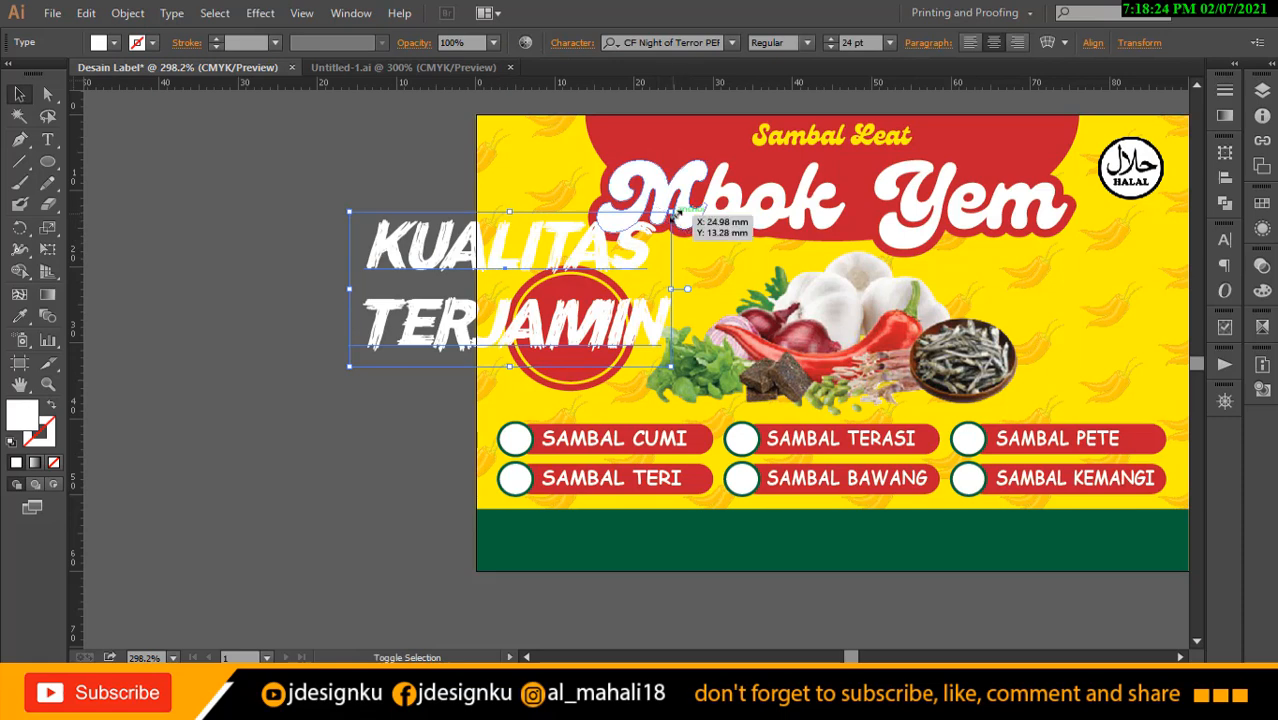
{"action": "left_click_drag", "start_coordinate": [672, 213], "coordinate": [614, 312]}
Align the "KUALITAS TERJAMIN" text with the yellow-outlined inner circle, centering it both vertically and horizontally.
{"action": "left_click", "coordinate": [576, 279], "text": "shift"}
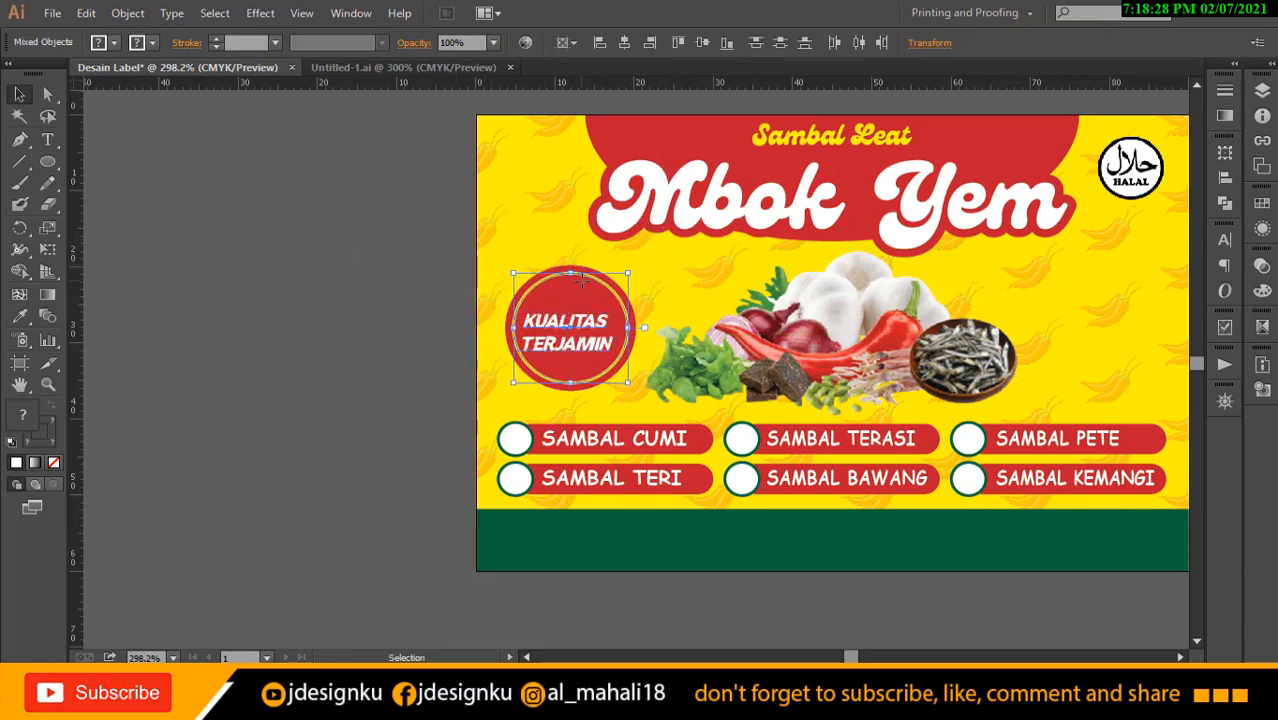
{"action": "left_click", "coordinate": [702, 42]}
{"action": "left_click", "coordinate": [624, 42]}
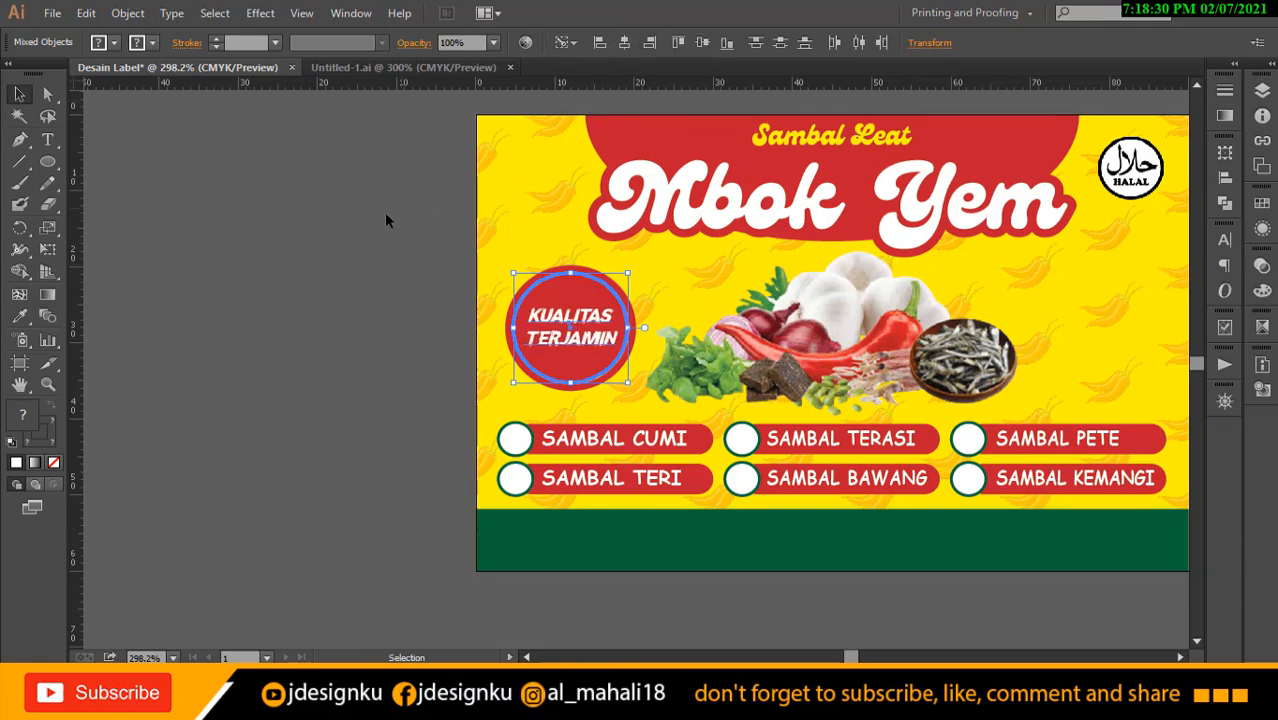
{"action": "left_click", "coordinate": [383, 213]}
Open the Place dialog for importing an image from the label folder.
{"action": "left_click_drag", "start_coordinate": [605, 358], "coordinate": [568, 306]}
{"action": "left_click_drag", "start_coordinate": [757, 286], "coordinate": [653, 343]}
{"action": "left_click_drag", "start_coordinate": [628, 440], "coordinate": [633, 411]}
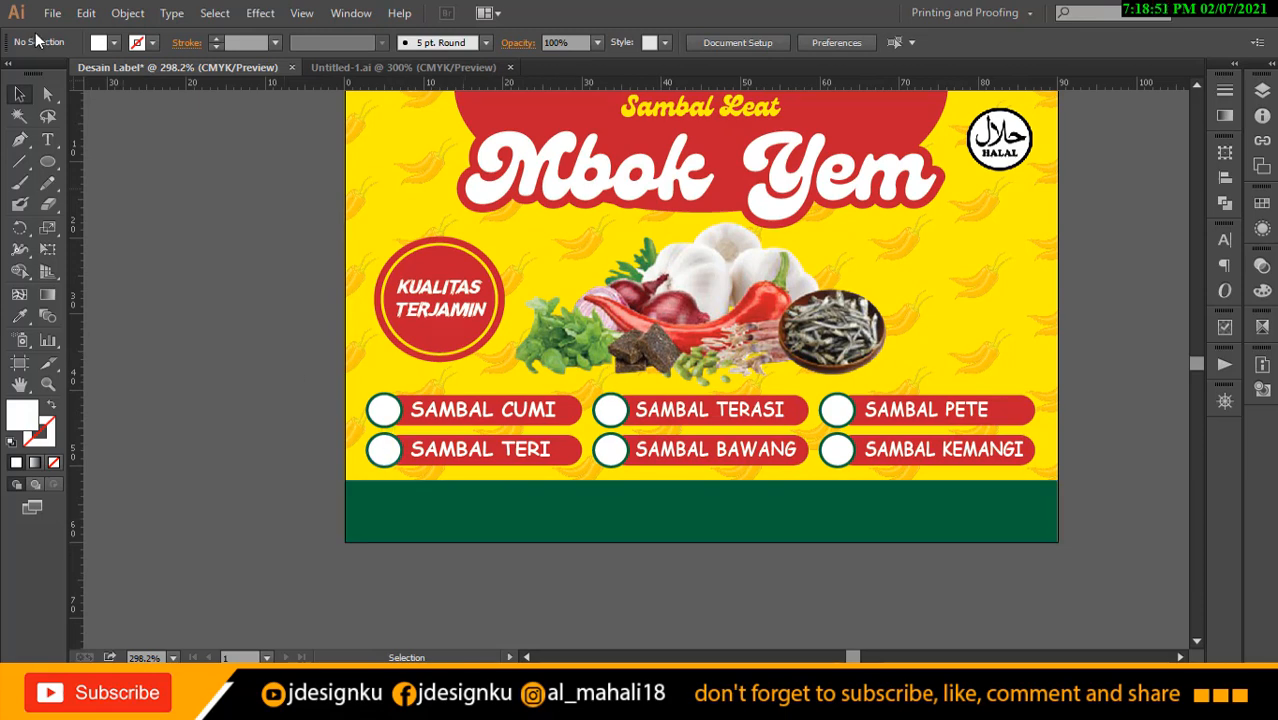
{"action": "left_click", "coordinate": [86, 13]}
{"action": "mouse_move", "coordinate": [52, 13]}
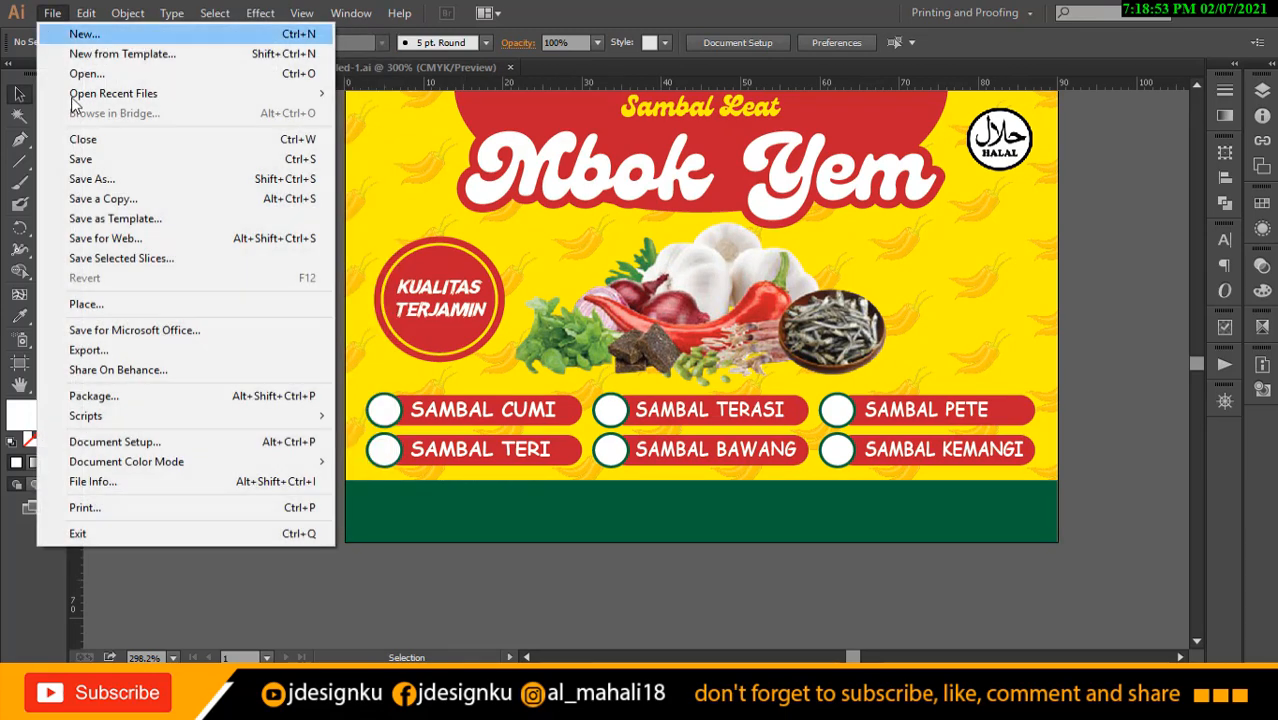
{"action": "left_click", "coordinate": [120, 302]}
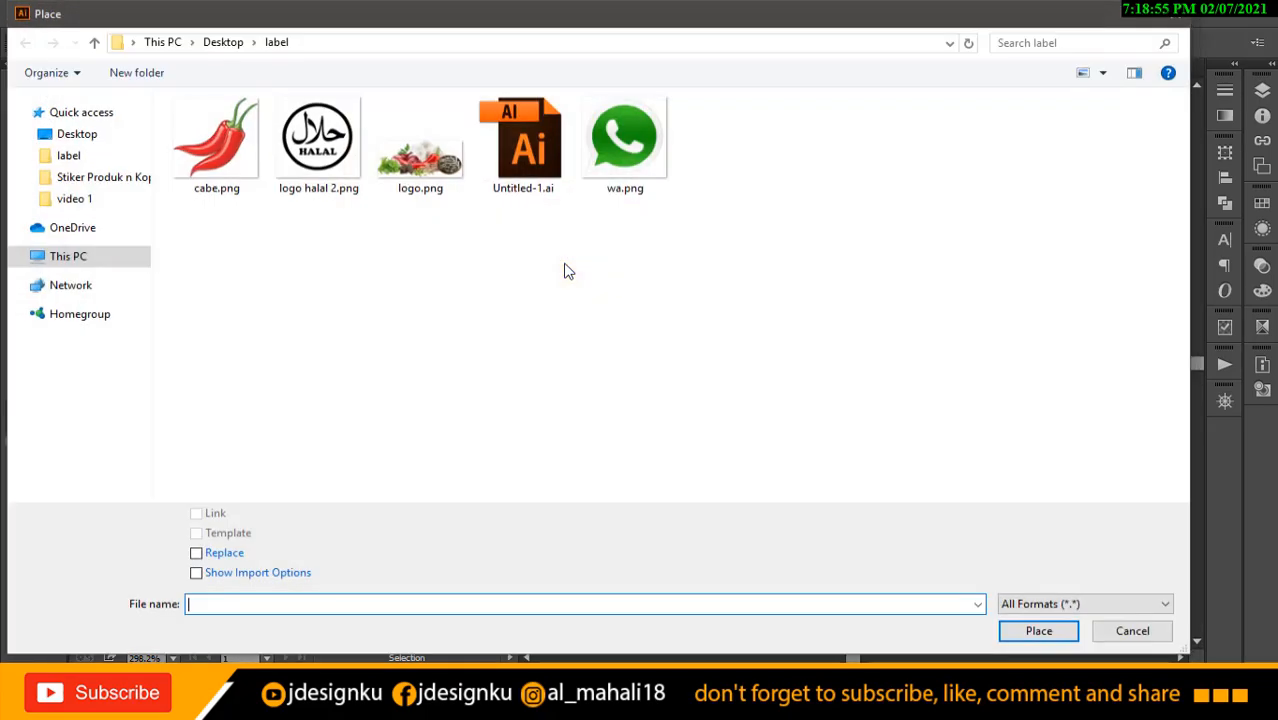